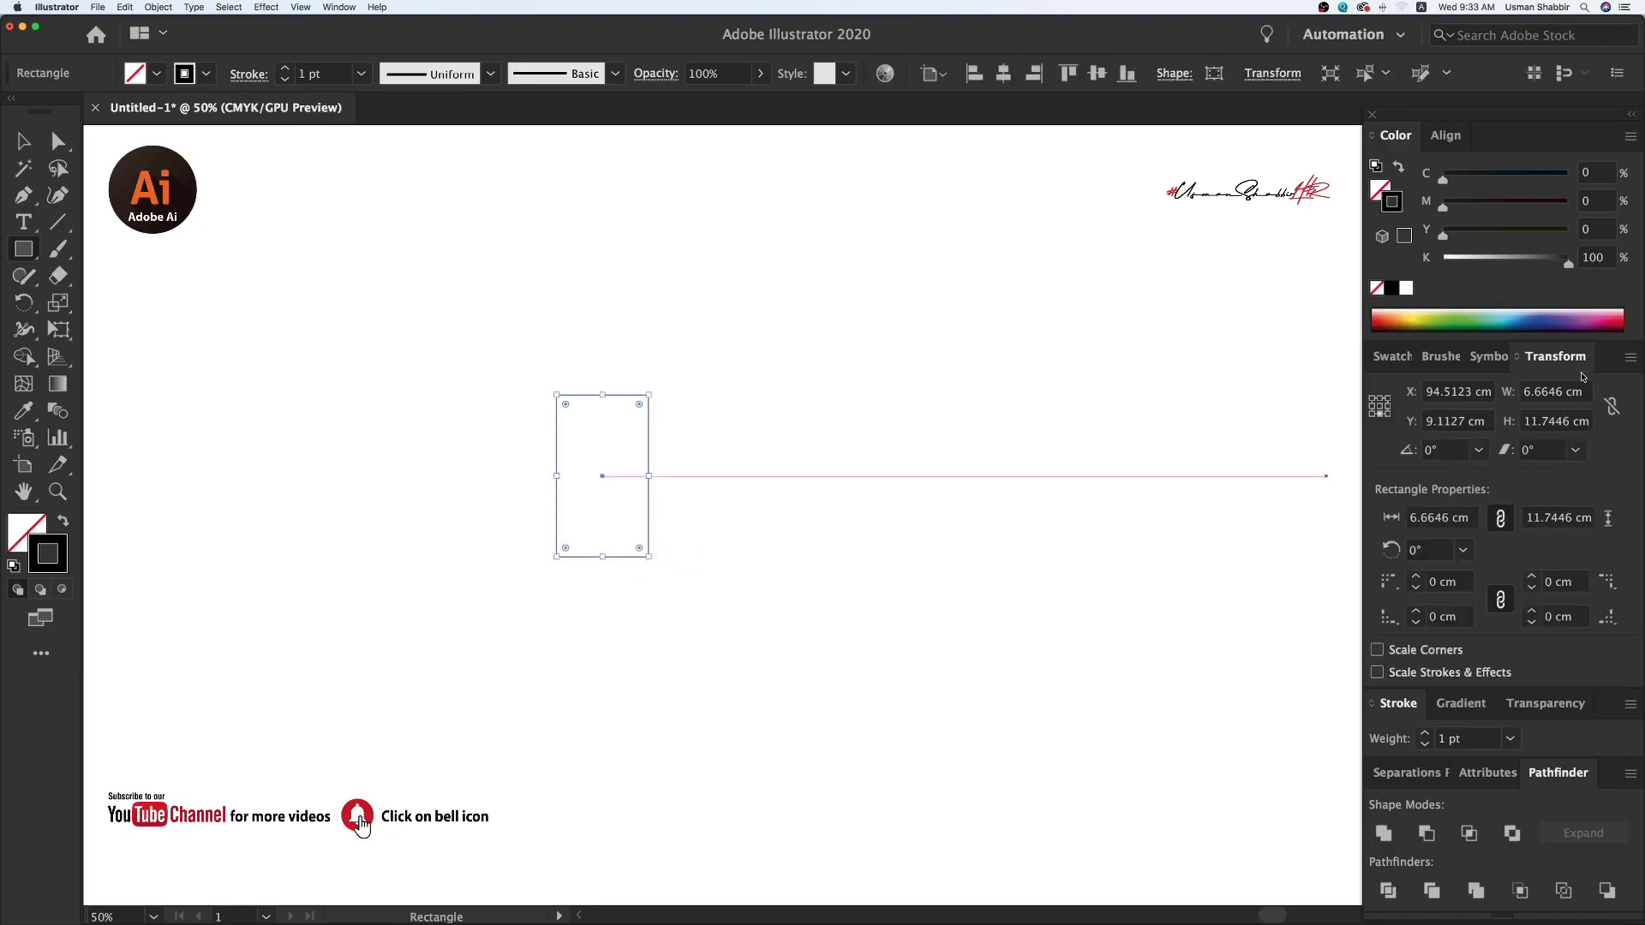
- Set the rectangle's width to 4.3 cm and multiply it by 4, giving 17.2 cm
{"action": "left_click", "coordinate": [1587, 394]}
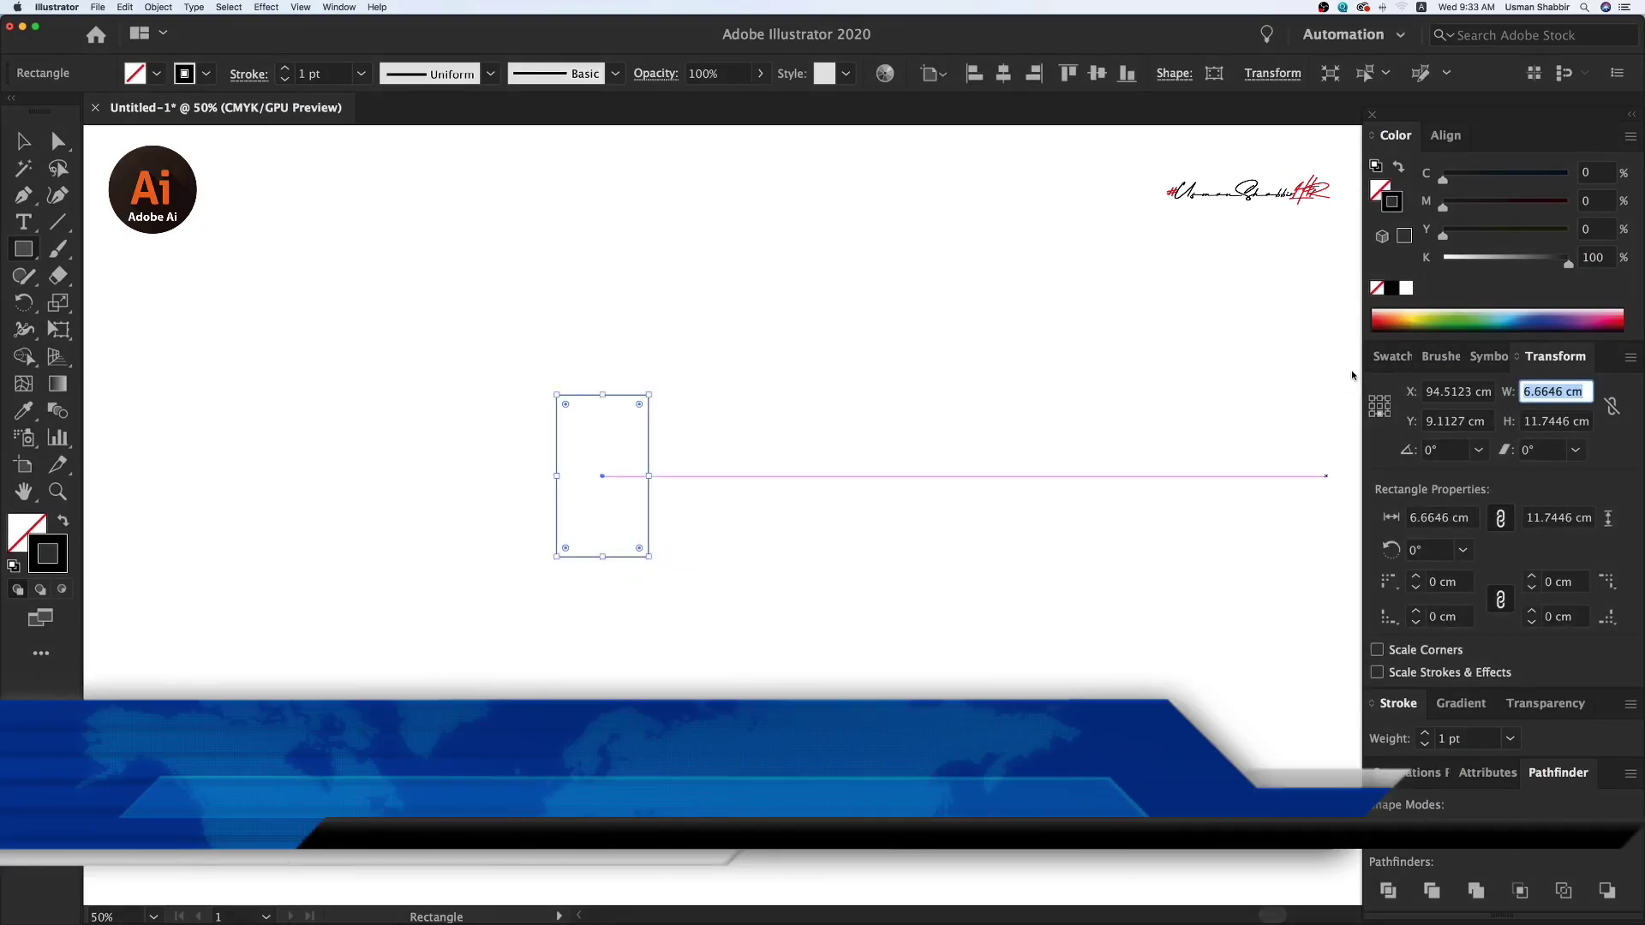
{"action": "type", "text": "4.3"}
{"action": "key", "text": "Return"}
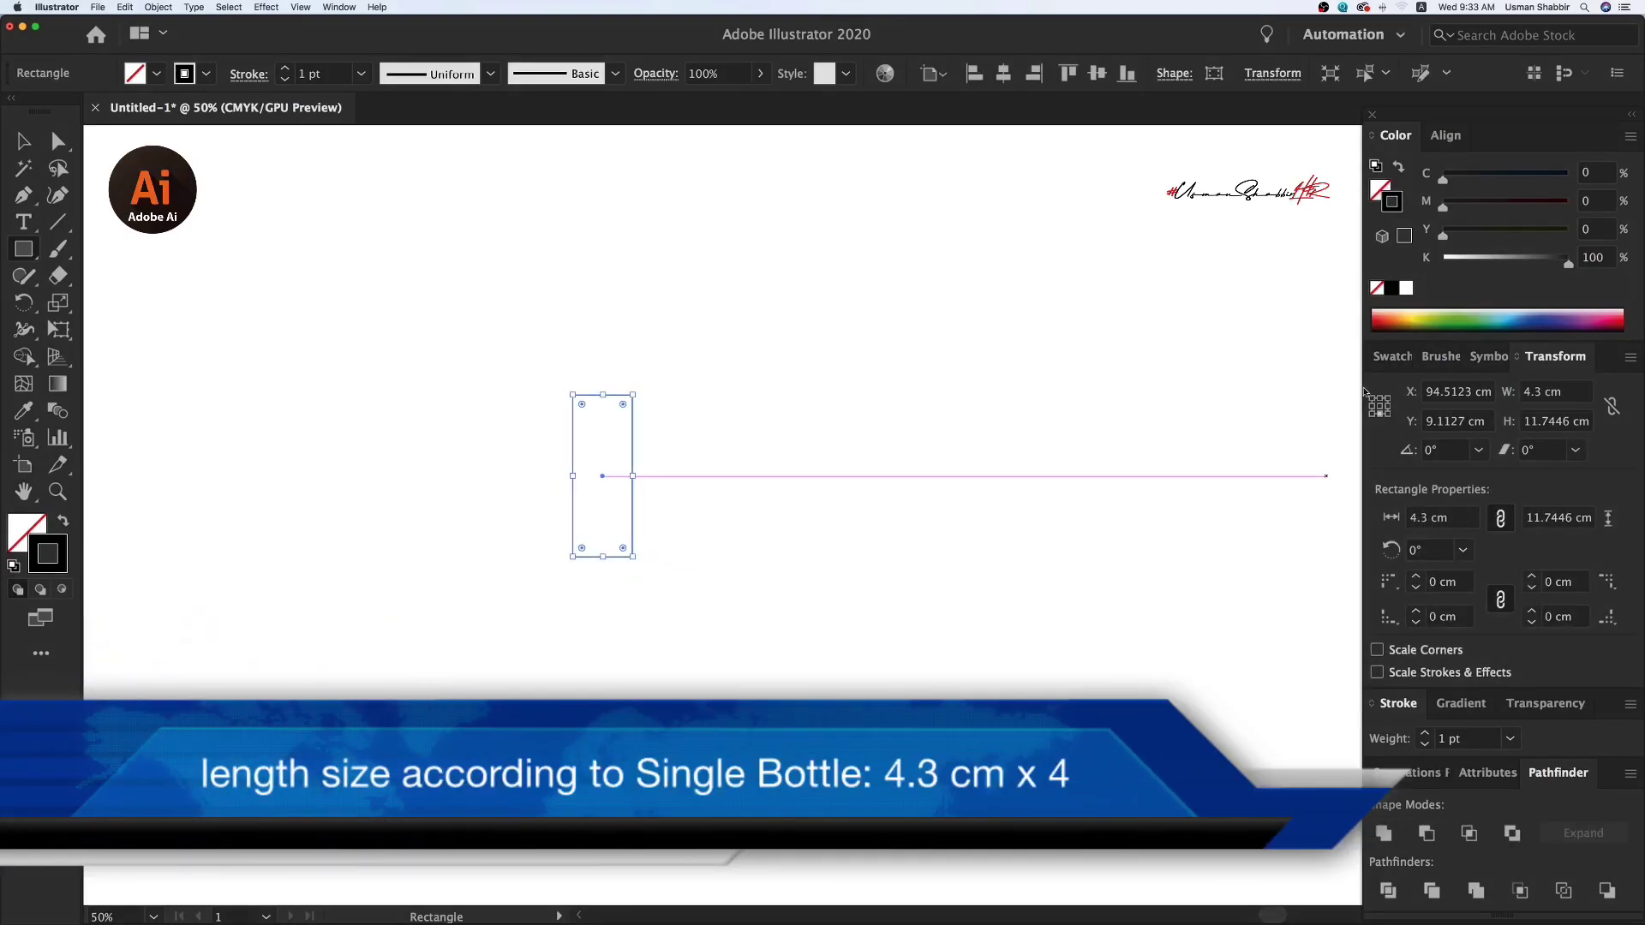
{"action": "left_click", "coordinate": [1583, 396]}
{"action": "type", "text": "*4"}
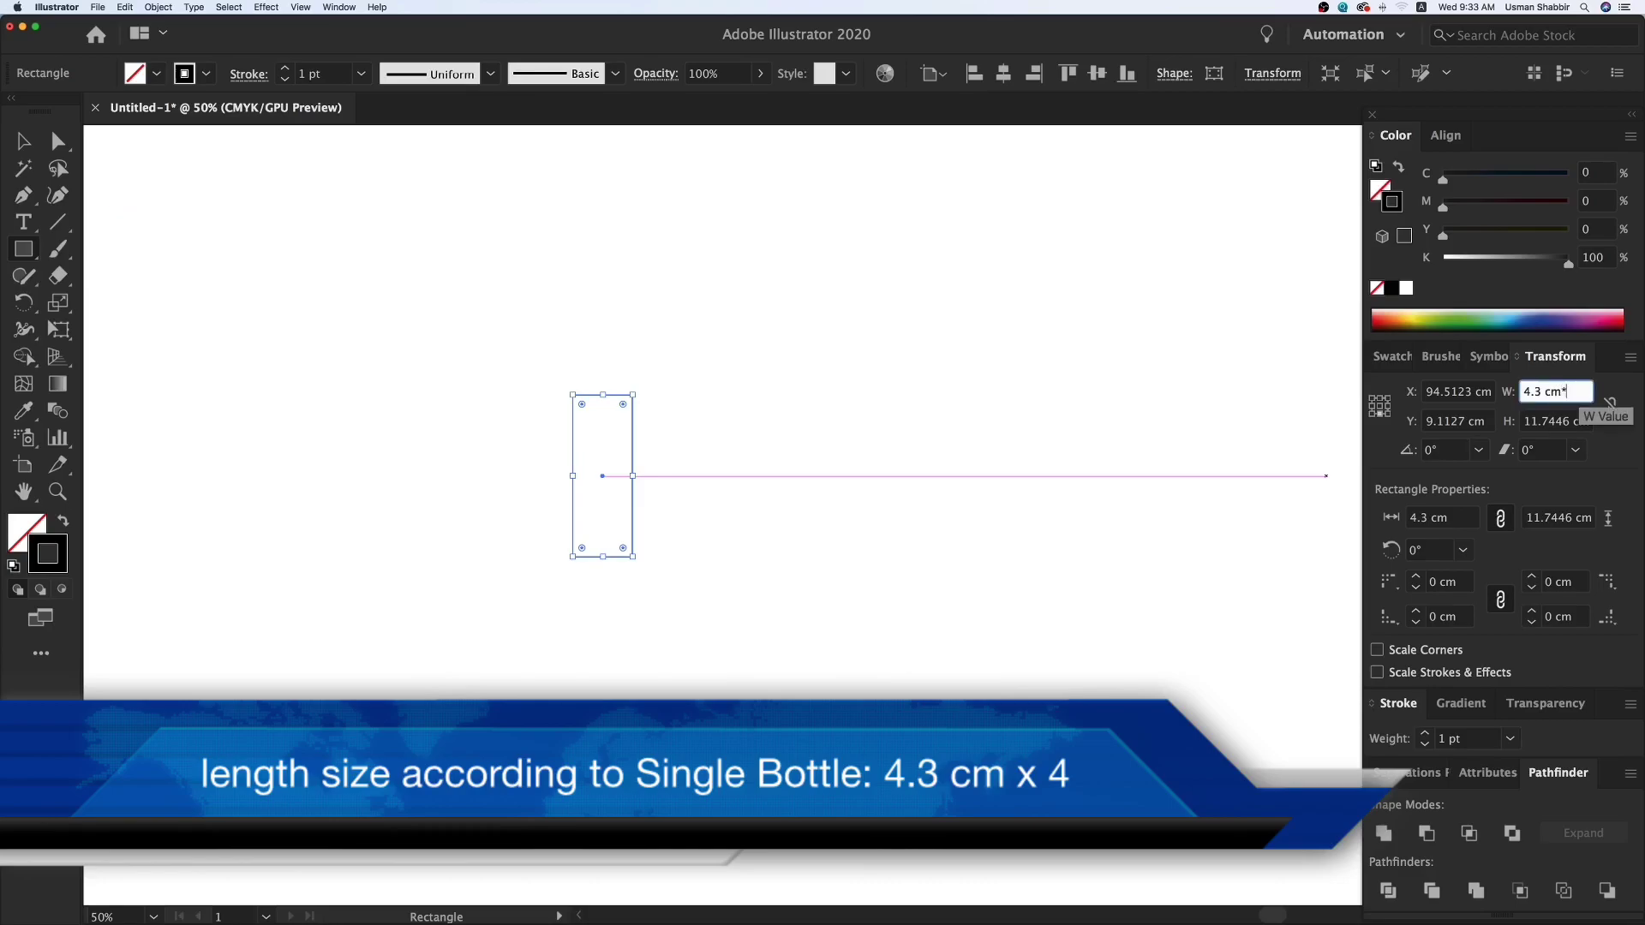
{"action": "key", "text": "Return"}
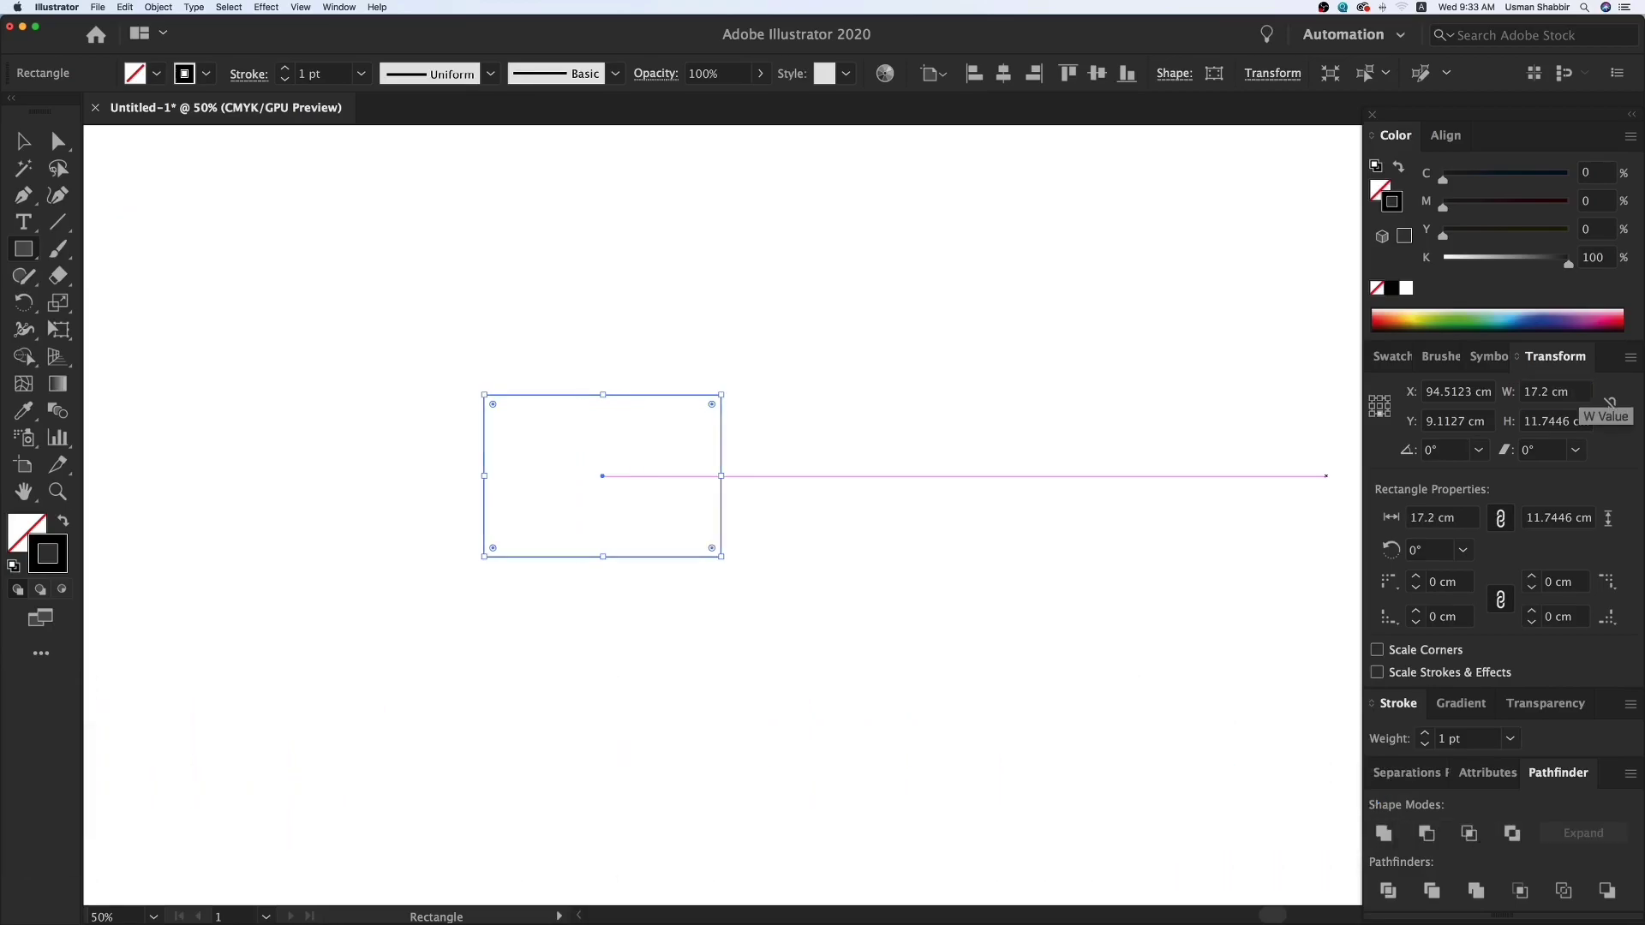
- Add 0.3 cm to the rectangle's width for 17.5 cm and deselect it
{"action": "left_click", "coordinate": [24, 142]}
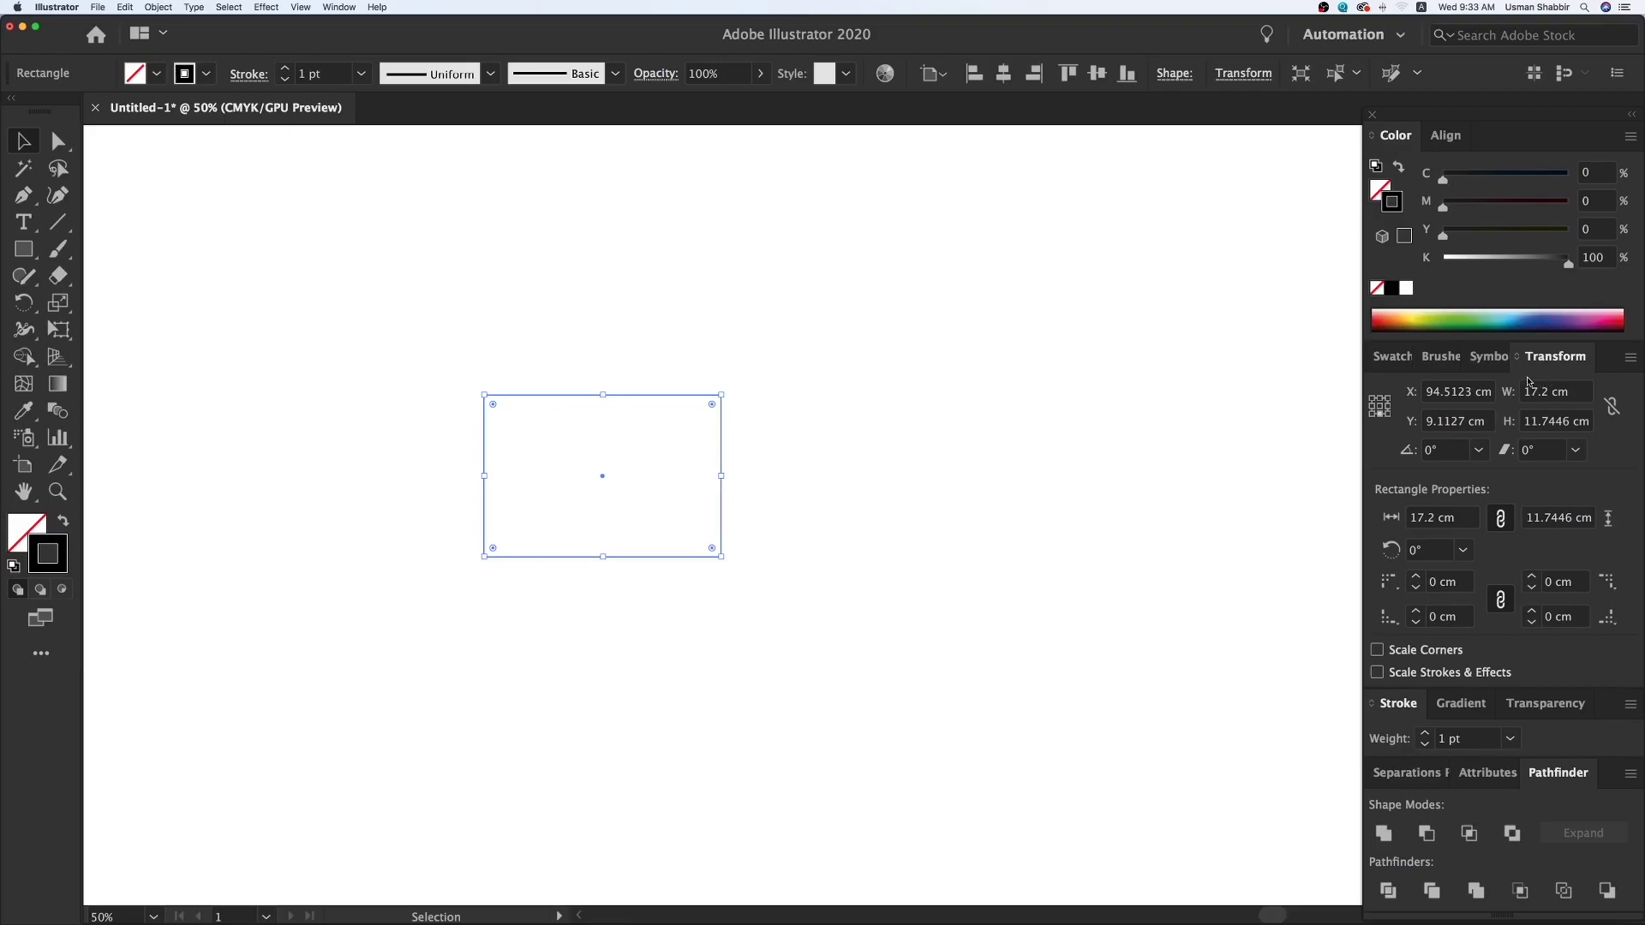
{"action": "left_click_drag", "start_coordinate": [1575, 394], "coordinate": [1544, 394]}
{"action": "left_click", "coordinate": [1583, 391]}
{"action": "type", "text": "+"}
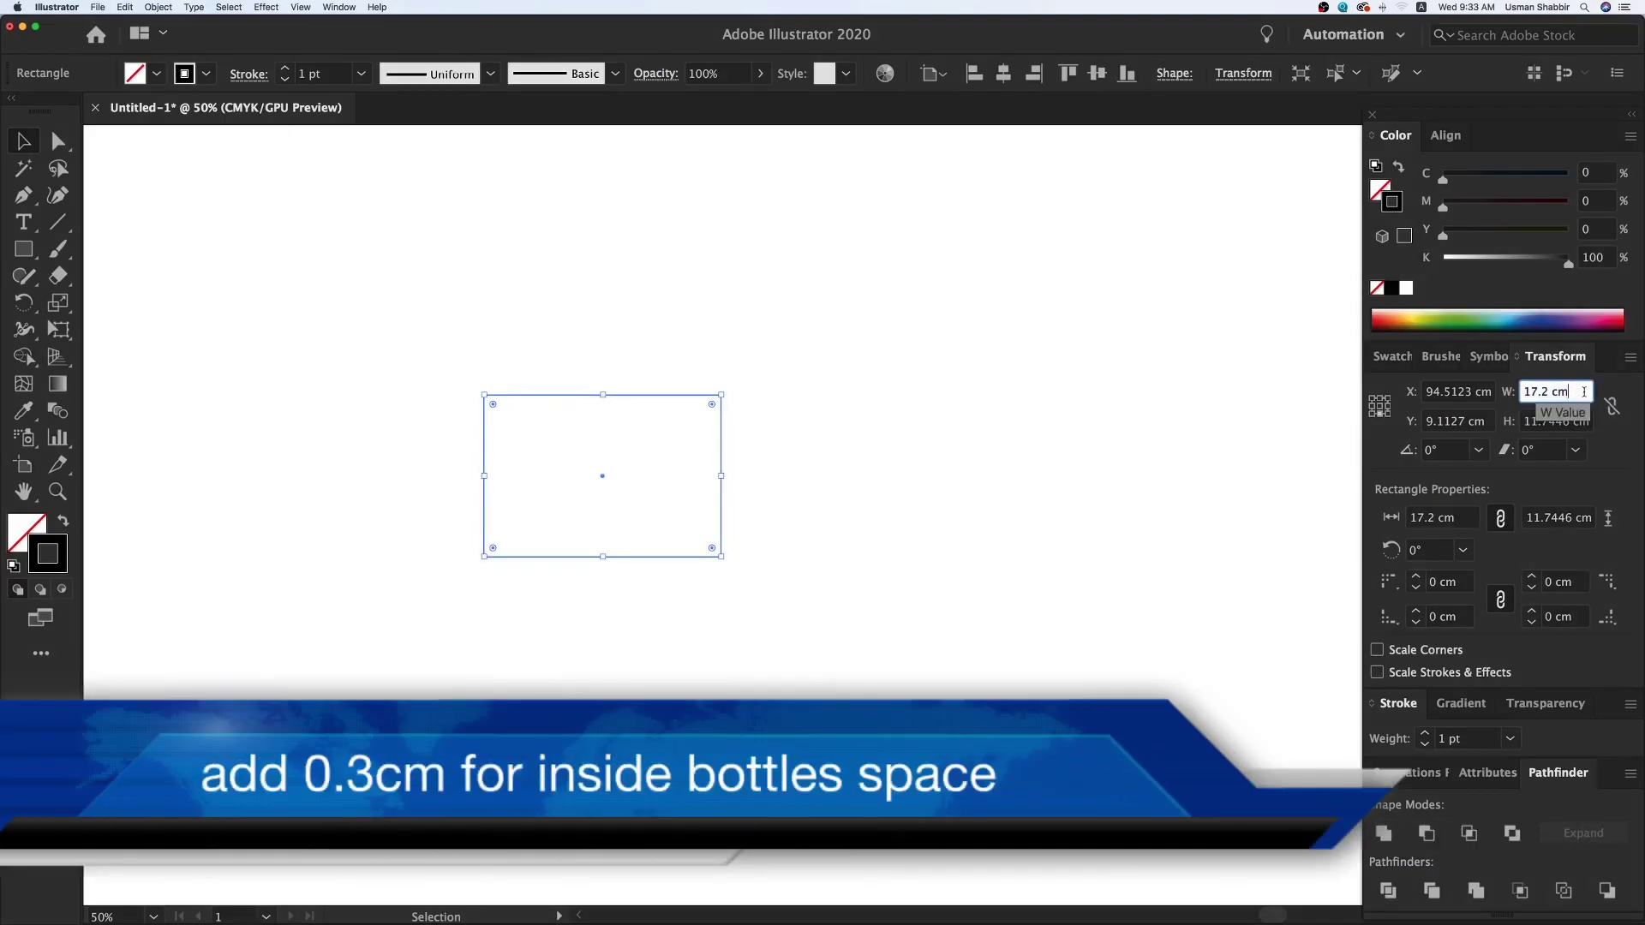
{"action": "type", "text": "0.3"}
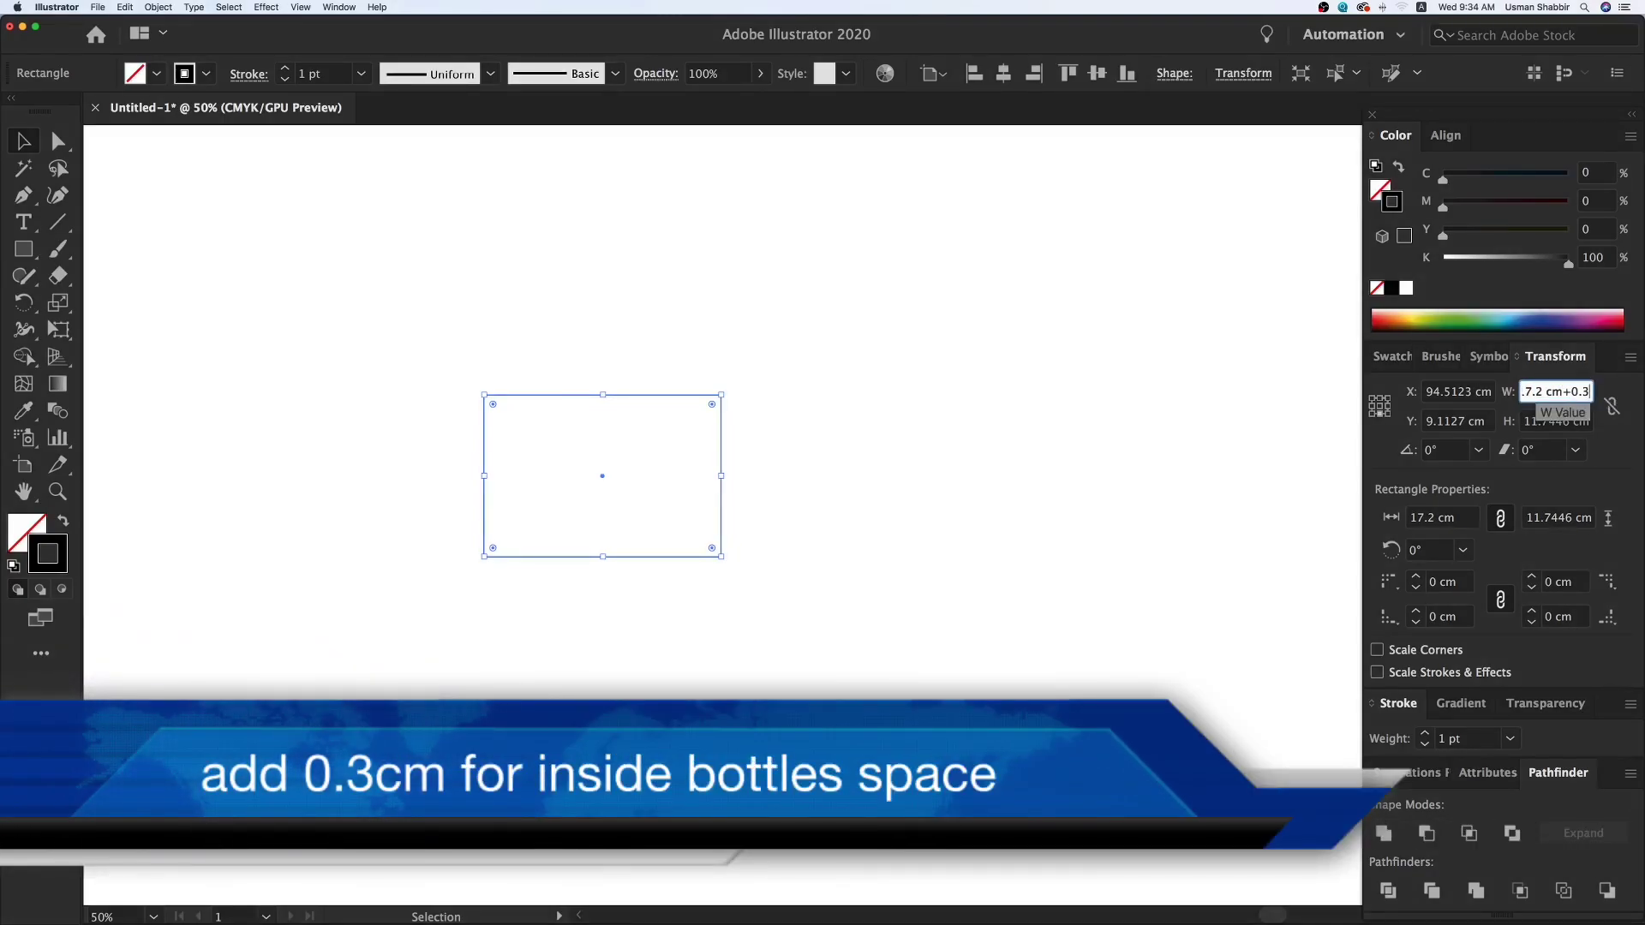
{"action": "key", "text": "Return"}
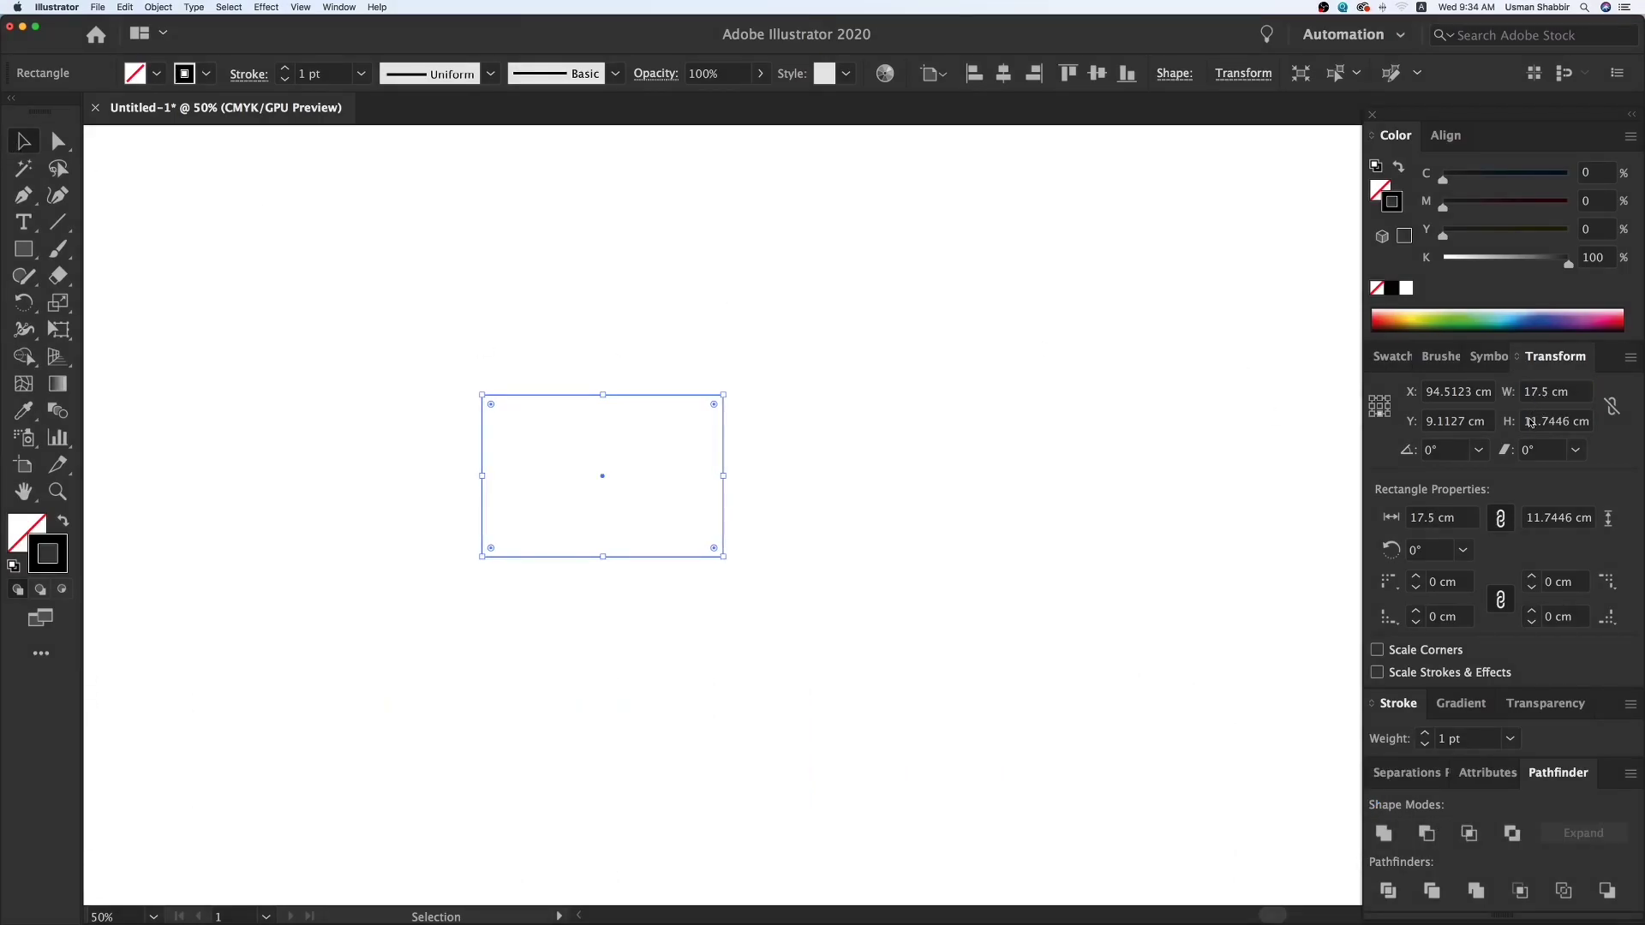
{"action": "left_click", "coordinate": [891, 466]}
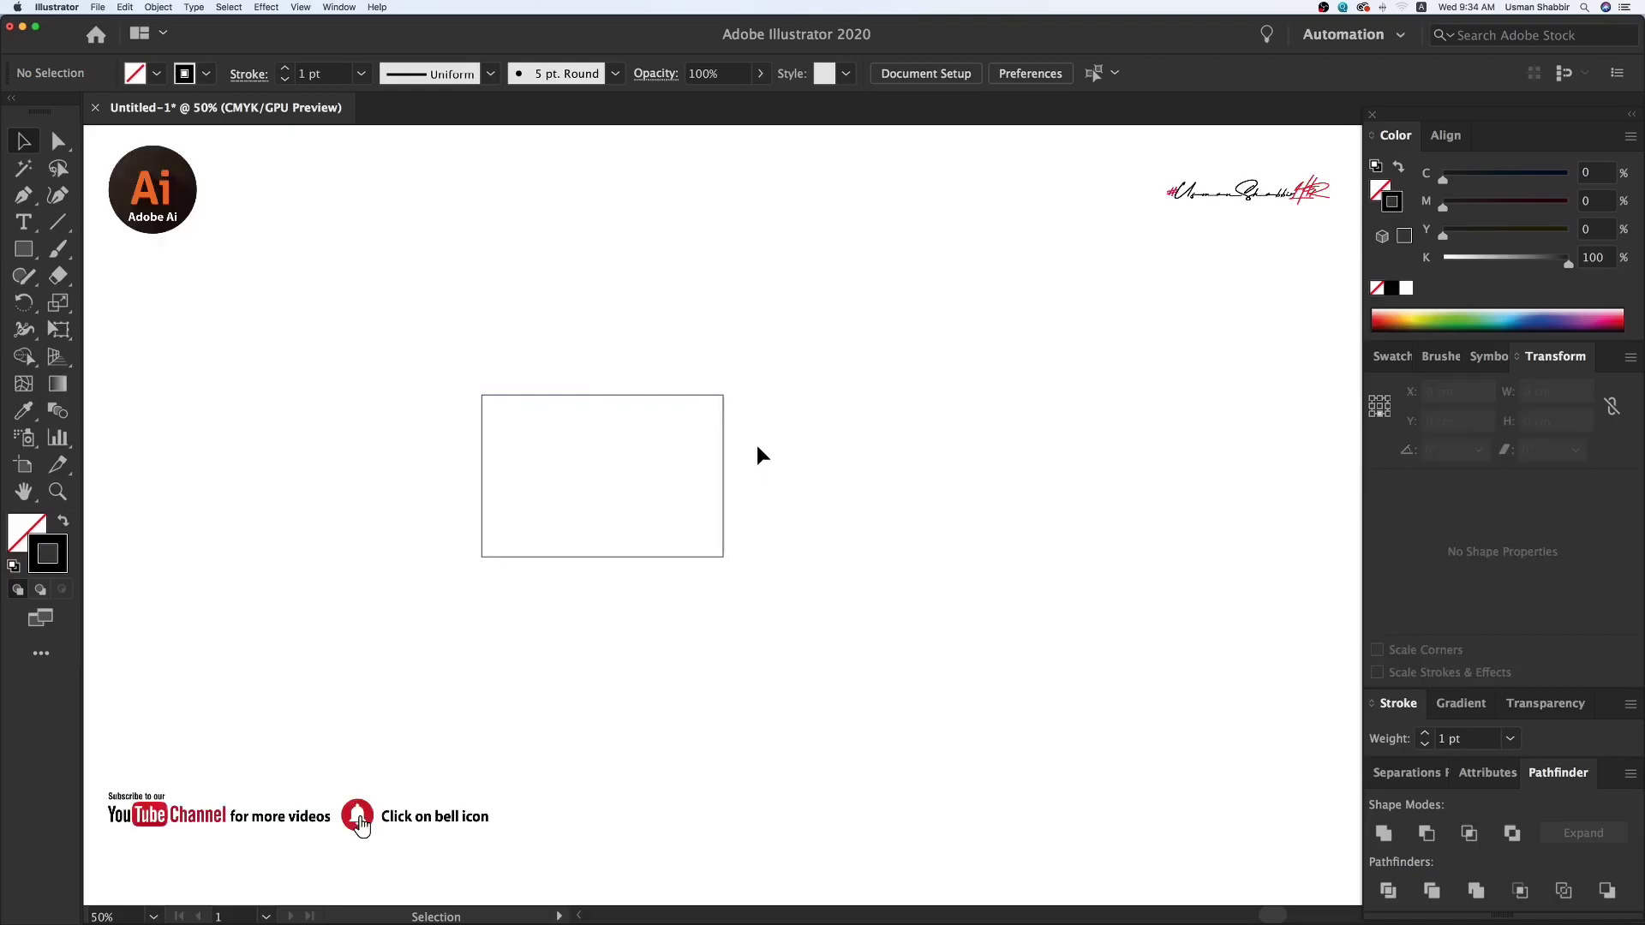
- Set the rectangle's height to 10.5 cm, add 0.2 cm to it, and deselect the rectangle
{"action": "left_click_drag", "start_coordinate": [662, 469], "coordinate": [661, 471]}
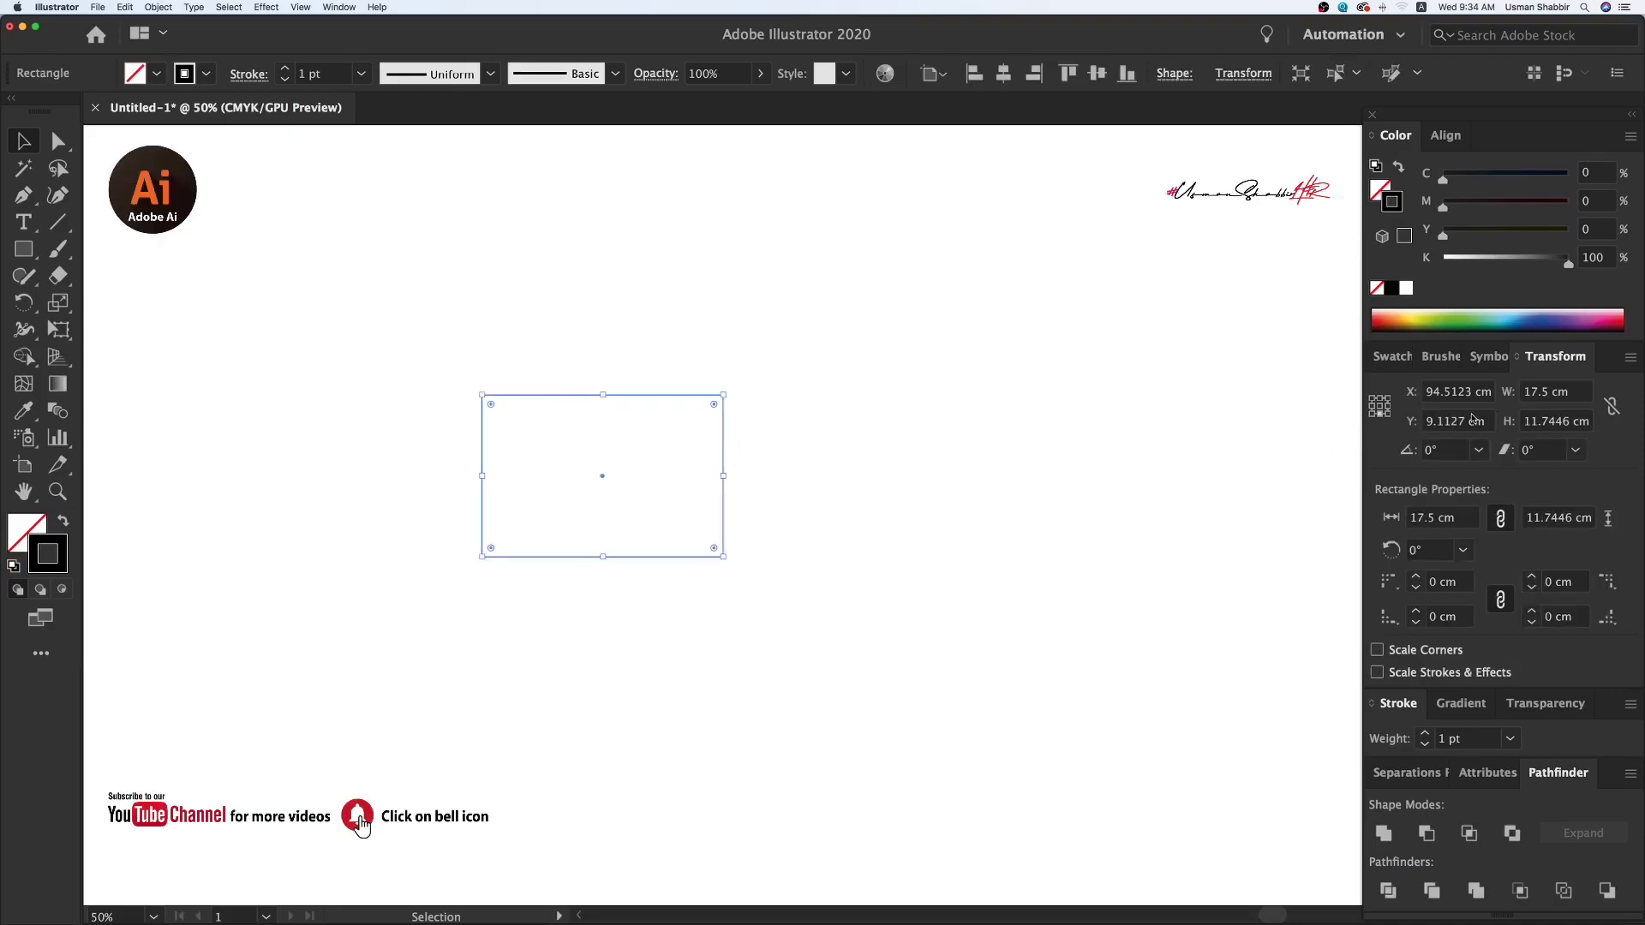
{"action": "left_click", "coordinate": [1526, 423]}
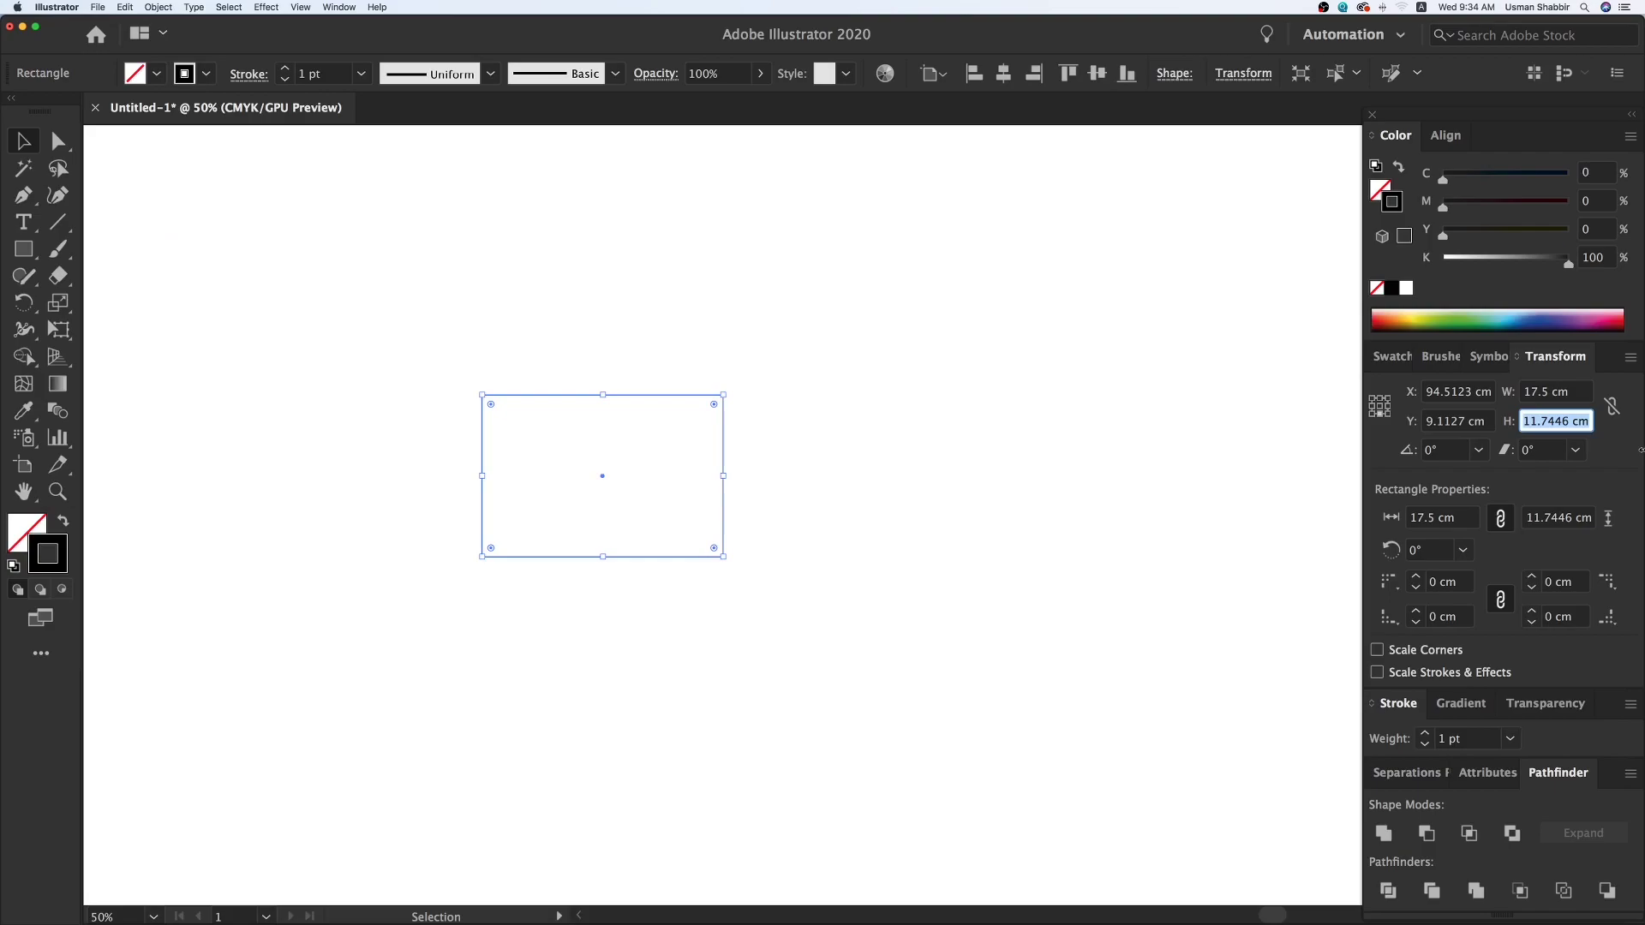
{"action": "type", "text": "10.5"}
{"action": "key", "text": "Return"}
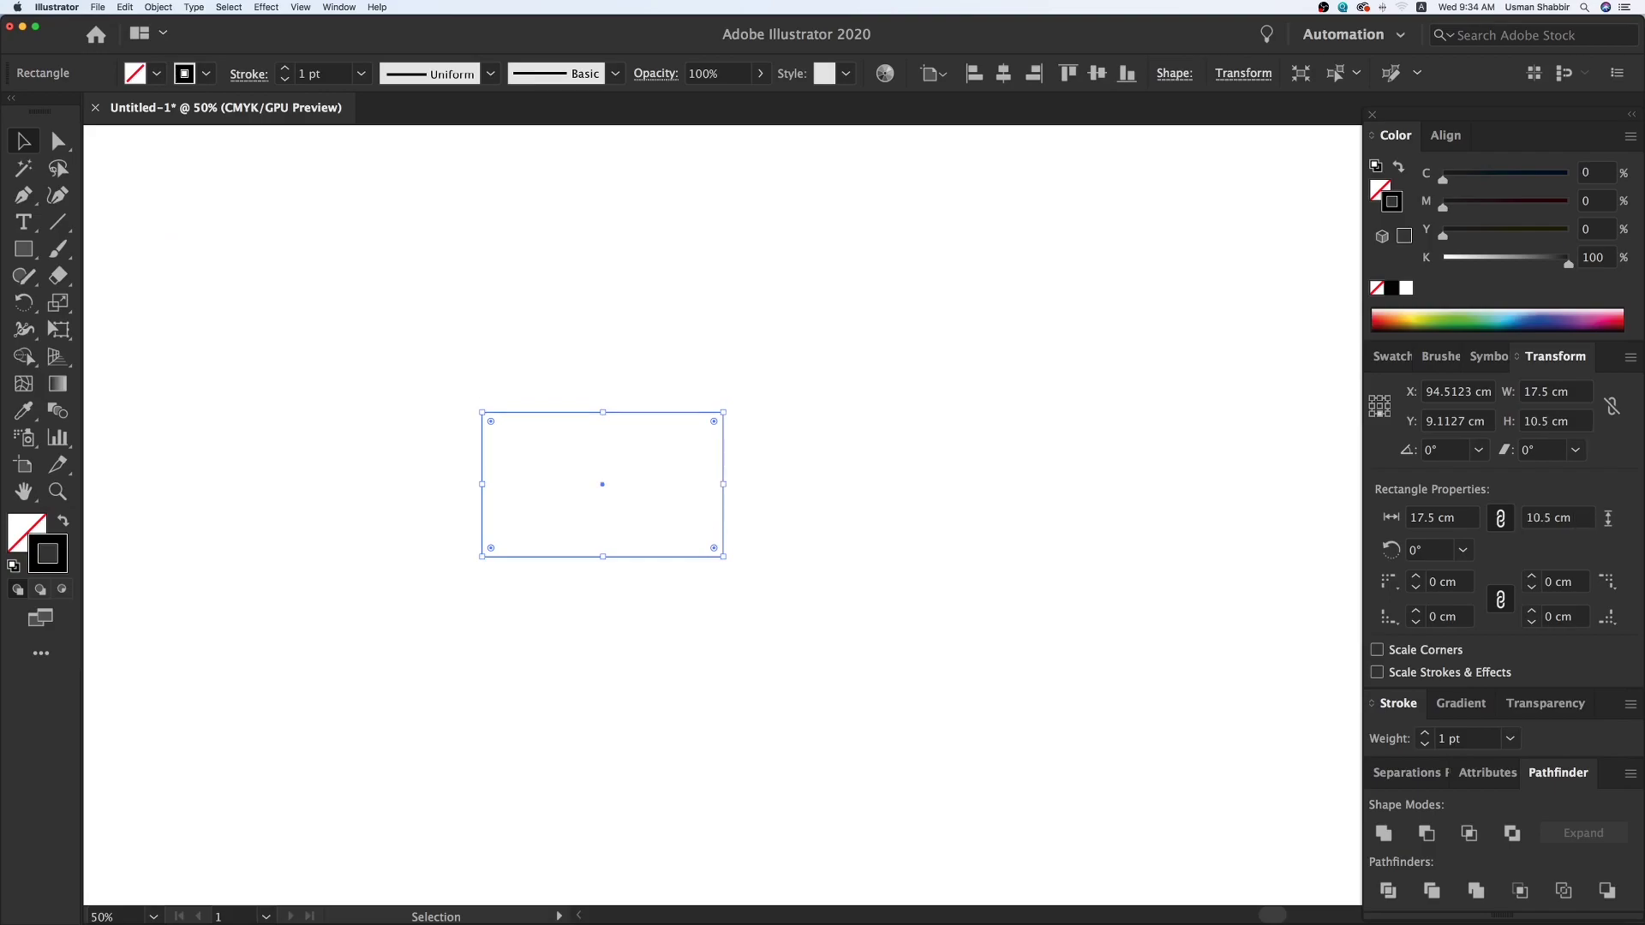
{"action": "left_click", "coordinate": [1570, 421]}
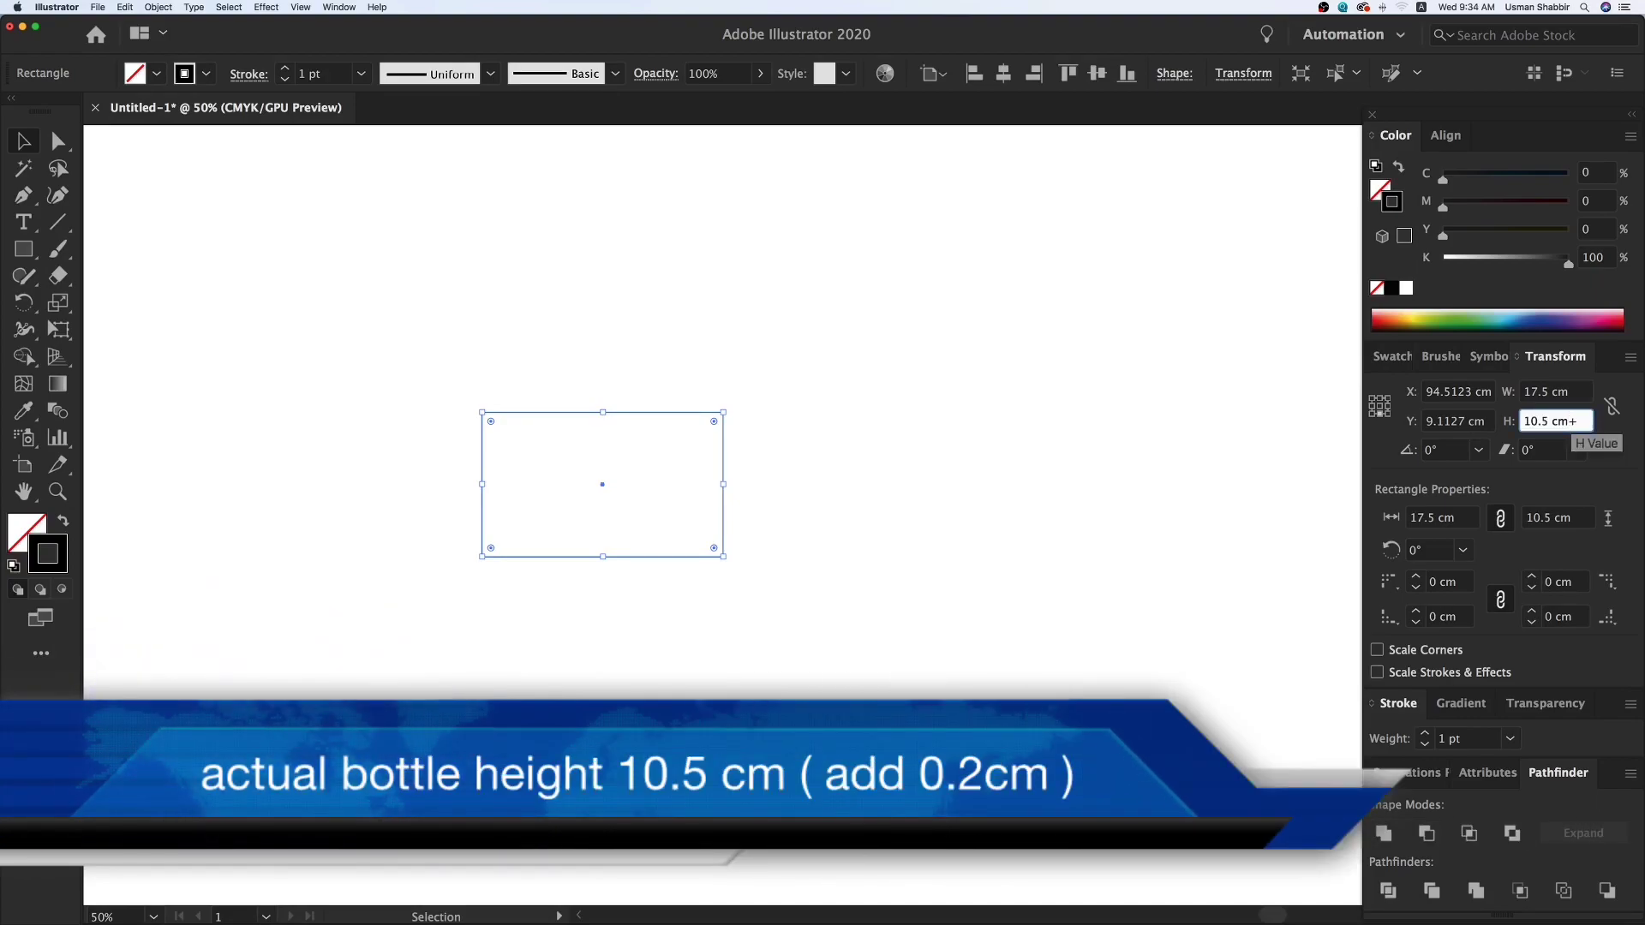
{"action": "type", "text": "+0.2"}
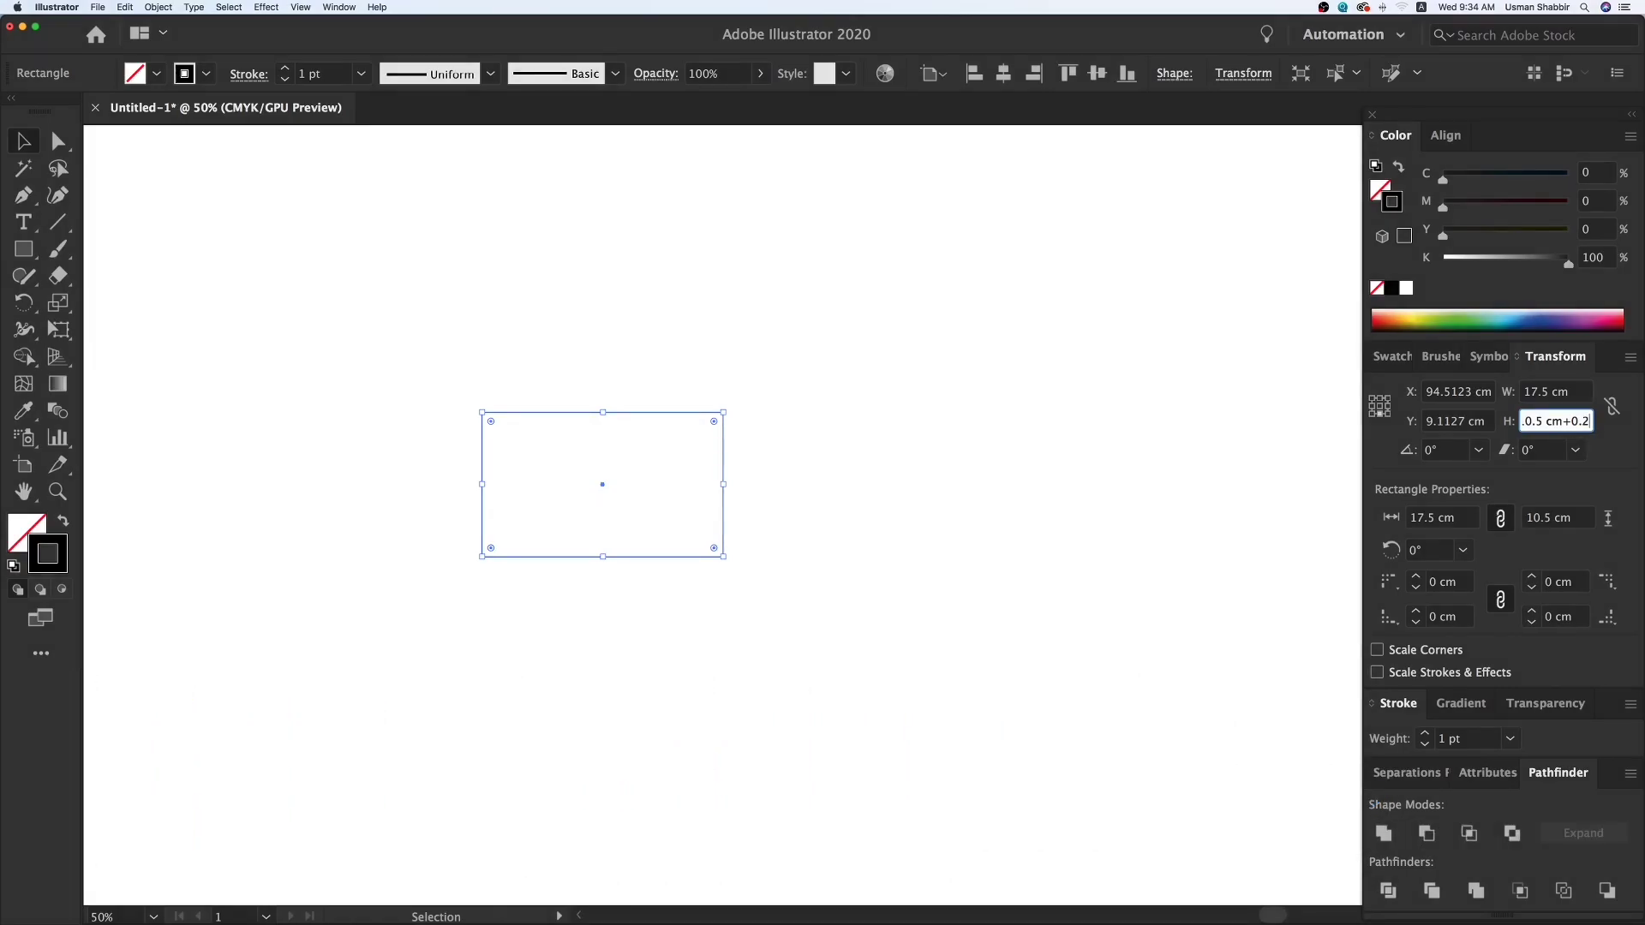
{"action": "key", "text": "Return"}
{"action": "left_click", "coordinate": [797, 478]}
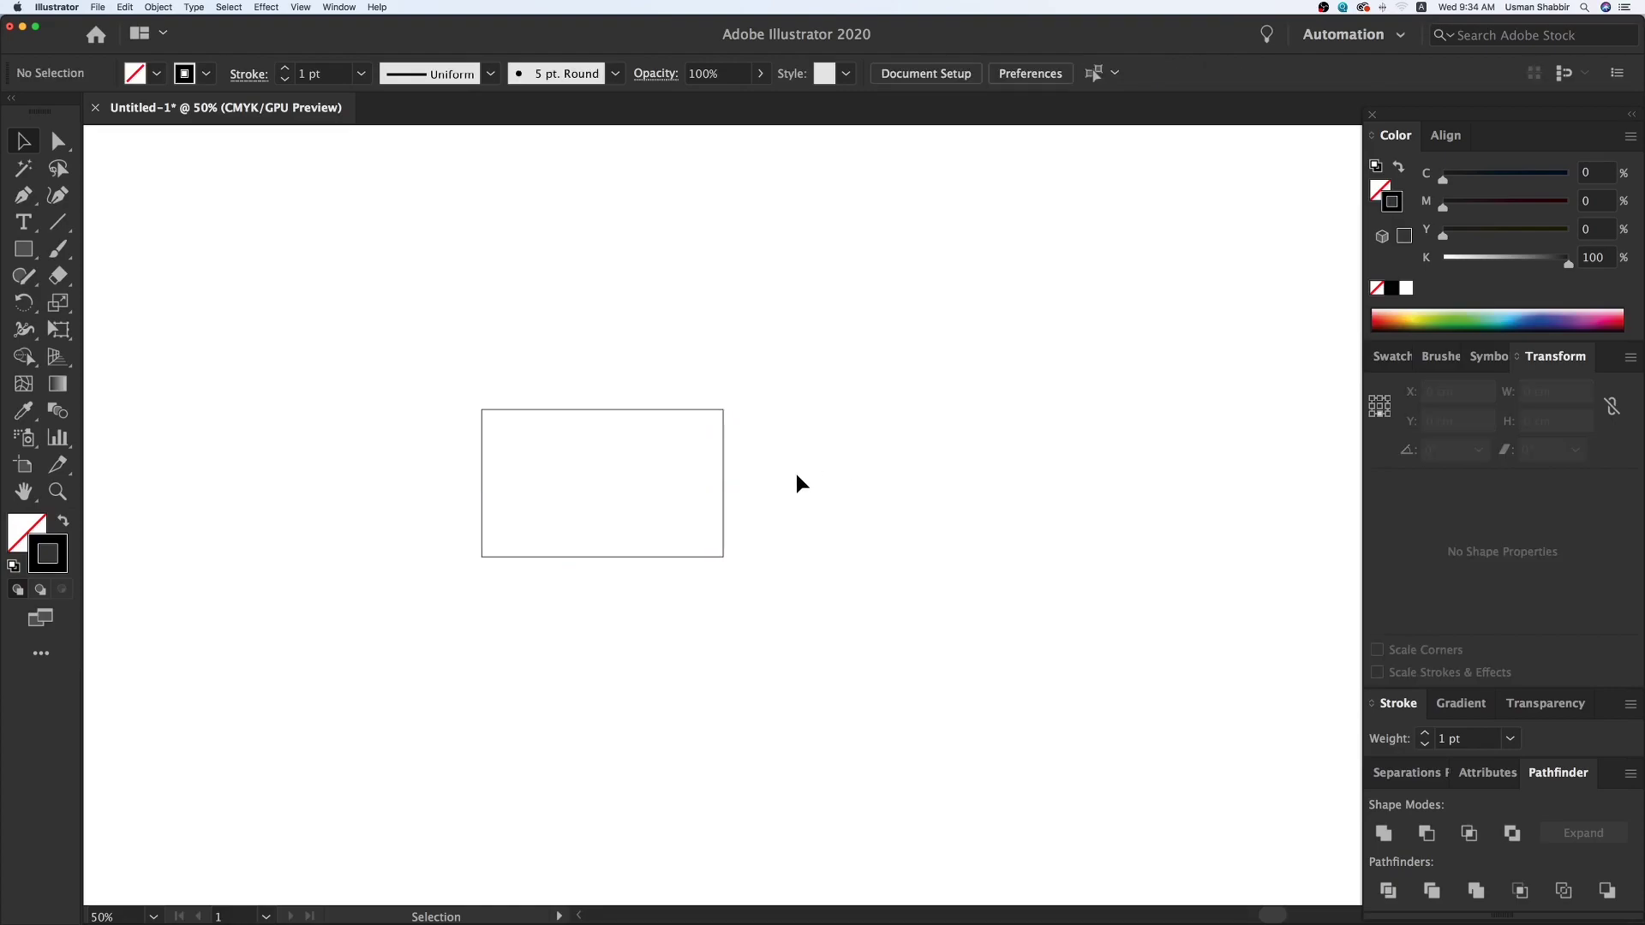
- Copy the rectangle flush against its right edge and set the copy's width to 2.5 cm, keeping its left edge fixed
{"action": "left_click_drag", "start_coordinate": [485, 411], "coordinate": [725, 419]}
{"action": "scroll", "coordinate": [943, 463], "scroll_direction": "right", "scroll_amount": 5}
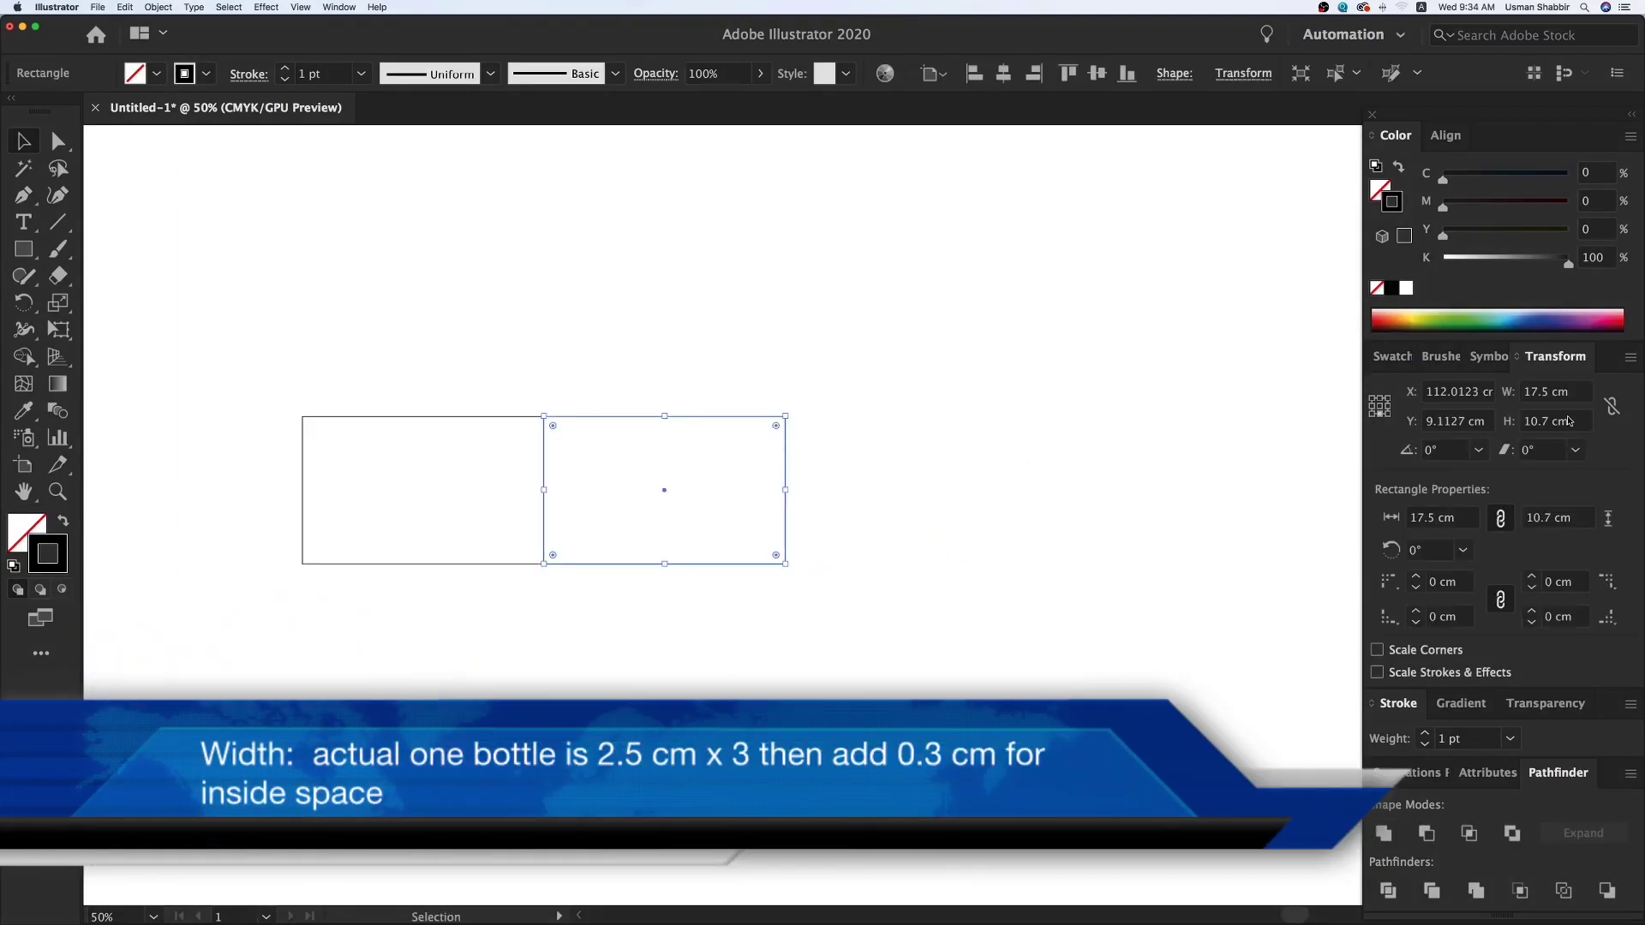
{"action": "left_click", "coordinate": [1372, 398]}
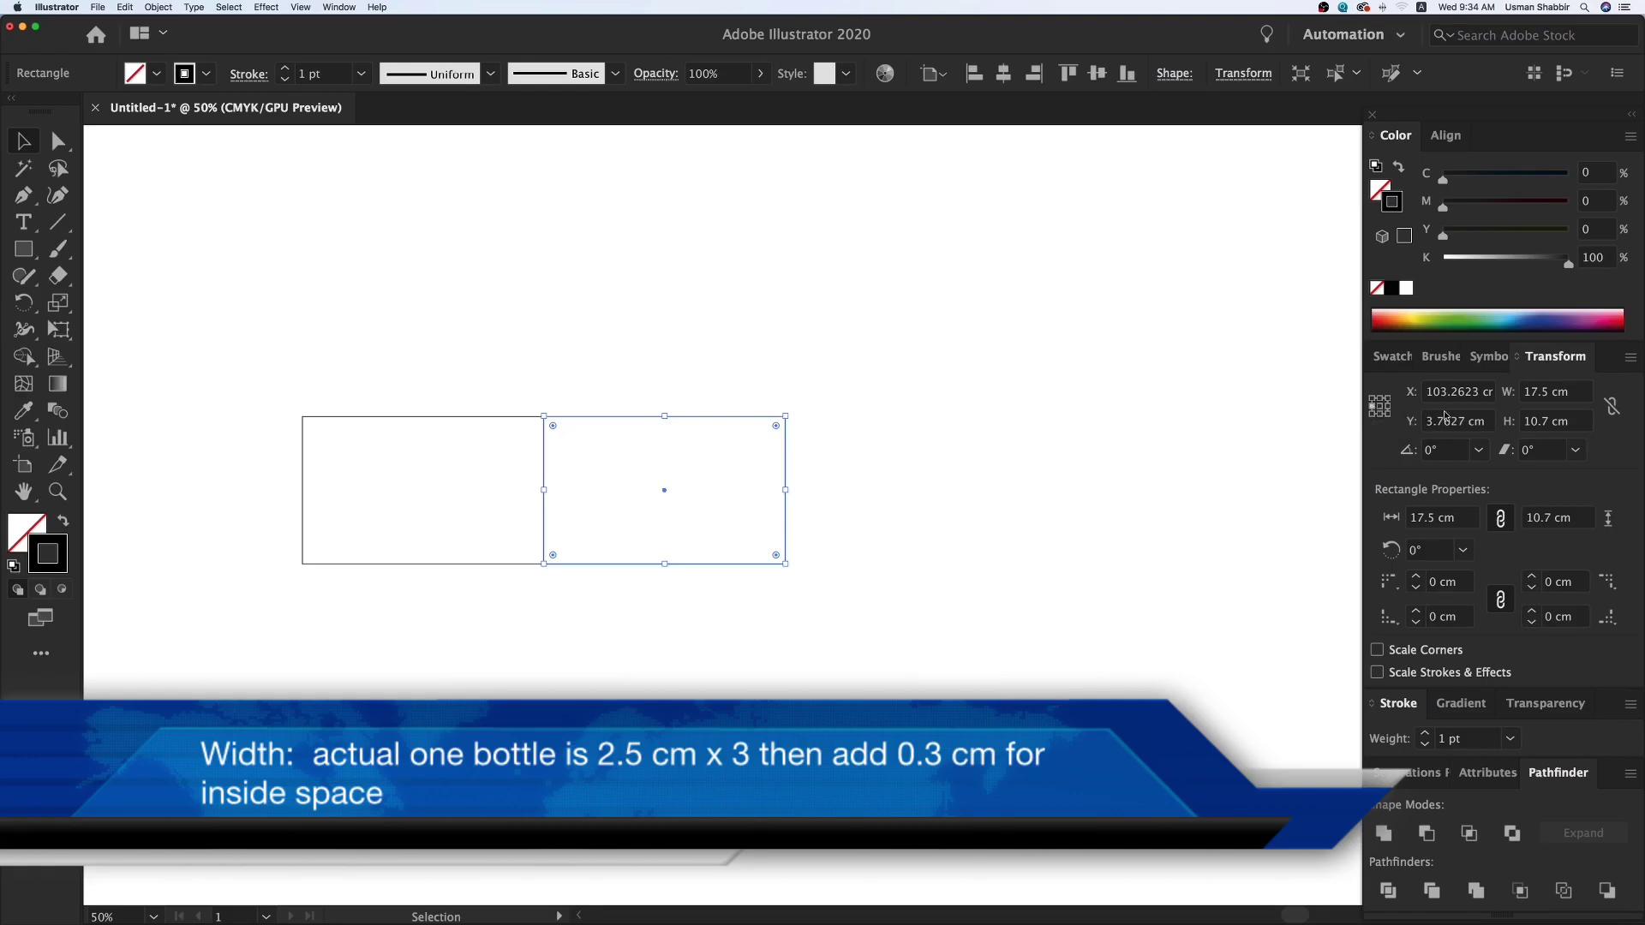
{"action": "left_click", "coordinate": [1574, 393]}
{"action": "type", "text": "2.5"}
{"action": "key", "text": "Return"}
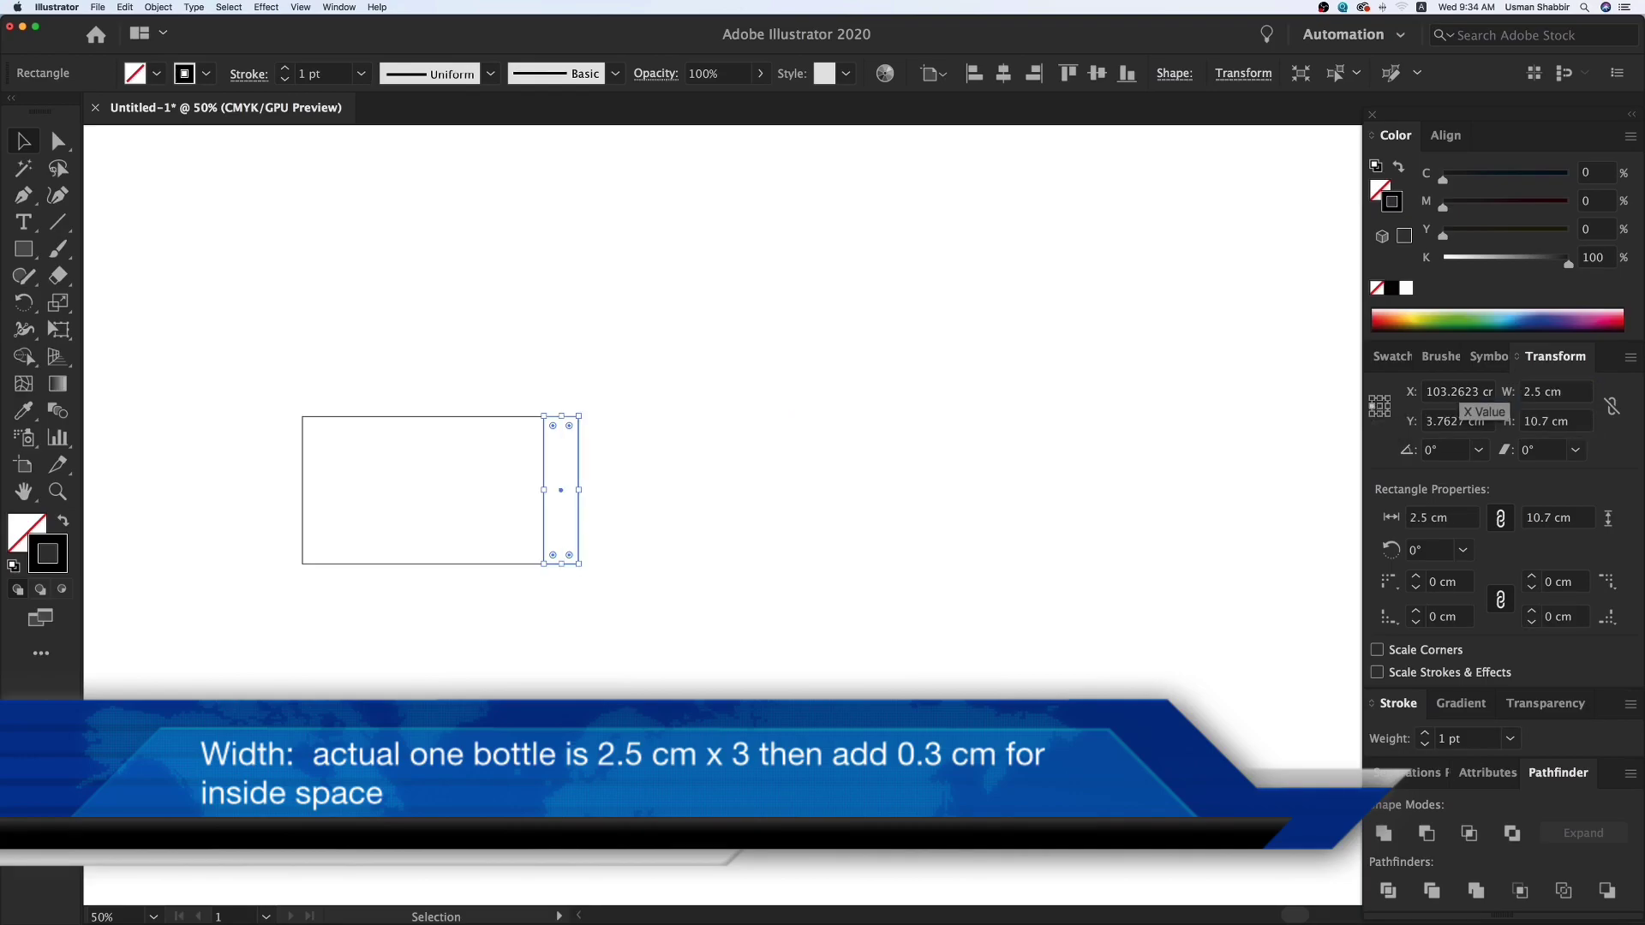
- Multiply the narrow side panel's width by 3 and add 0.3 cm, making it 7.8 cm
{"action": "left_click", "coordinate": [1577, 393]}
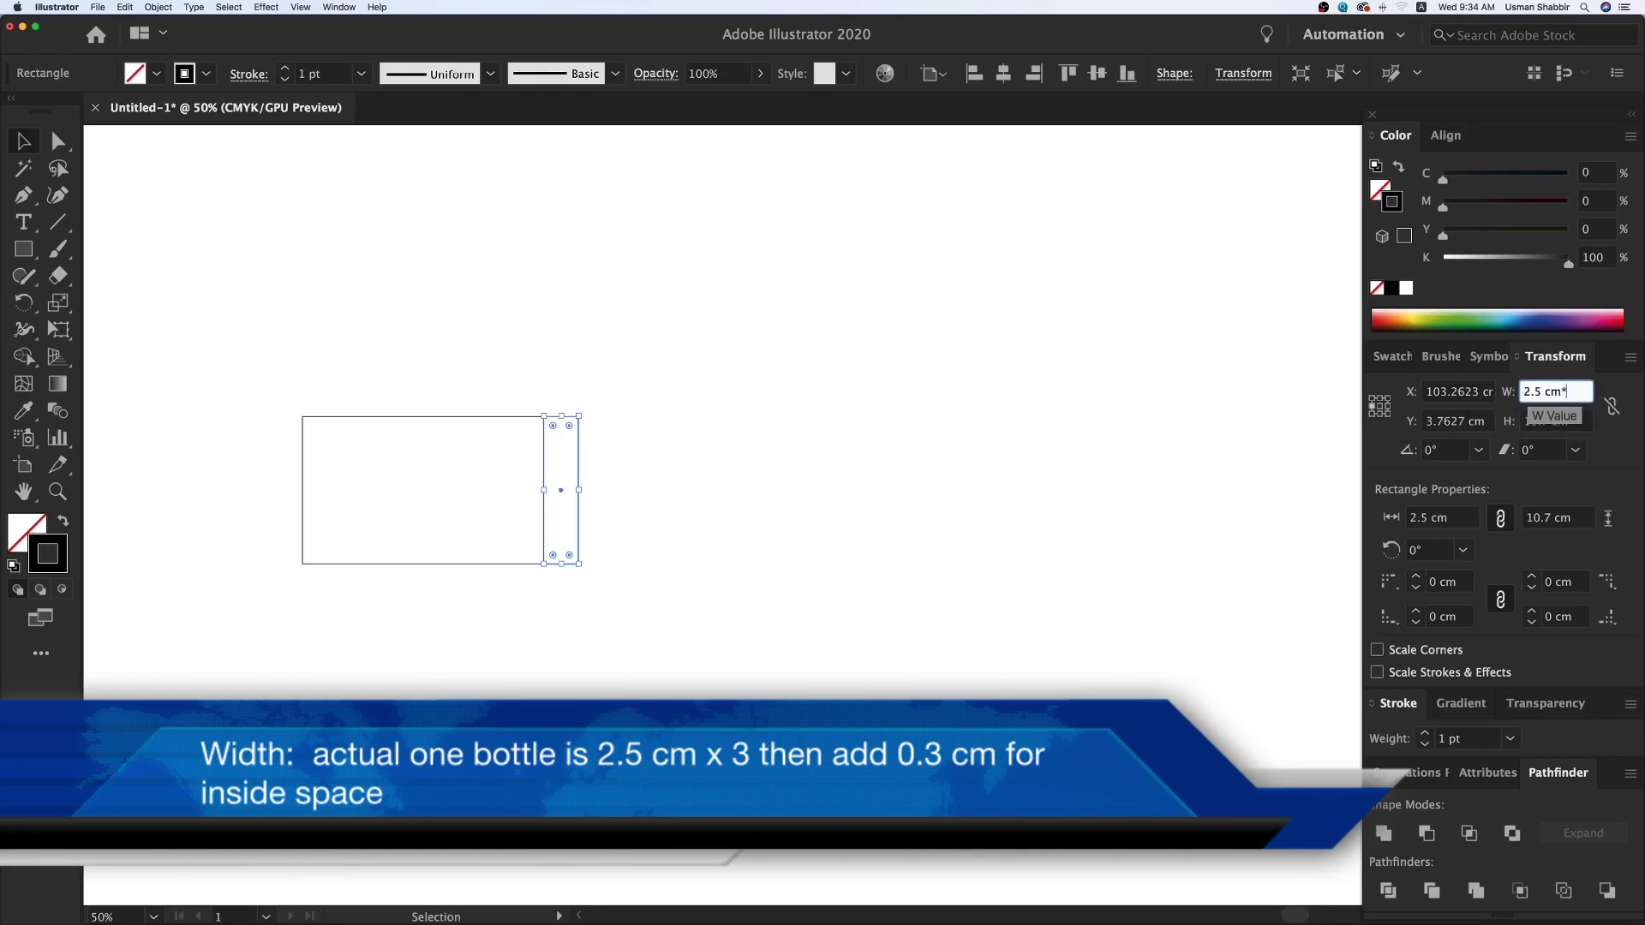
{"action": "key", "text": "Return"}
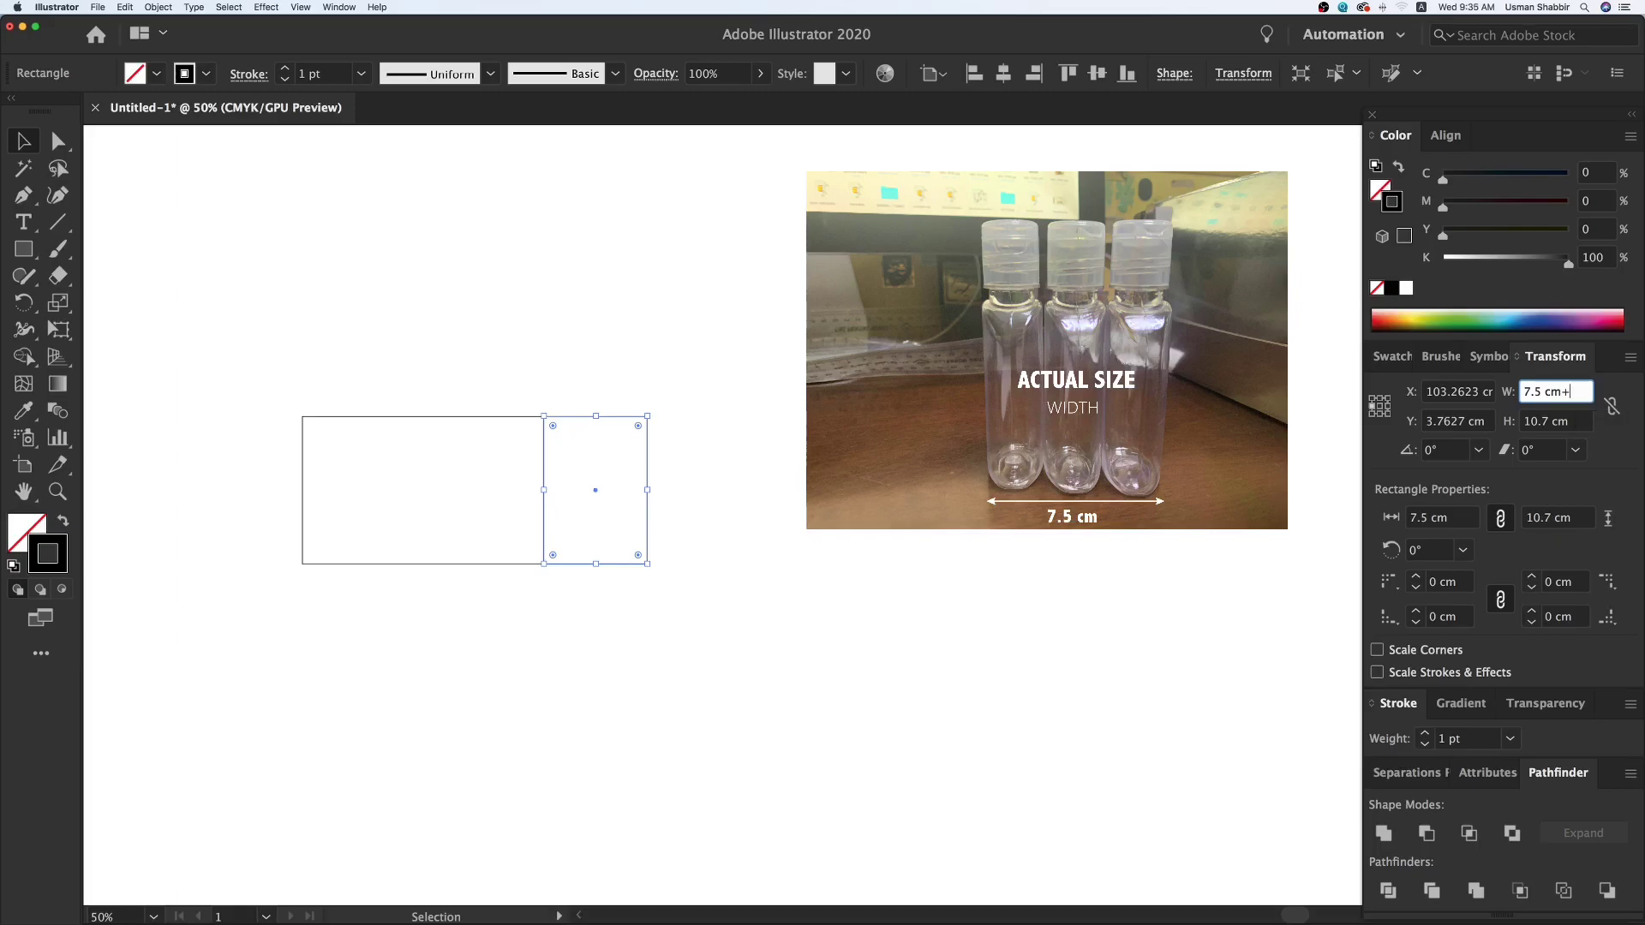
{"action": "type", "text": "0"}
{"action": "key", "text": "Return"}
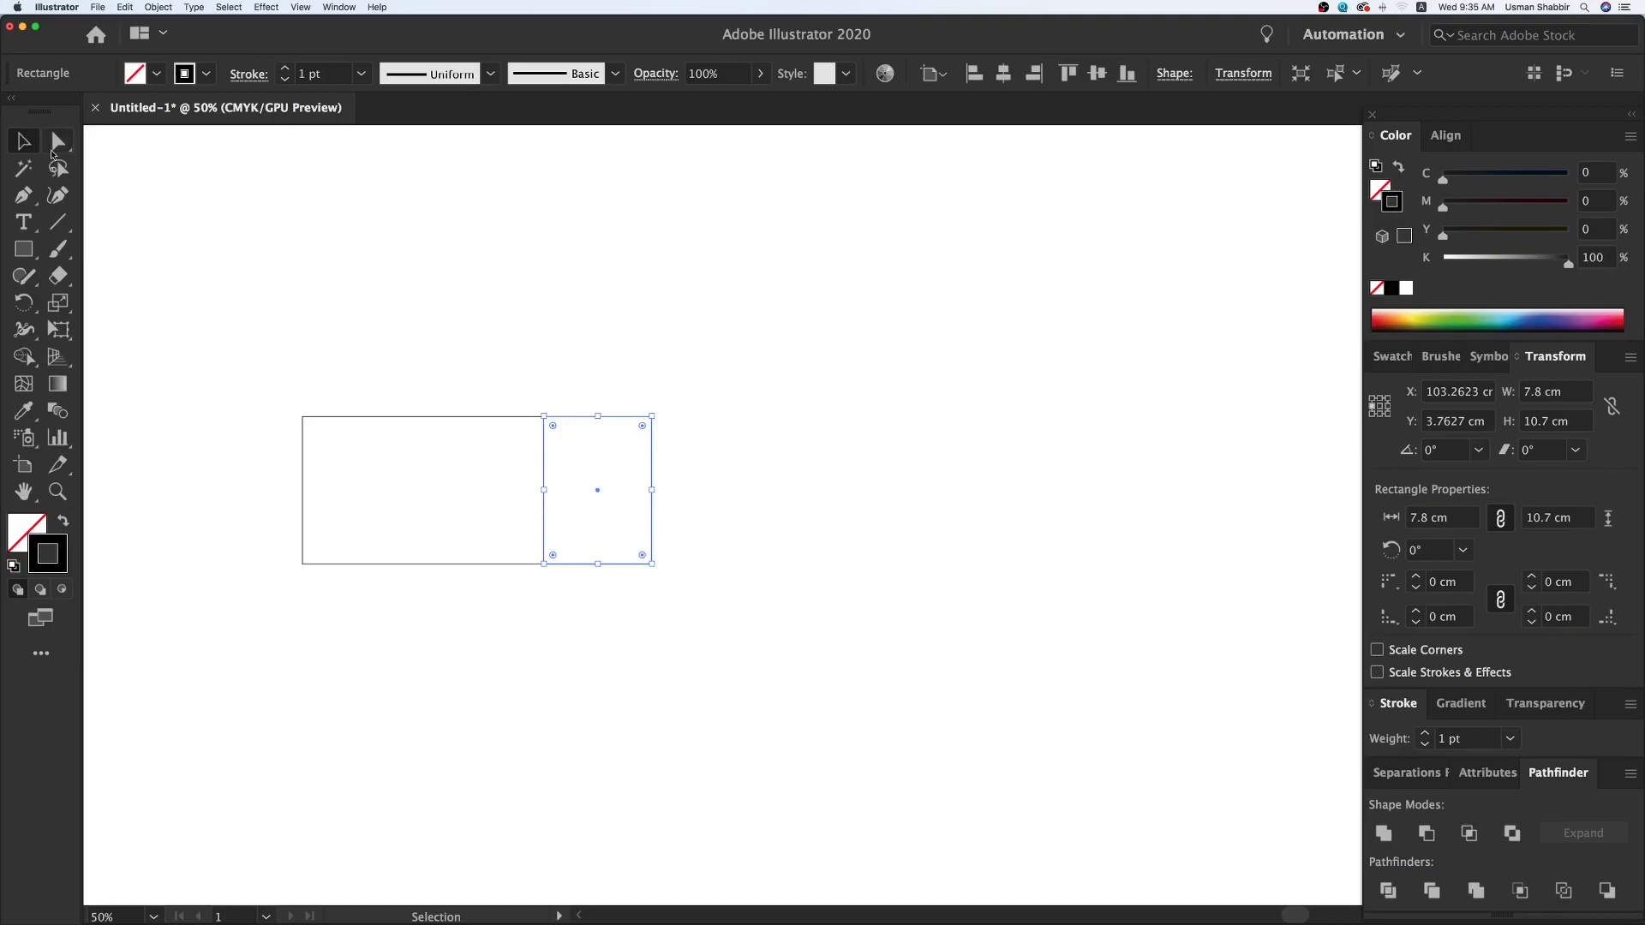
- Copy the wide panel and the narrow panel edge to edge toward the right, forming a row of four alternating panels
{"action": "left_click", "coordinate": [471, 382]}
{"action": "left_click_drag", "start_coordinate": [470, 383], "coordinate": [616, 450]}
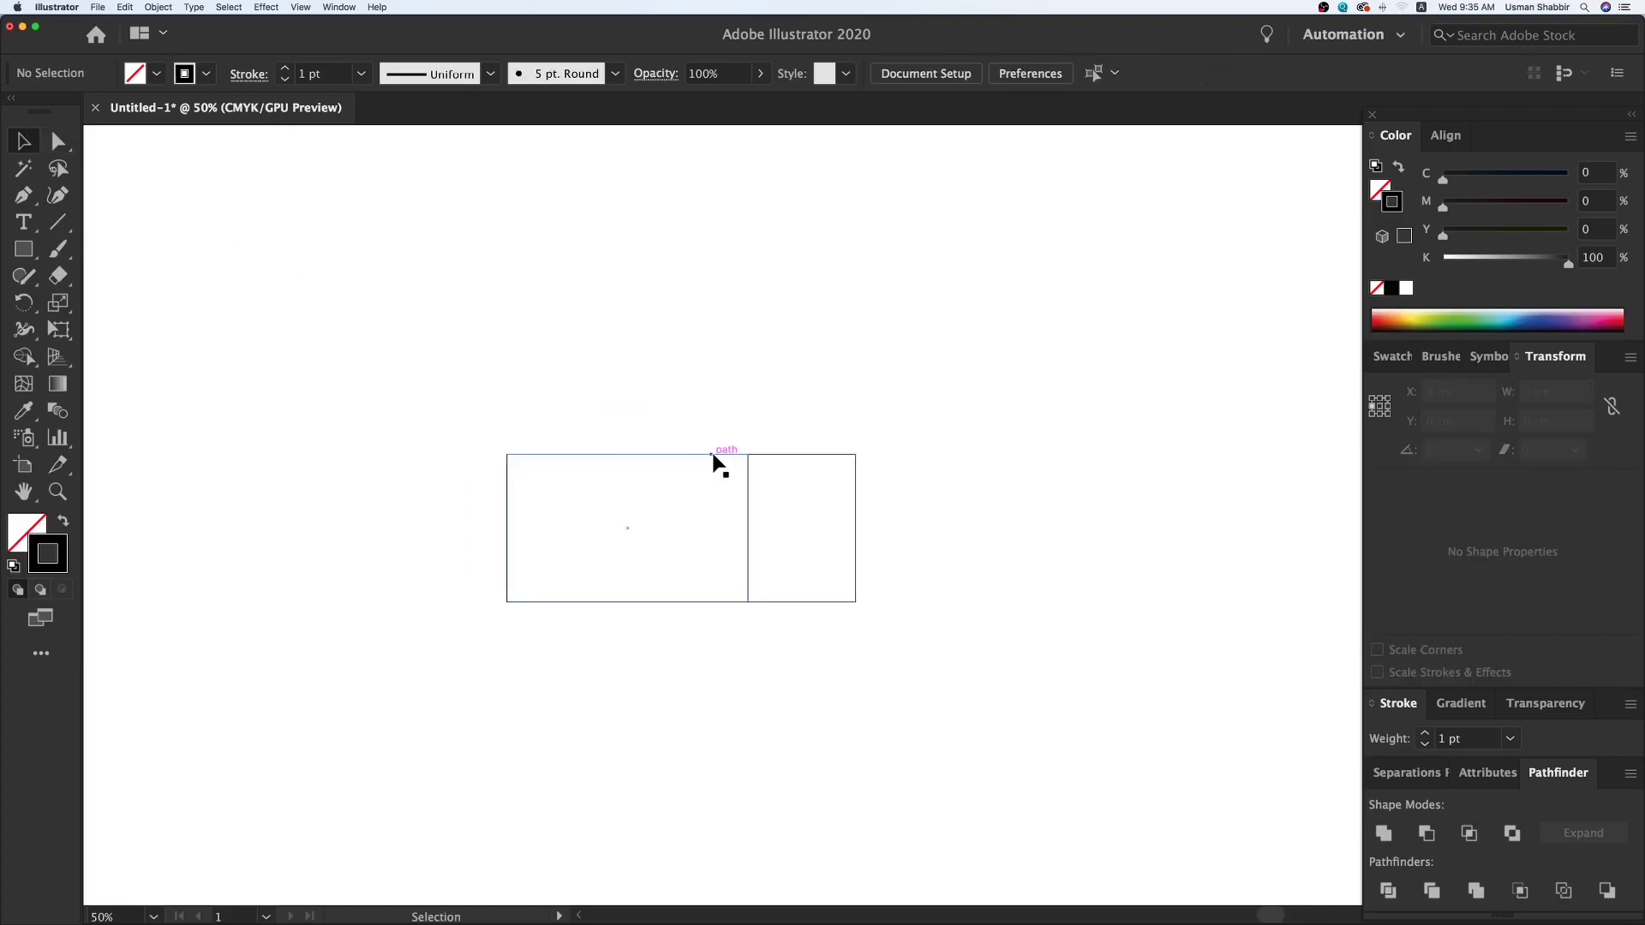
{"action": "left_click_drag", "start_coordinate": [506, 454], "coordinate": [1260, 454]}
{"action": "left_click", "coordinate": [881, 428]}
{"action": "key", "text": "super+z"}
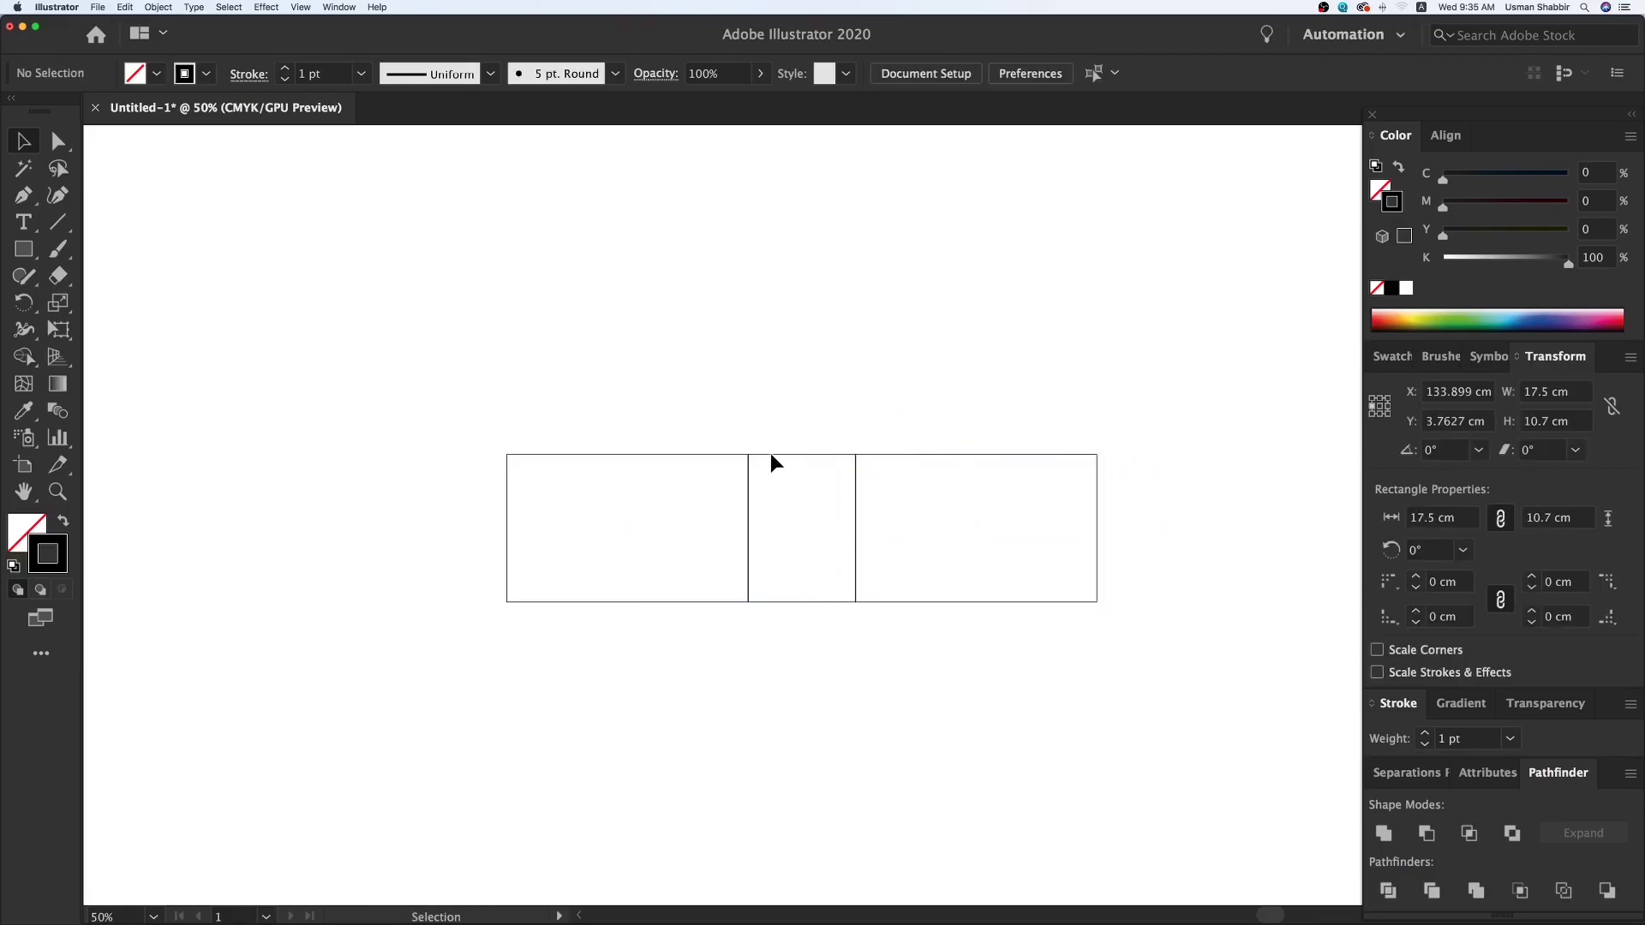
{"action": "left_click_drag", "start_coordinate": [772, 454], "coordinate": [1127, 464]}
{"action": "left_click", "coordinate": [1056, 420]}
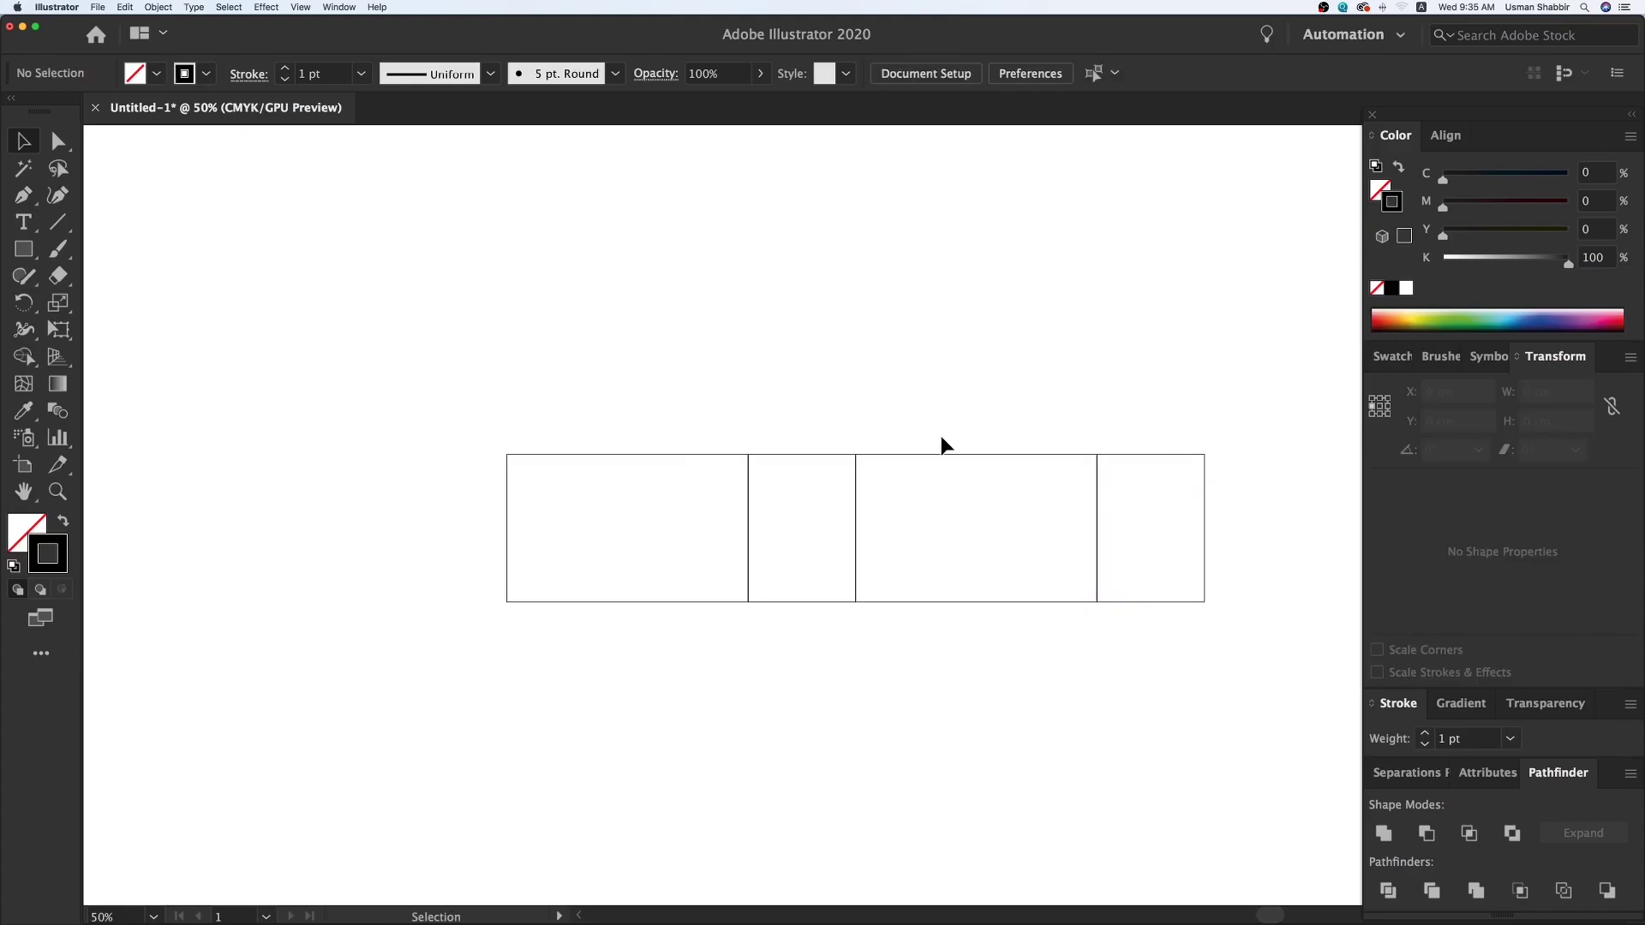
- Copy a narrow panel flush to the left end of the row and set its width to 1.7 cm, keeping its right edge fixed
{"action": "left_click_drag", "start_coordinate": [902, 479], "coordinate": [409, 469]}
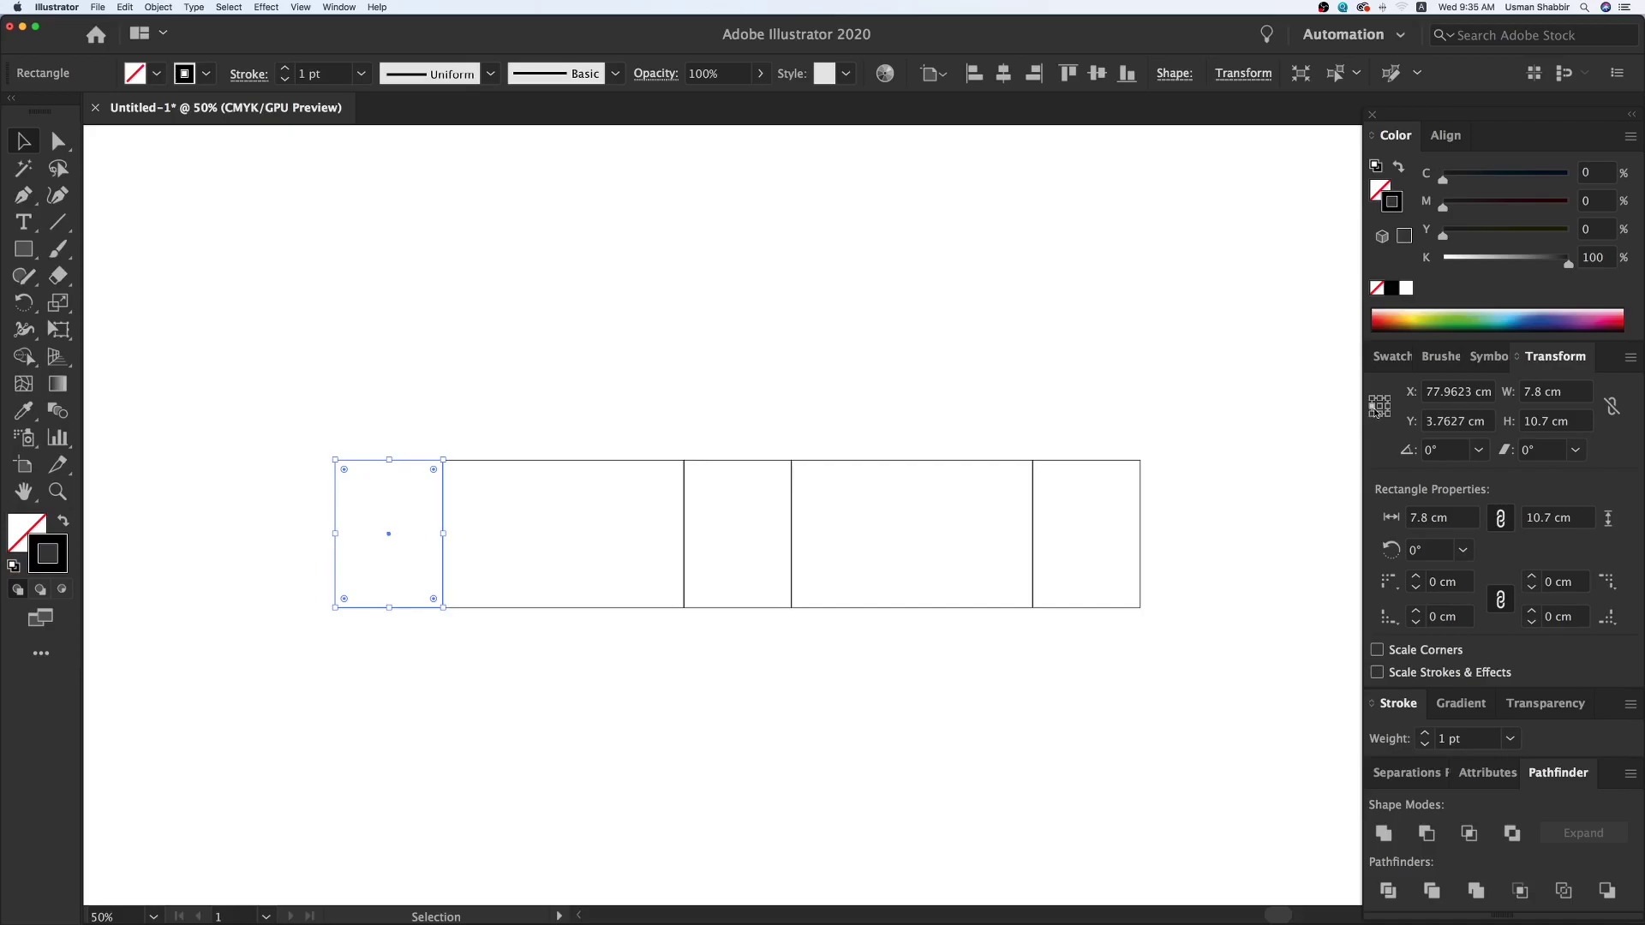
{"action": "left_click", "coordinate": [1388, 406]}
{"action": "left_click", "coordinate": [1555, 392]}
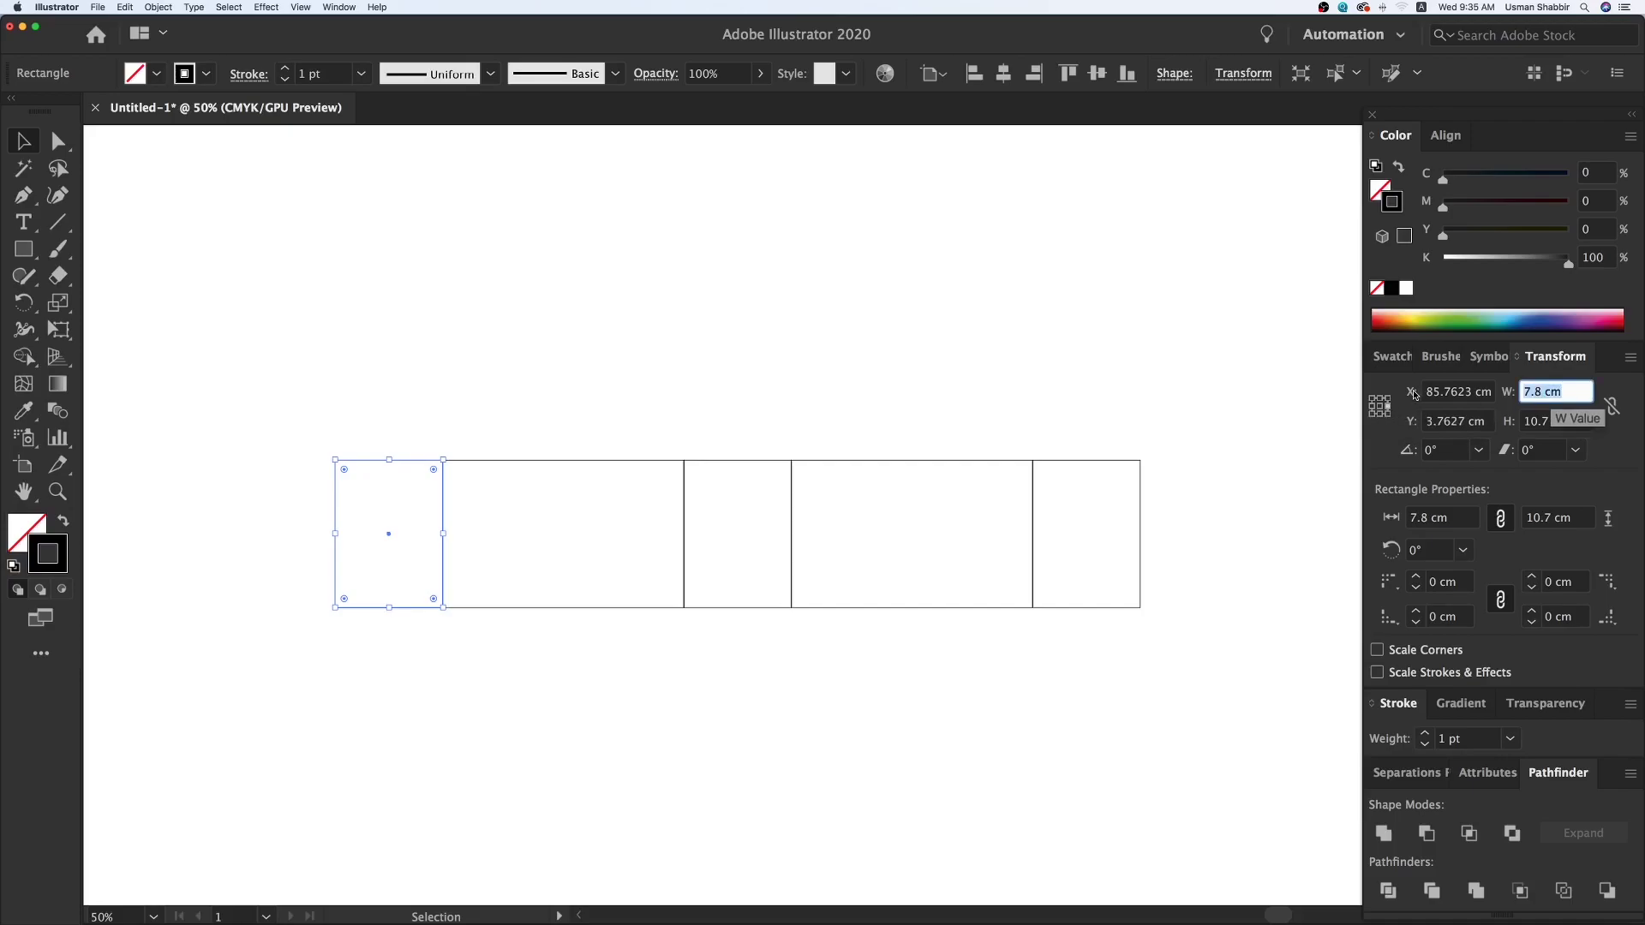
{"action": "type", "text": "1.7"}
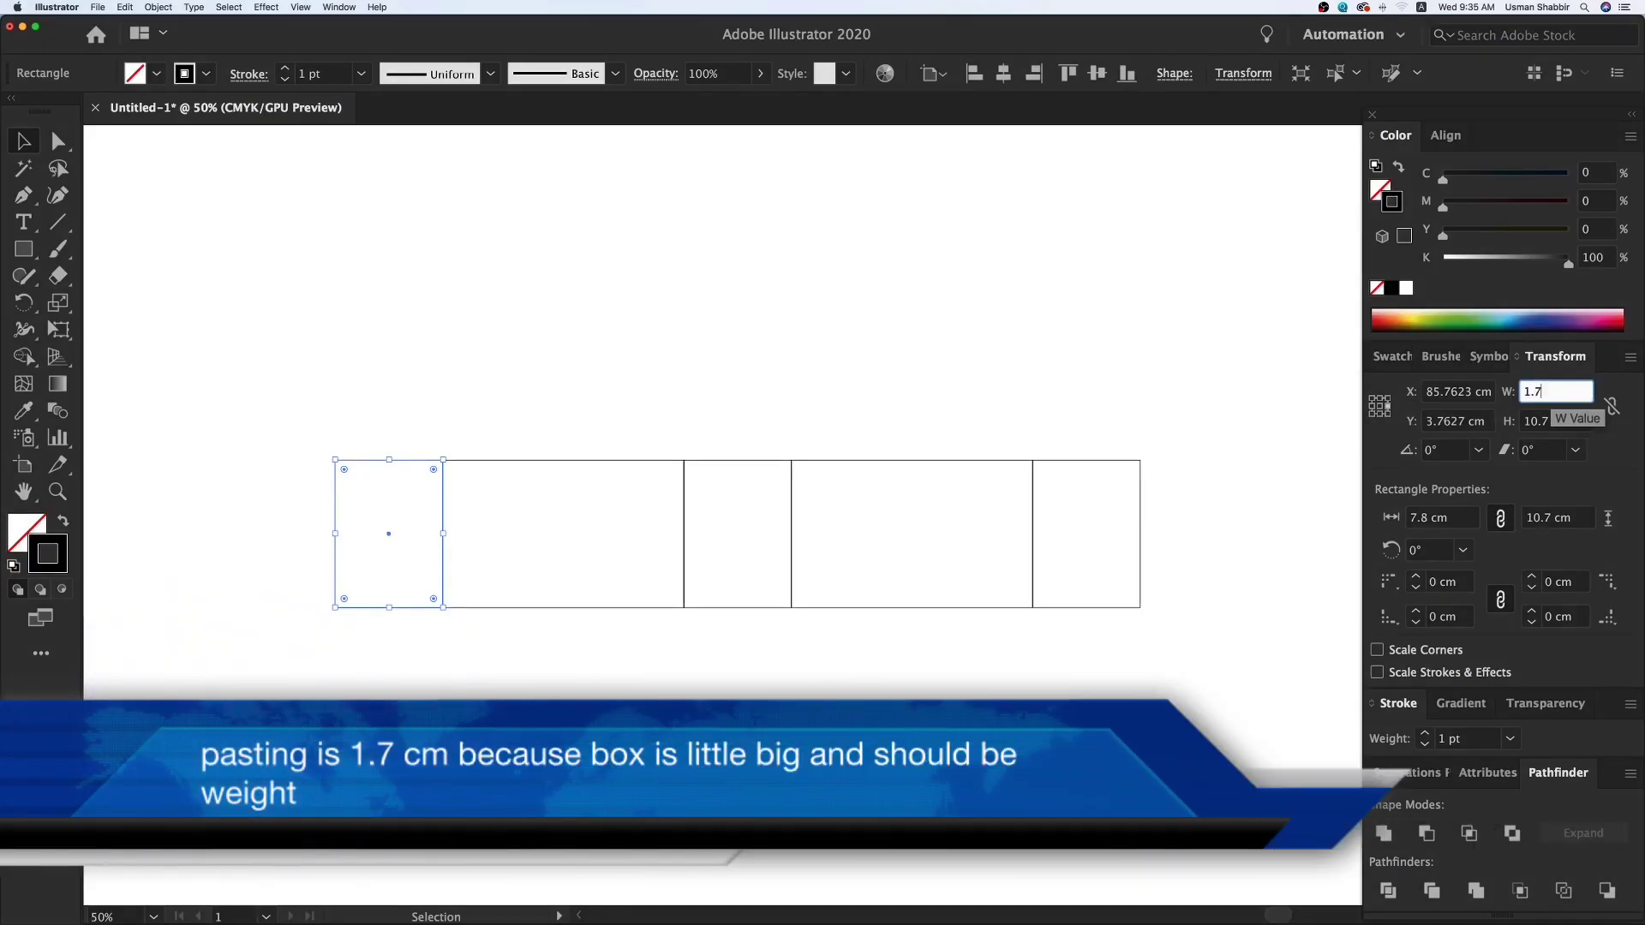
{"action": "key", "text": "Return"}
{"action": "scroll", "coordinate": [1019, 399], "scroll_direction": "right", "scroll_amount": 2}
{"action": "scroll", "coordinate": [1020, 399], "scroll_direction": "up", "scroll_amount": 1}
{"action": "left_click", "coordinate": [934, 430]}
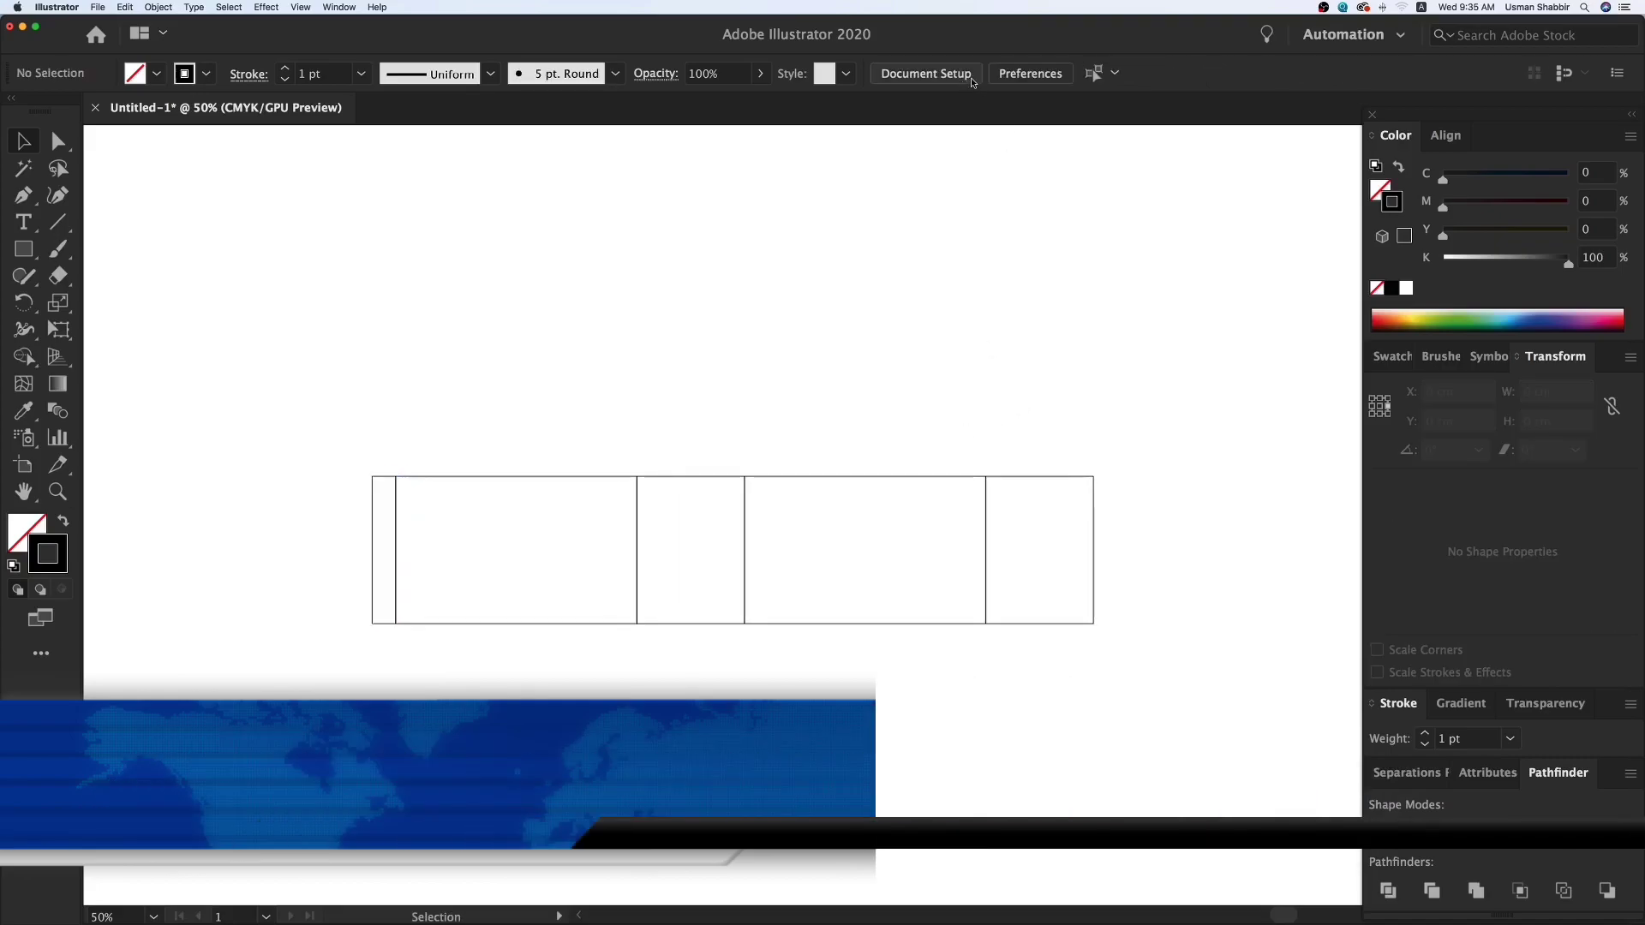
- Set the keyboard increment to 1 cm in the general preferences
{"action": "left_click", "coordinate": [1030, 73]}
{"action": "type", "text": "1"}
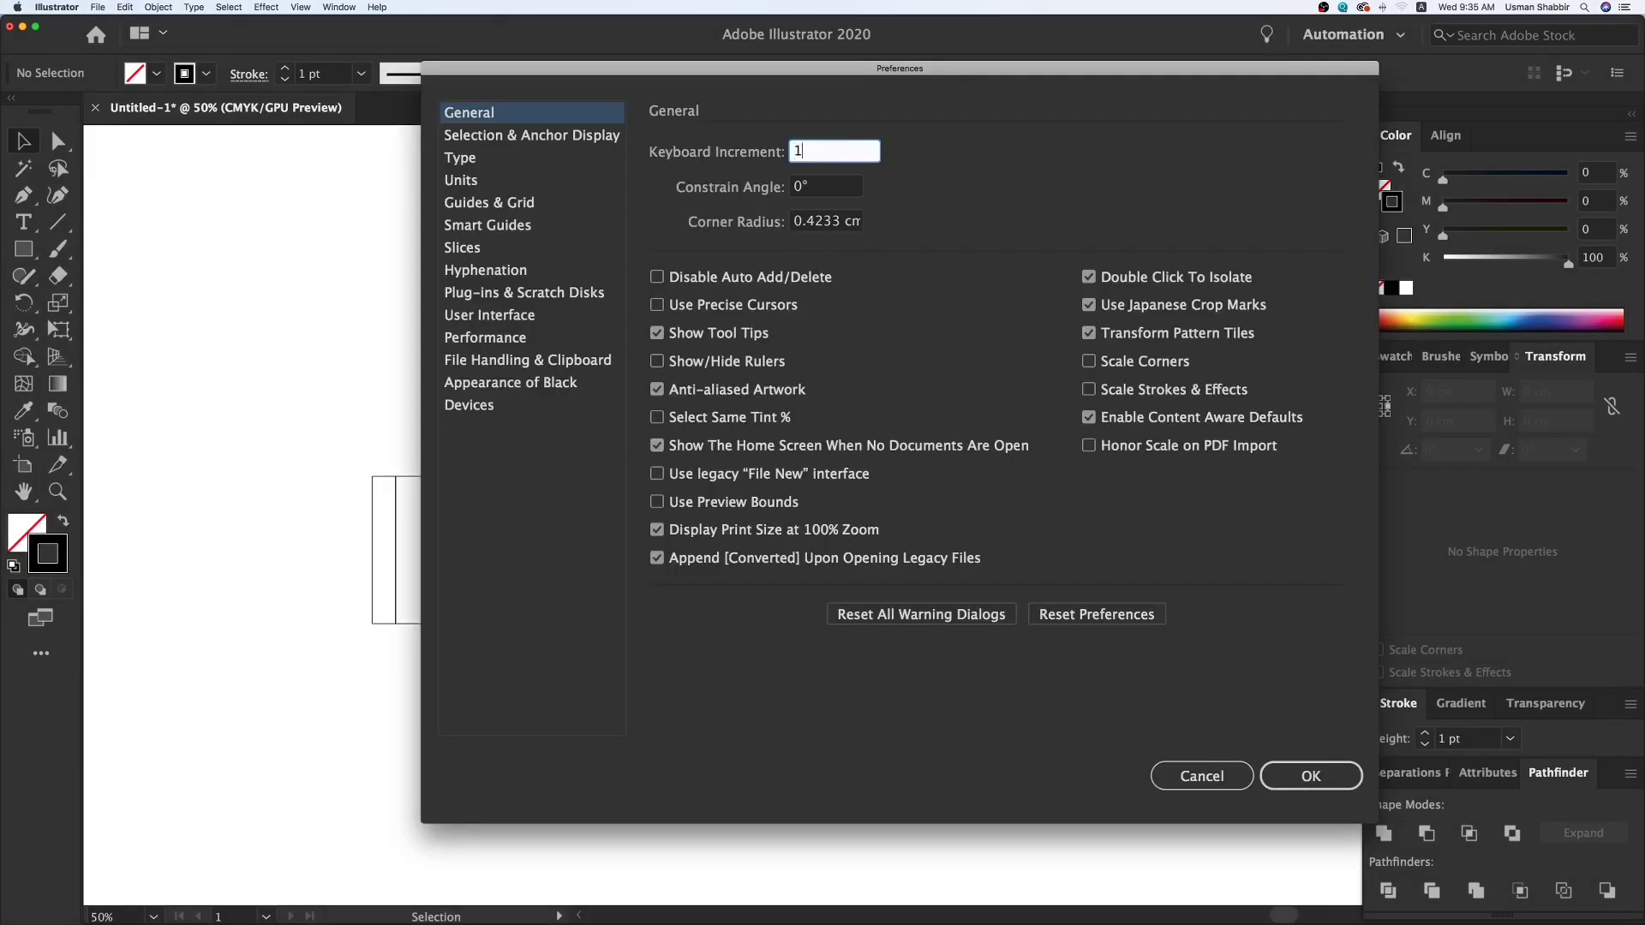
{"action": "left_click", "coordinate": [1285, 776]}
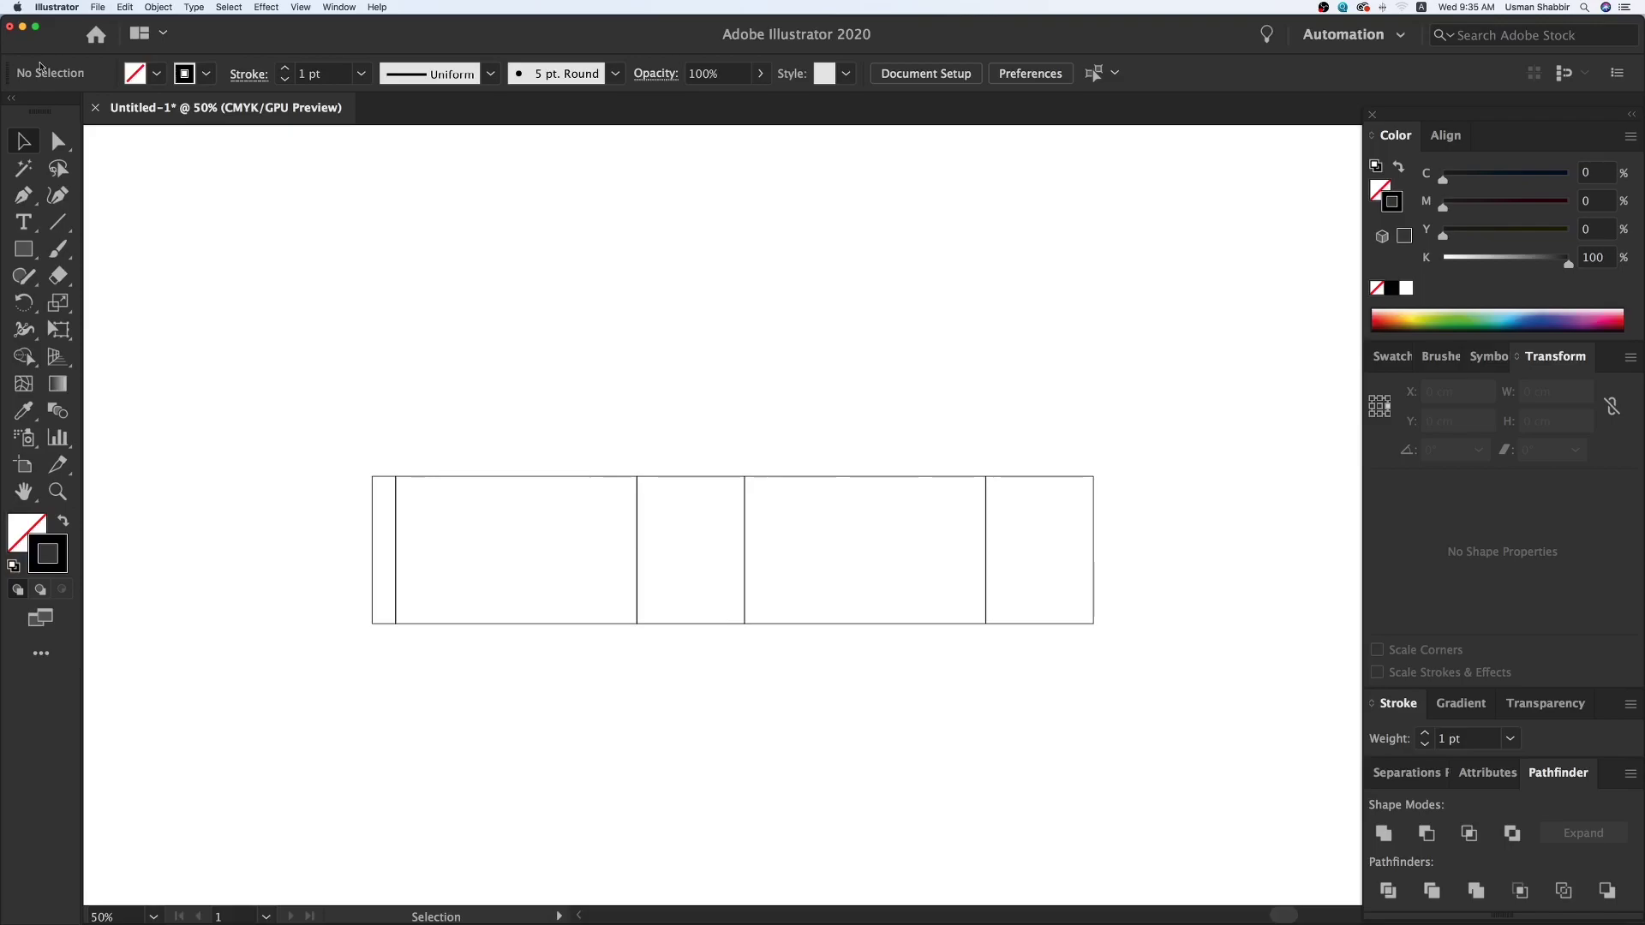
- Taper the 1.7 cm pasting flap by moving its upper-left corner down 1 cm and its lower-left corner up 1 cm
{"action": "left_click", "coordinate": [57, 141]}
{"action": "left_click", "coordinate": [373, 478]}
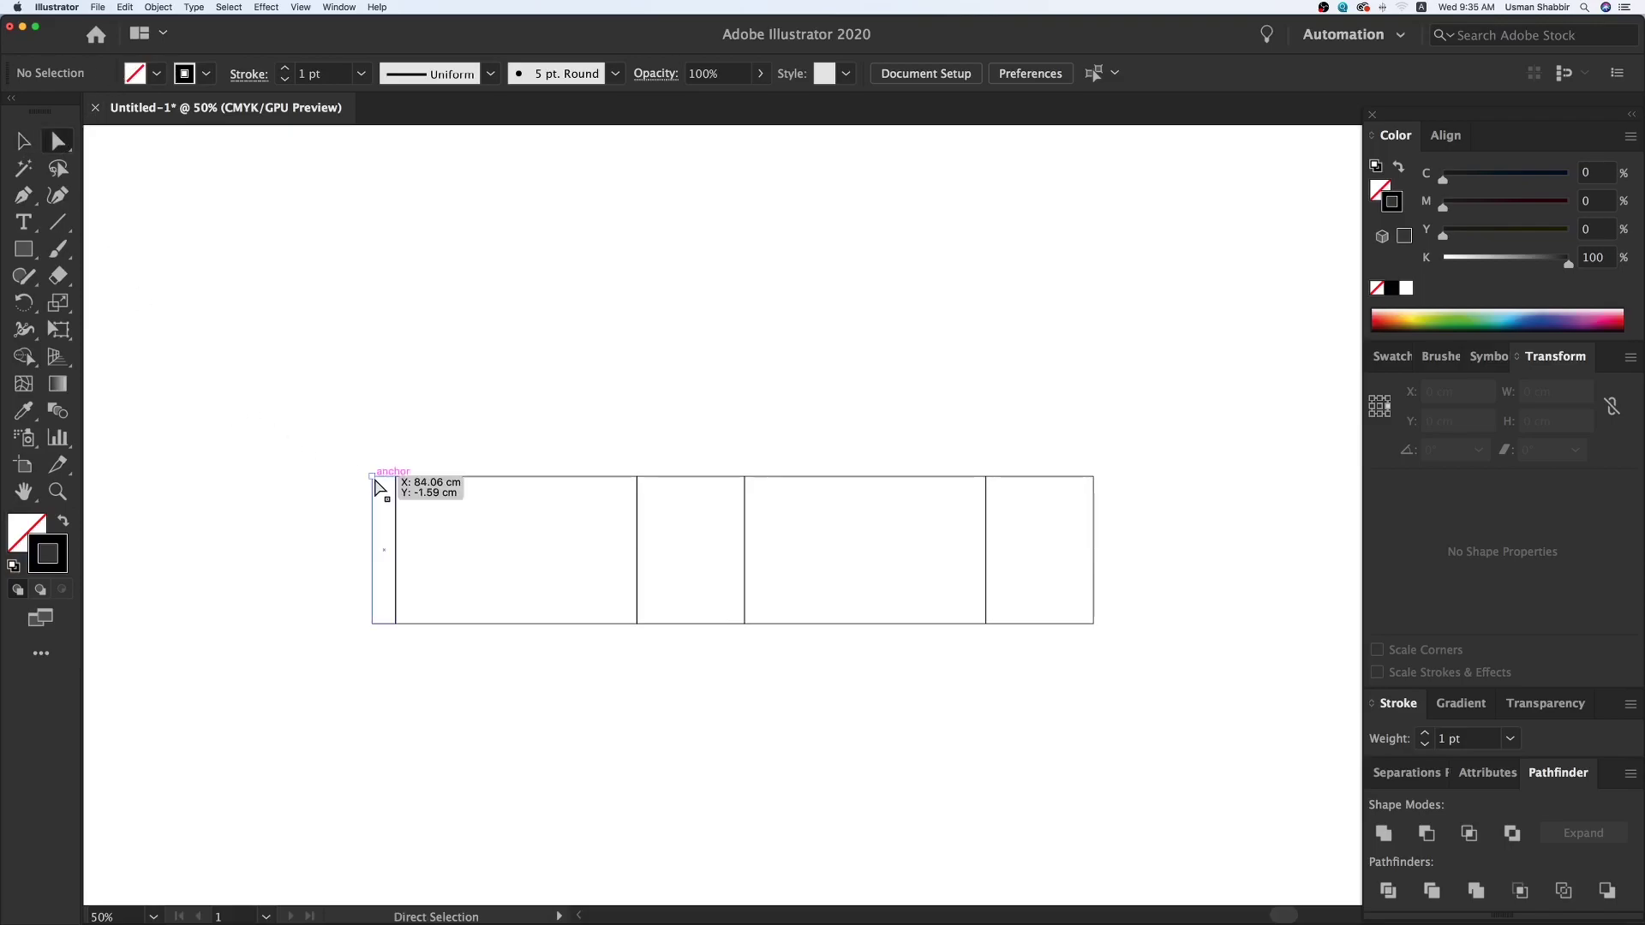
{"action": "left_click", "coordinate": [373, 479]}
{"action": "key", "text": "Down"}
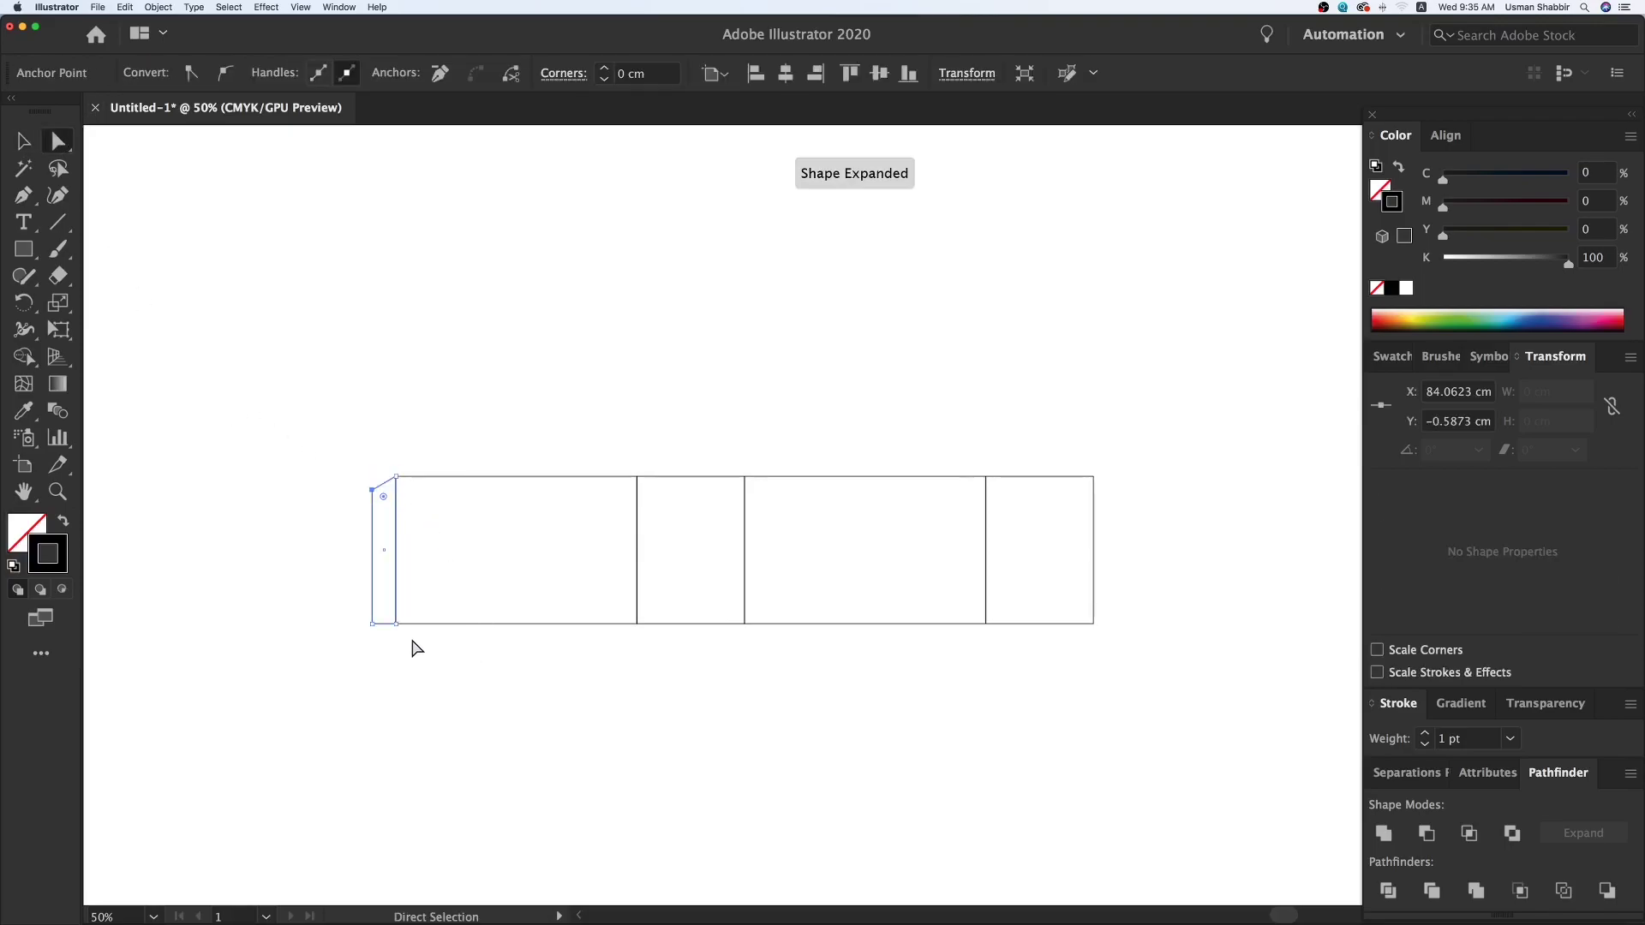
{"action": "left_click", "coordinate": [371, 626]}
{"action": "key", "text": "Up"}
{"action": "key", "text": "v"}
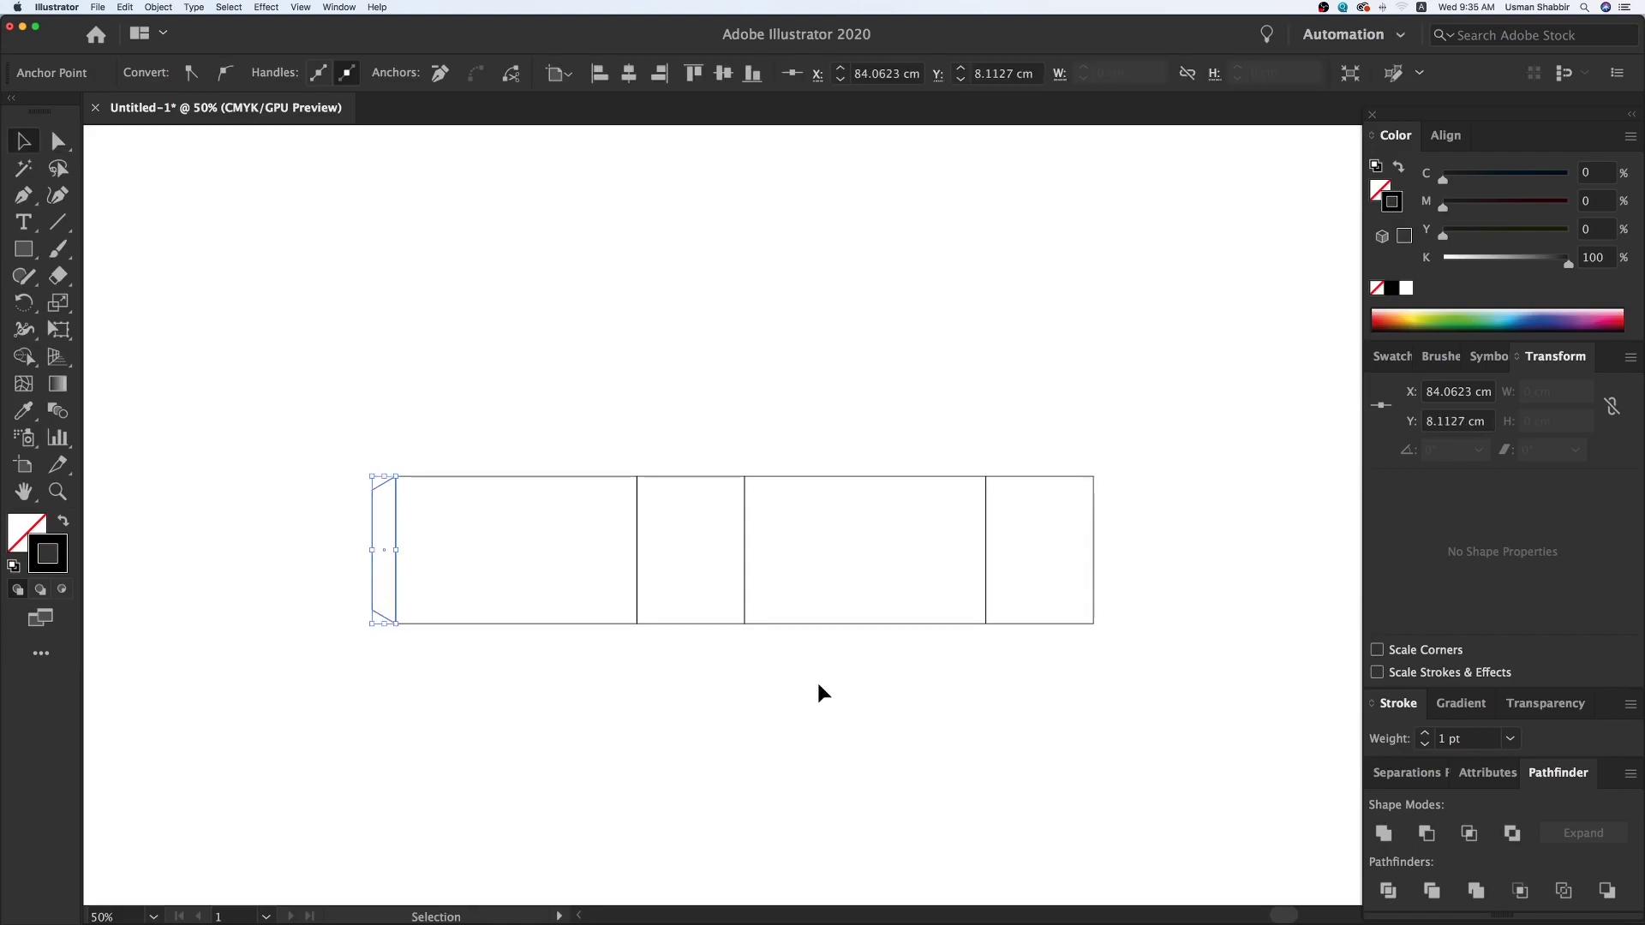
{"action": "left_click", "coordinate": [844, 687]}
- Copy the second wide panel directly above itself so that the two share an edge
{"action": "left_click_drag", "start_coordinate": [861, 691], "coordinate": [792, 701]}
{"action": "left_click_drag", "start_coordinate": [820, 634], "coordinate": [819, 485]}
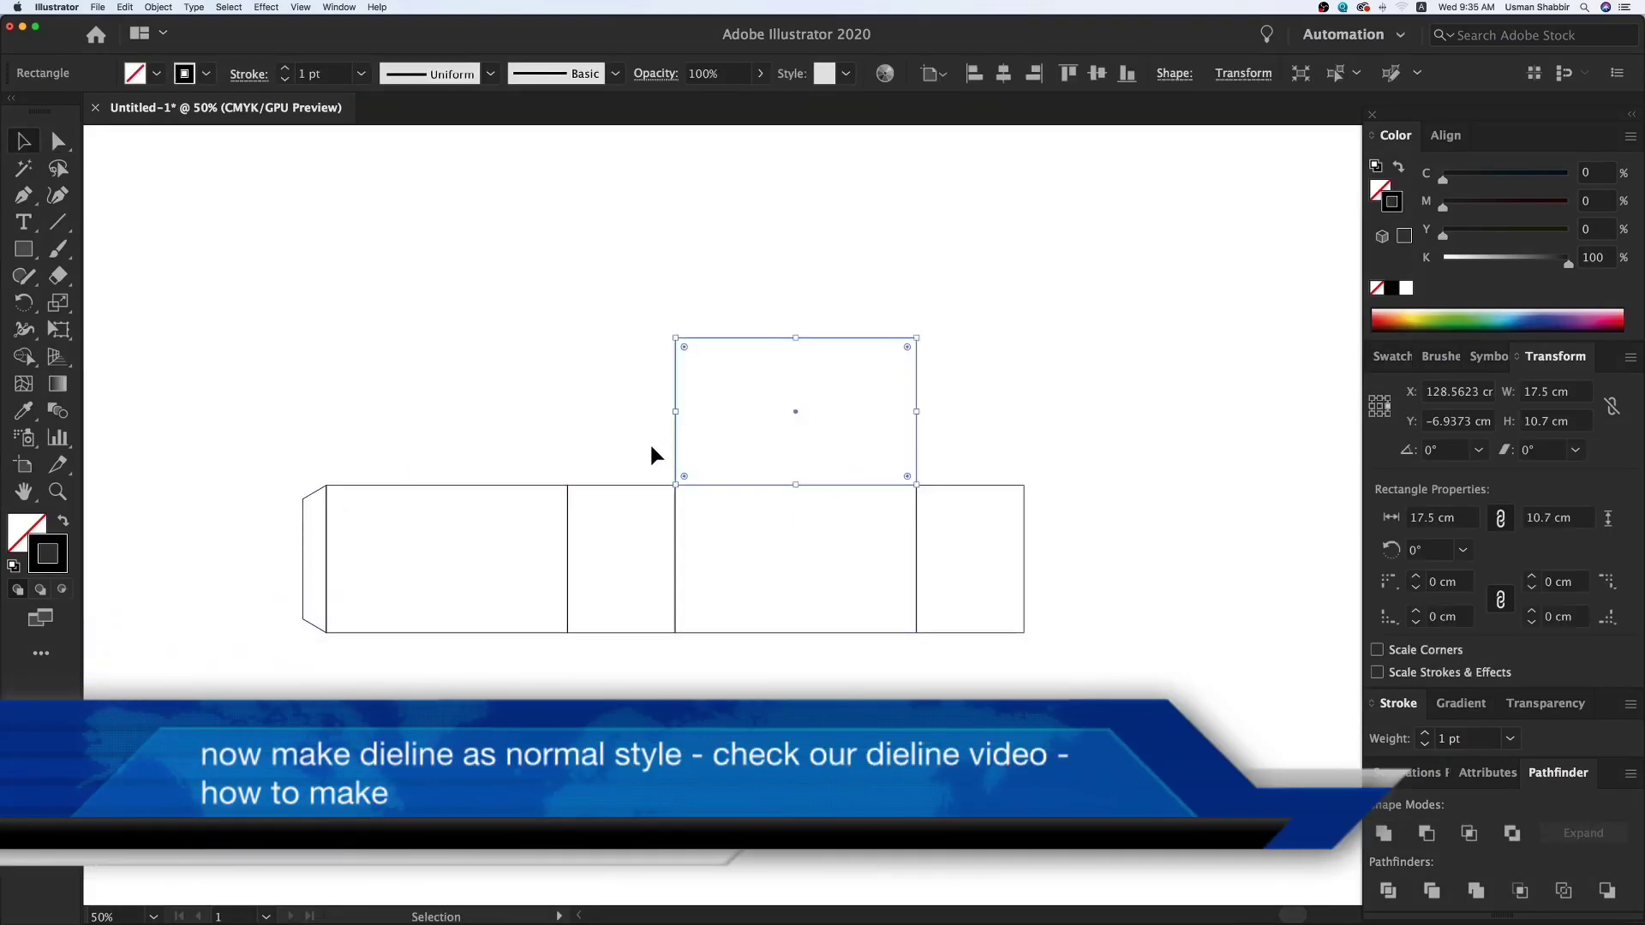
- Match the height of the copied panel above the second wide panel to the narrow panel's 7.8 cm width, keeping its bottom edge fixed
{"action": "left_click_drag", "start_coordinate": [630, 442], "coordinate": [611, 499]}
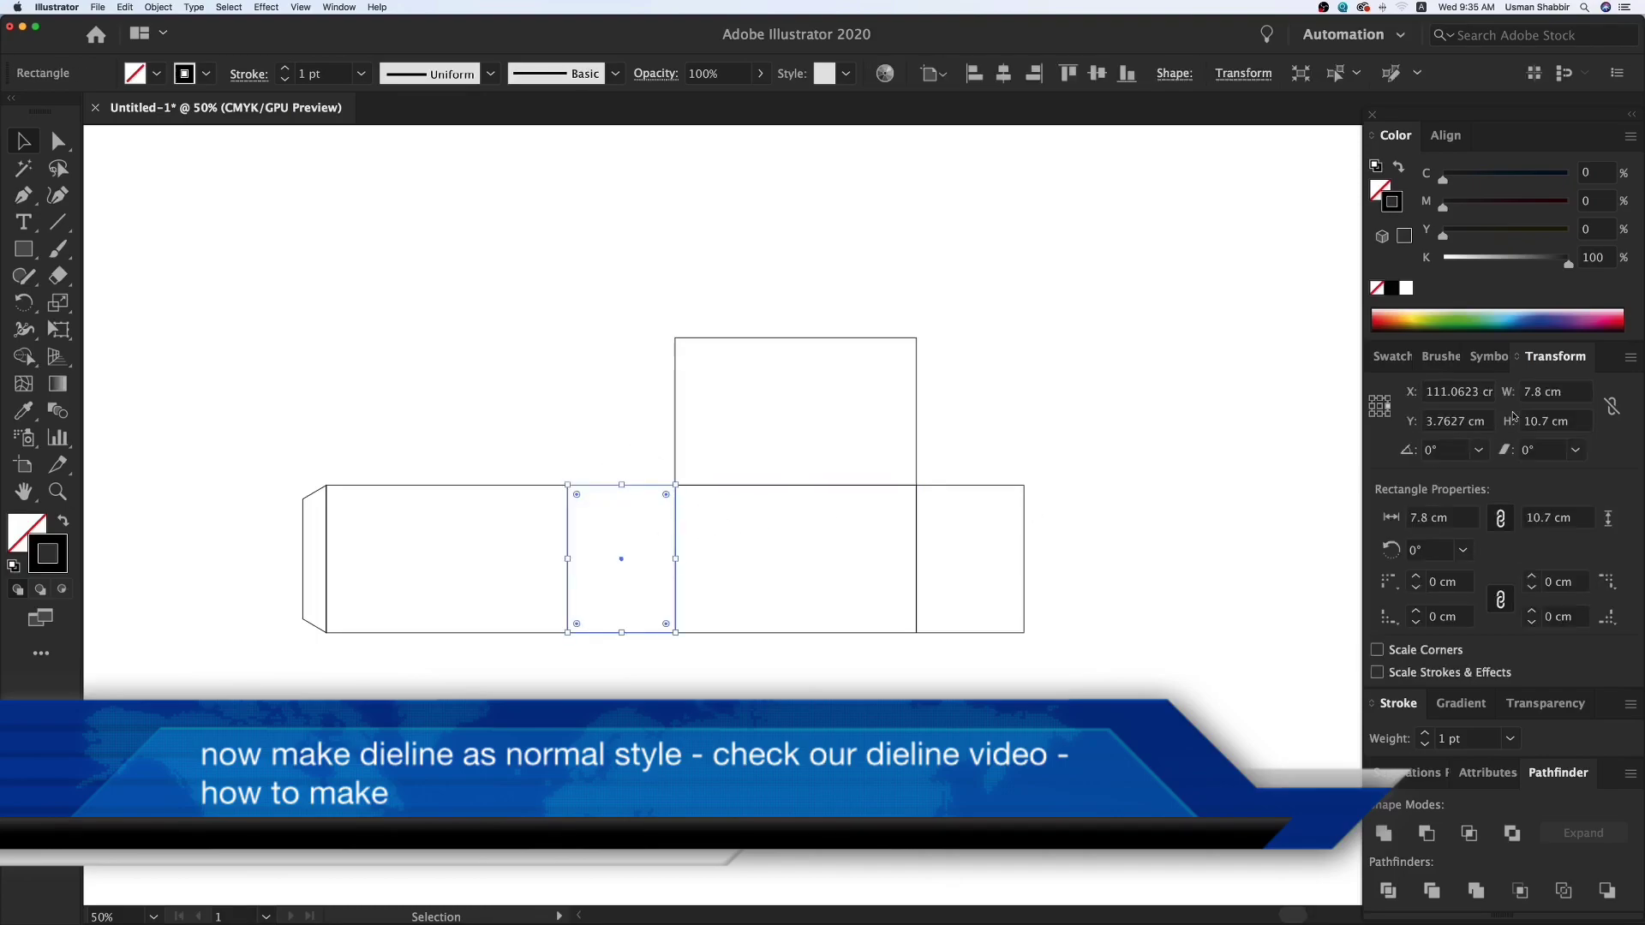
{"action": "left_click", "coordinate": [1585, 390]}
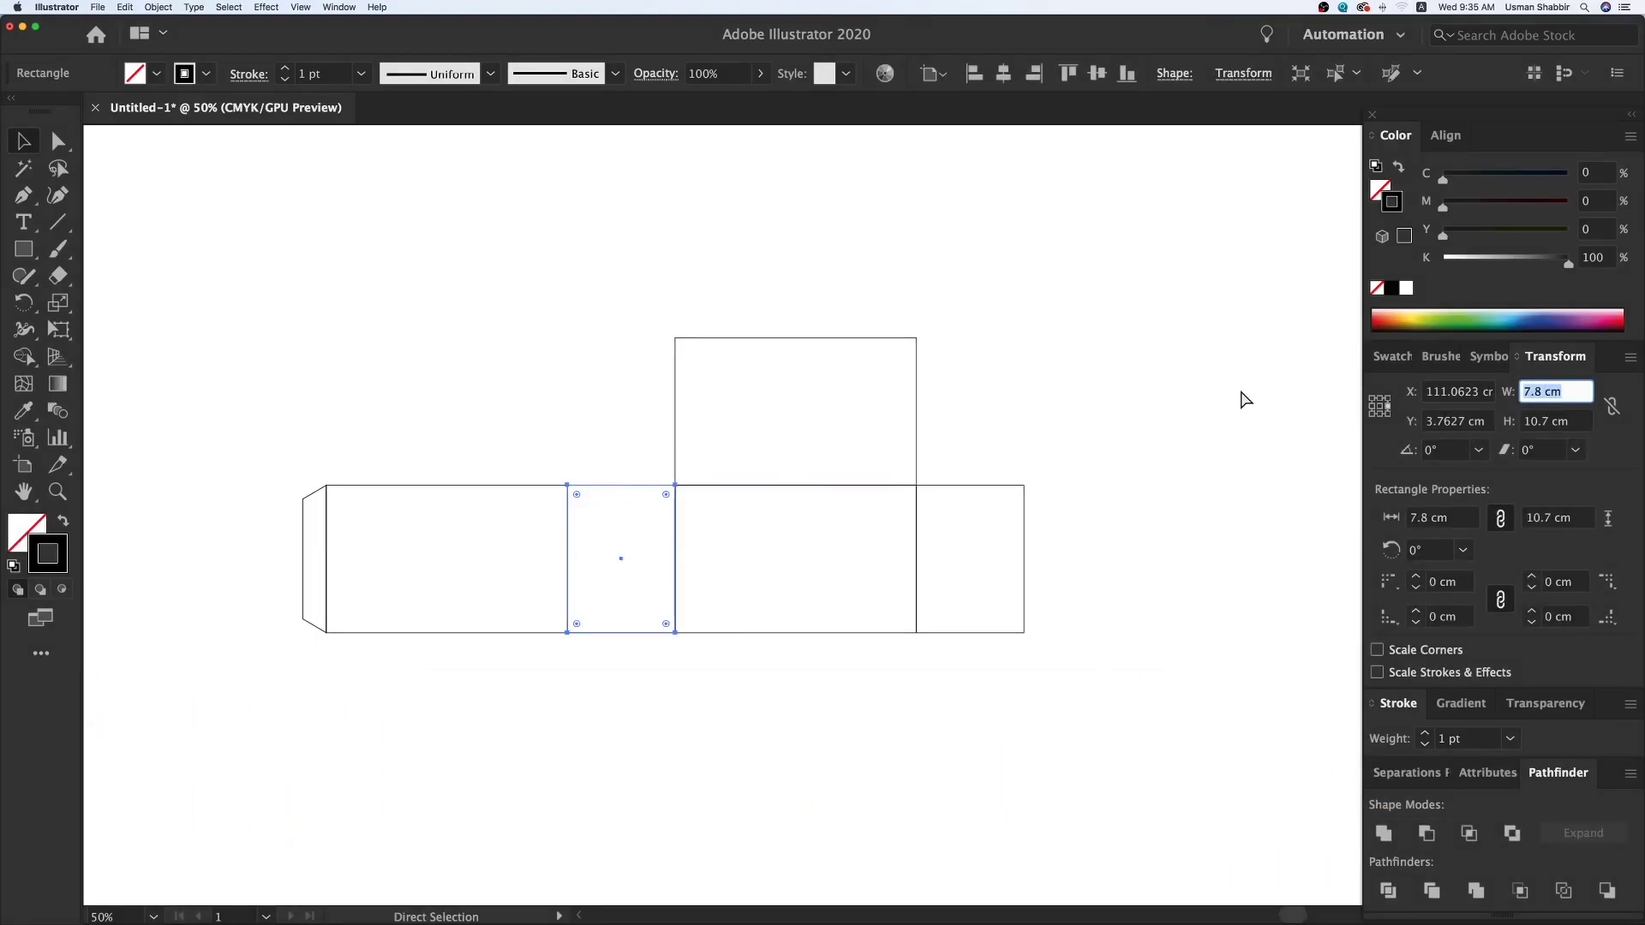
{"action": "left_click", "coordinate": [916, 383]}
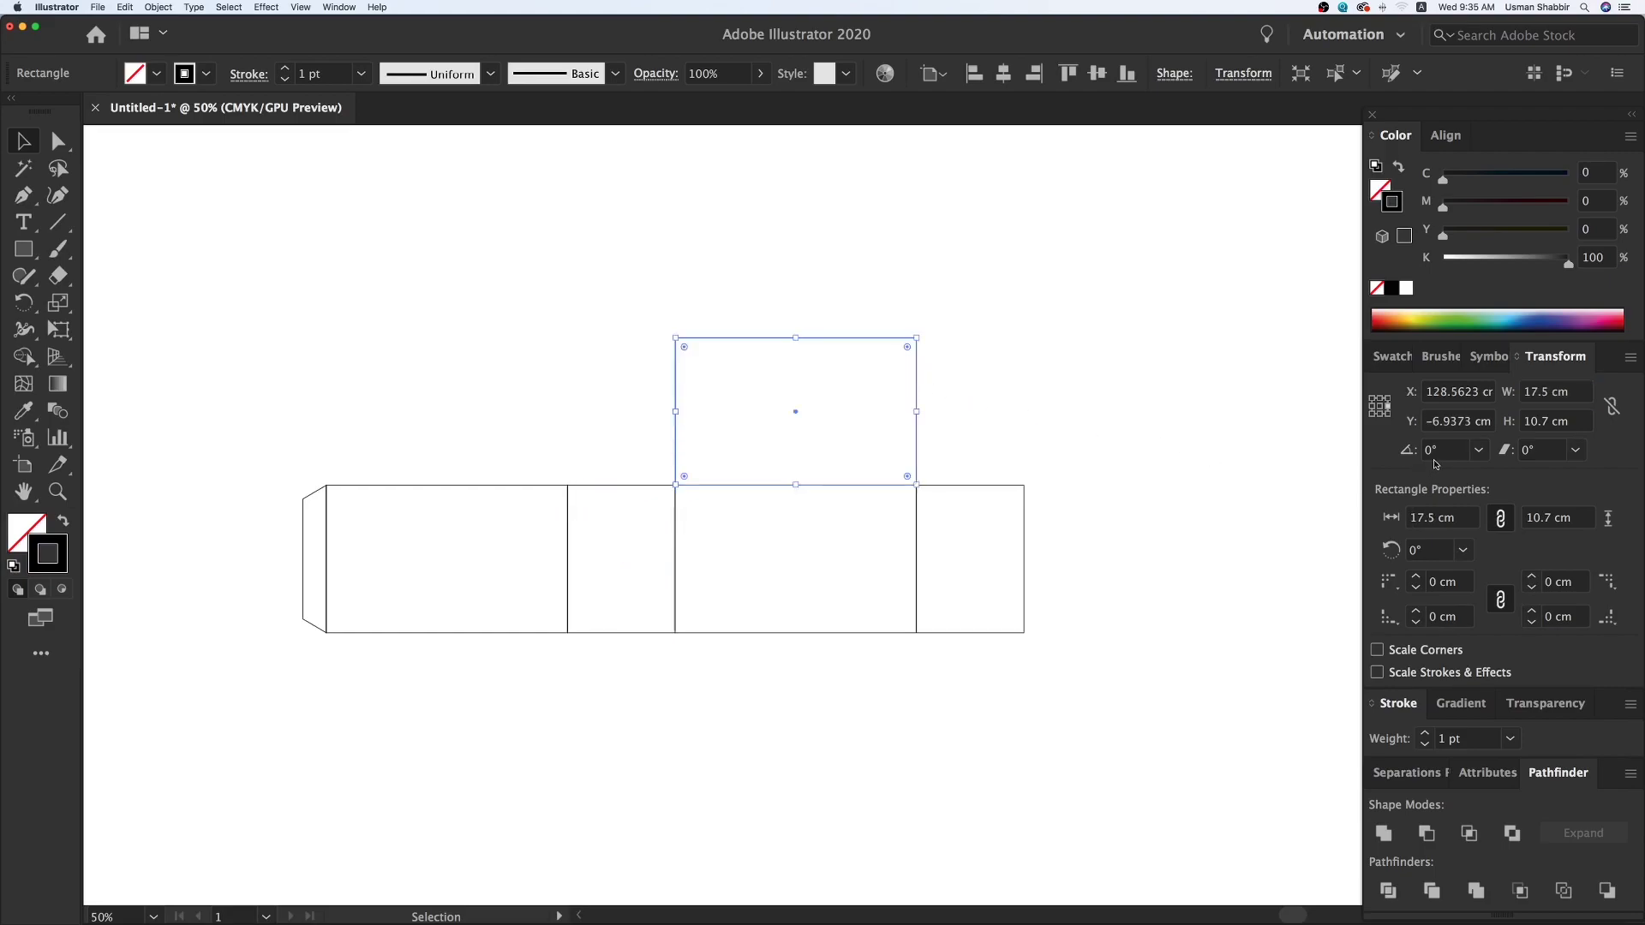
{"action": "left_click", "coordinate": [1381, 414]}
{"action": "left_click", "coordinate": [1575, 422]}
{"action": "type", "text": "7.8"}
{"action": "key", "text": "Return"}
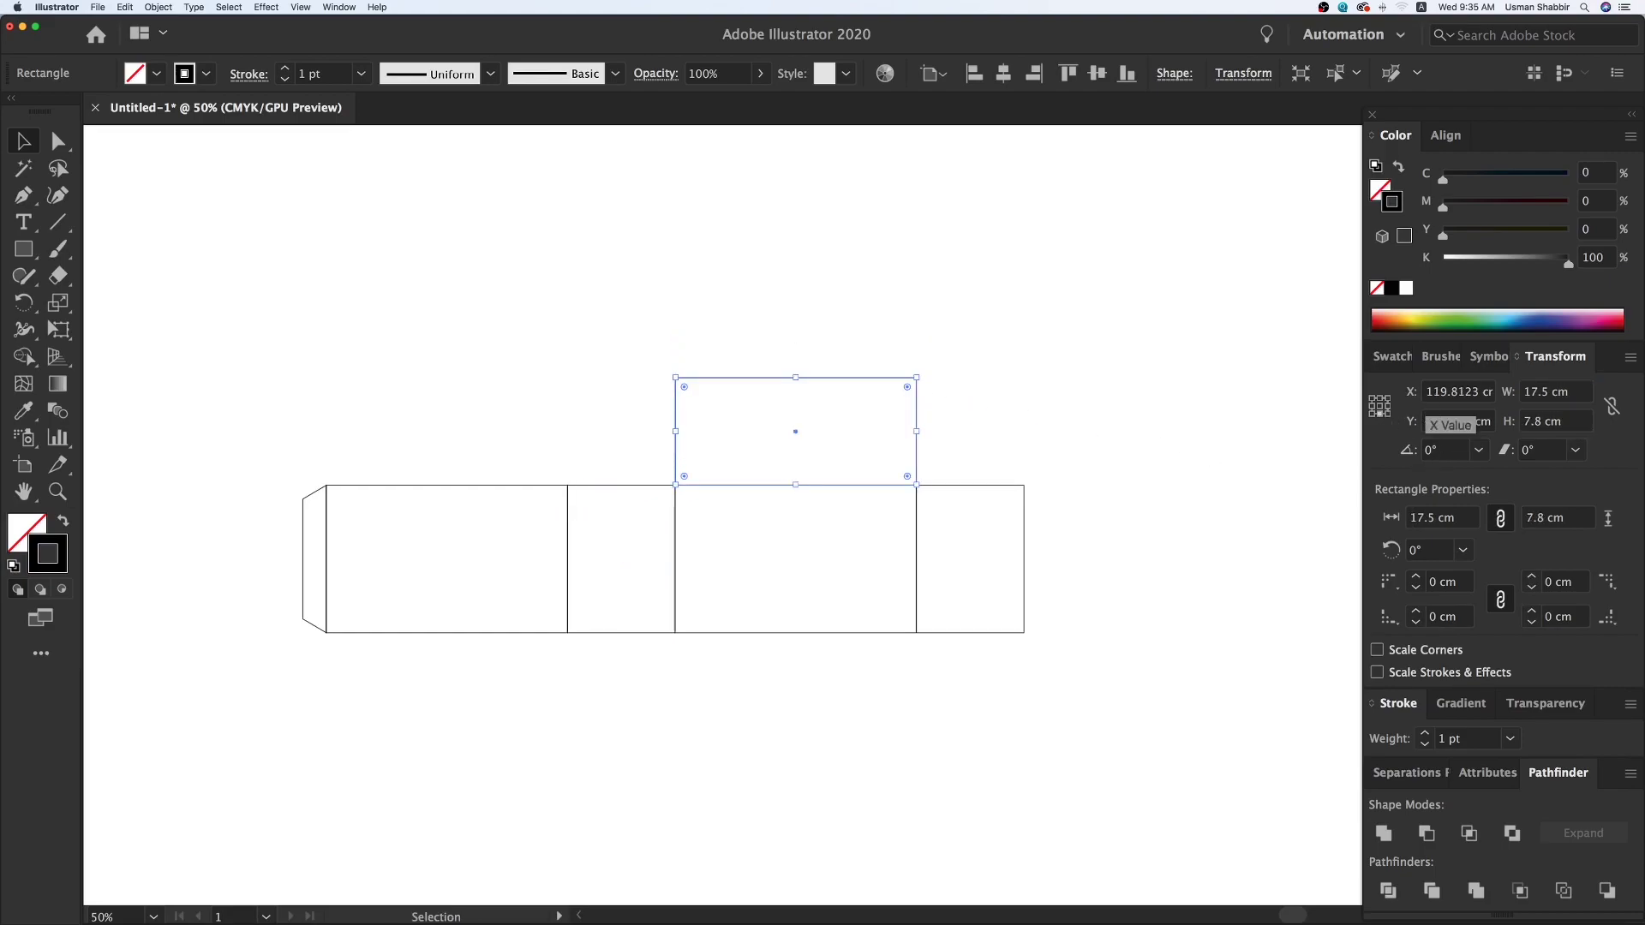
{"action": "left_click", "coordinate": [951, 461]}
- Copy the 7.8 cm high lid panel directly above itself and set the copy's height to 2 cm, keeping its bottom edge fixed
{"action": "left_click_drag", "start_coordinate": [916, 464], "coordinate": [921, 354]}
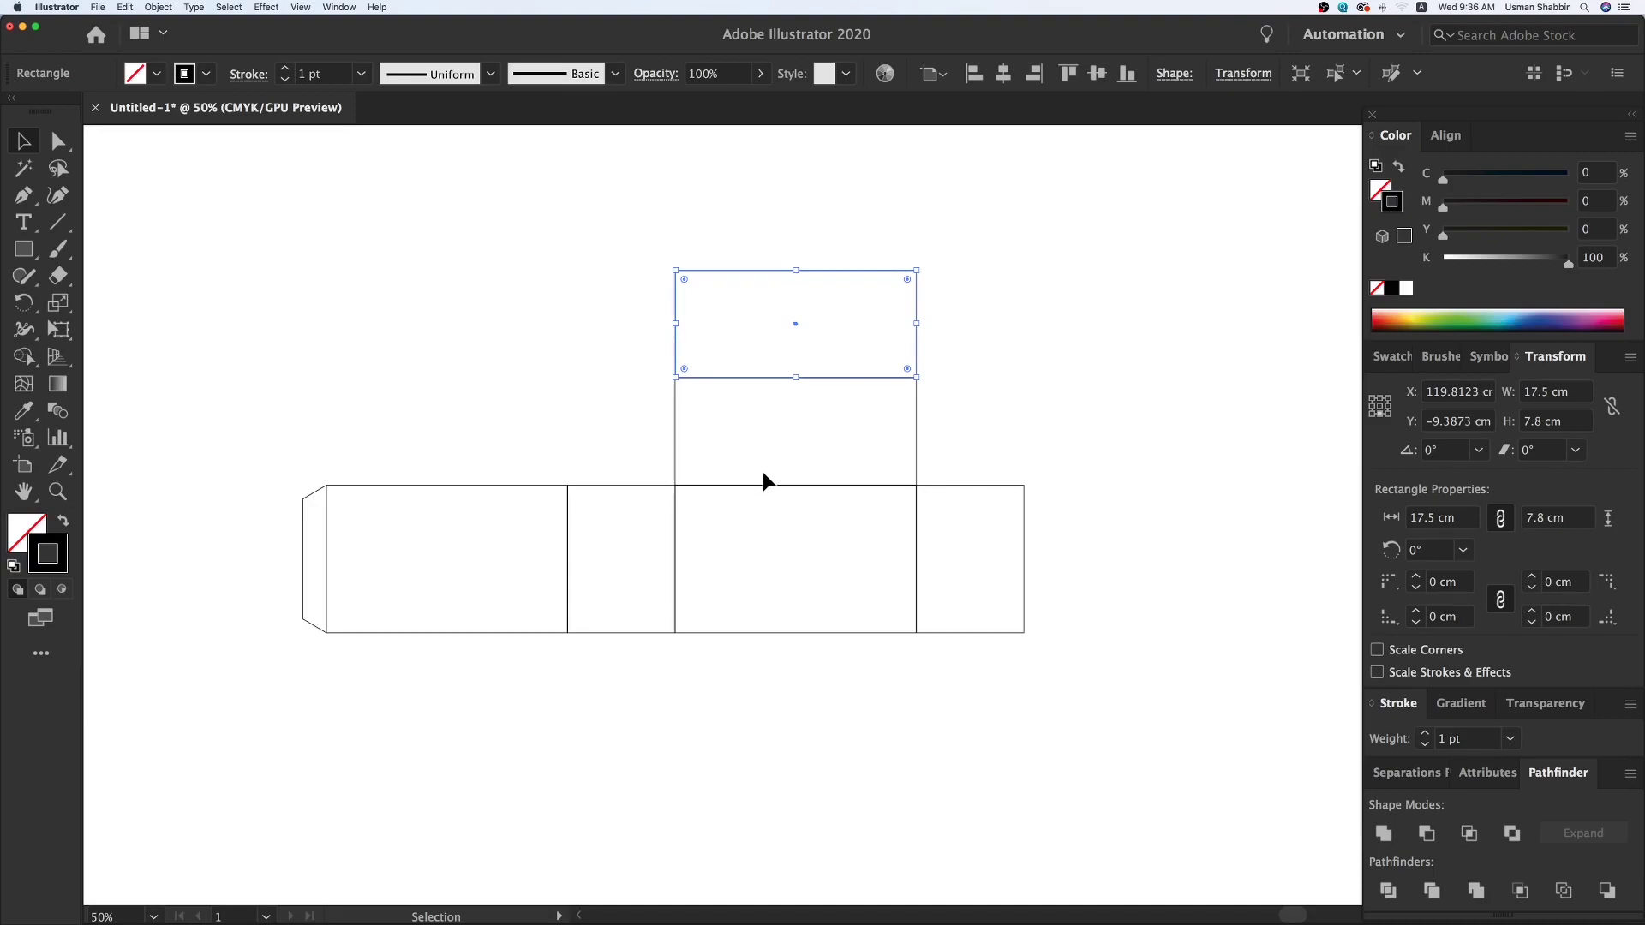
{"action": "left_click", "coordinate": [1555, 422]}
{"action": "type", "text": "2"}
{"action": "key", "text": "Return"}
{"action": "left_click", "coordinate": [985, 326]}
- Round both upper corners of the 2 cm tuck flap to a 2 cm radius
{"action": "key", "text": "z"}
{"action": "left_click_drag", "start_coordinate": [451, 286], "coordinate": [1117, 671]}
{"action": "key", "text": "v"}
{"action": "left_click_drag", "start_coordinate": [1118, 291], "coordinate": [1061, 272]}
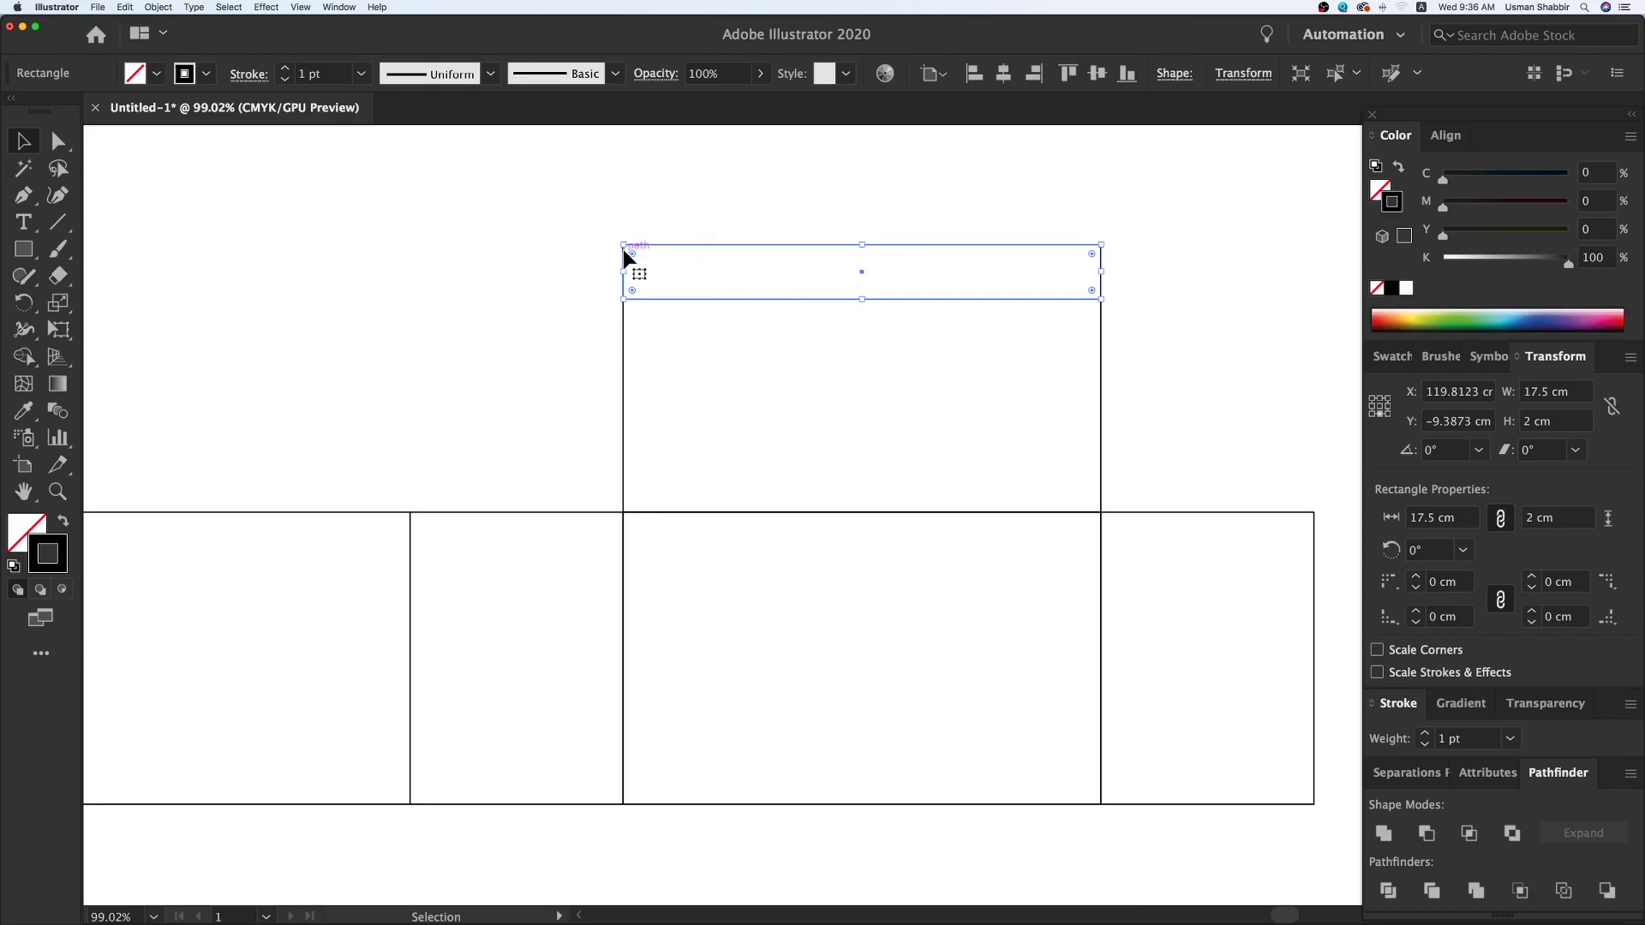
{"action": "left_click_drag", "start_coordinate": [1092, 254], "coordinate": [768, 239]}
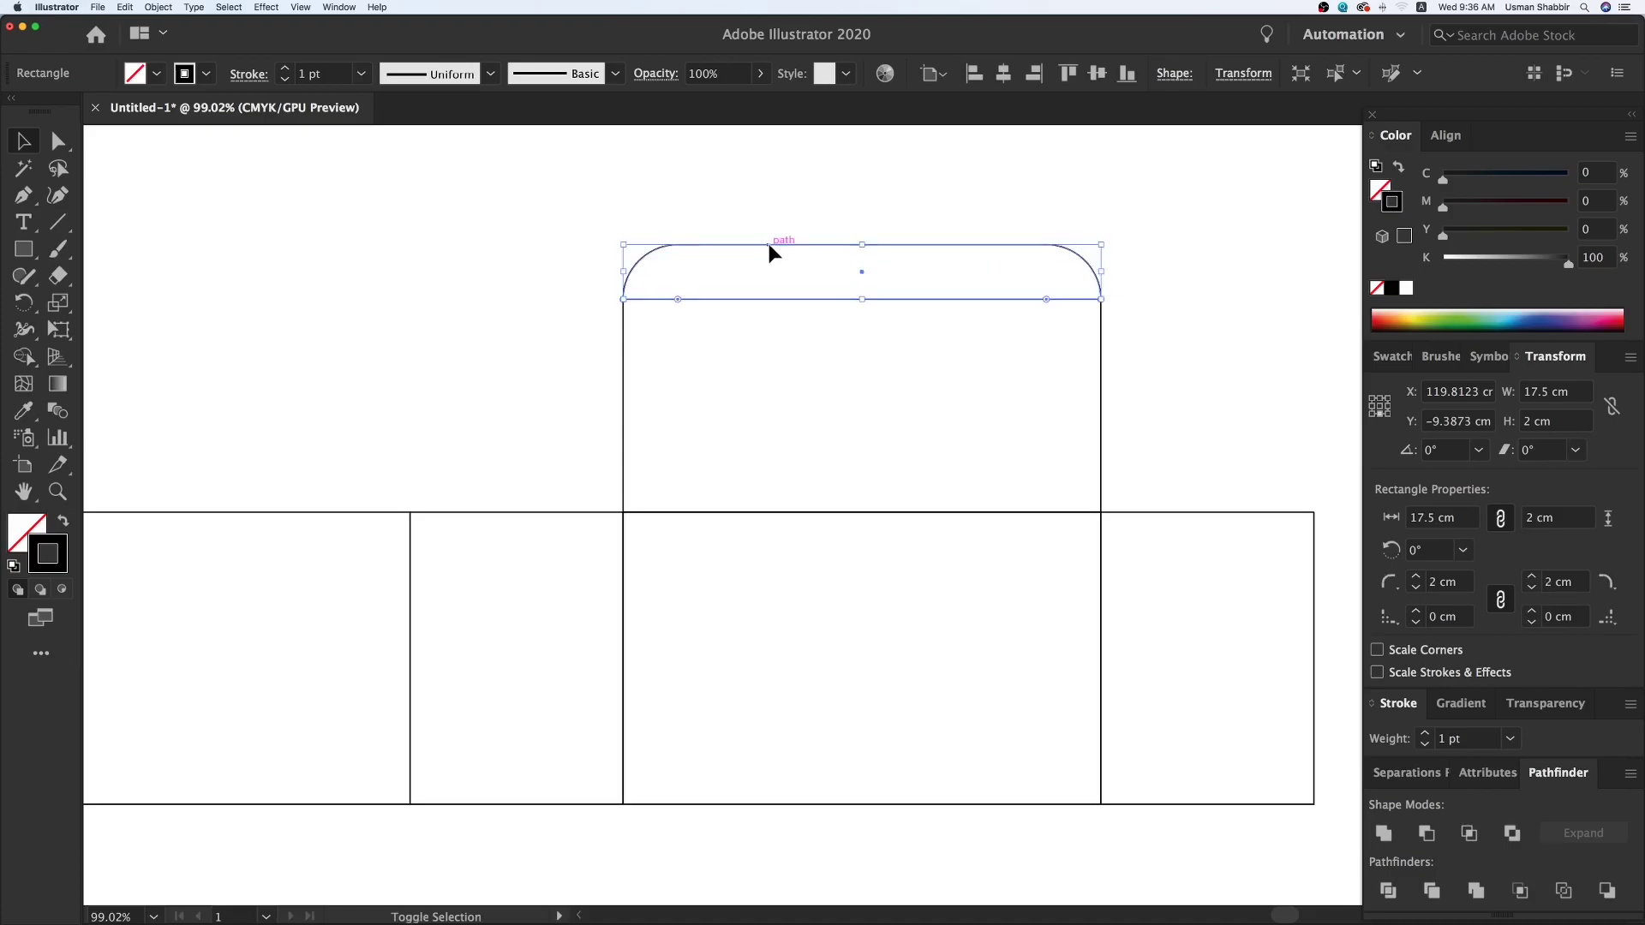
{"action": "left_click", "coordinate": [747, 199]}
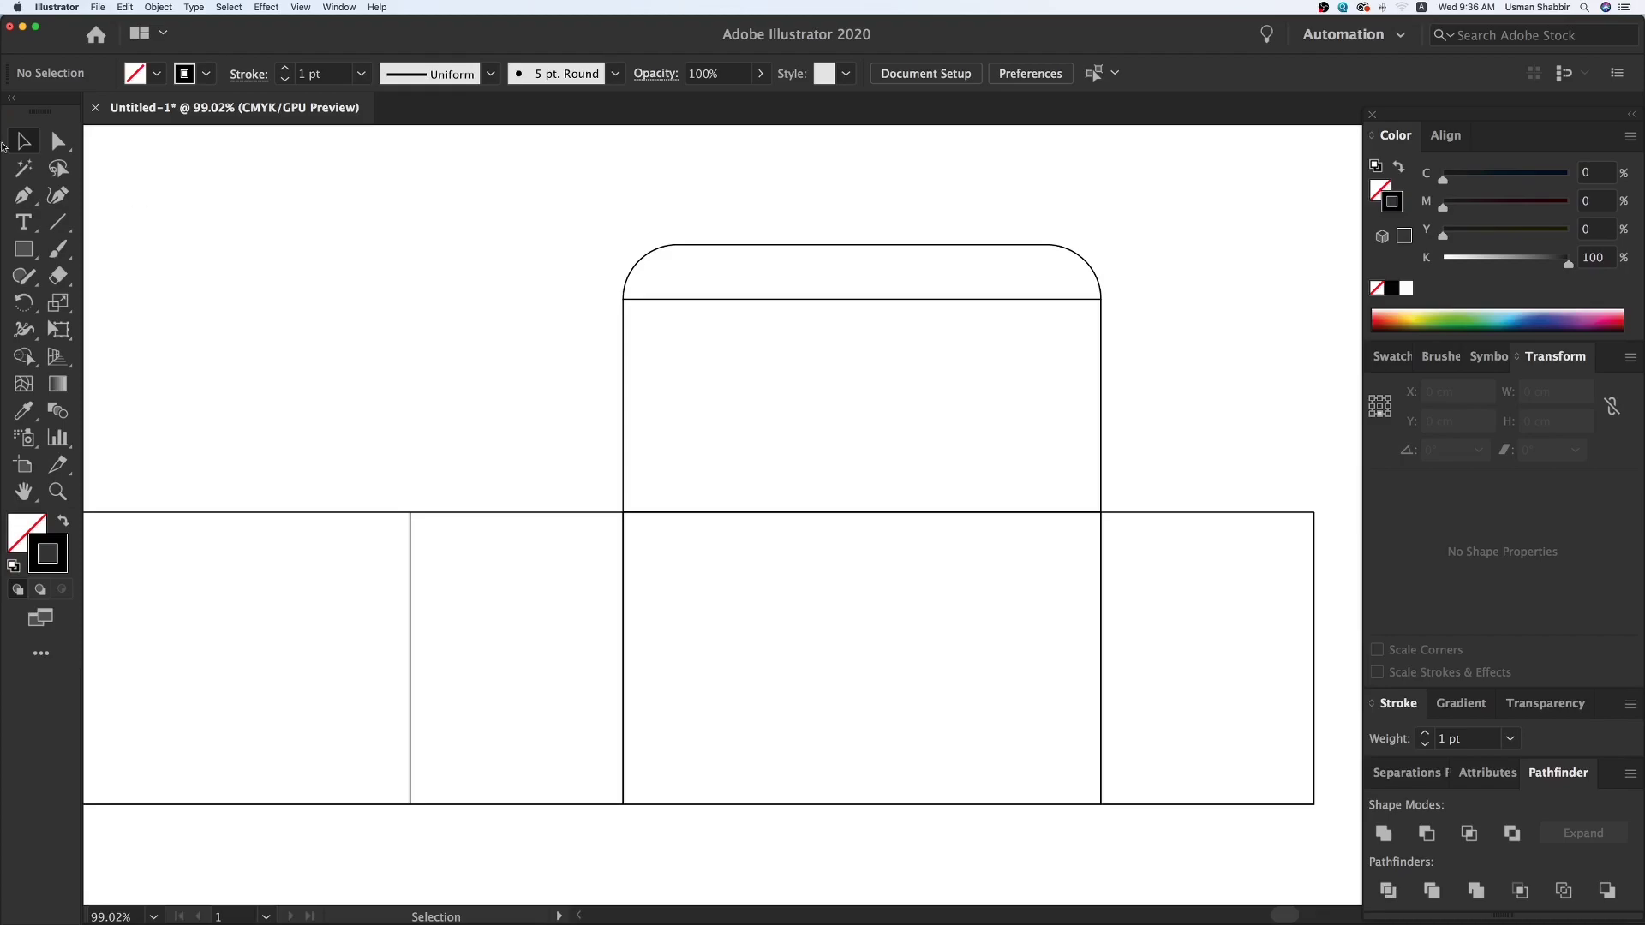
- Copy the narrow panel between the wide panels directly above itself and shorten the copy to about 4.9 cm high
{"action": "key", "text": "super+minus"}
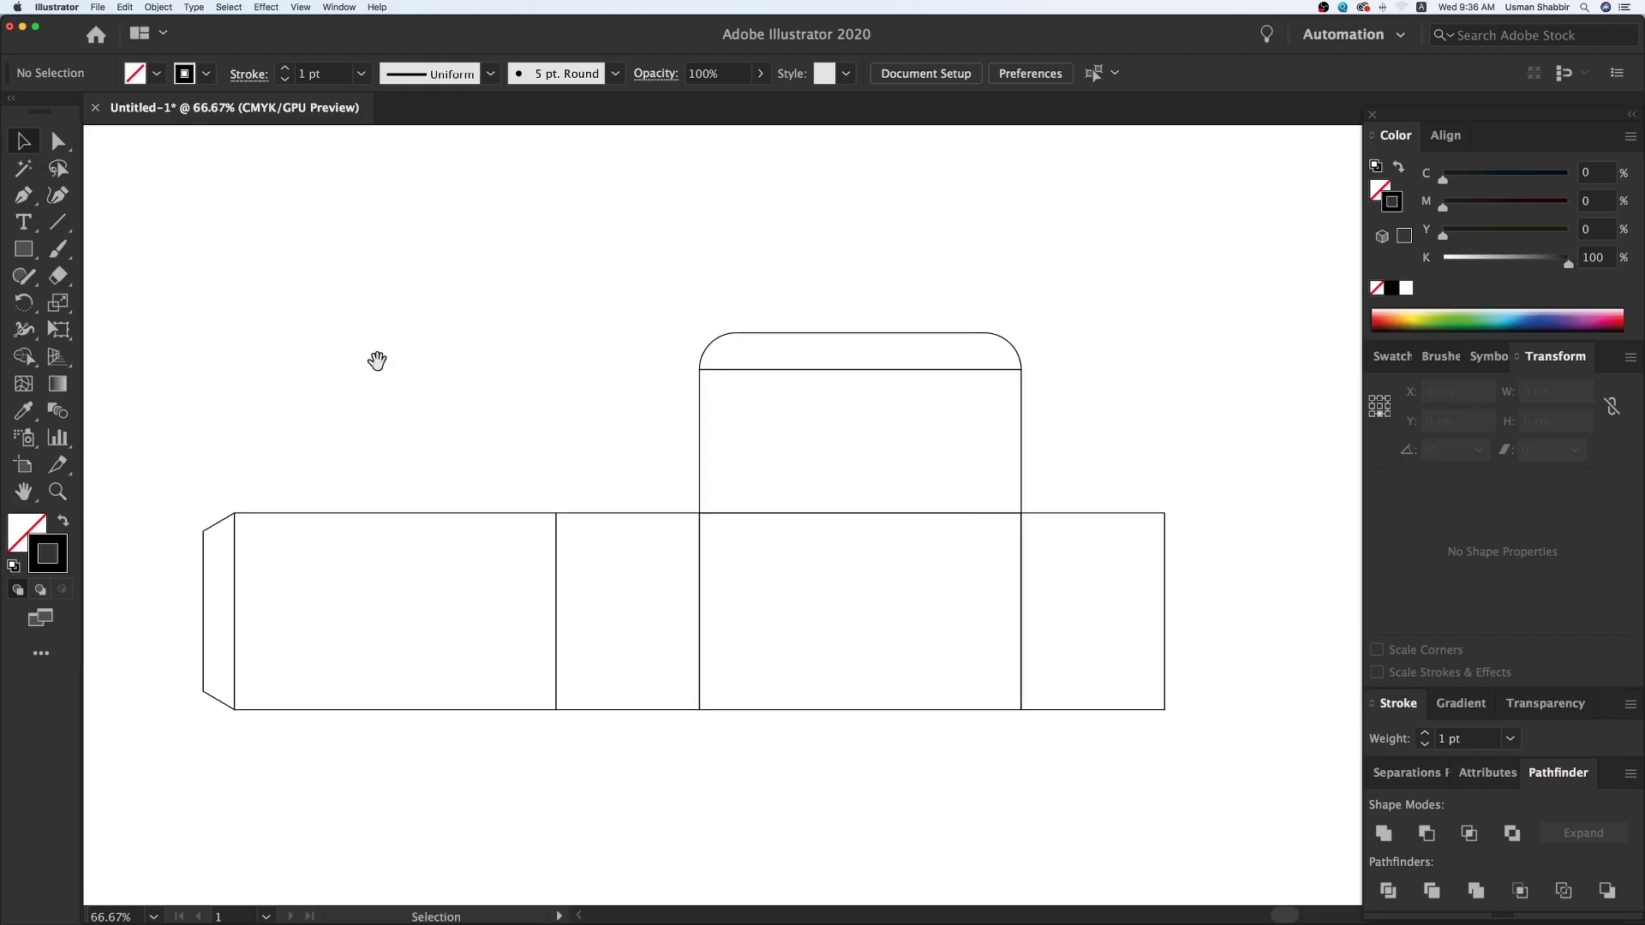
{"action": "left_click_drag", "start_coordinate": [388, 366], "coordinate": [389, 363]}
{"action": "left_click_drag", "start_coordinate": [676, 707], "coordinate": [683, 515]}
{"action": "left_click_drag", "start_coordinate": [628, 312], "coordinate": [628, 419]}
{"action": "left_click", "coordinate": [602, 334]}
- Isolate the new side flap and add anchor points just above its base, one on the right side and two on the left
{"action": "key", "text": "z"}
{"action": "left_click_drag", "start_coordinate": [423, 209], "coordinate": [1274, 782]}
{"action": "key", "text": "v"}
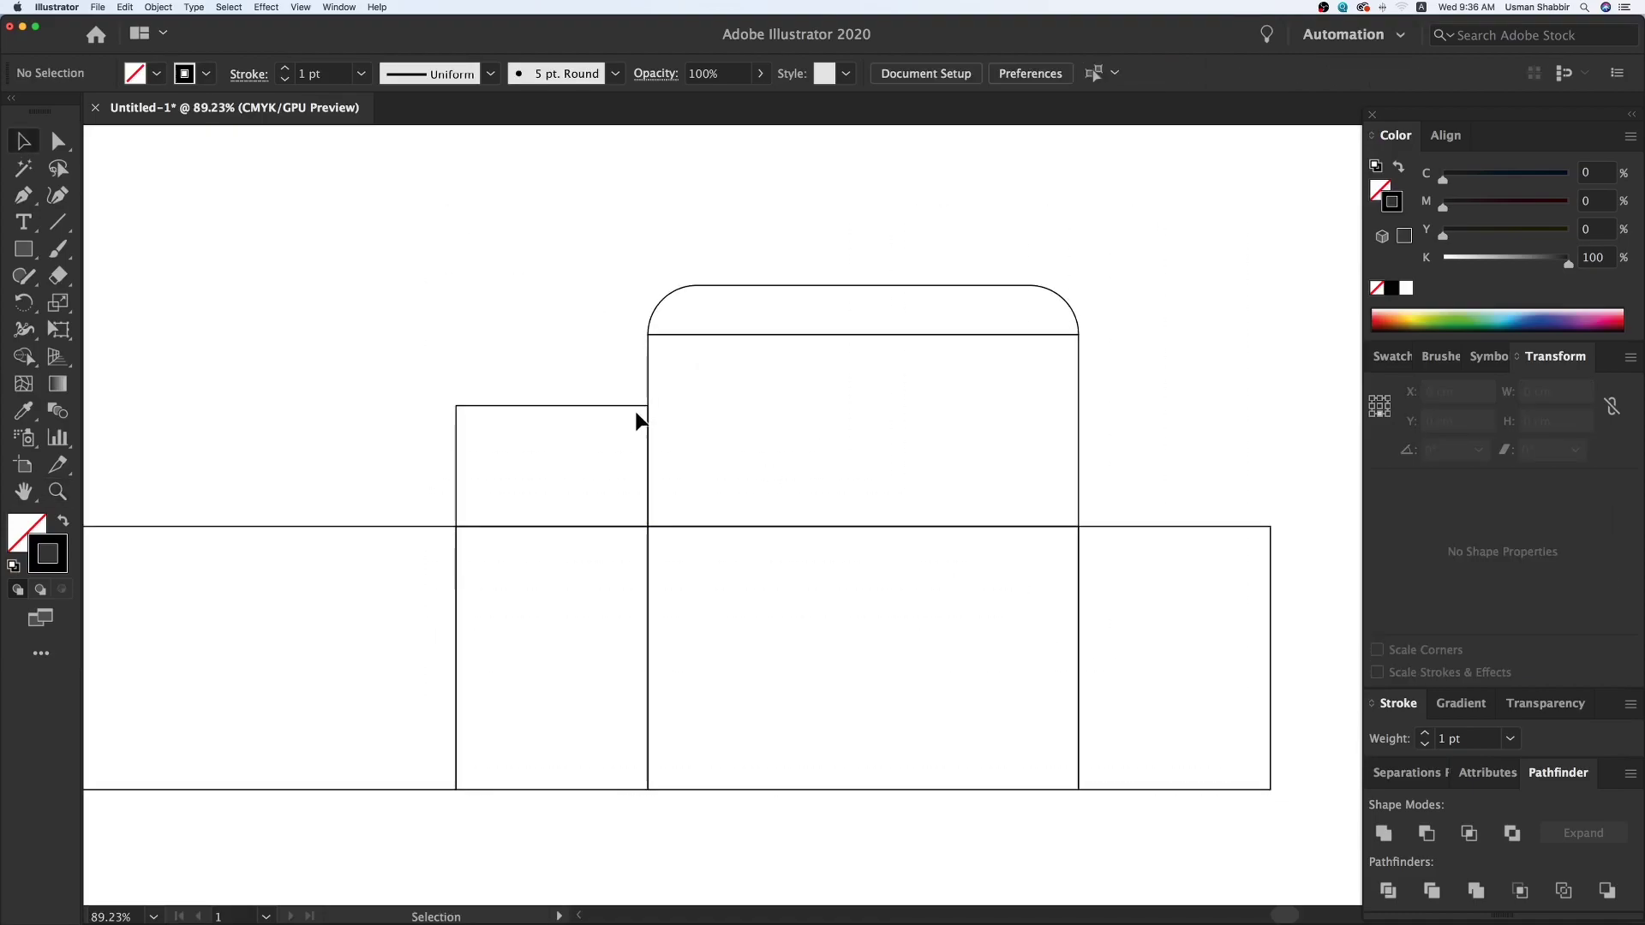
{"action": "double_click", "coordinate": [563, 406]}
{"action": "left_click_drag", "start_coordinate": [24, 197], "coordinate": [92, 228]}
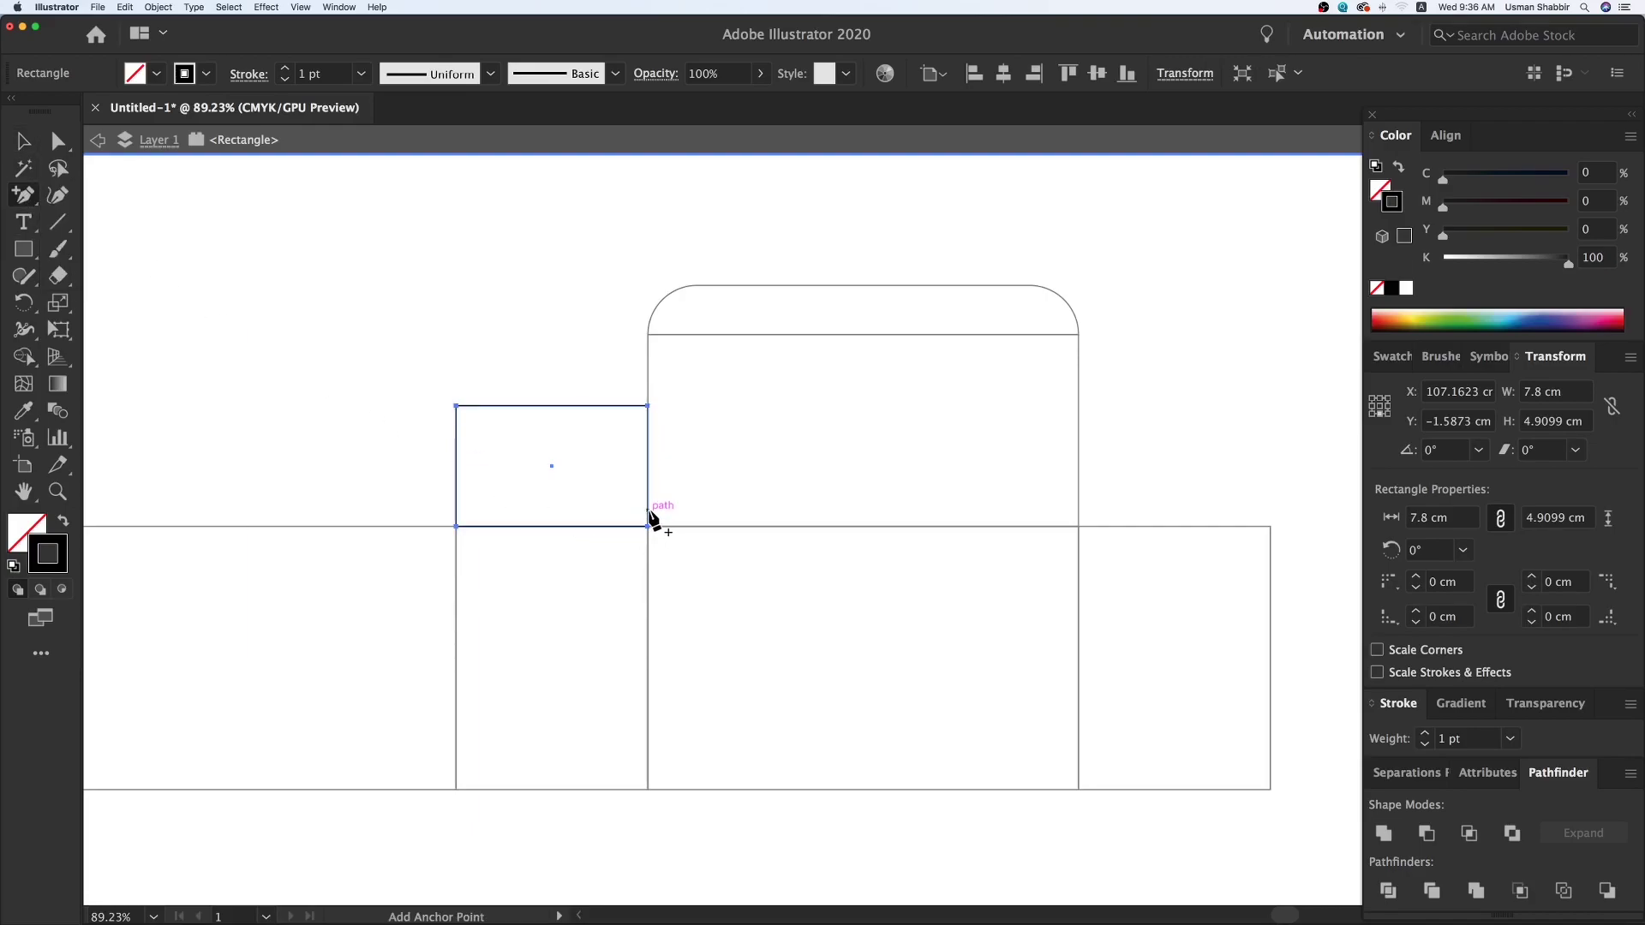
{"action": "left_click", "coordinate": [648, 512]}
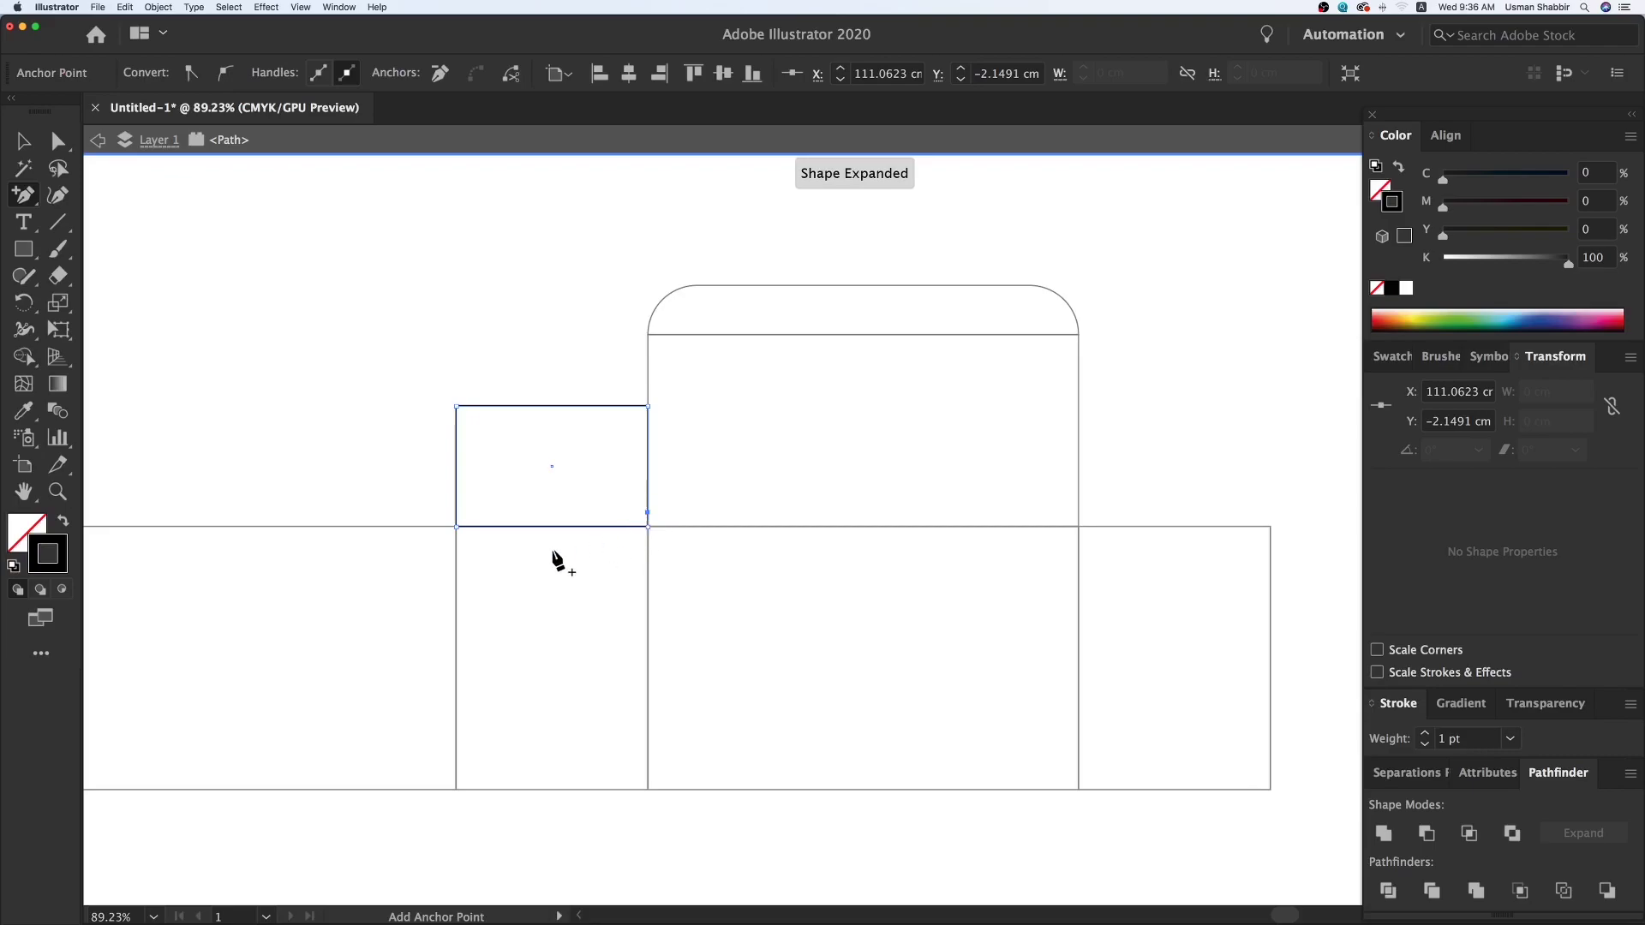
{"action": "left_click", "coordinate": [455, 516]}
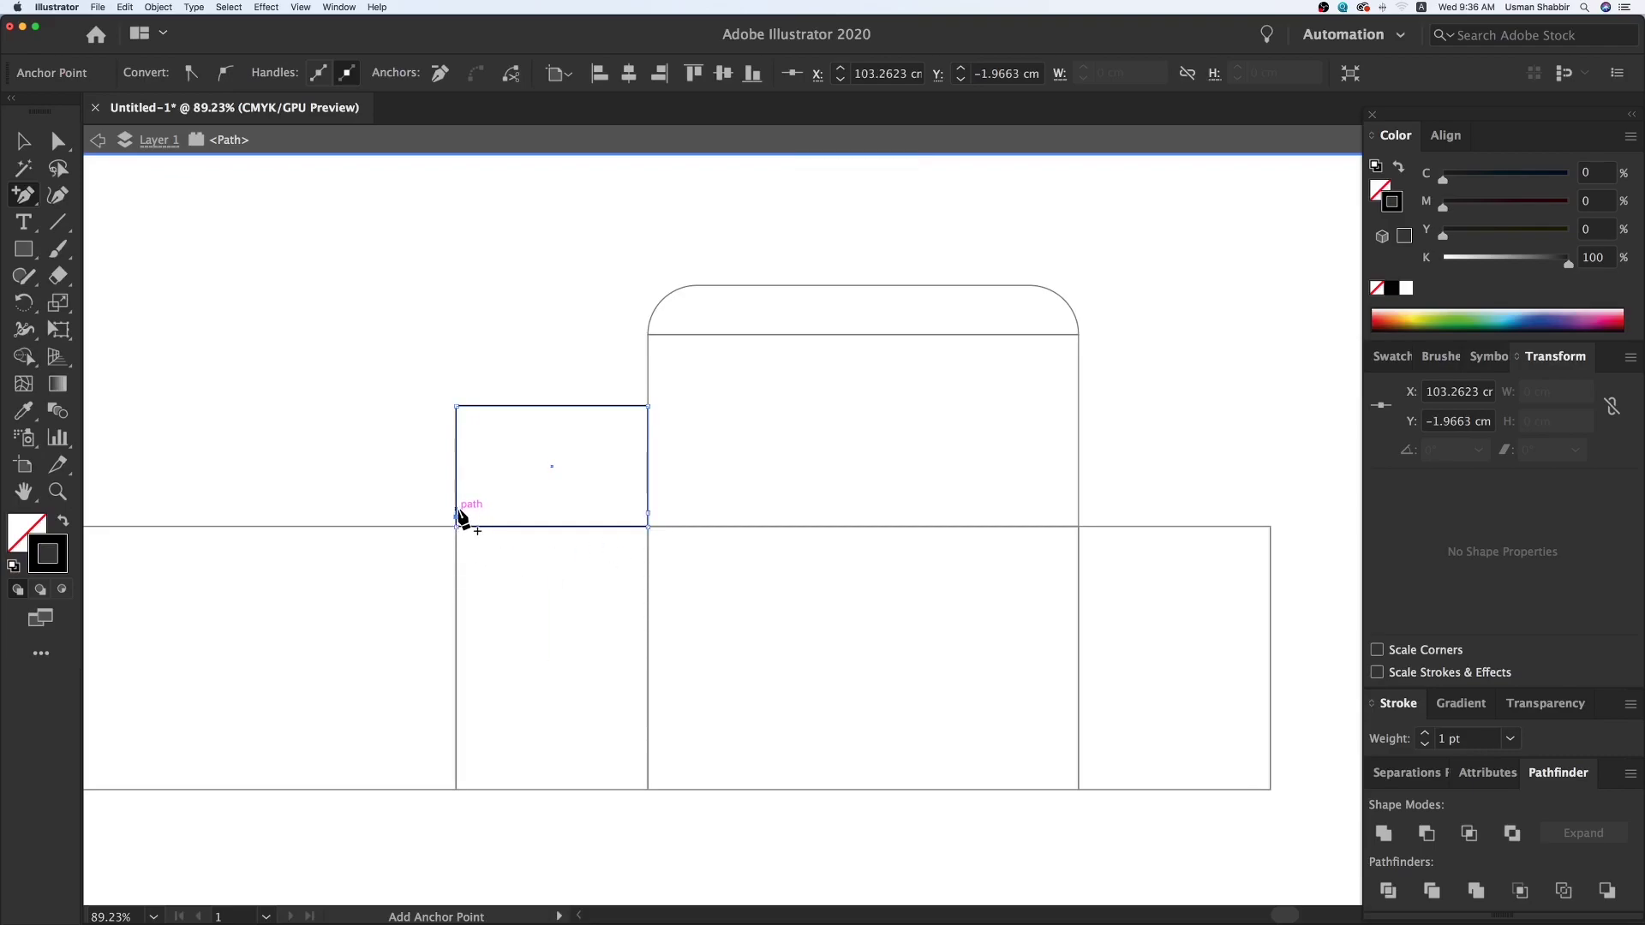
{"action": "left_click", "coordinate": [457, 509]}
- Slant the side flap's left edge by moving its top-left corner inward and the upper added anchor about 0.3 cm inward
{"action": "left_click", "coordinate": [57, 141]}
{"action": "left_click", "coordinate": [407, 378]}
{"action": "left_click_drag", "start_coordinate": [457, 407], "coordinate": [493, 406]}
{"action": "left_click_drag", "start_coordinate": [453, 504], "coordinate": [464, 511]}
{"action": "key", "text": "v"}
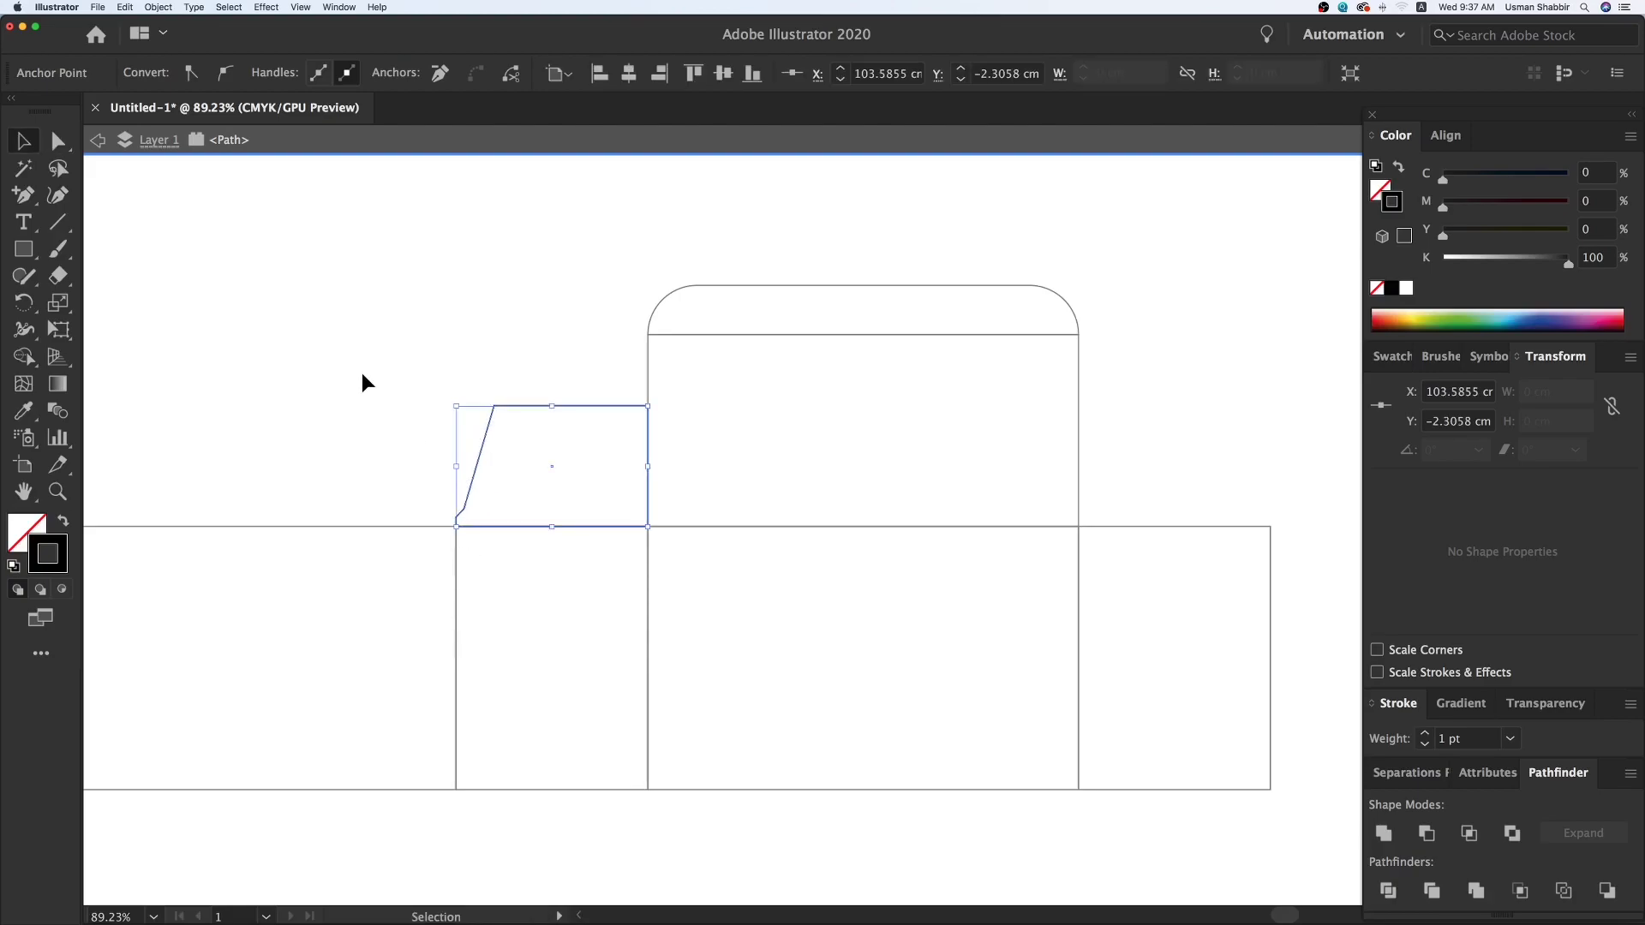
{"action": "left_click", "coordinate": [363, 378]}
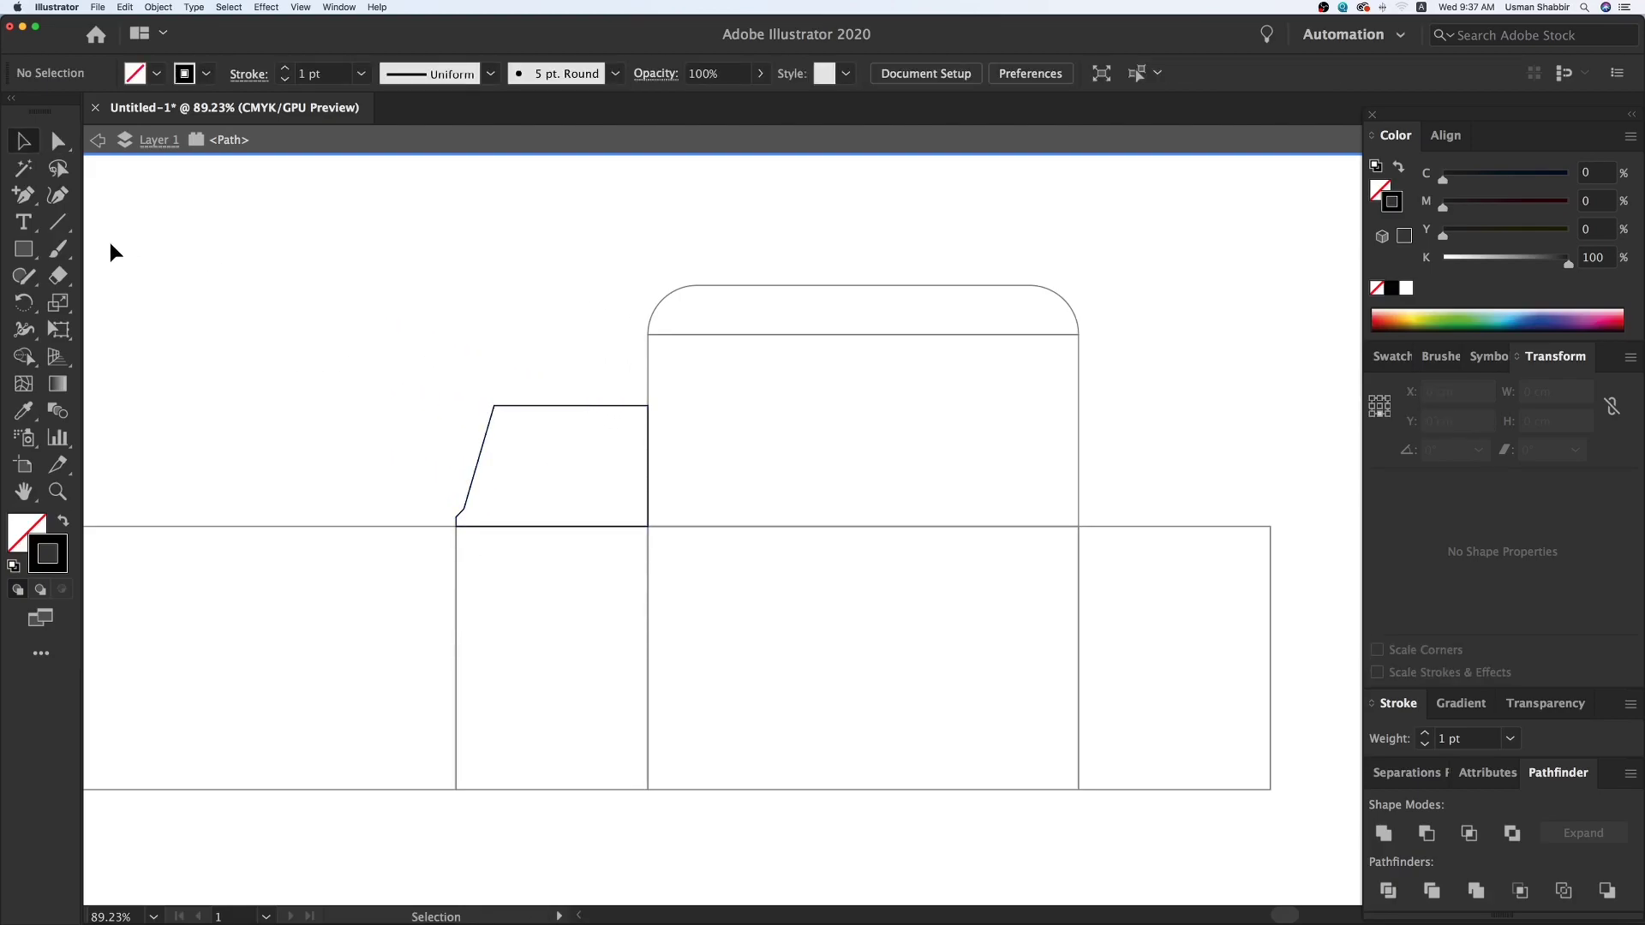
- Inset the side flap's right edge slightly above its base, leaving the bottom-right corner in place, and leave isolation mode
{"action": "left_click", "coordinate": [58, 142]}
{"action": "left_click_drag", "start_coordinate": [619, 380], "coordinate": [692, 529]}
{"action": "left_click_drag", "start_coordinate": [649, 514], "coordinate": [639, 511]}
{"action": "key", "text": "v"}
{"action": "left_click", "coordinate": [567, 314]}
{"action": "key", "text": "space"}
{"action": "left_click_drag", "start_coordinate": [587, 402], "coordinate": [602, 445]}
{"action": "double_click", "coordinate": [553, 355]}
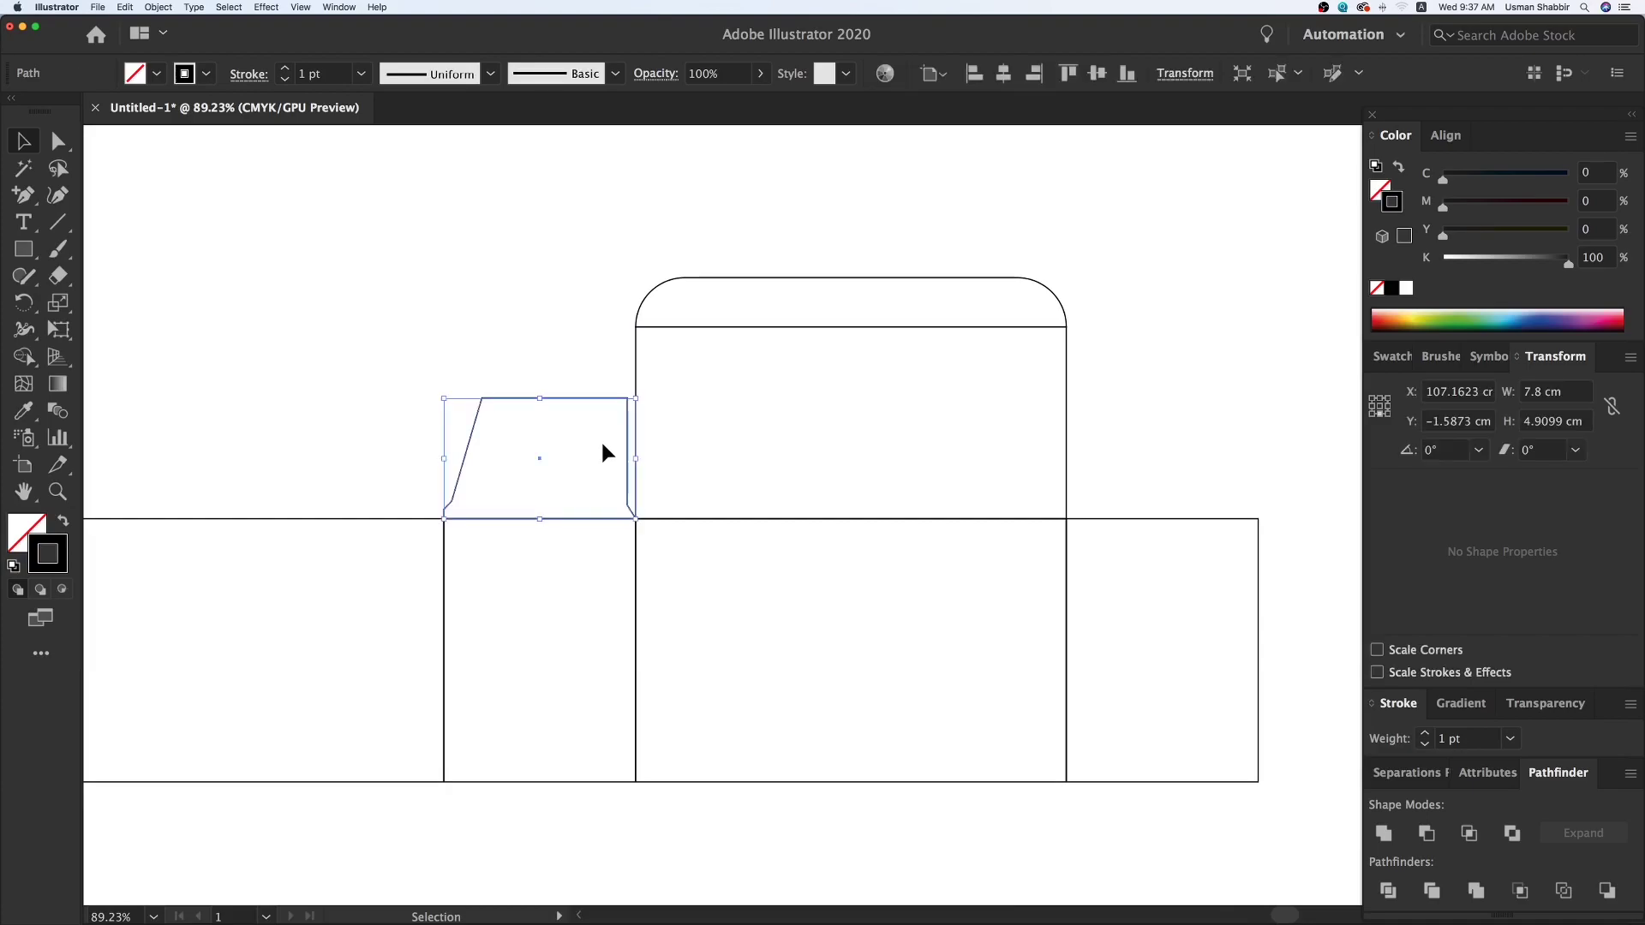
- Reduce the side flap's width by 0.07 cm to 7.73 cm, keeping its right edge fixed
{"action": "left_click", "coordinate": [1388, 412]}
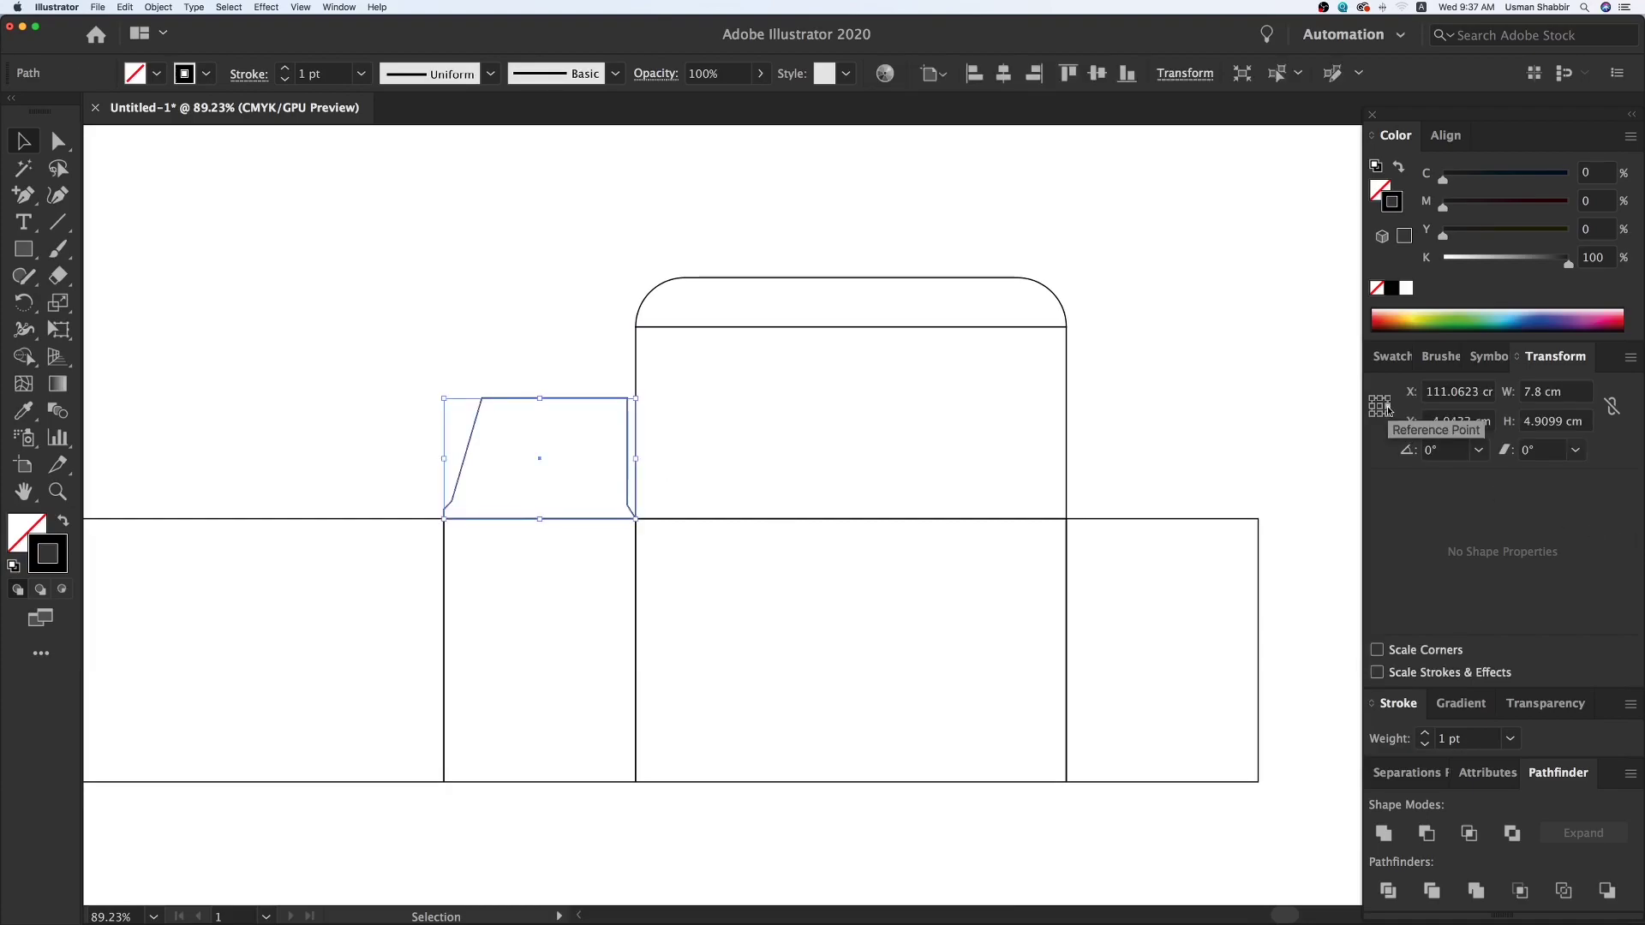
{"action": "left_click", "coordinate": [1569, 391]}
{"action": "type", "text": "-0.07"}
{"action": "key", "text": "Return"}
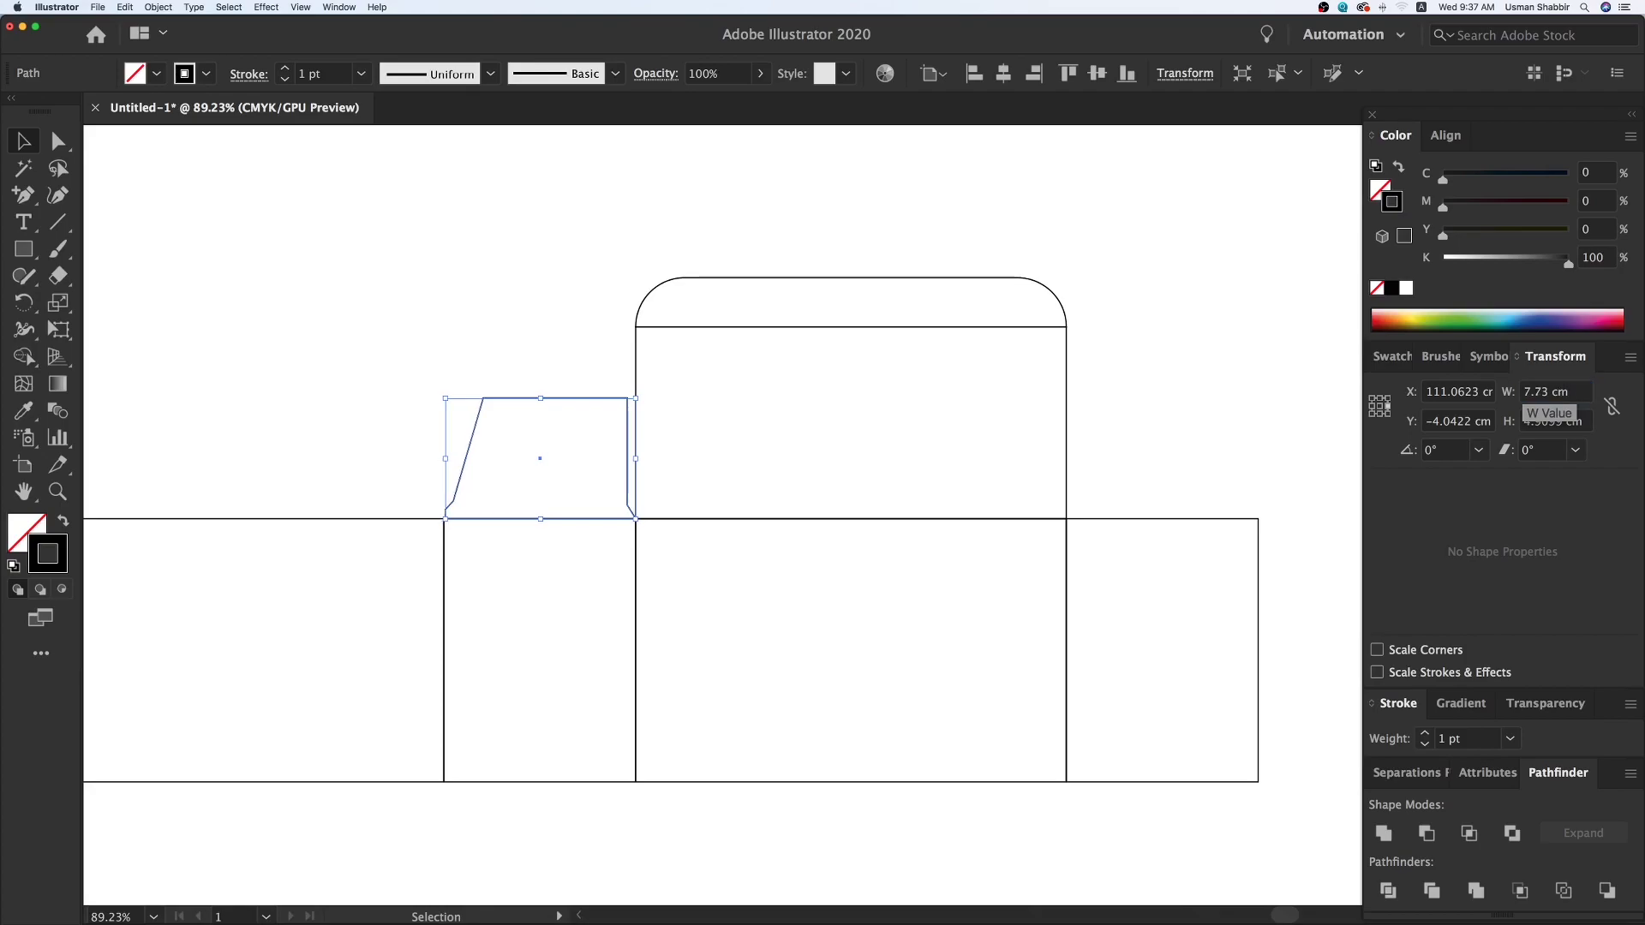
{"action": "left_click", "coordinate": [1124, 492]}
- Reduce the last narrow panel's width by 0.07 cm to 7.73 cm, keeping its left edge fixed
{"action": "left_click", "coordinate": [1133, 526]}
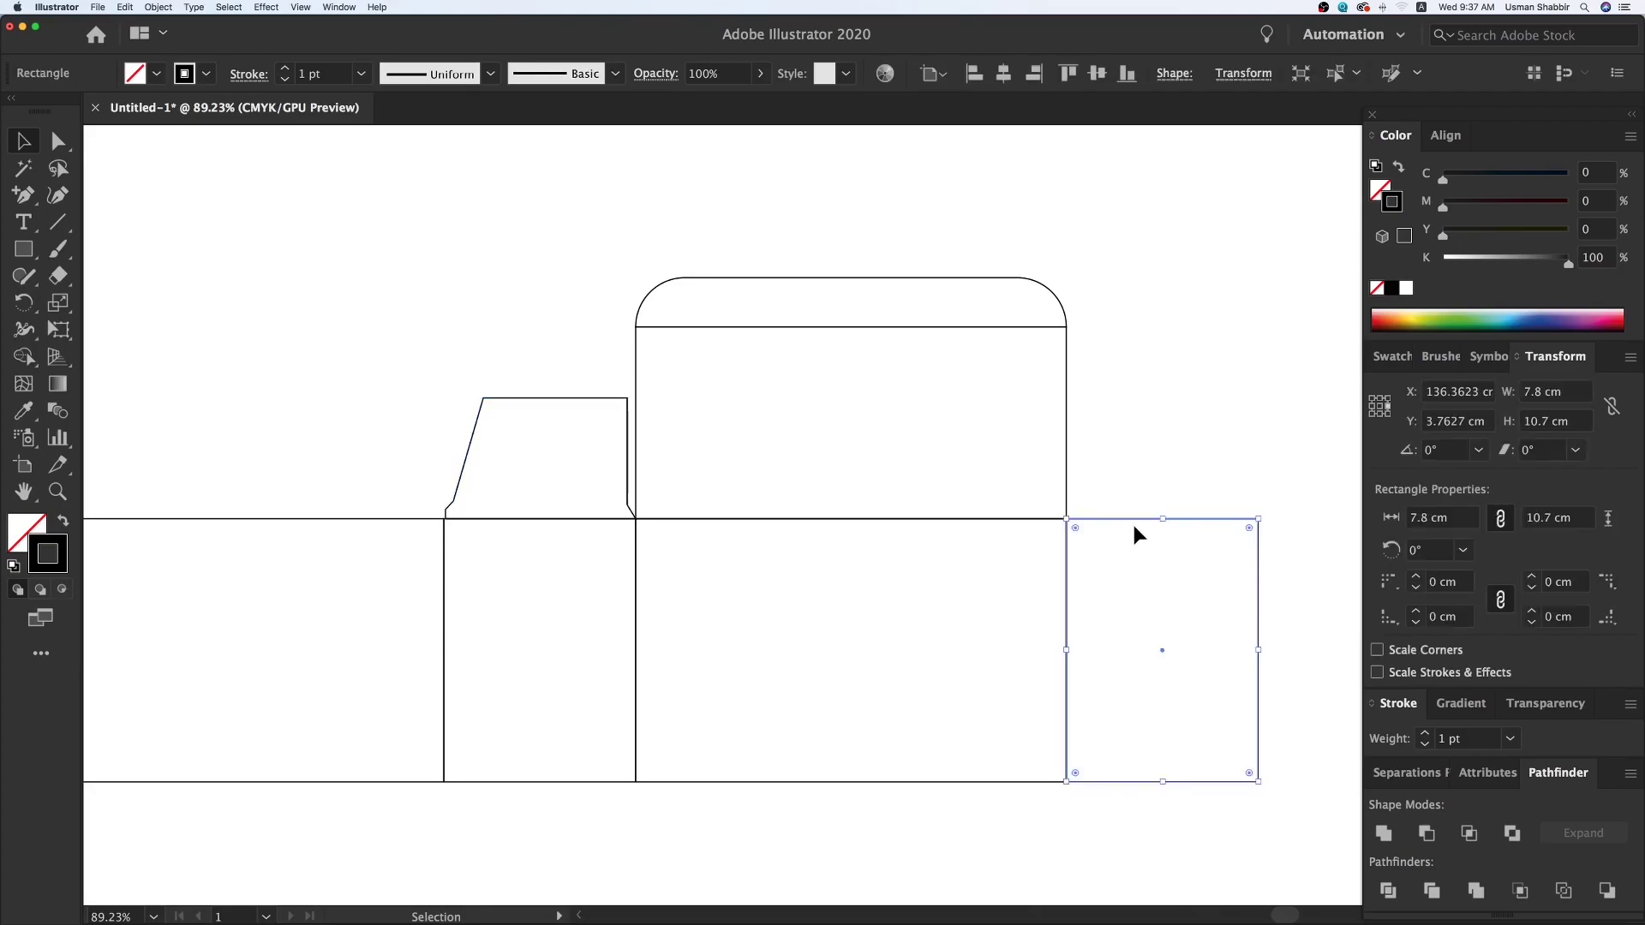
{"action": "left_click", "coordinate": [1374, 406]}
{"action": "left_click", "coordinate": [1566, 401]}
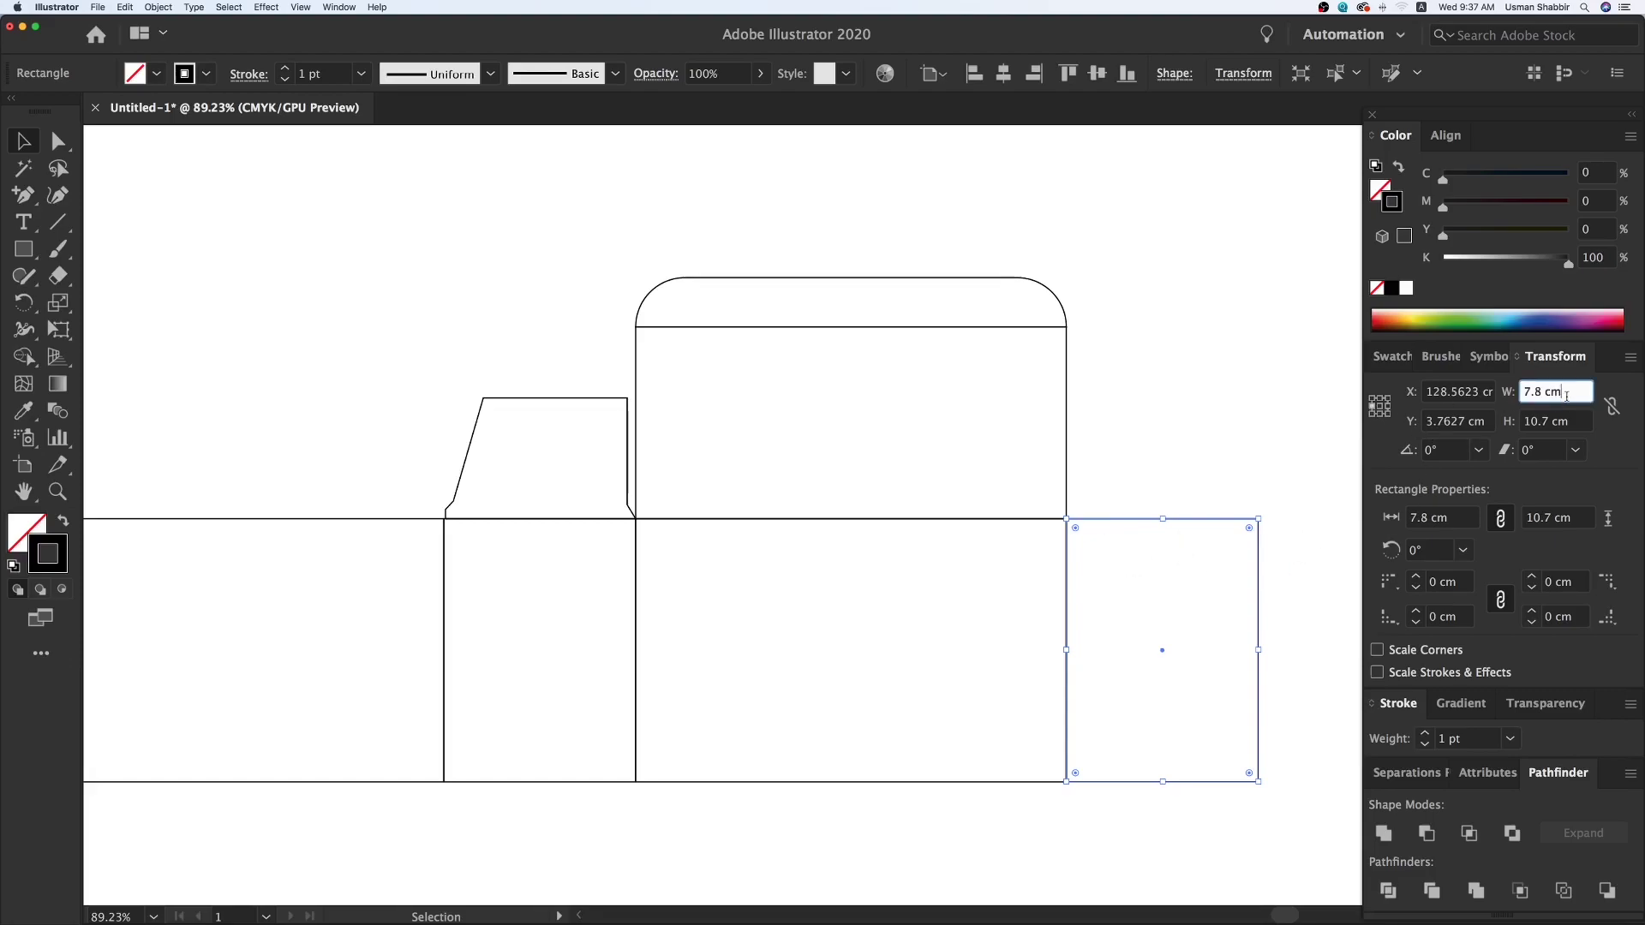
{"action": "type", "text": "-0.07"}
{"action": "key", "text": "Return"}
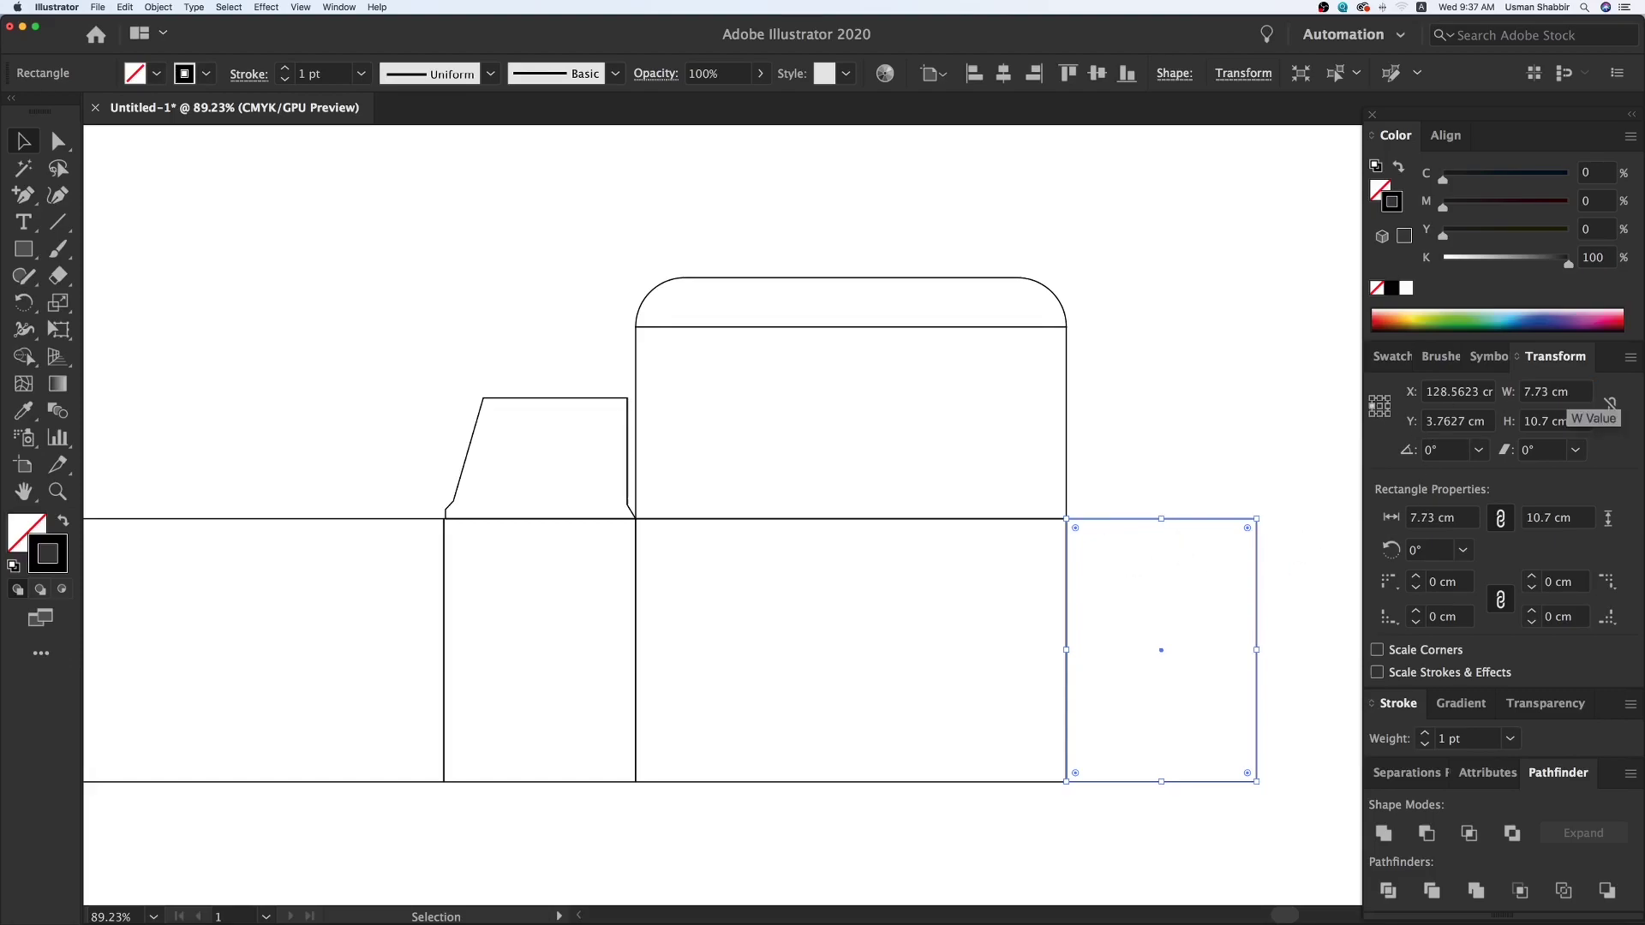
- Switch to Outline view and examine how the edges meet where the lid, second wide panel and last narrow panel join
{"action": "left_click", "coordinate": [1263, 456]}
{"action": "key", "text": "super+minus"}
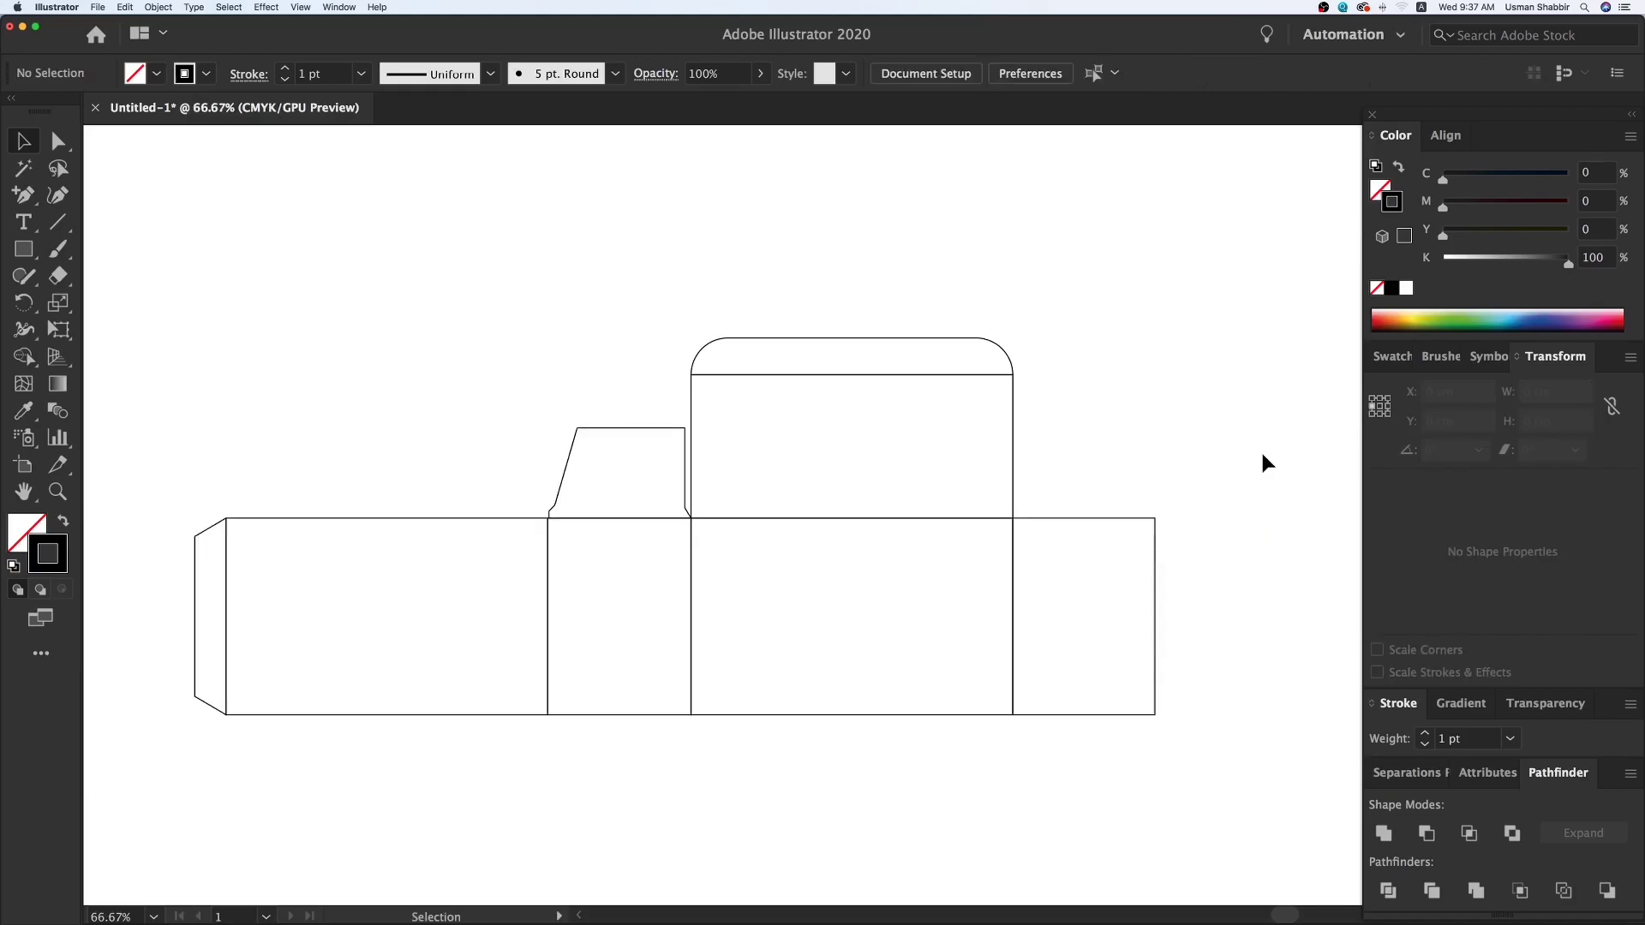
{"action": "key", "text": "a"}
{"action": "key", "text": "super+y"}
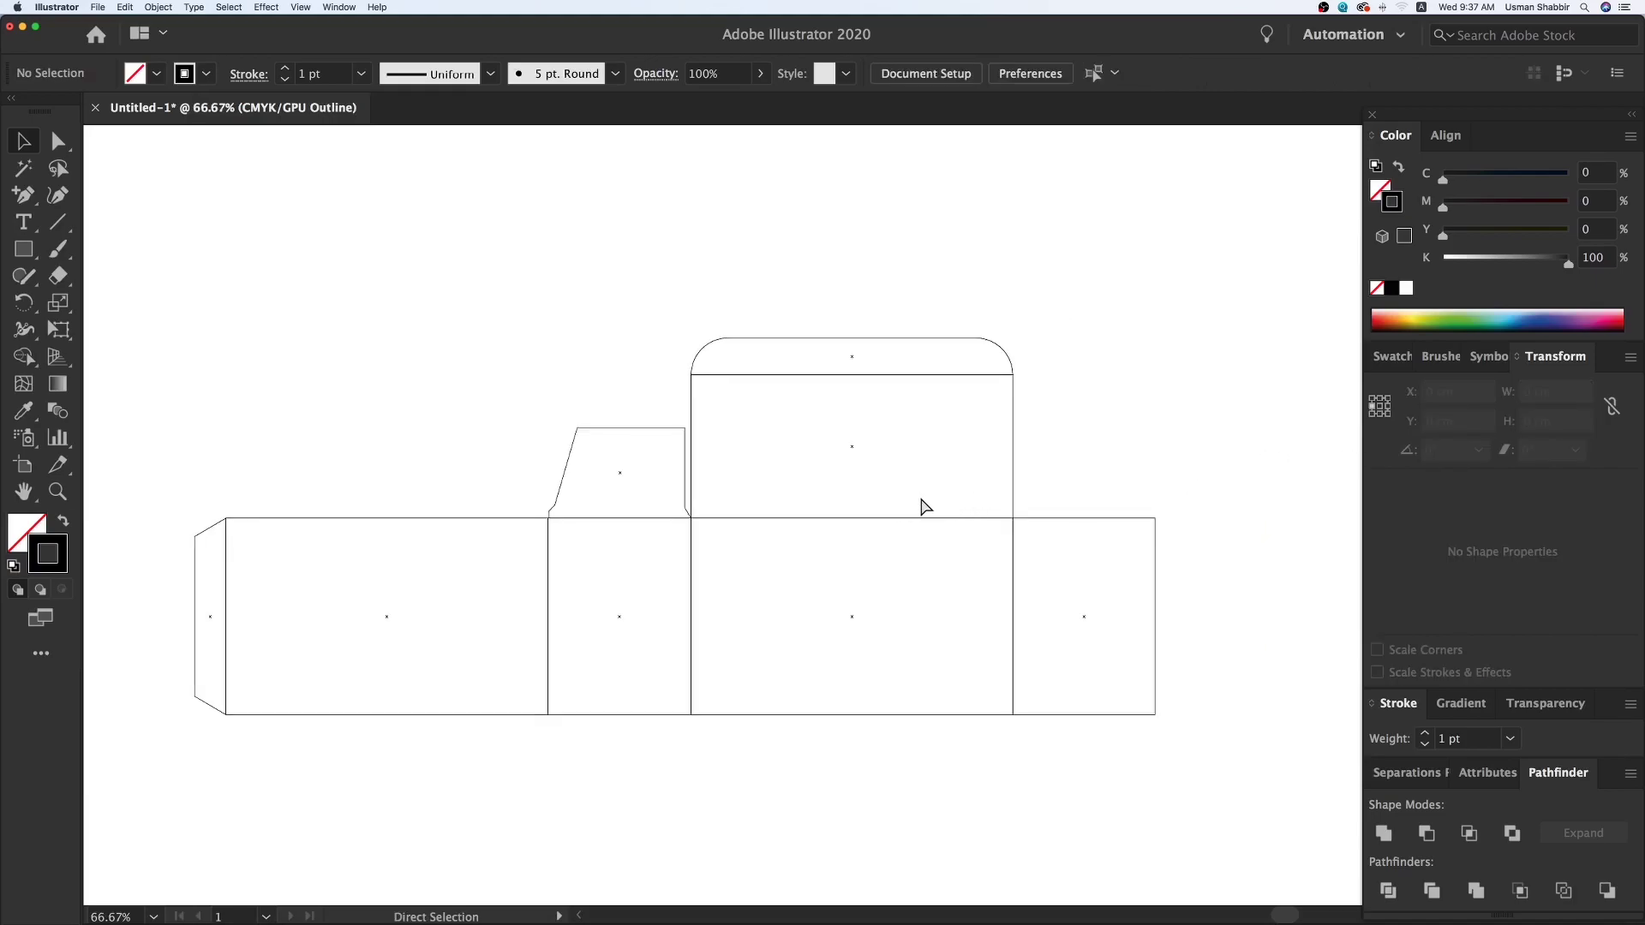
{"action": "key", "text": "z"}
{"action": "left_click_drag", "start_coordinate": [984, 489], "coordinate": [1082, 604]}
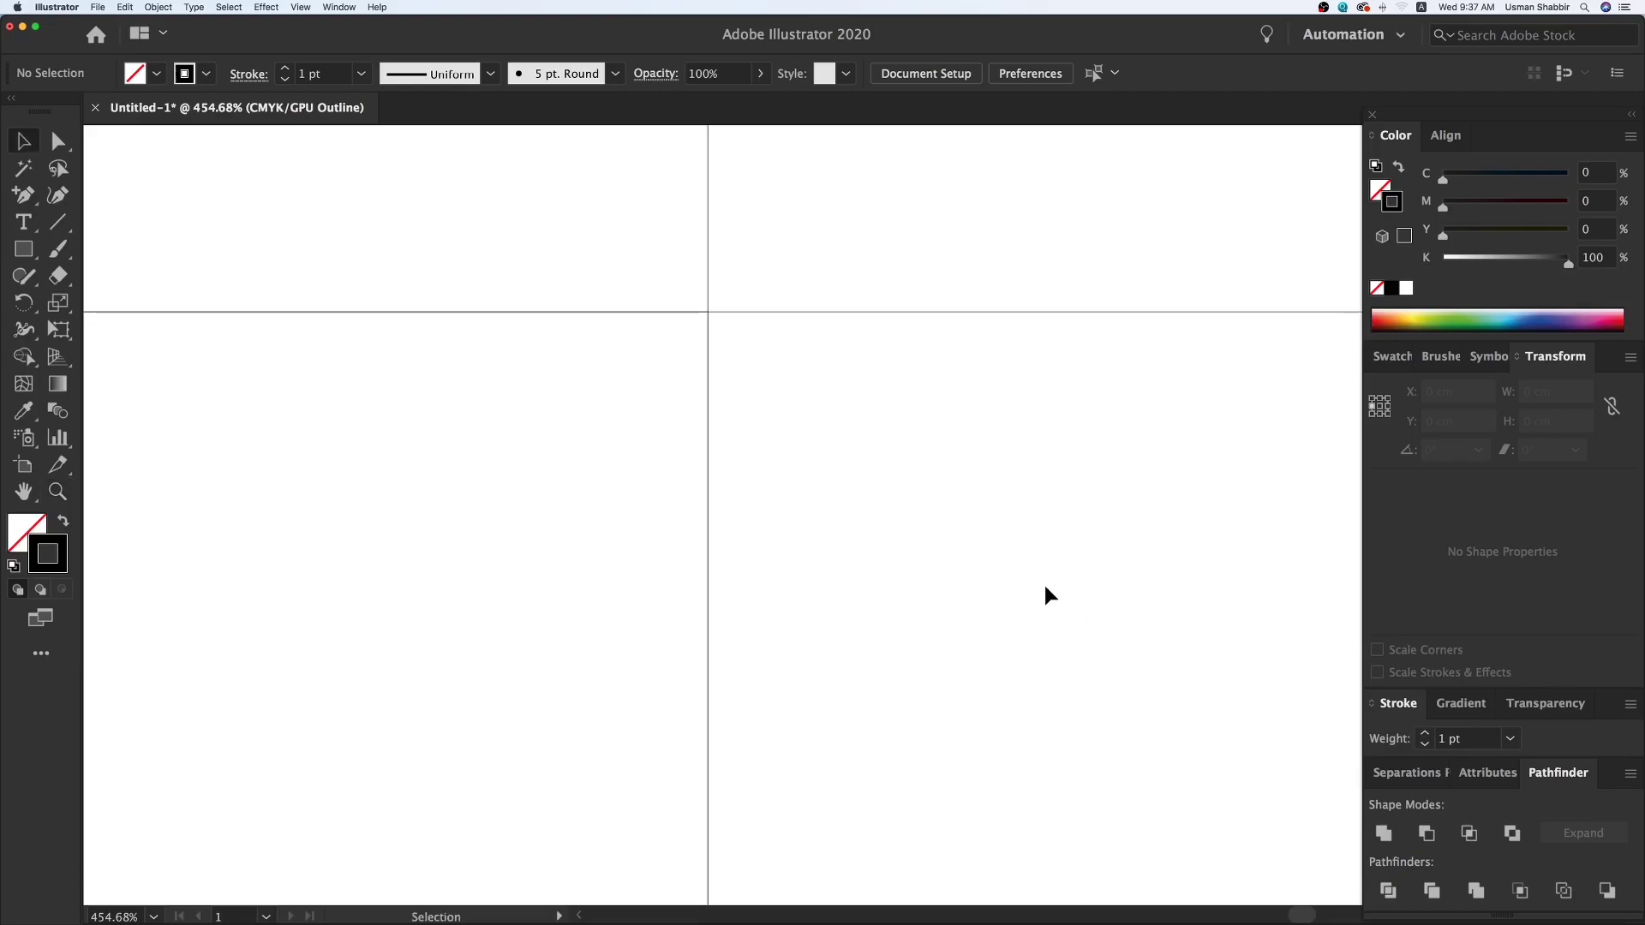
{"action": "key", "text": "super+minus"}
{"action": "key", "text": "super+minus"}
{"action": "key", "text": "super+minus"}
{"action": "key", "text": "super+minus"}
{"action": "key", "text": "super+minus"}
{"action": "key", "text": "super+minus"}
{"action": "key", "text": "super+minus"}
- Copy the tapered side flap onto the upper edge of the last narrow panel, flush with the lid panel
{"action": "key", "text": "z"}
{"action": "left_click_drag", "start_coordinate": [400, 301], "coordinate": [1204, 805]}
{"action": "key", "text": "v"}
{"action": "left_click_drag", "start_coordinate": [445, 323], "coordinate": [985, 366]}
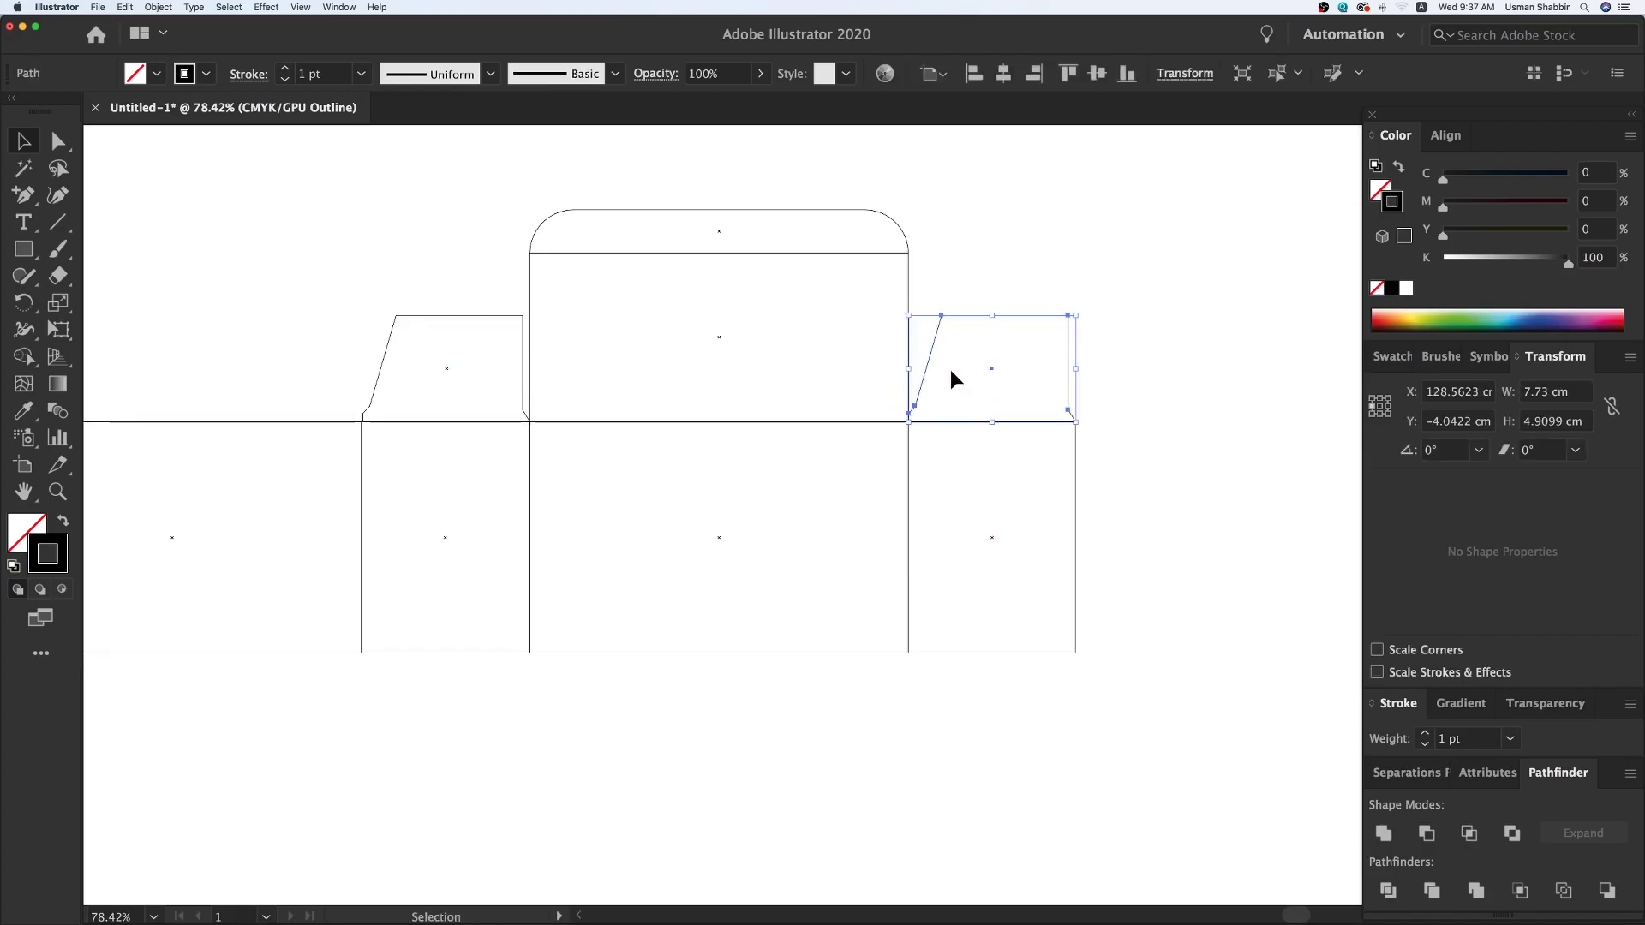
- Reflect the copied side flap left to right so its slanted edge faces away from the lid panel
{"action": "right_click", "coordinate": [949, 368]}
{"action": "mouse_move", "coordinate": [1054, 575]}
{"action": "left_click", "coordinate": [1095, 609]}
{"action": "left_click", "coordinate": [1248, 747]}
{"action": "left_click", "coordinate": [1196, 745]}
{"action": "key", "text": "space"}
{"action": "left_click_drag", "start_coordinate": [1052, 672], "coordinate": [1103, 634]}
{"action": "key", "text": "super+minus"}
{"action": "left_click_drag", "start_coordinate": [900, 621], "coordinate": [1018, 612]}
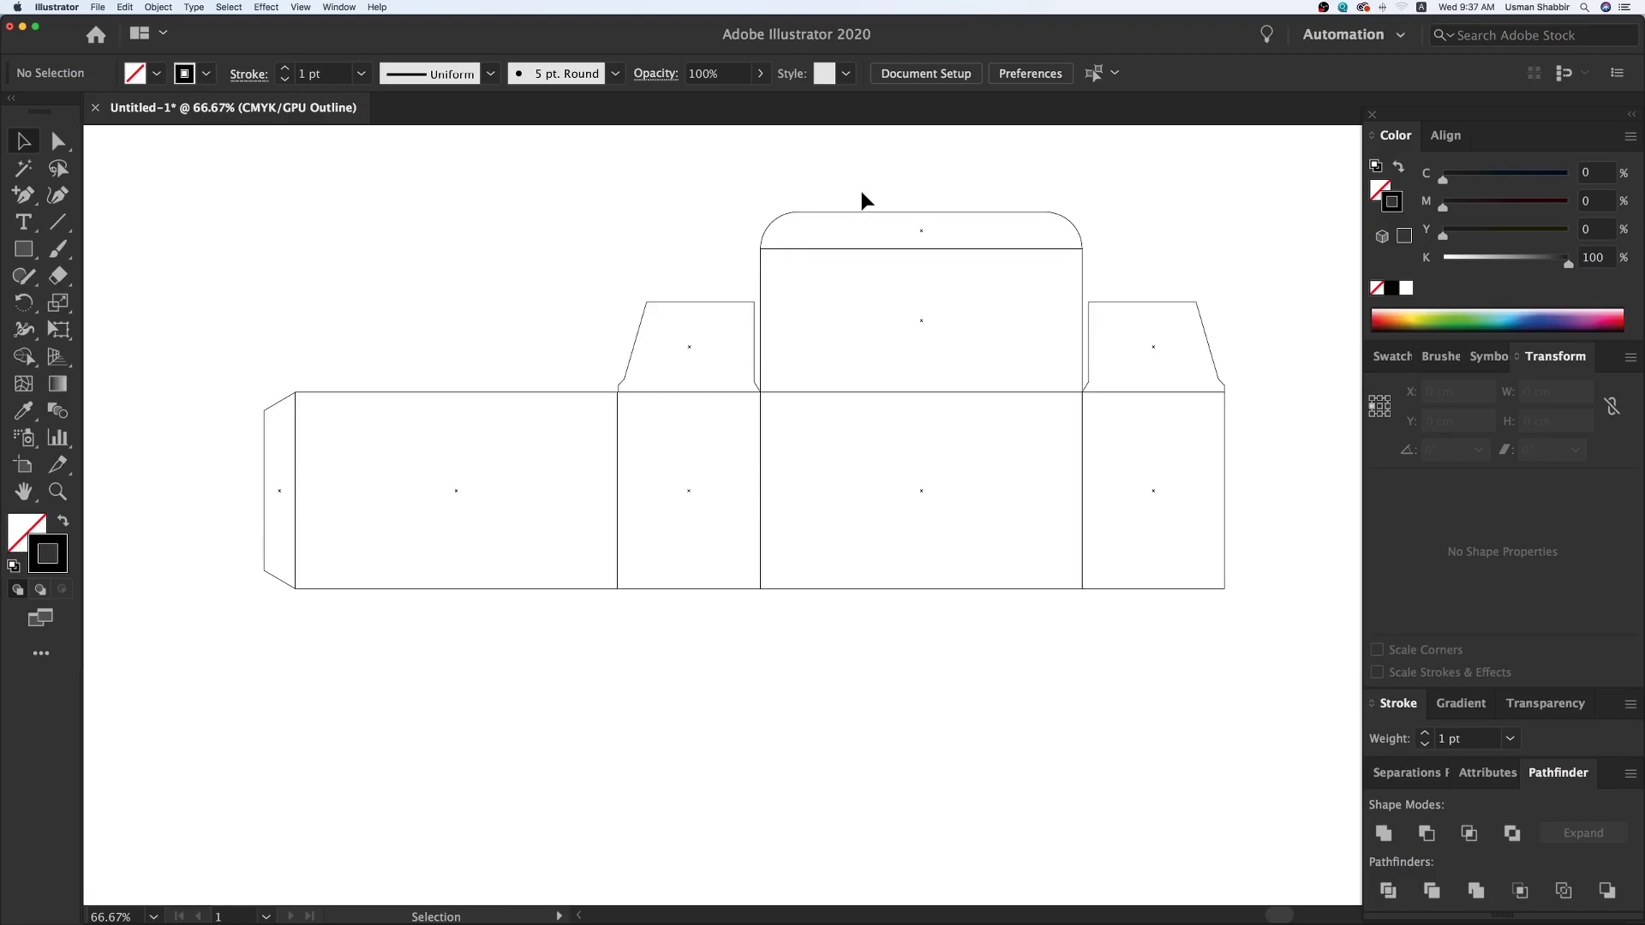
- Copy the lid, tuck flap and both side flaps below the body panels and reflect the copies top to bottom
{"action": "left_click_drag", "start_coordinate": [602, 182], "coordinate": [1128, 681]}
{"action": "right_click", "coordinate": [992, 632]}
{"action": "mouse_move", "coordinate": [1025, 813]}
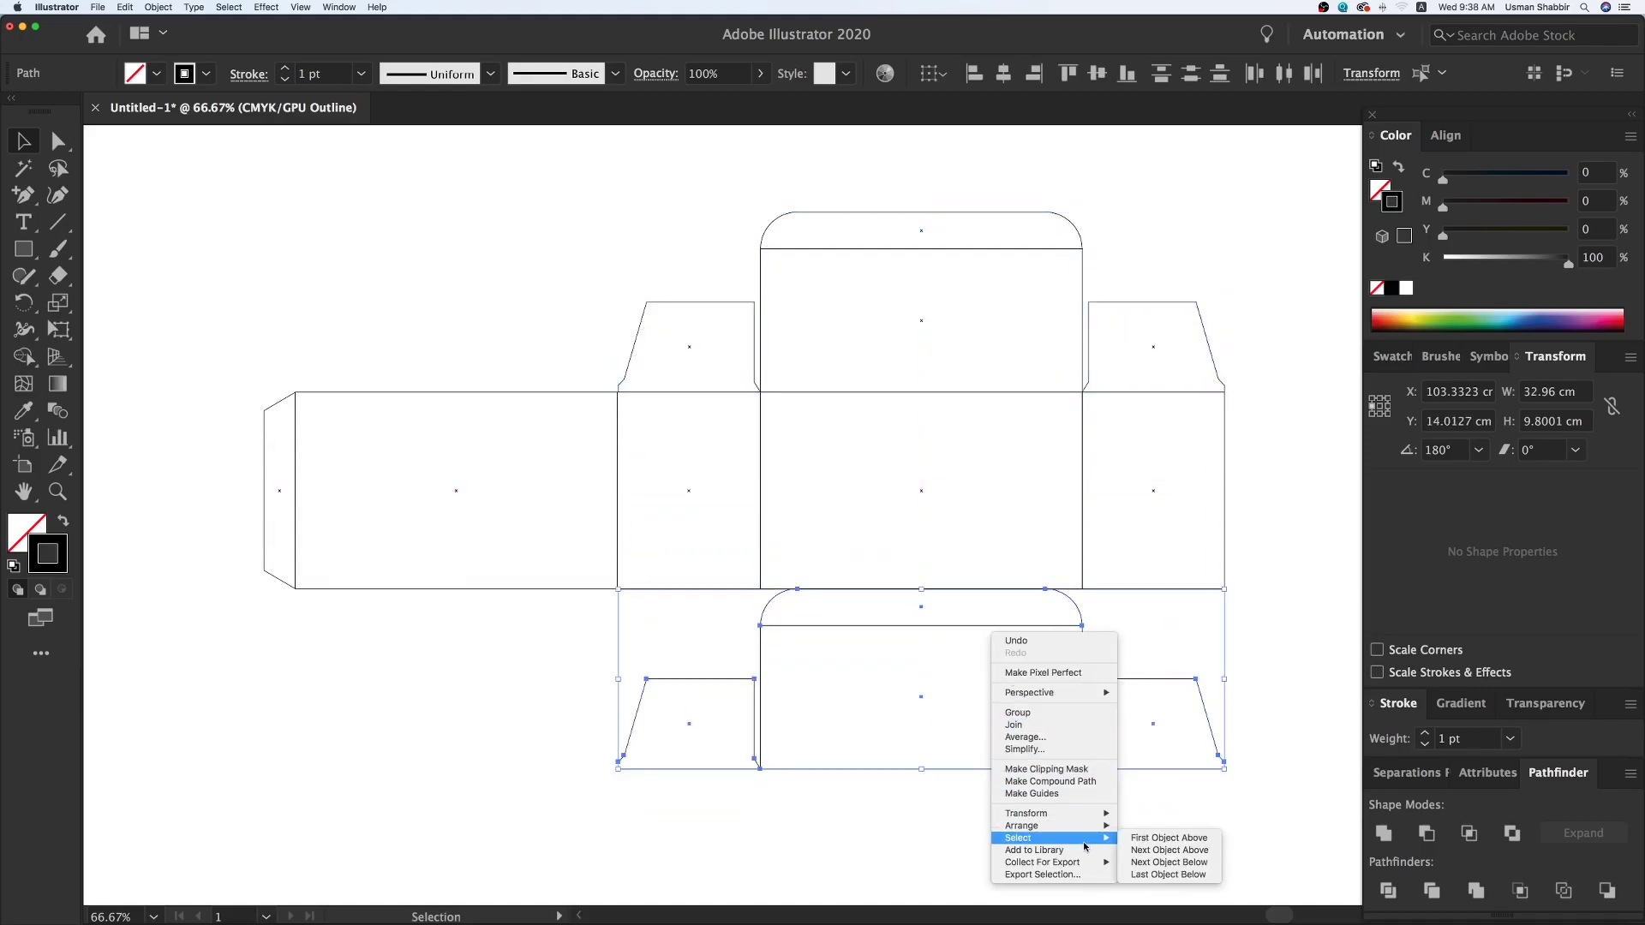
{"action": "left_click", "coordinate": [1189, 847]}
{"action": "left_click", "coordinate": [985, 481]}
{"action": "left_click", "coordinate": [1246, 747]}
{"action": "left_click", "coordinate": [1247, 749]}
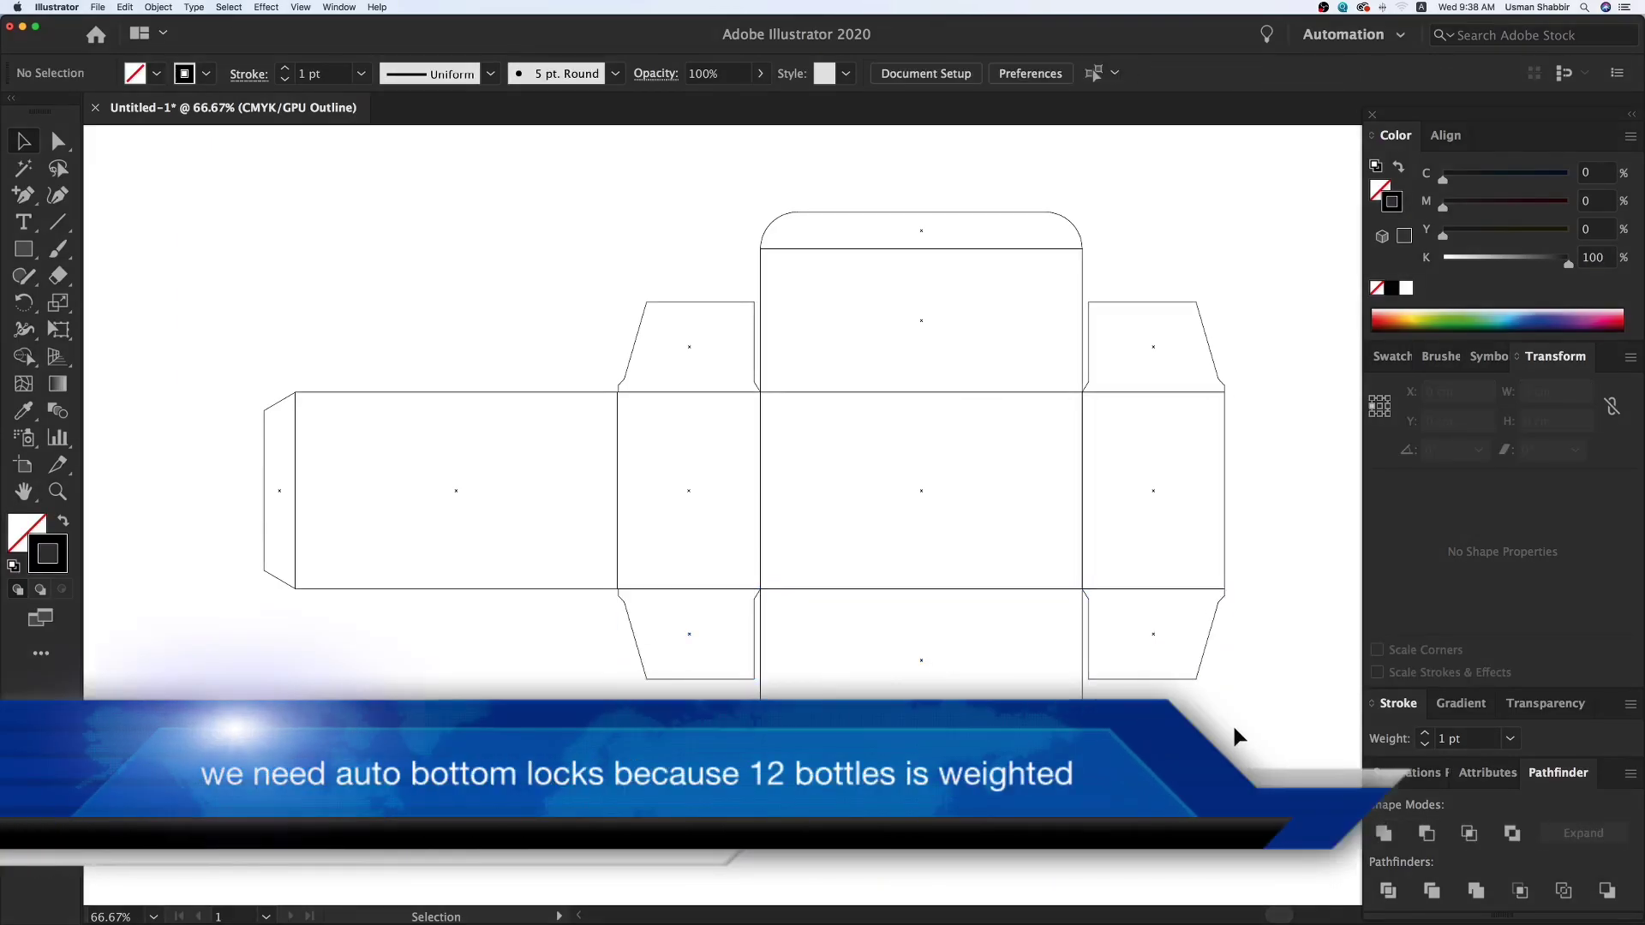
- Delete the mirrored lid, tuck flap and side flaps below the body panels
{"action": "left_click_drag", "start_coordinate": [552, 846], "coordinate": [1333, 639]}
{"action": "left_click", "coordinate": [1335, 676]}
{"action": "key", "text": "super+minus"}
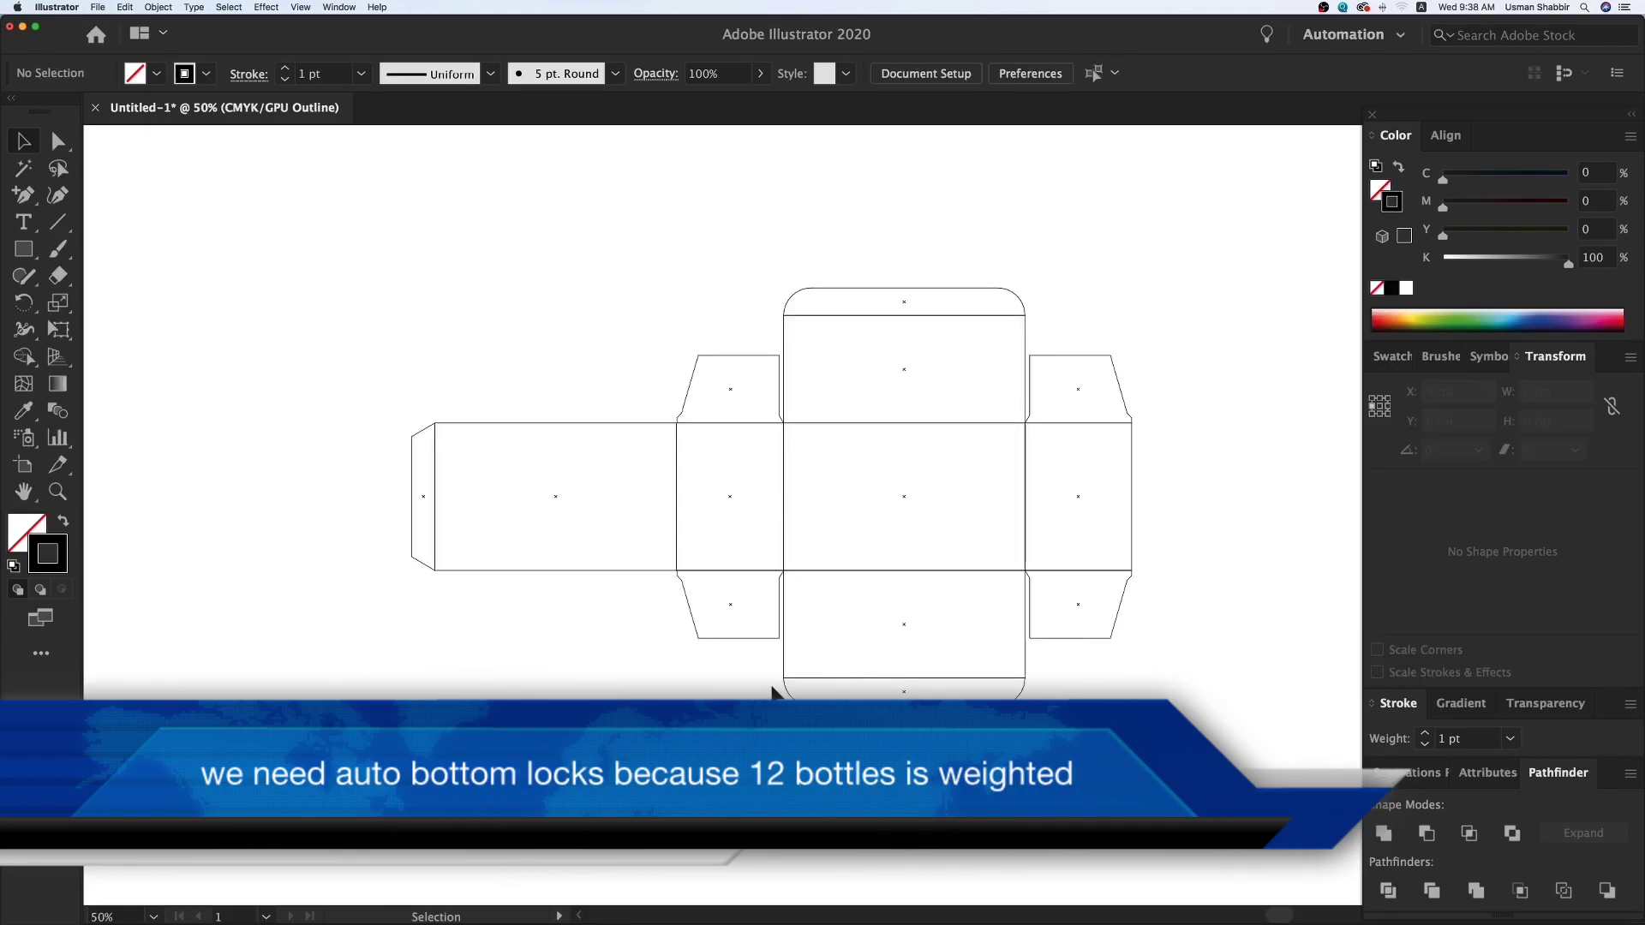
{"action": "scroll", "coordinate": [781, 690], "scroll_direction": "right", "scroll_amount": 1}
{"action": "left_click_drag", "start_coordinate": [601, 754], "coordinate": [1150, 615]}
{"action": "key", "text": "Delete"}
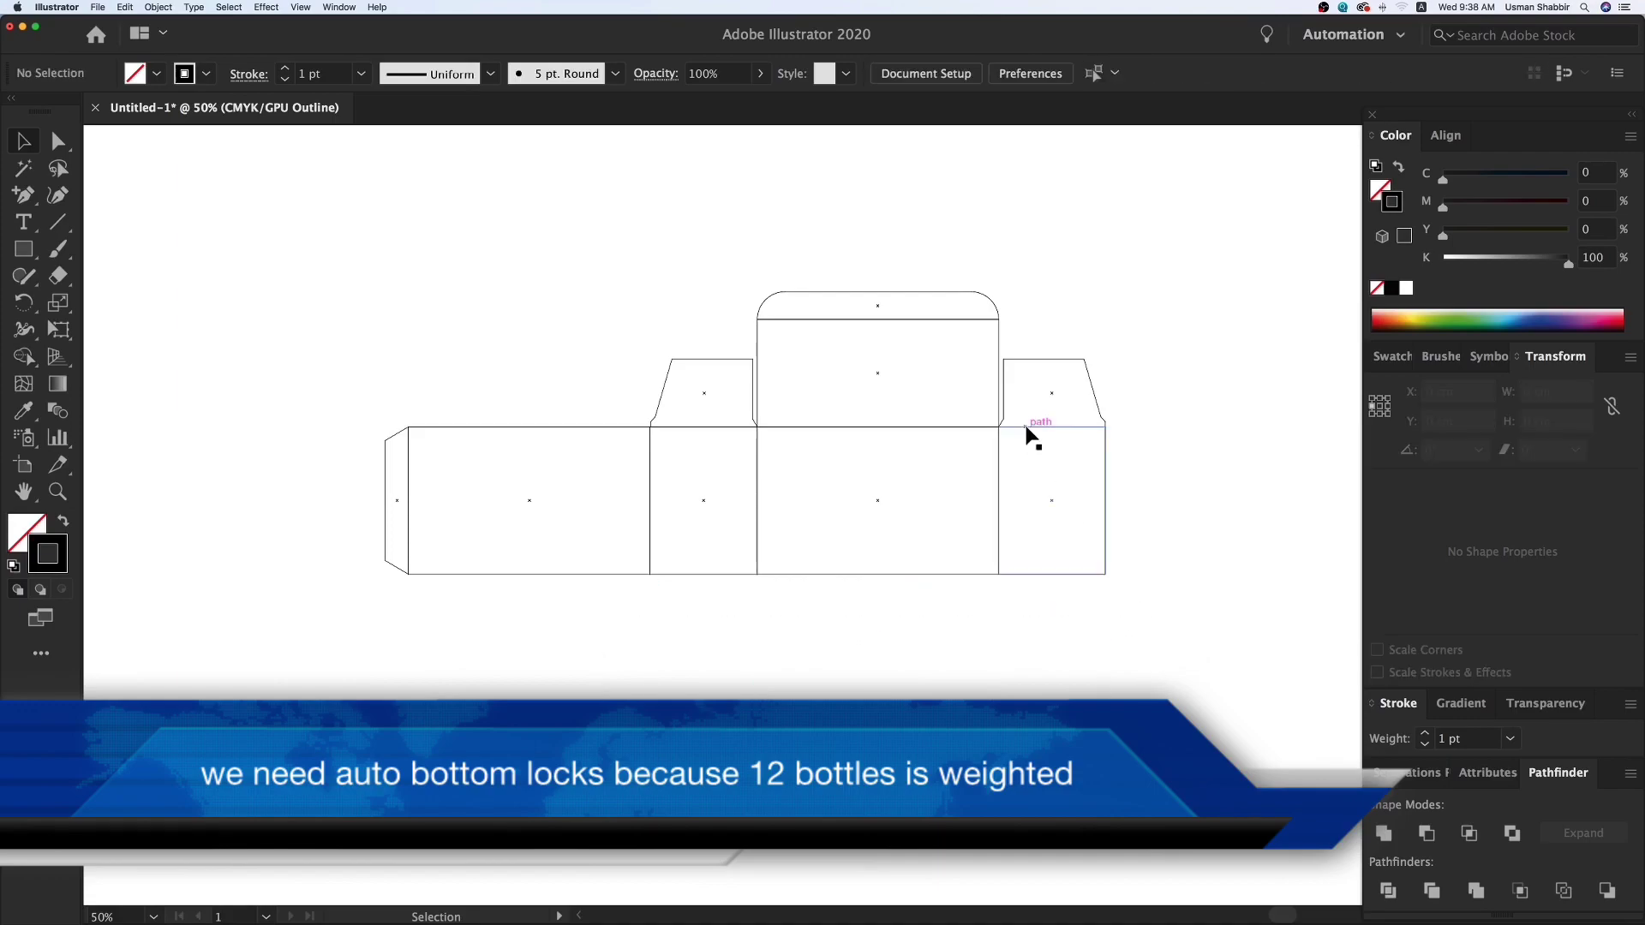
- Copy the 17.5 by 7.8 cm lid panel flush against the lower edge of the second wide panel
{"action": "left_click_drag", "start_coordinate": [999, 342], "coordinate": [1019, 592]}
{"action": "key", "text": "z"}
{"action": "left_click_drag", "start_coordinate": [367, 281], "coordinate": [1225, 754]}
{"action": "key", "text": "v"}
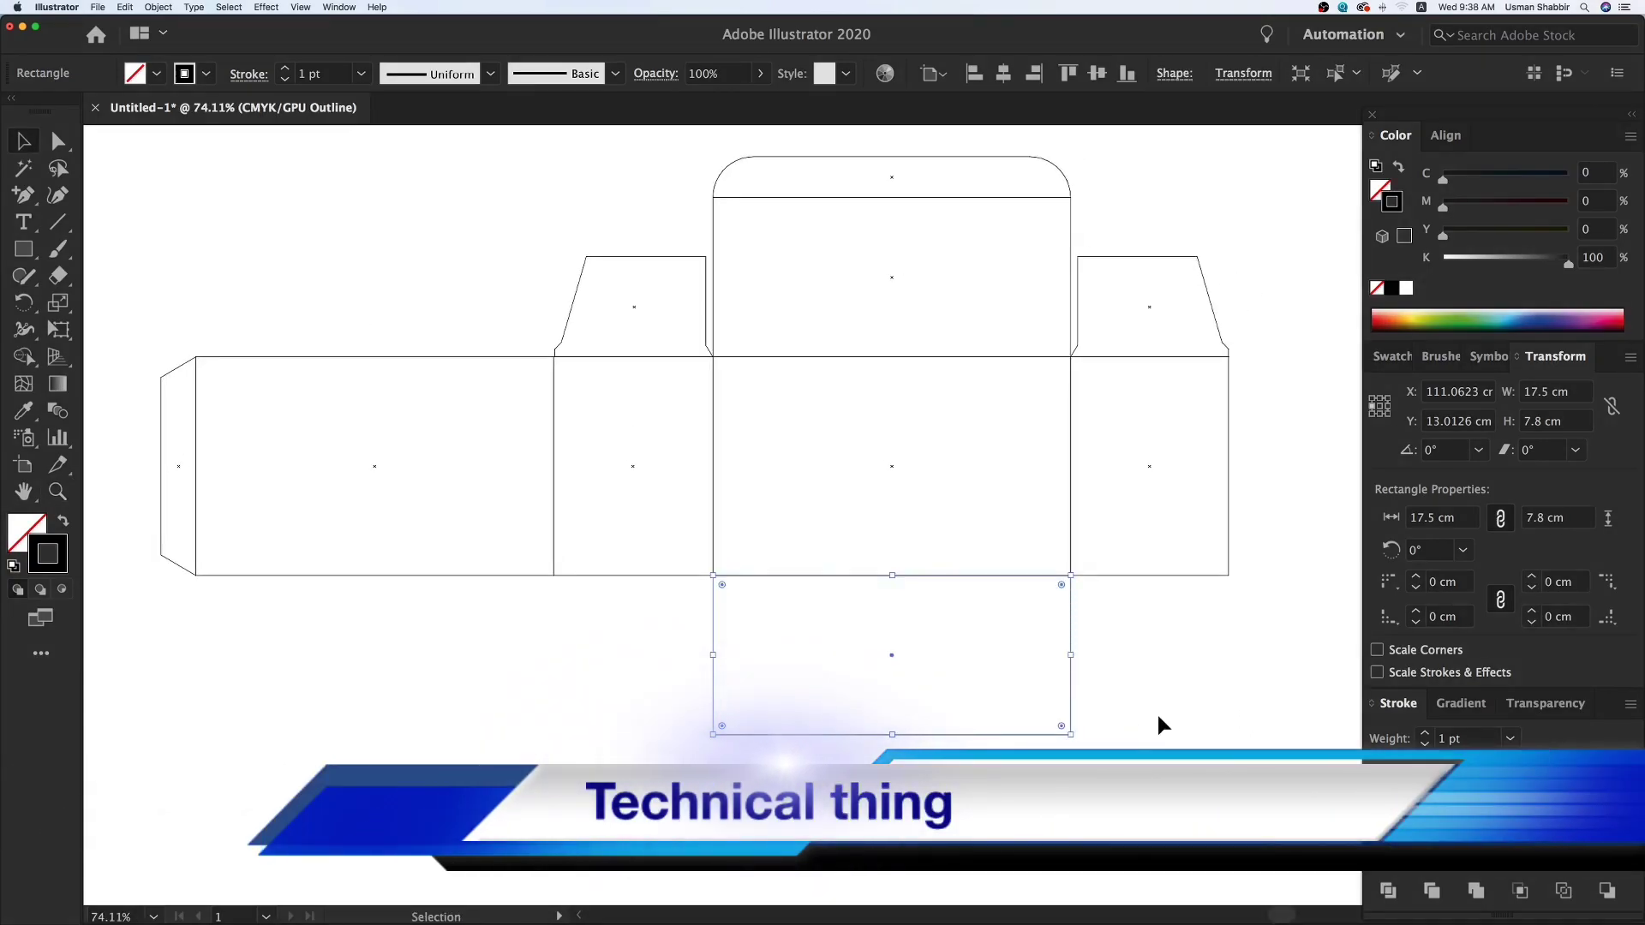
{"action": "key", "text": "super+minus"}
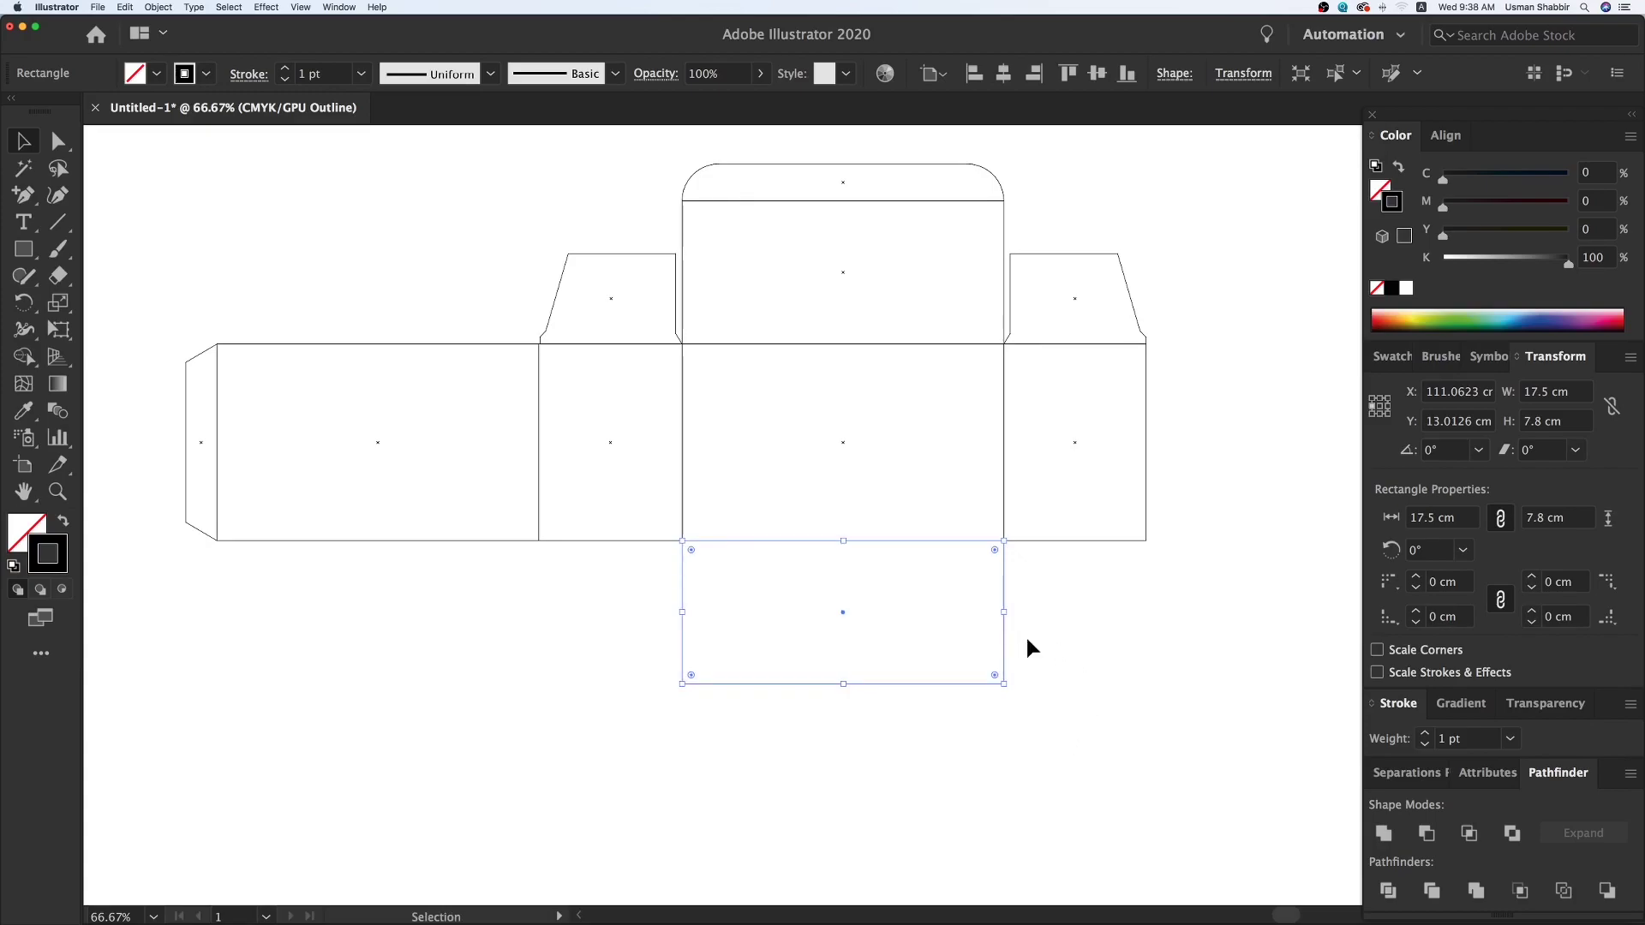
- Check the heights of the lid panel and the copied bottom panel
{"action": "scroll", "coordinate": [1027, 648], "scroll_direction": "up", "scroll_amount": 2}
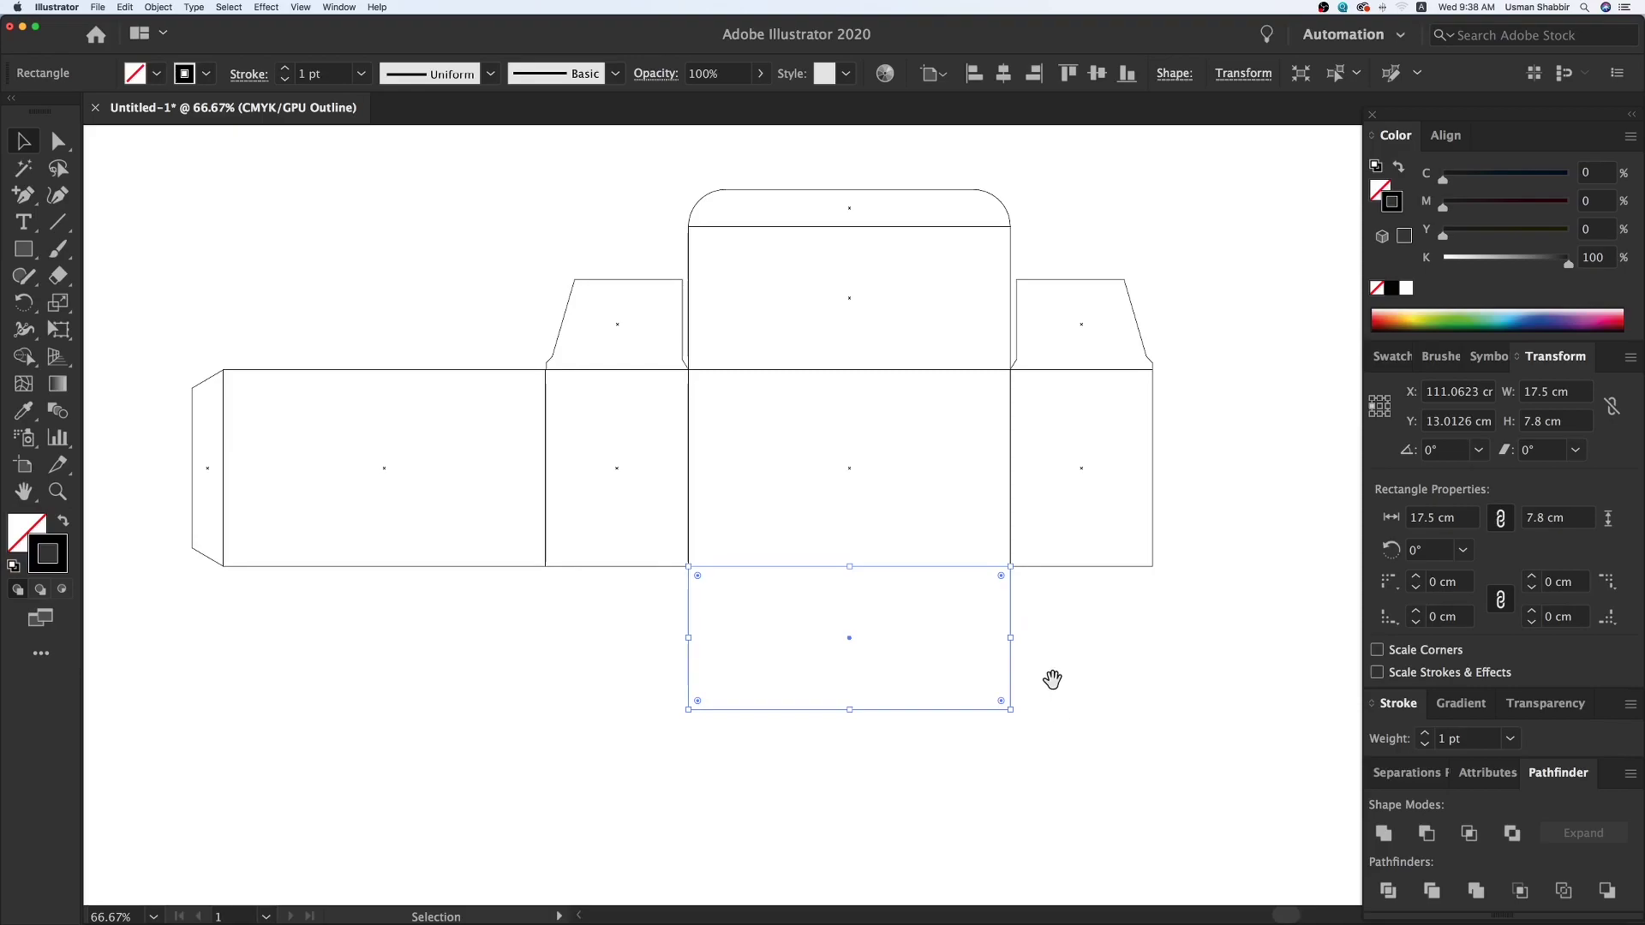
{"action": "scroll", "coordinate": [1051, 679], "scroll_direction": "up", "scroll_amount": 2}
{"action": "left_click", "coordinate": [1013, 286]}
{"action": "scroll", "coordinate": [1157, 368], "scroll_direction": "left", "scroll_amount": 1}
{"action": "left_click", "coordinate": [1579, 420]}
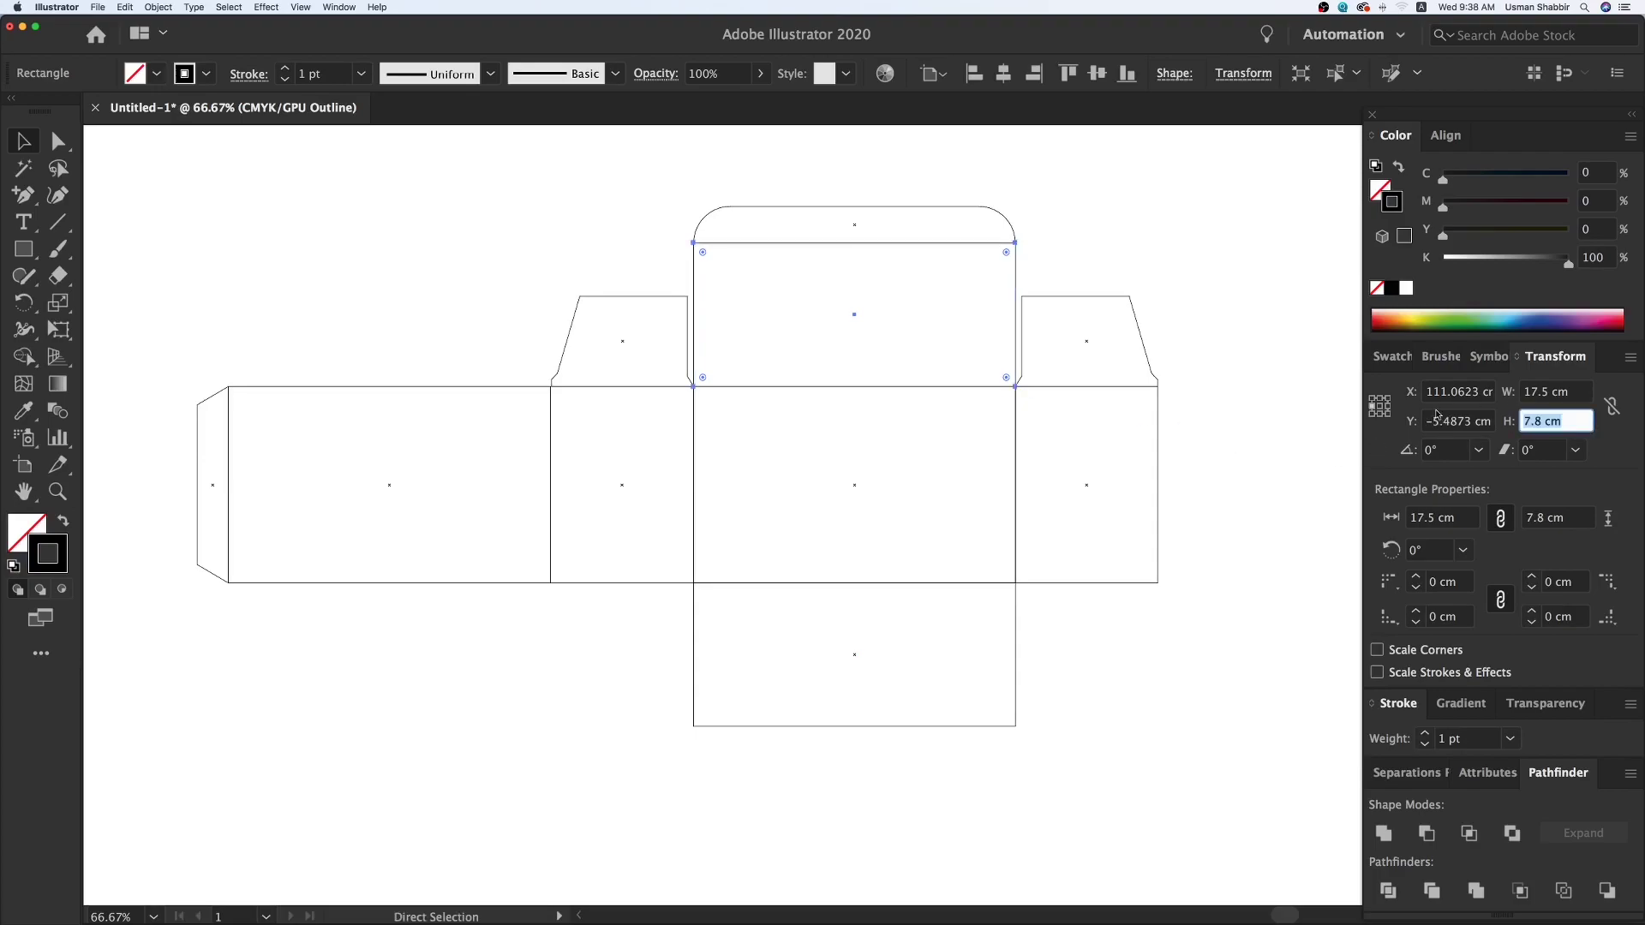
{"action": "left_click_drag", "start_coordinate": [1016, 686], "coordinate": [955, 704]}
{"action": "key", "text": "super+z"}
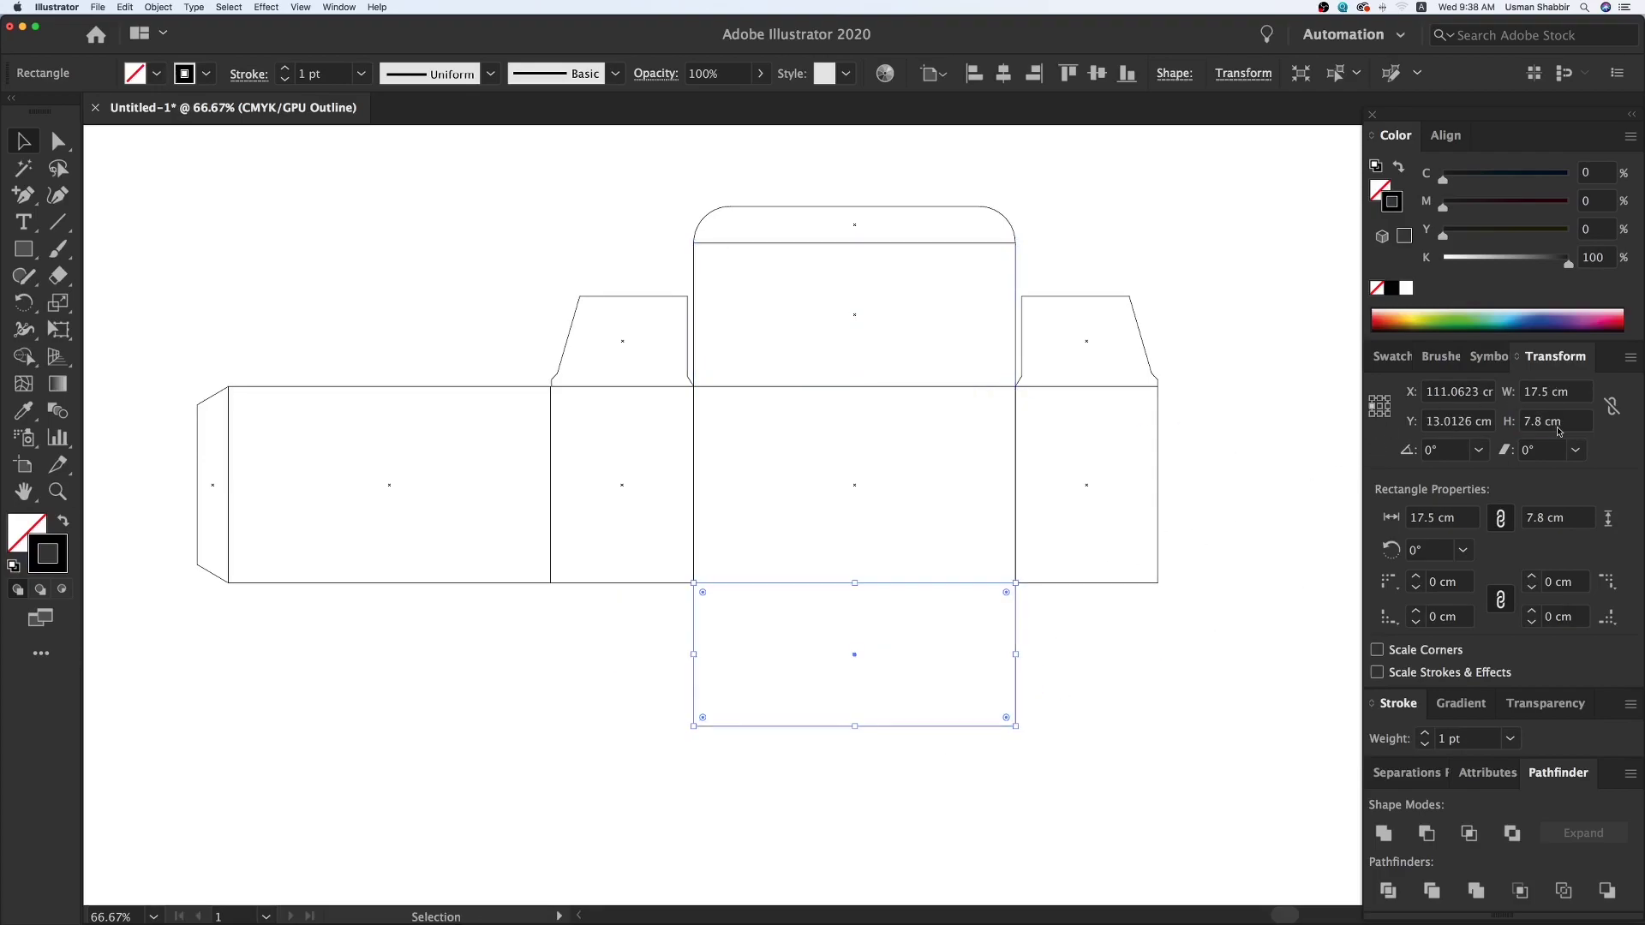
- Halve the height of the bottom panel below the second wide panel to 3.9 cm, keeping its upper edge in place
{"action": "left_click", "coordinate": [1380, 406]}
{"action": "left_click_drag", "start_coordinate": [1582, 425], "coordinate": [1455, 421]}
{"action": "type", "text": "7.8 cm"}
{"action": "key", "text": "Return"}
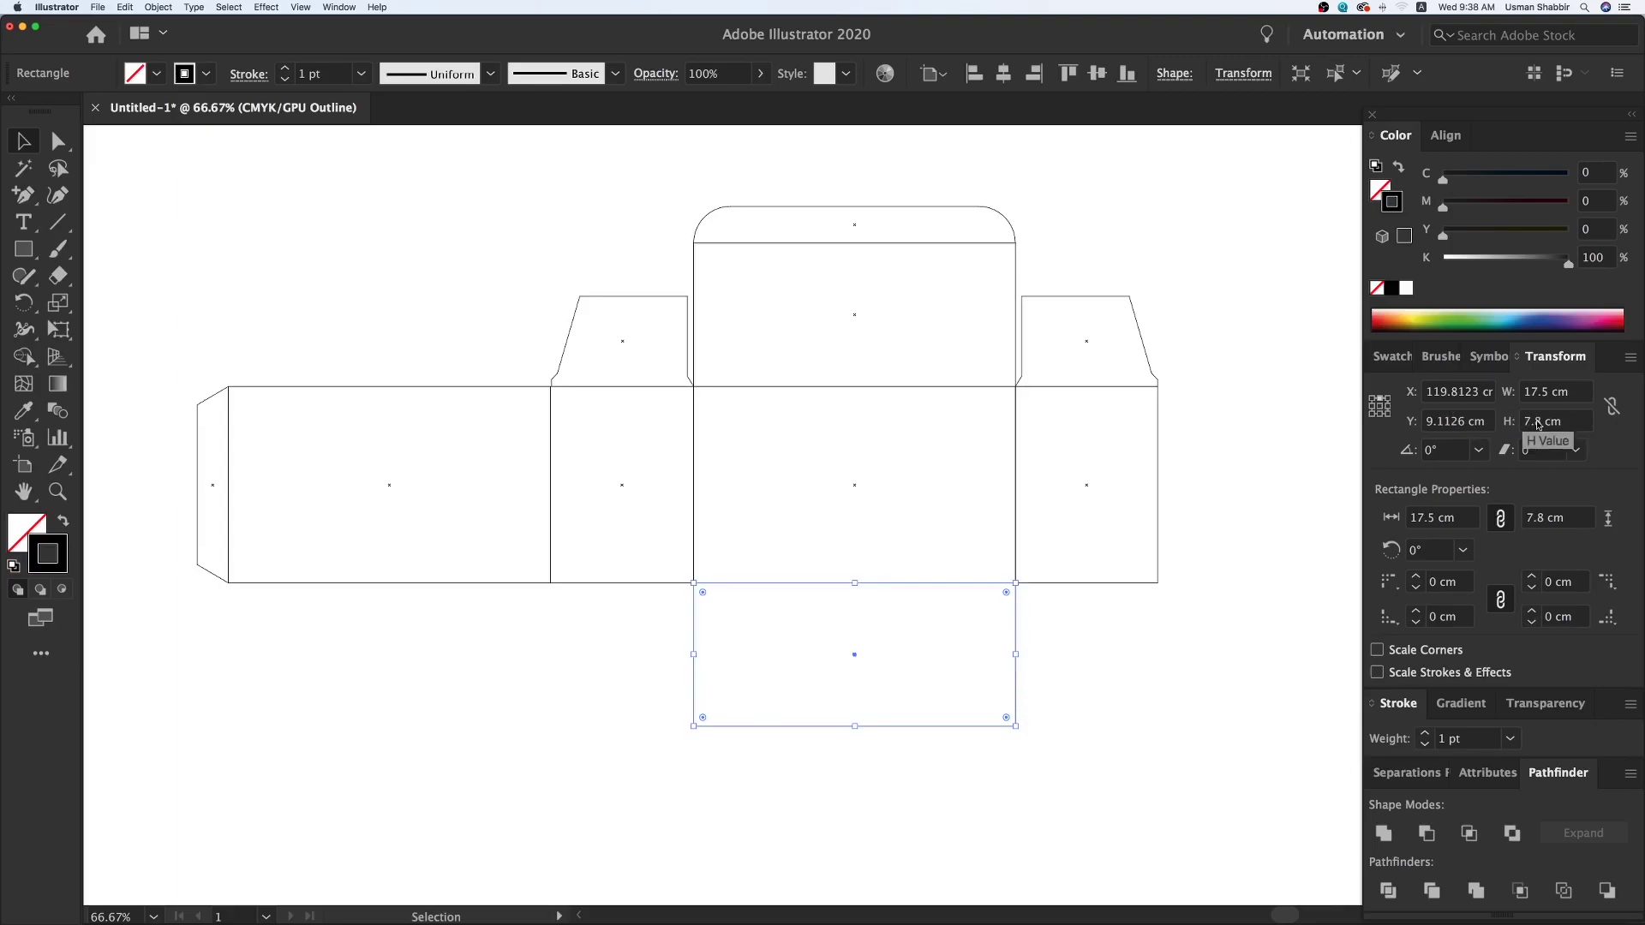
{"action": "left_click", "coordinate": [1572, 426]}
{"action": "type", "text": "/"}
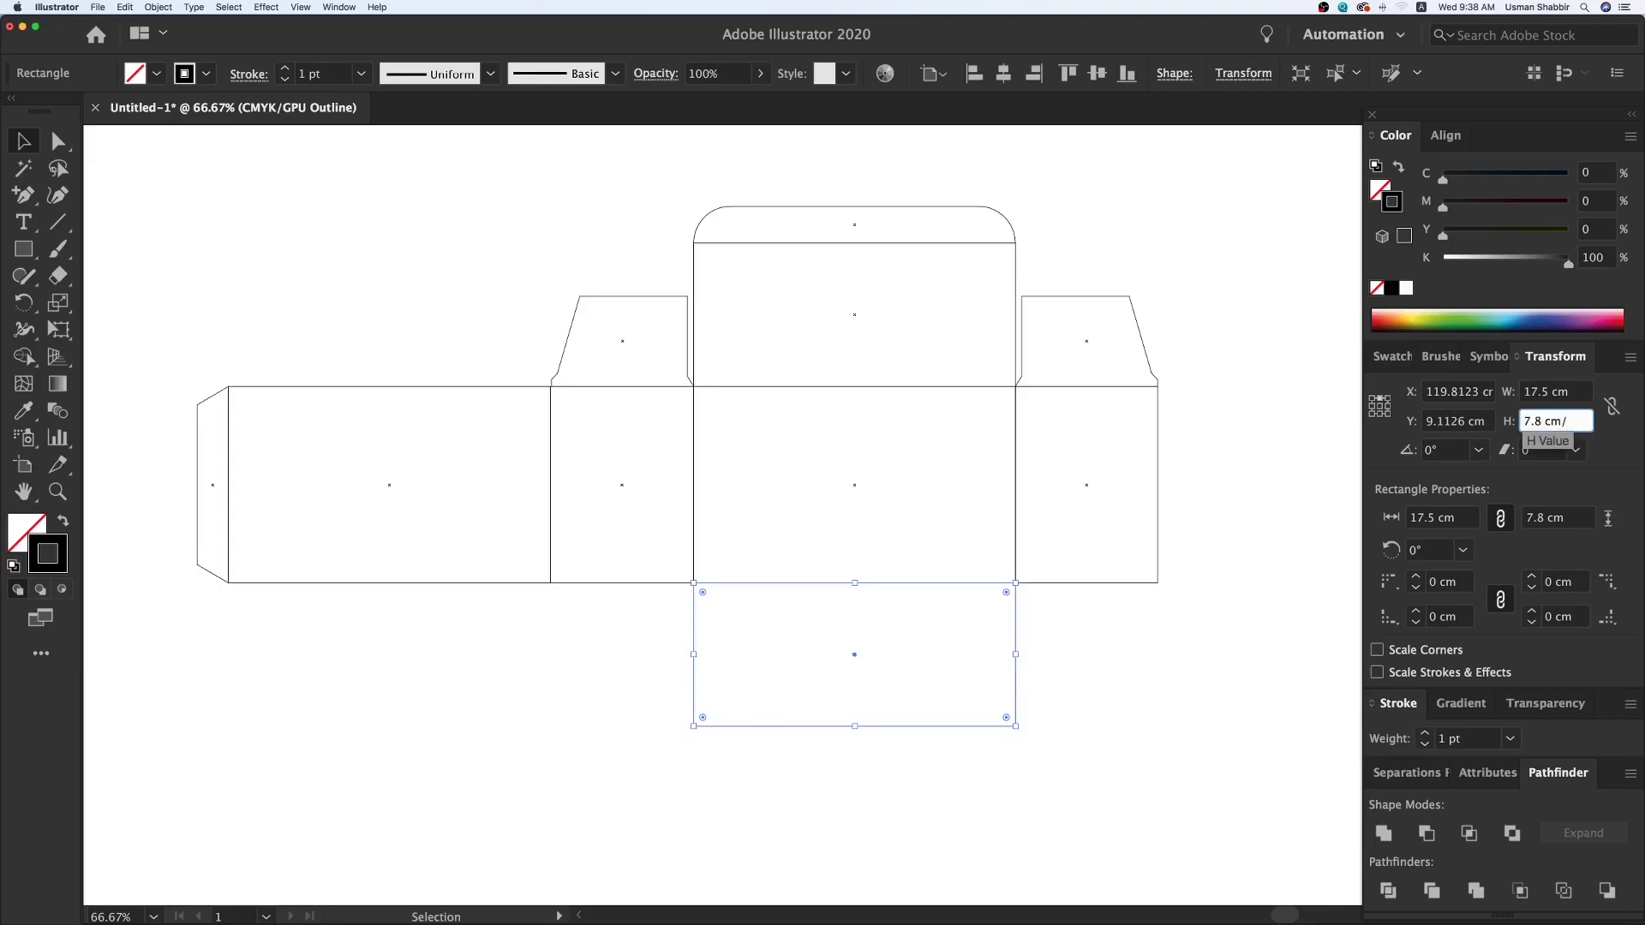
{"action": "type", "text": "2"}
{"action": "key", "text": "Return"}
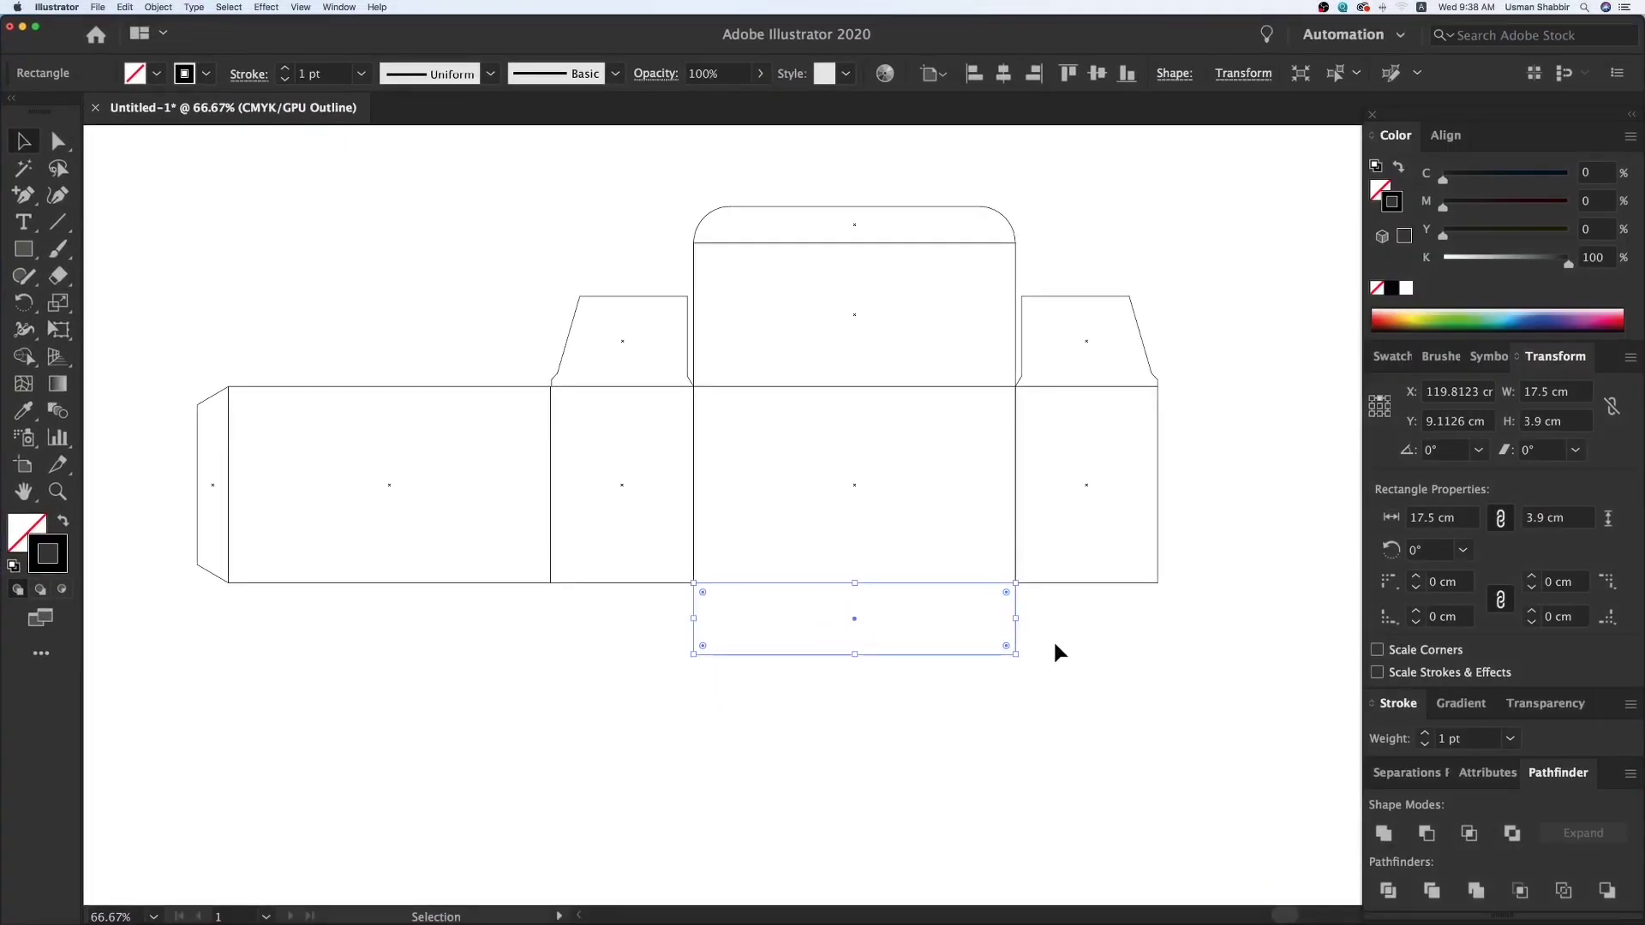
{"action": "left_click", "coordinate": [1058, 653]}
- Copy the 3.9 cm bottom panel flush below itself and set the copy's height to 1.95 cm, keeping its upper edge fixed
{"action": "left_click_drag", "start_coordinate": [1017, 599], "coordinate": [1027, 676]}
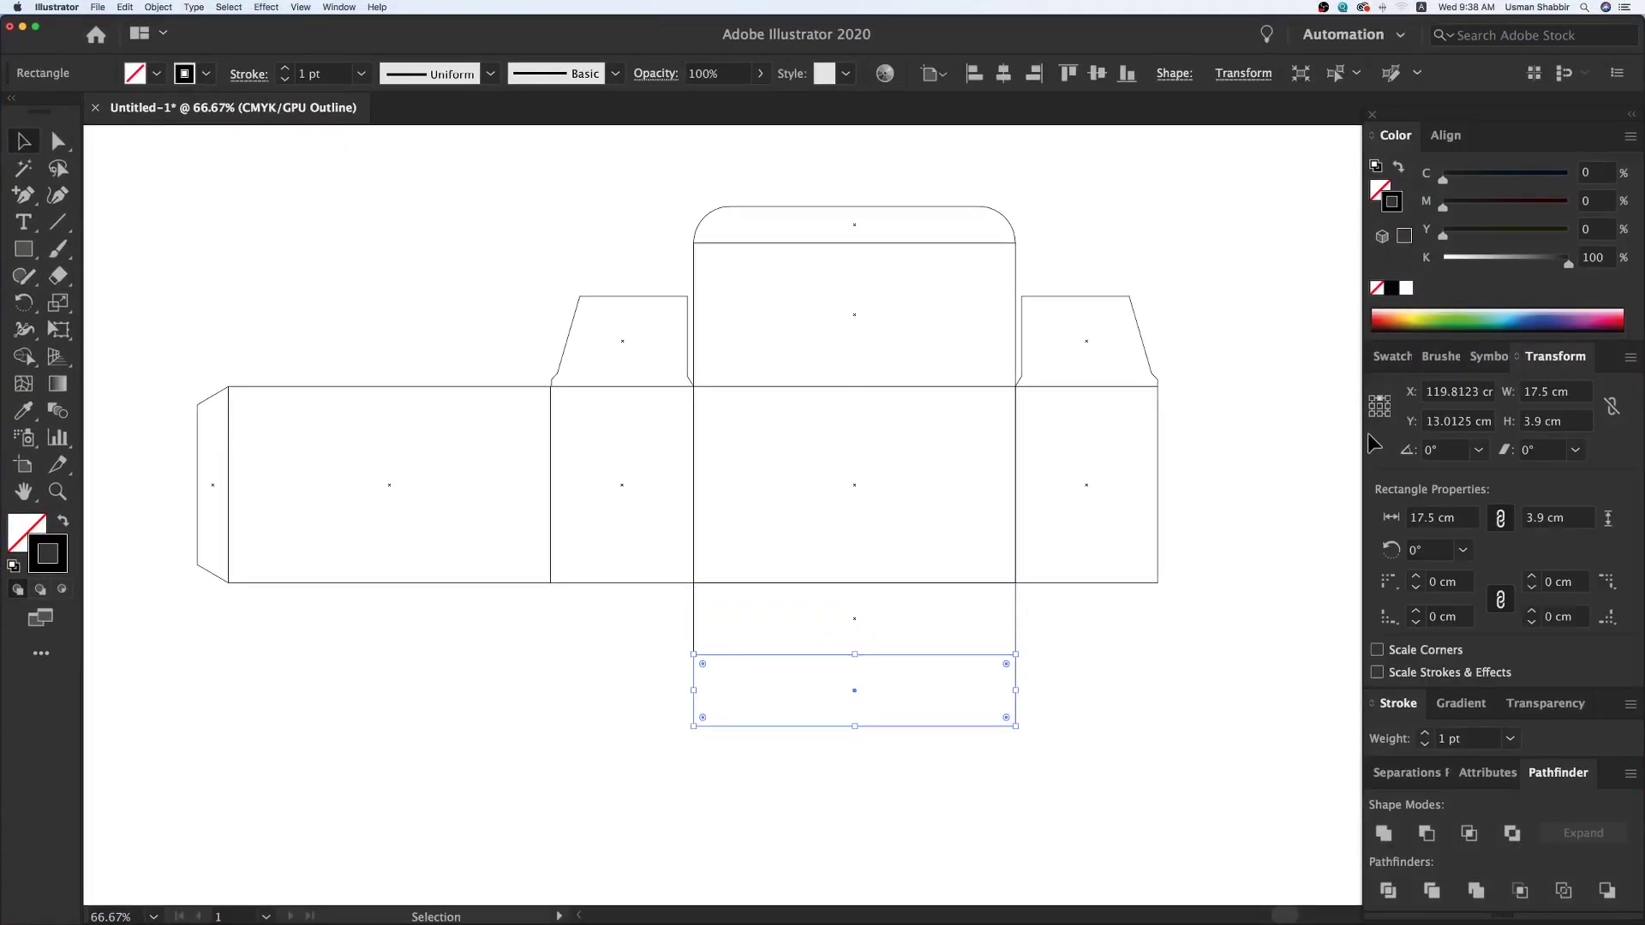
{"action": "left_click", "coordinate": [1579, 421]}
{"action": "type", "text": "/2"}
{"action": "key", "text": "Return"}
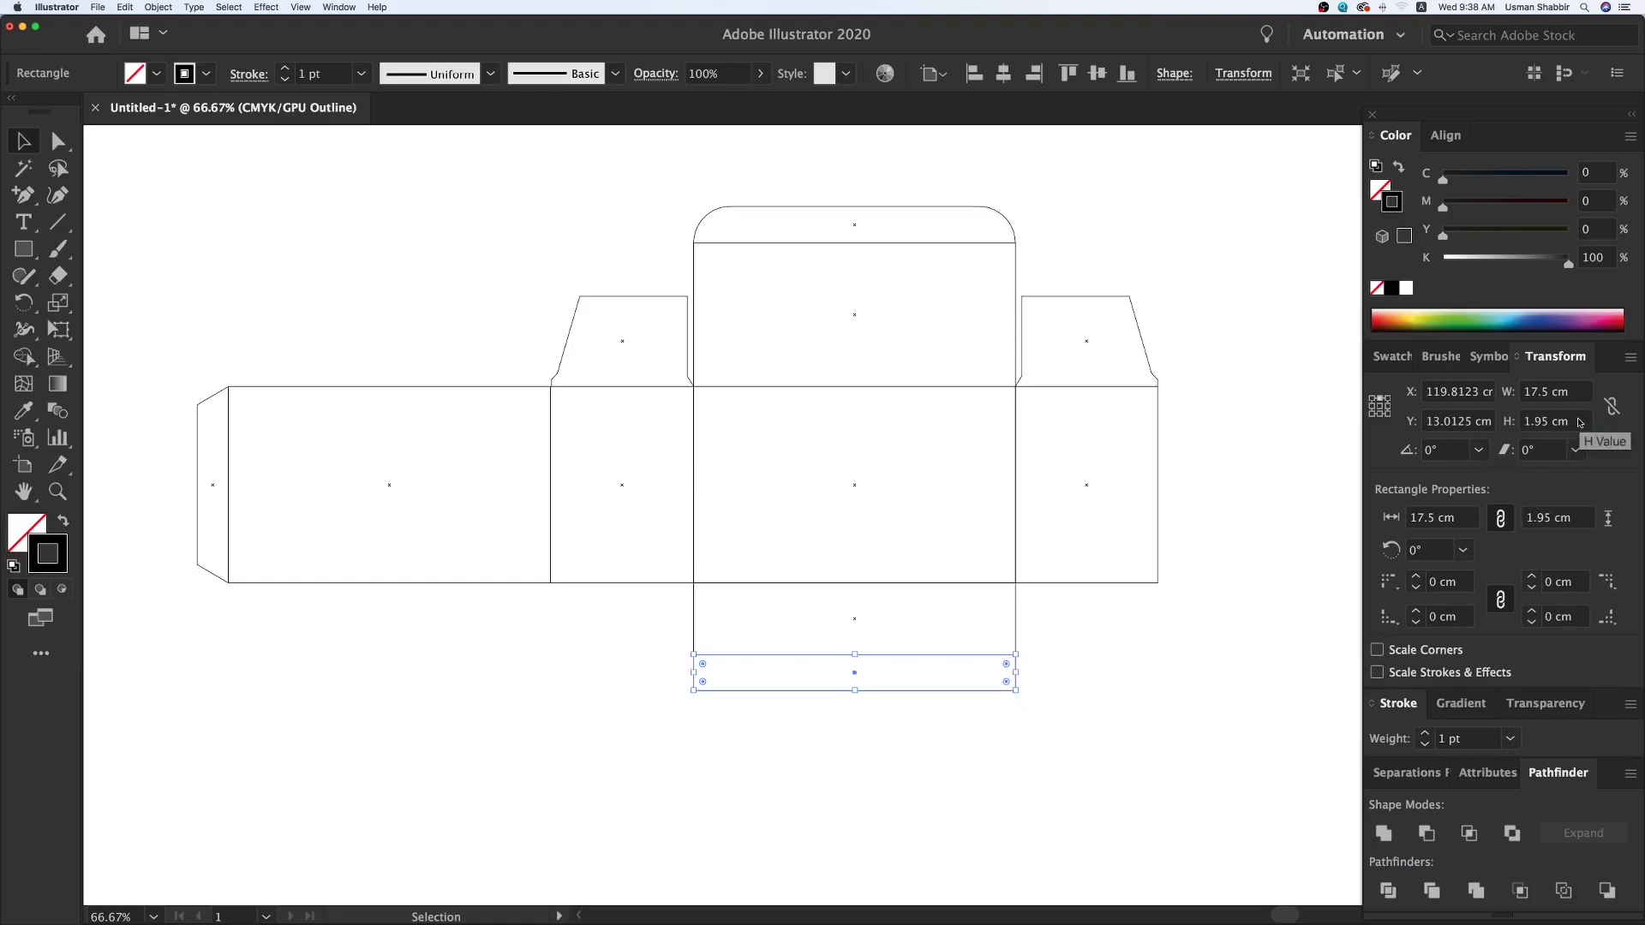
{"action": "left_click", "coordinate": [962, 724]}
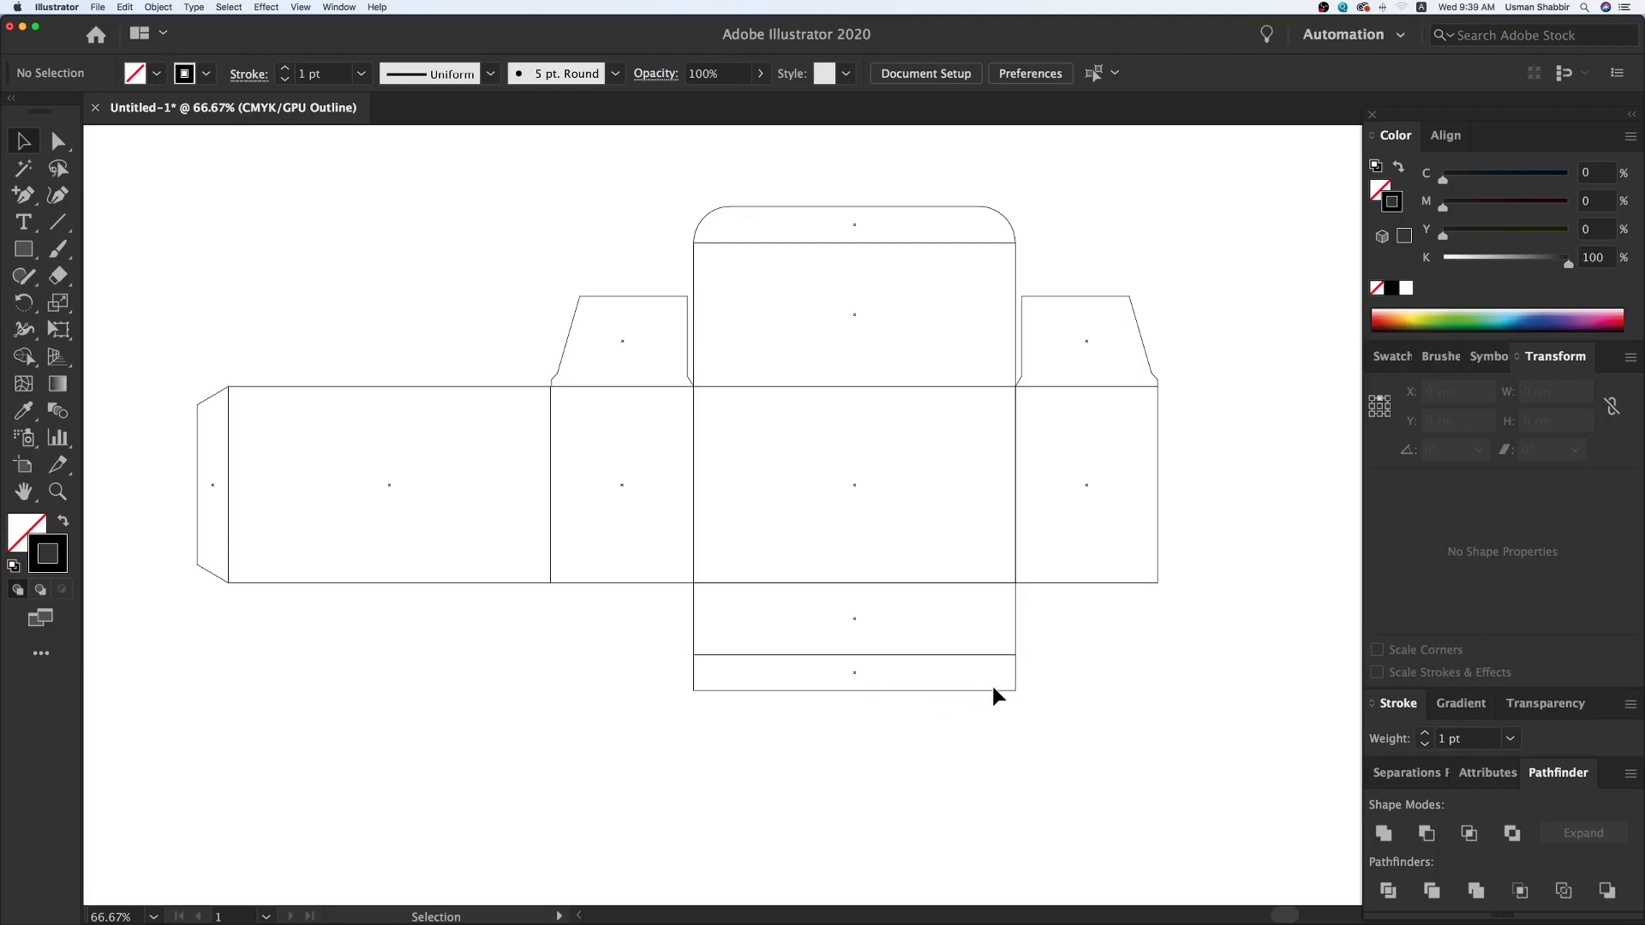
- Reduce the 1.95 cm high strip to a quarter of its width by halving it twice from its left edge
{"action": "left_click", "coordinate": [1014, 678]}
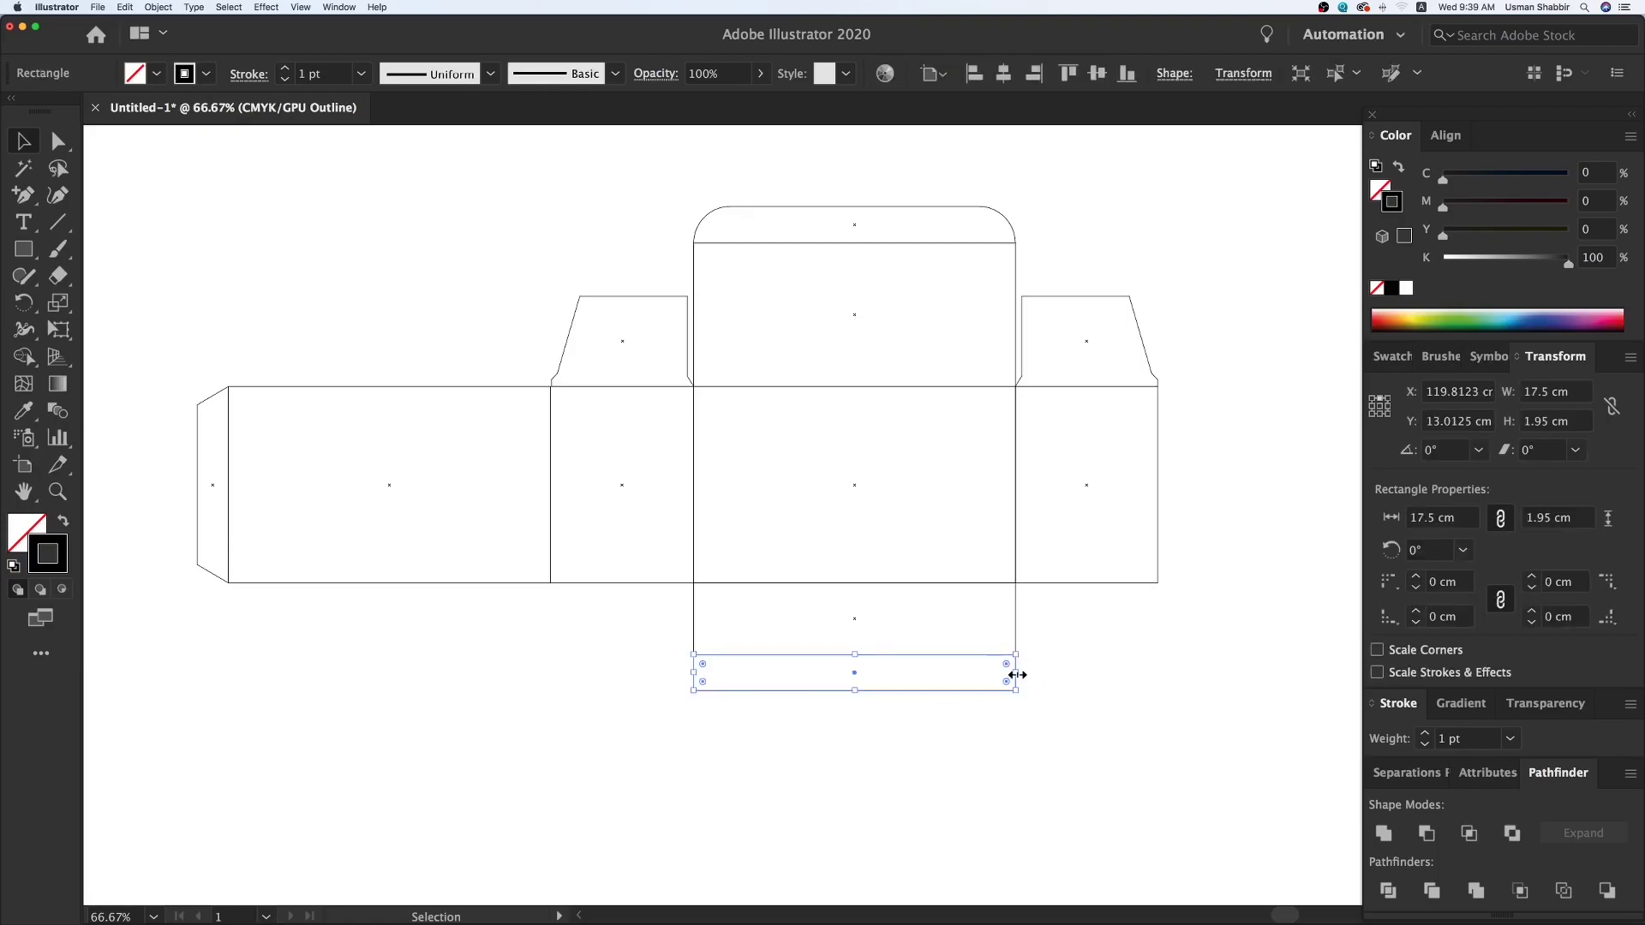
{"action": "left_click", "coordinate": [1372, 416]}
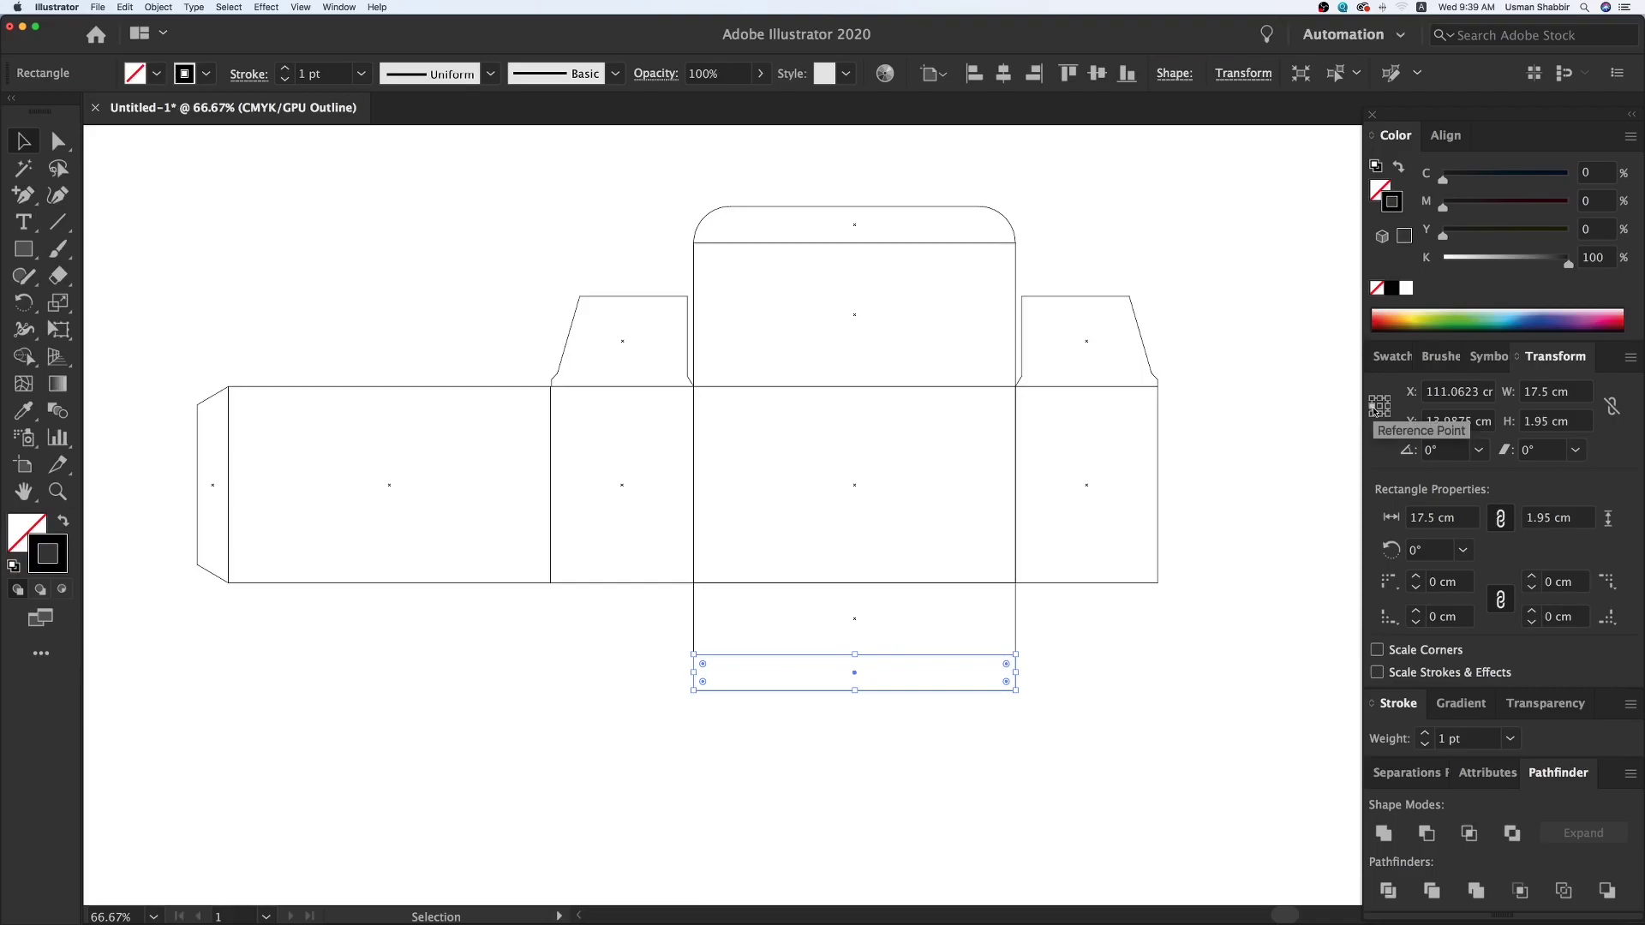
{"action": "left_click", "coordinate": [1577, 395]}
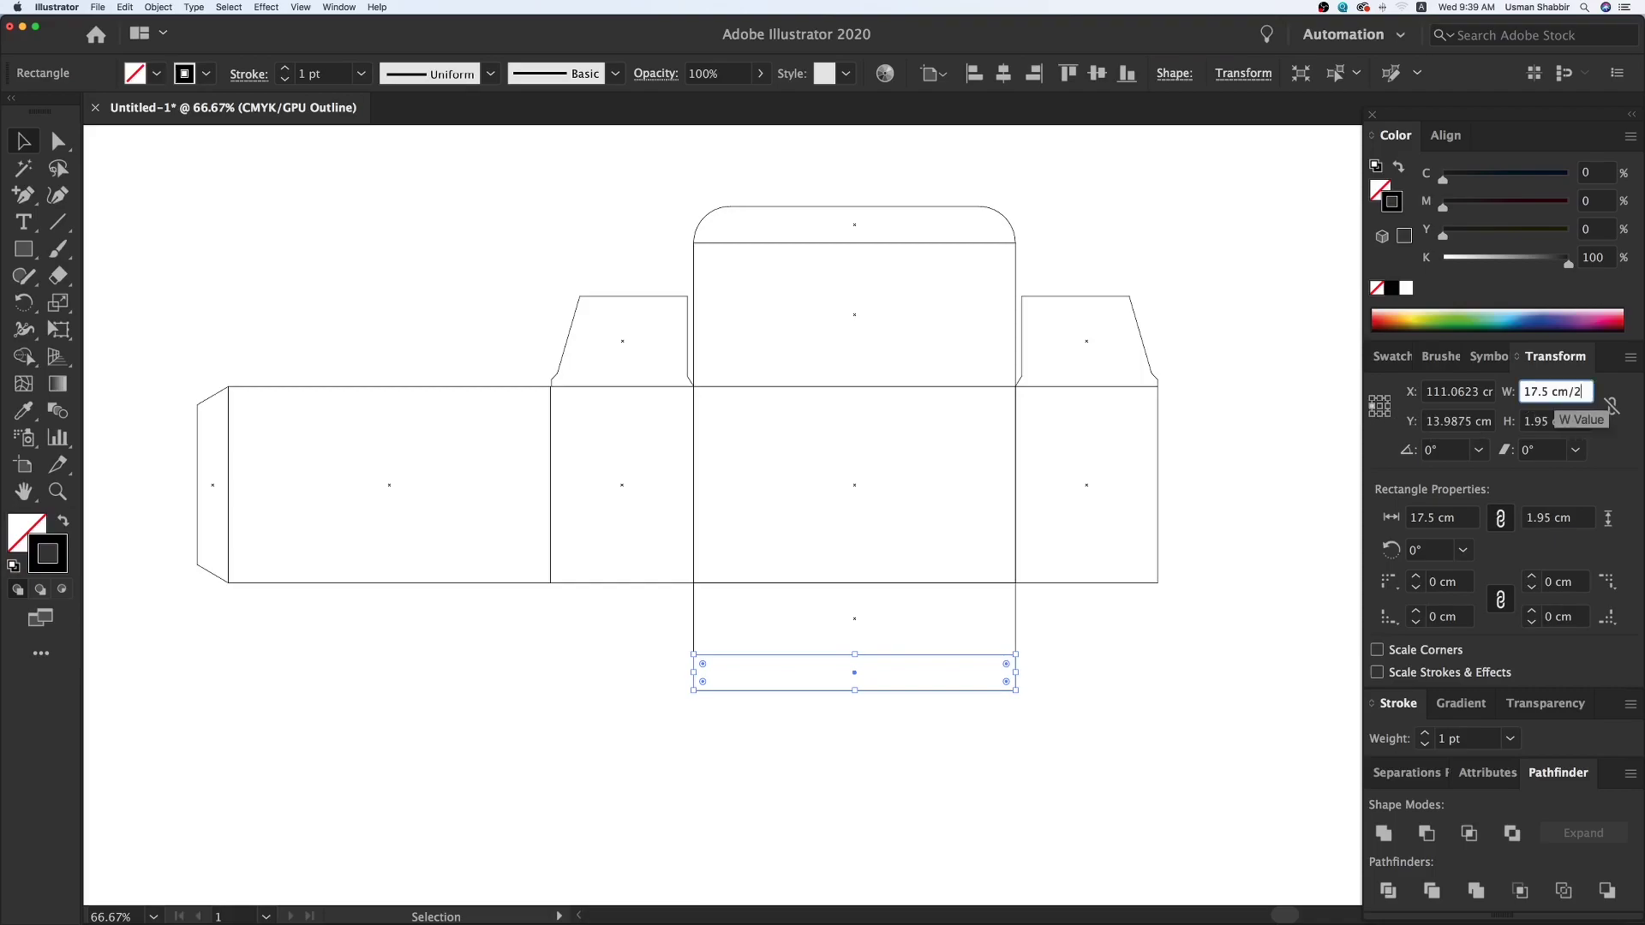
{"action": "key", "text": "Return"}
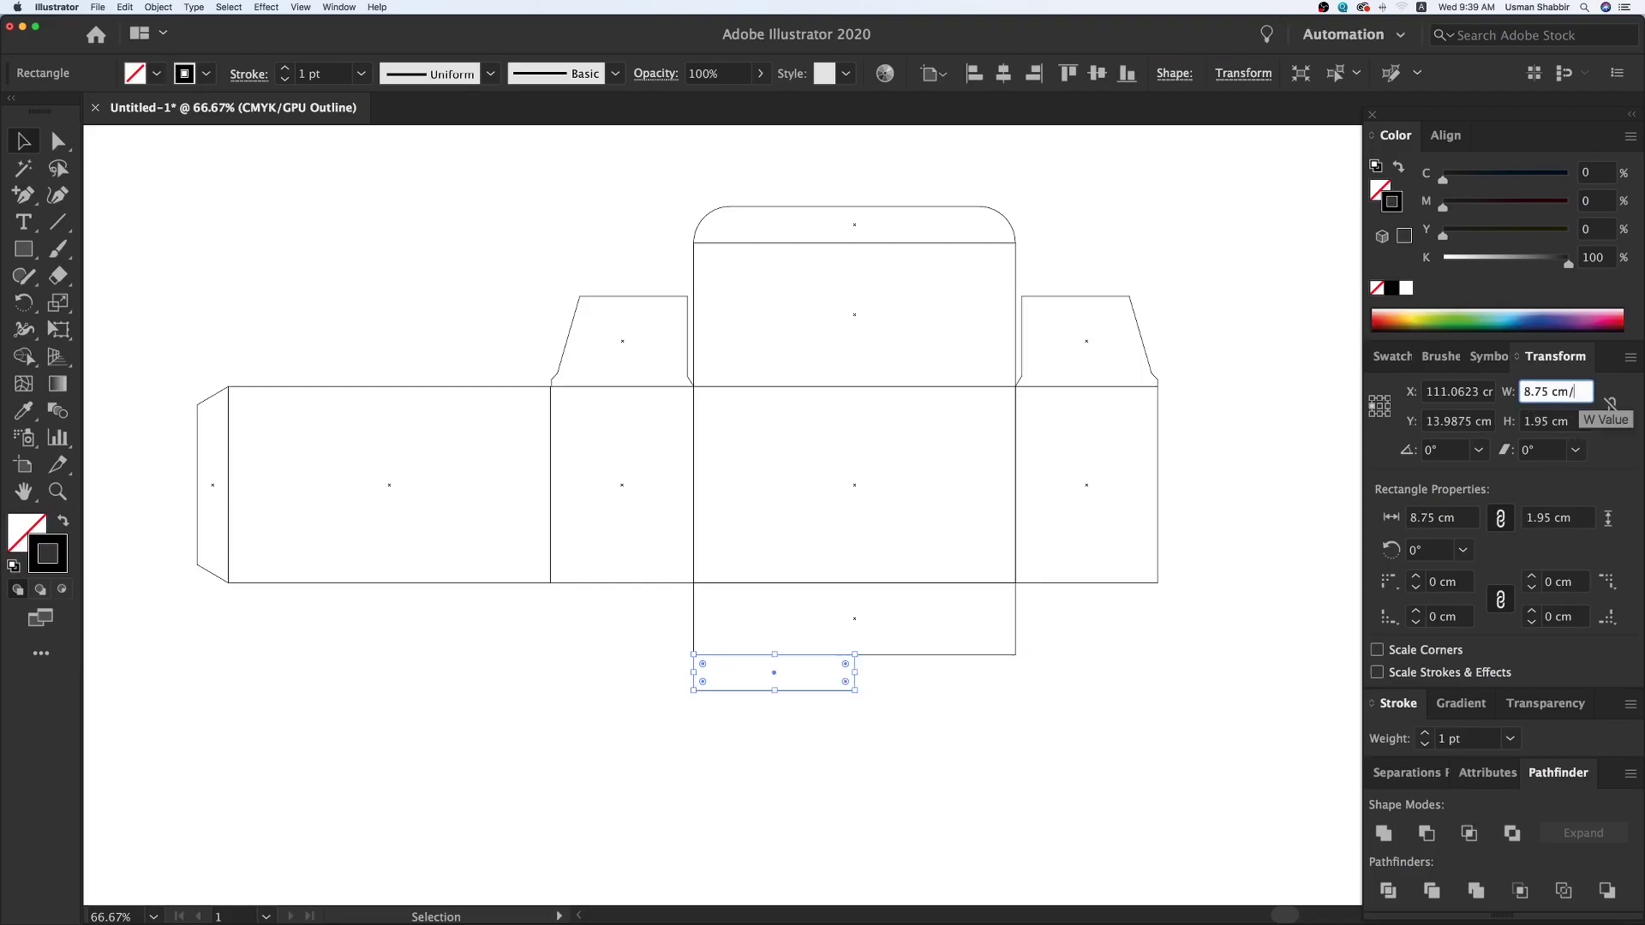
{"action": "key", "text": "Return"}
{"action": "left_click", "coordinate": [777, 704]}
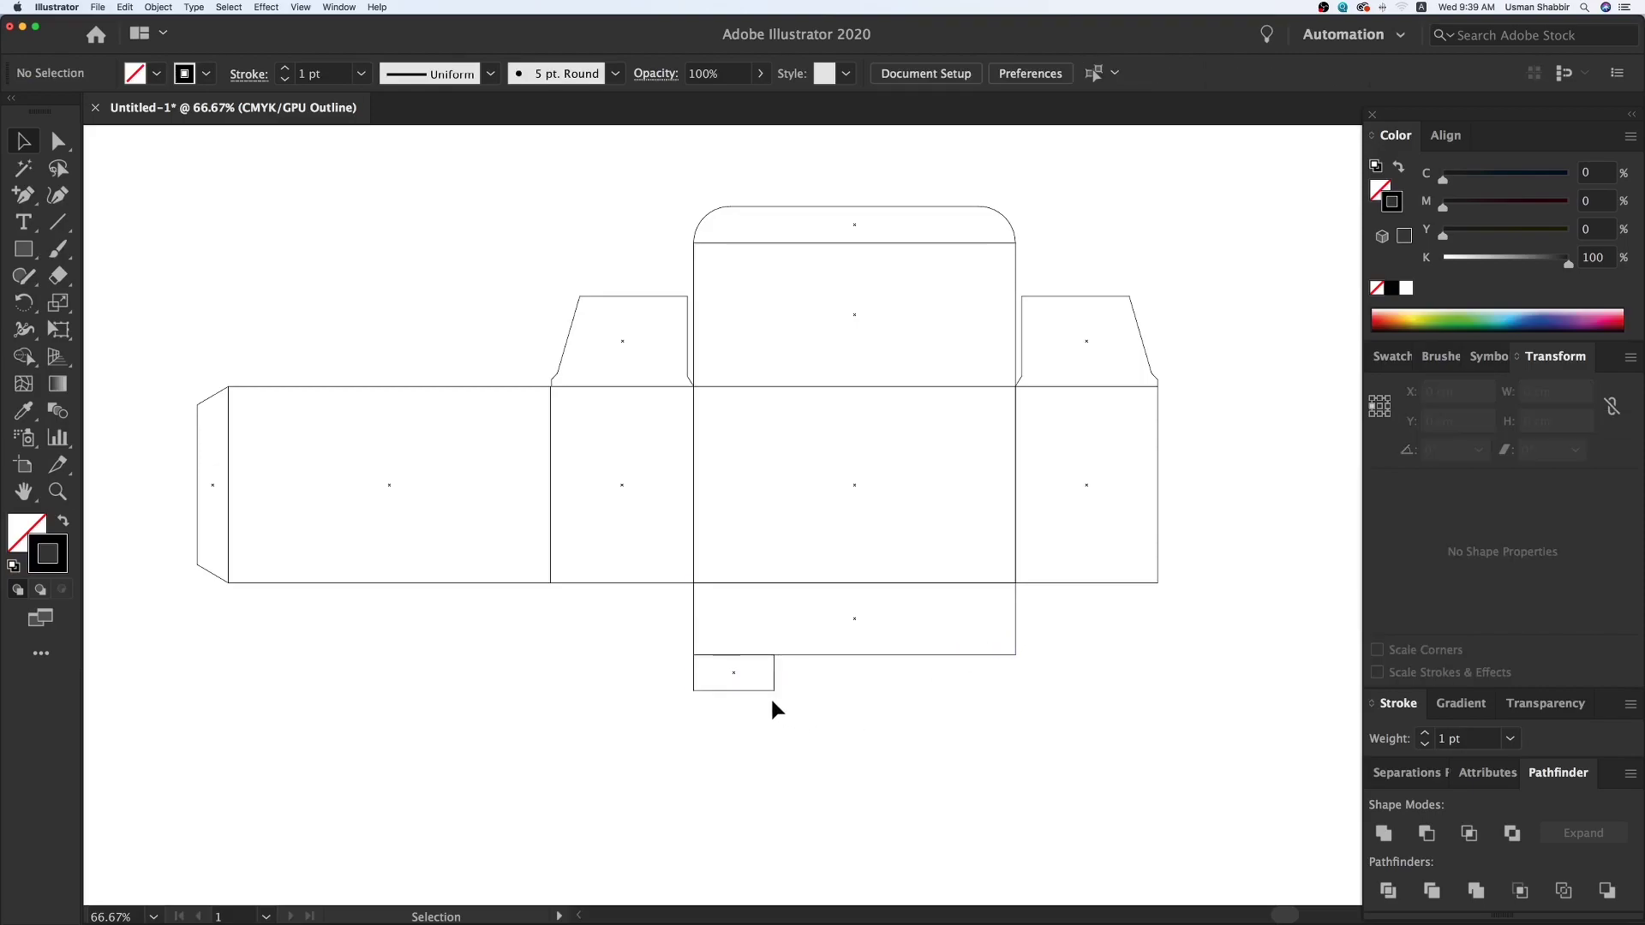
- Copy the small tab to the bottom panel's right end, aligned right, and copy the panel with both tabs below the first wide panel
{"action": "left_click_drag", "start_coordinate": [759, 692], "coordinate": [914, 691]}
{"action": "left_click", "coordinate": [1003, 635], "text": "shift"}
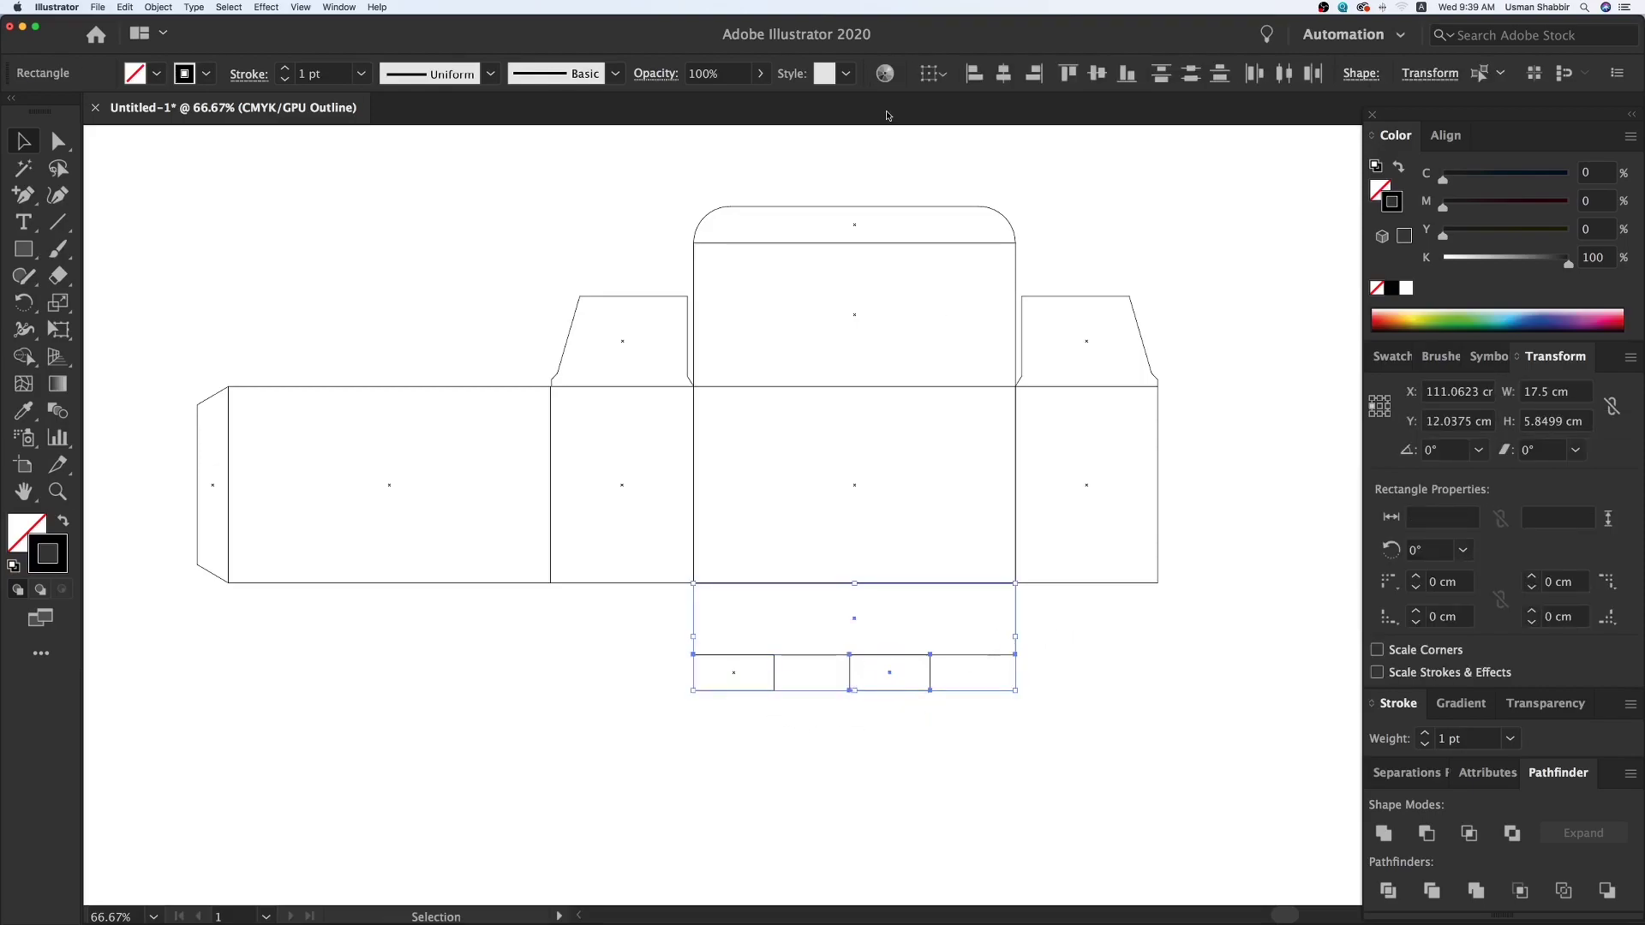
{"action": "left_click", "coordinate": [1034, 73]}
{"action": "left_click", "coordinate": [1108, 257]}
{"action": "left_click_drag", "start_coordinate": [802, 681], "coordinate": [530, 669]}
{"action": "left_click", "coordinate": [675, 732]}
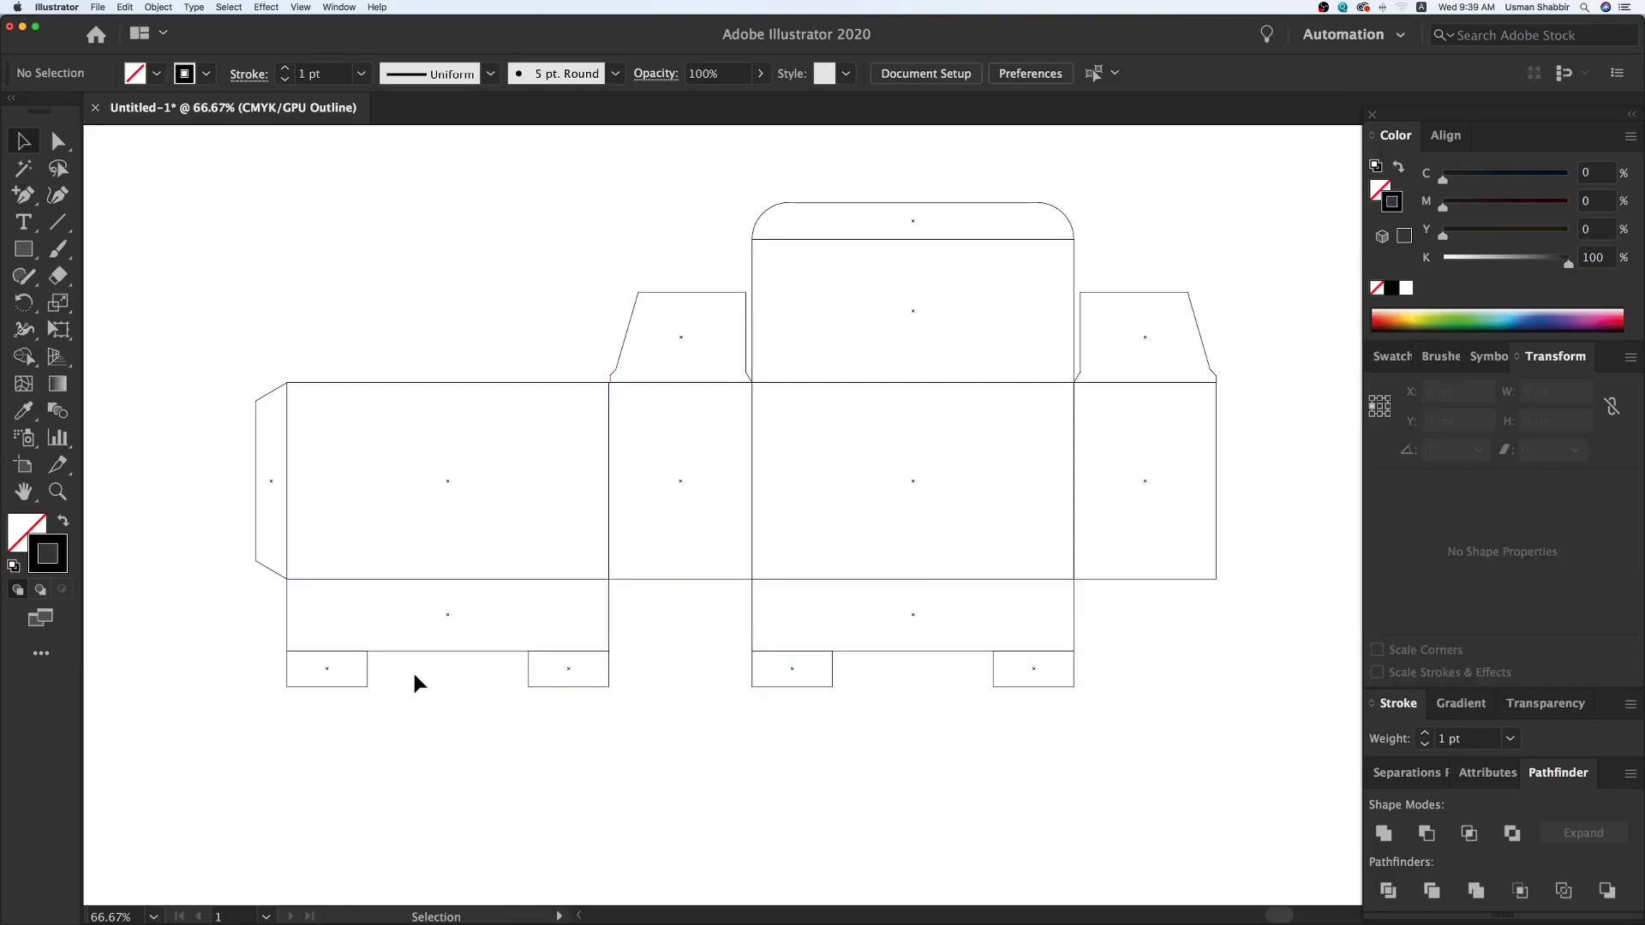
- Draw an 8.75 by 1.95 cm rectangle filling the gap between the two tabs below the first wide panel
{"action": "key", "text": "z"}
{"action": "left_click_drag", "start_coordinate": [324, 364], "coordinate": [1062, 800]}
{"action": "key", "text": "m"}
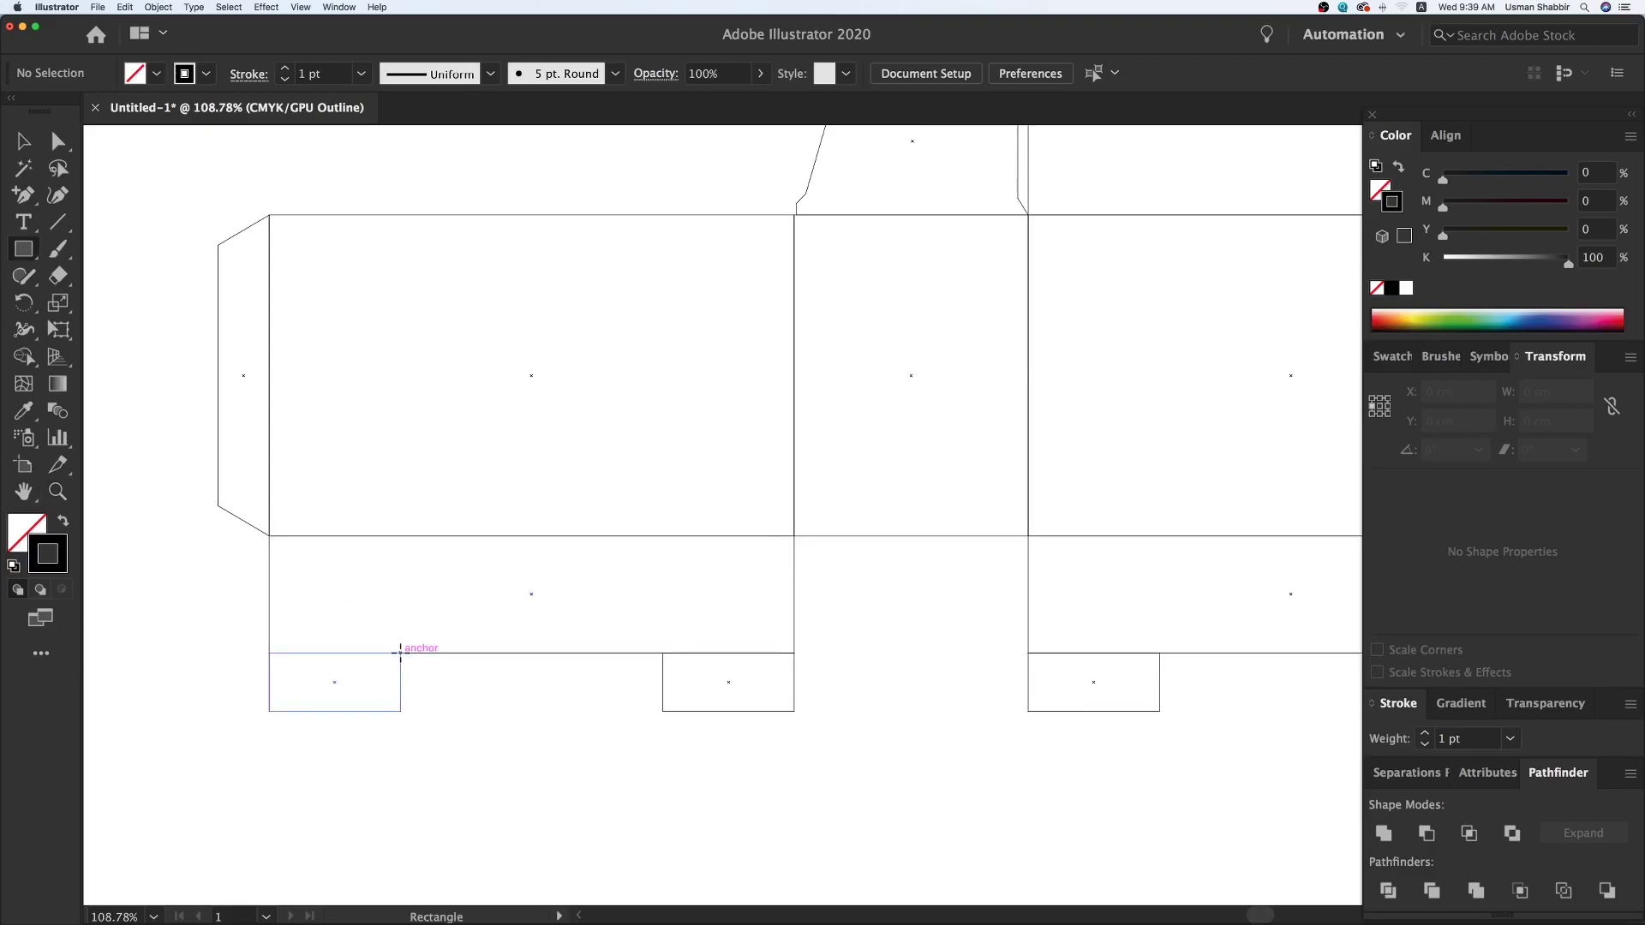
{"action": "left_click_drag", "start_coordinate": [400, 653], "coordinate": [663, 711]}
{"action": "key", "text": "v"}
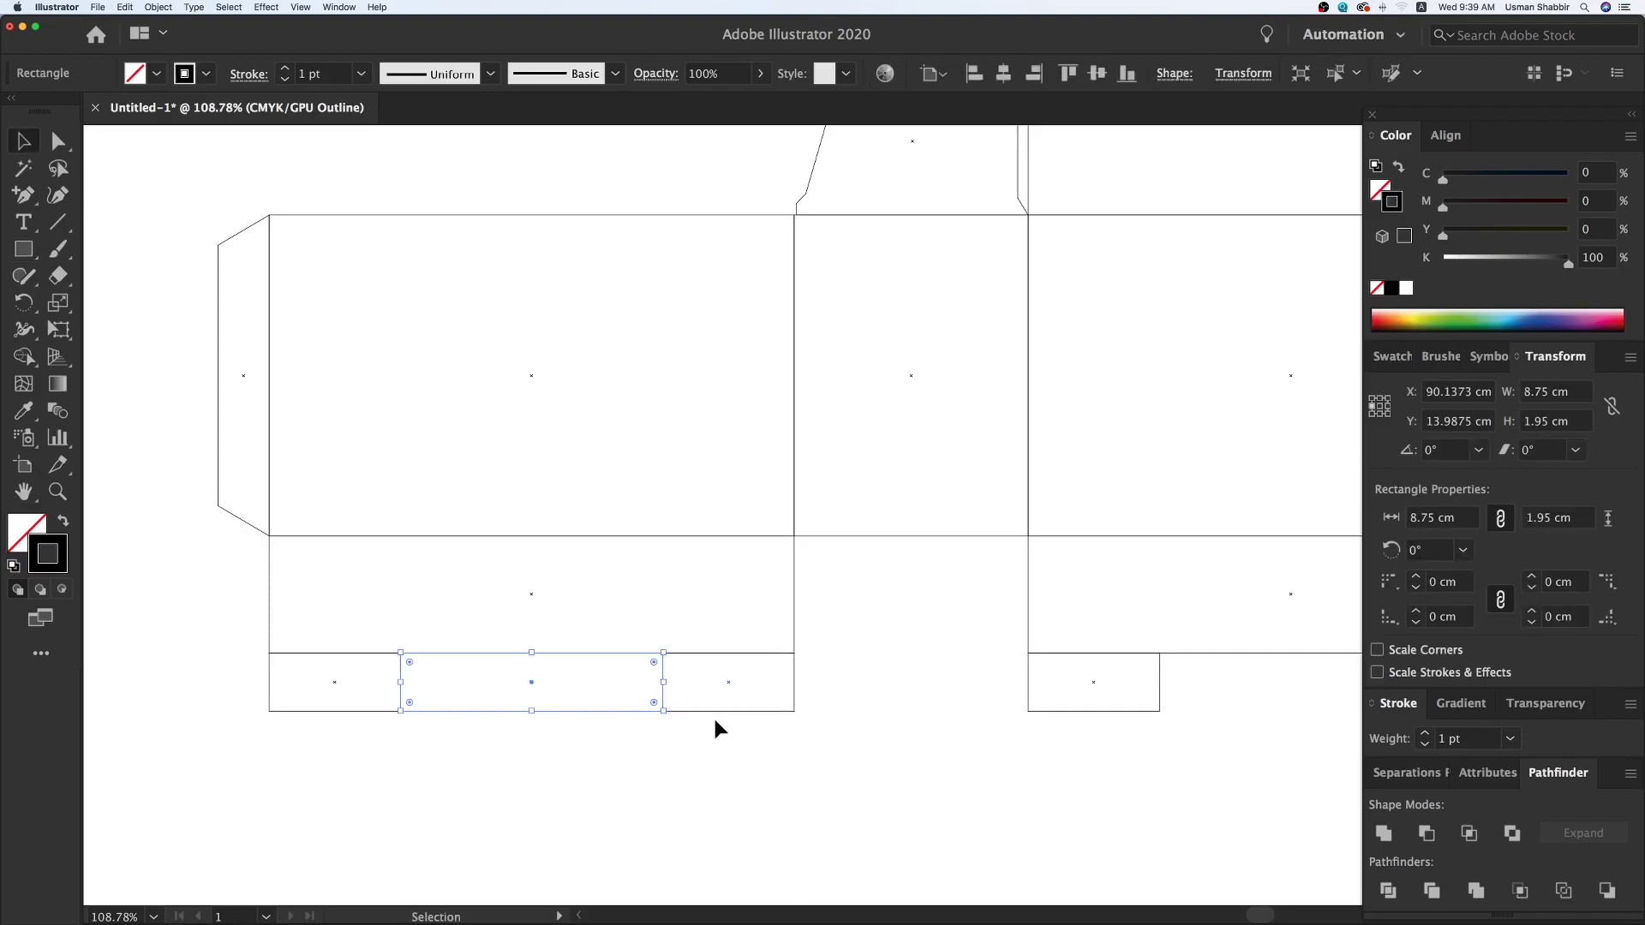
- Reduce the middle rectangle's width by 0.1 cm, keeping it centred between the tabs
{"action": "left_click", "coordinate": [1381, 406]}
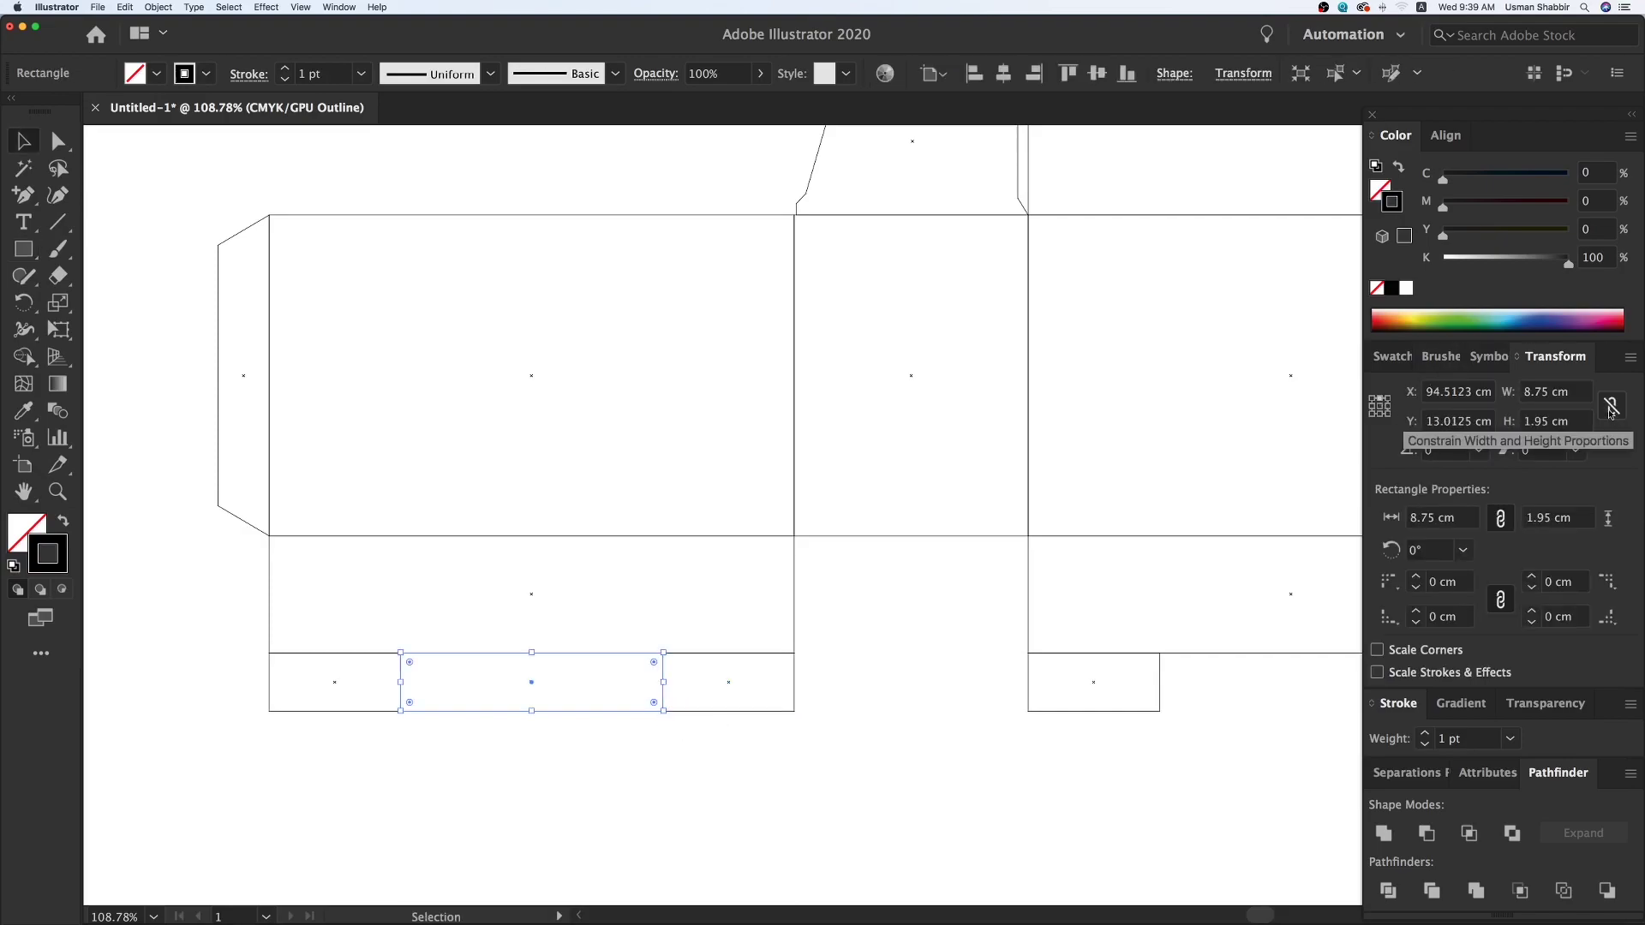
{"action": "left_click", "coordinate": [1581, 391]}
{"action": "type", "text": "-0."}
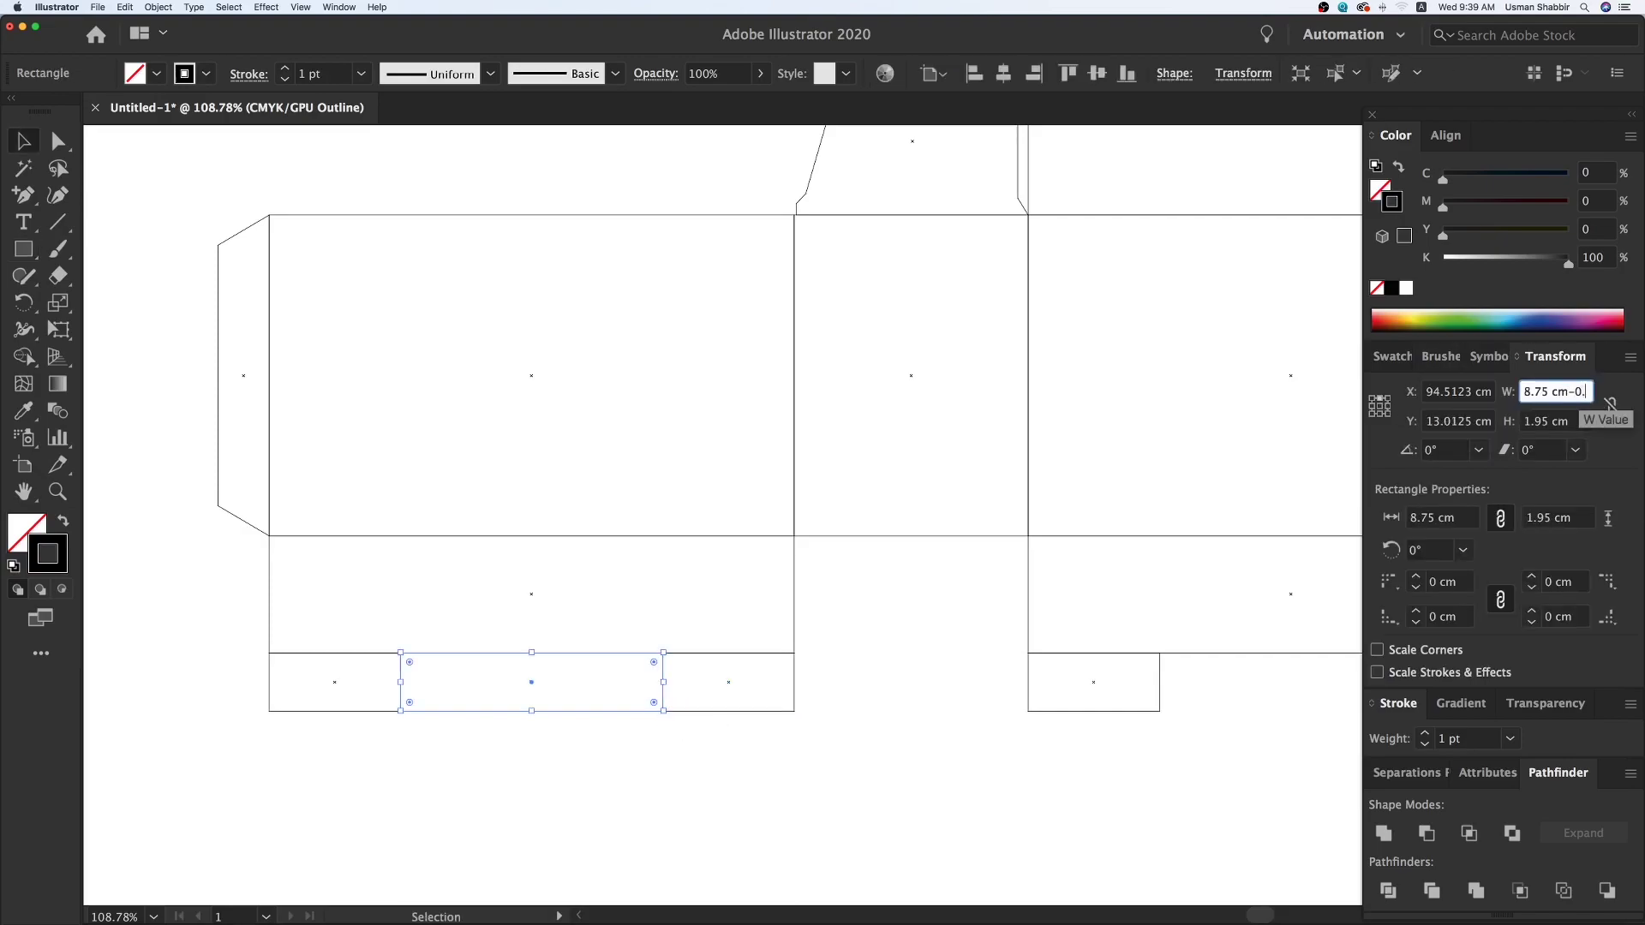
{"action": "type", "text": "1"}
{"action": "key", "text": "Return"}
- Delete the two small side tabs below the first wide panel, leaving the middle rectangle
{"action": "left_click_drag", "start_coordinate": [748, 735], "coordinate": [778, 705]}
{"action": "key", "text": "Delete"}
{"action": "left_click_drag", "start_coordinate": [348, 732], "coordinate": [369, 682]}
{"action": "key", "text": "Delete"}
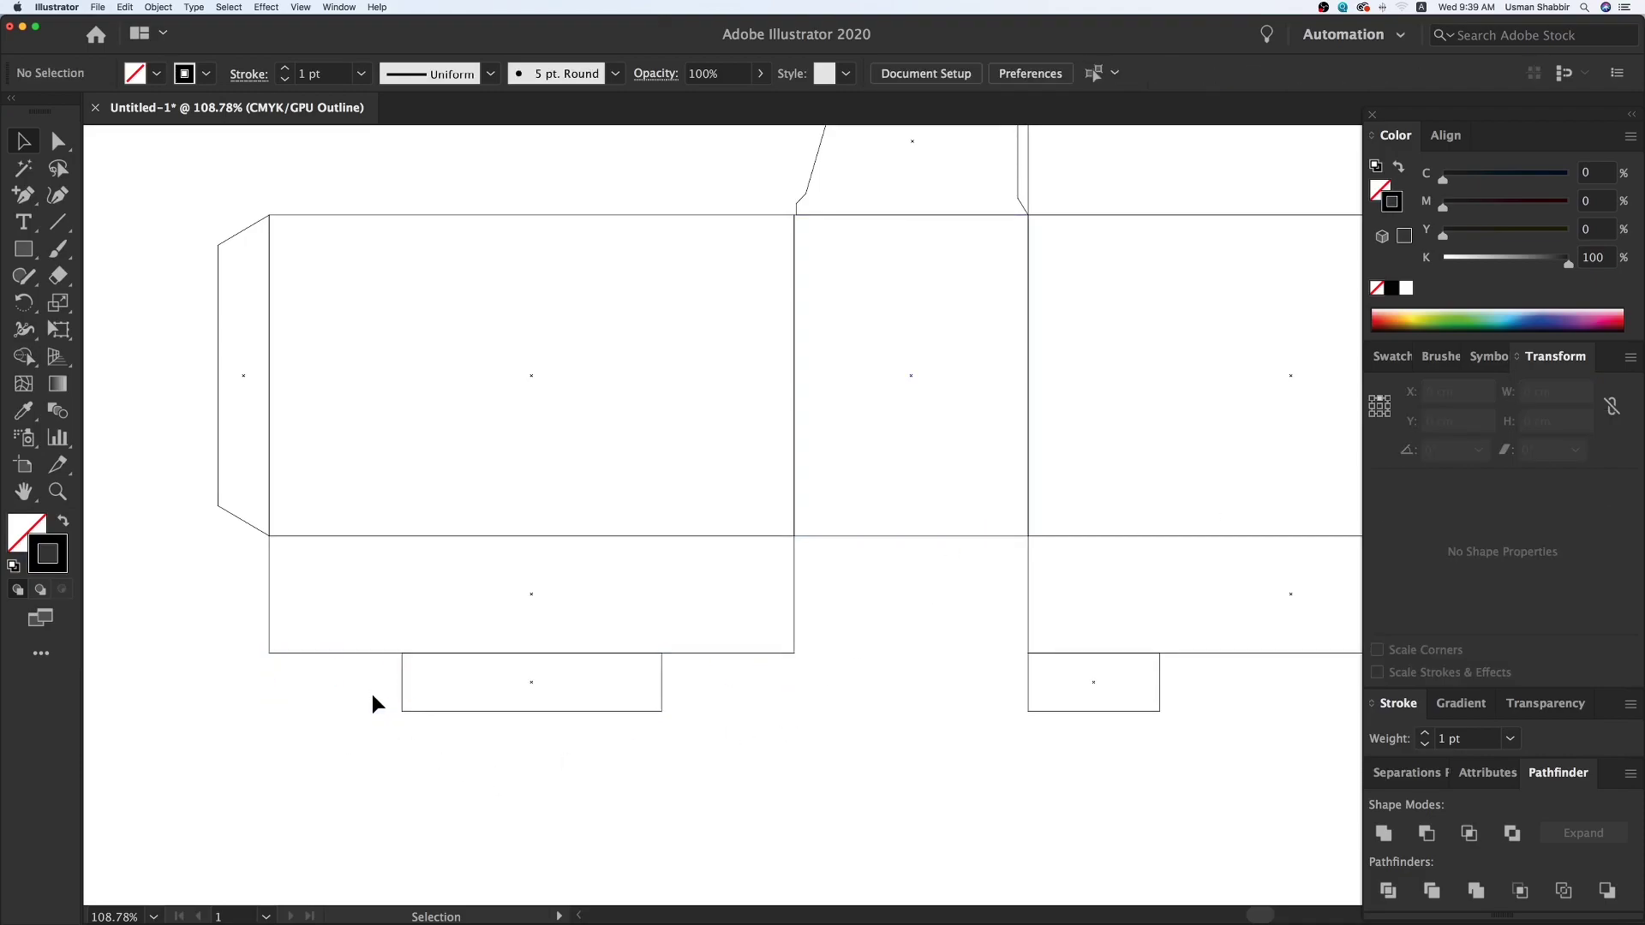
- Unite the bottom panel and the middle rectangle below the first wide panel into one shape
{"action": "key", "text": "super+minus"}
{"action": "key", "text": "super+minus"}
{"action": "left_click_drag", "start_coordinate": [826, 682], "coordinate": [518, 731]}
{"action": "left_click_drag", "start_coordinate": [380, 703], "coordinate": [499, 627]}
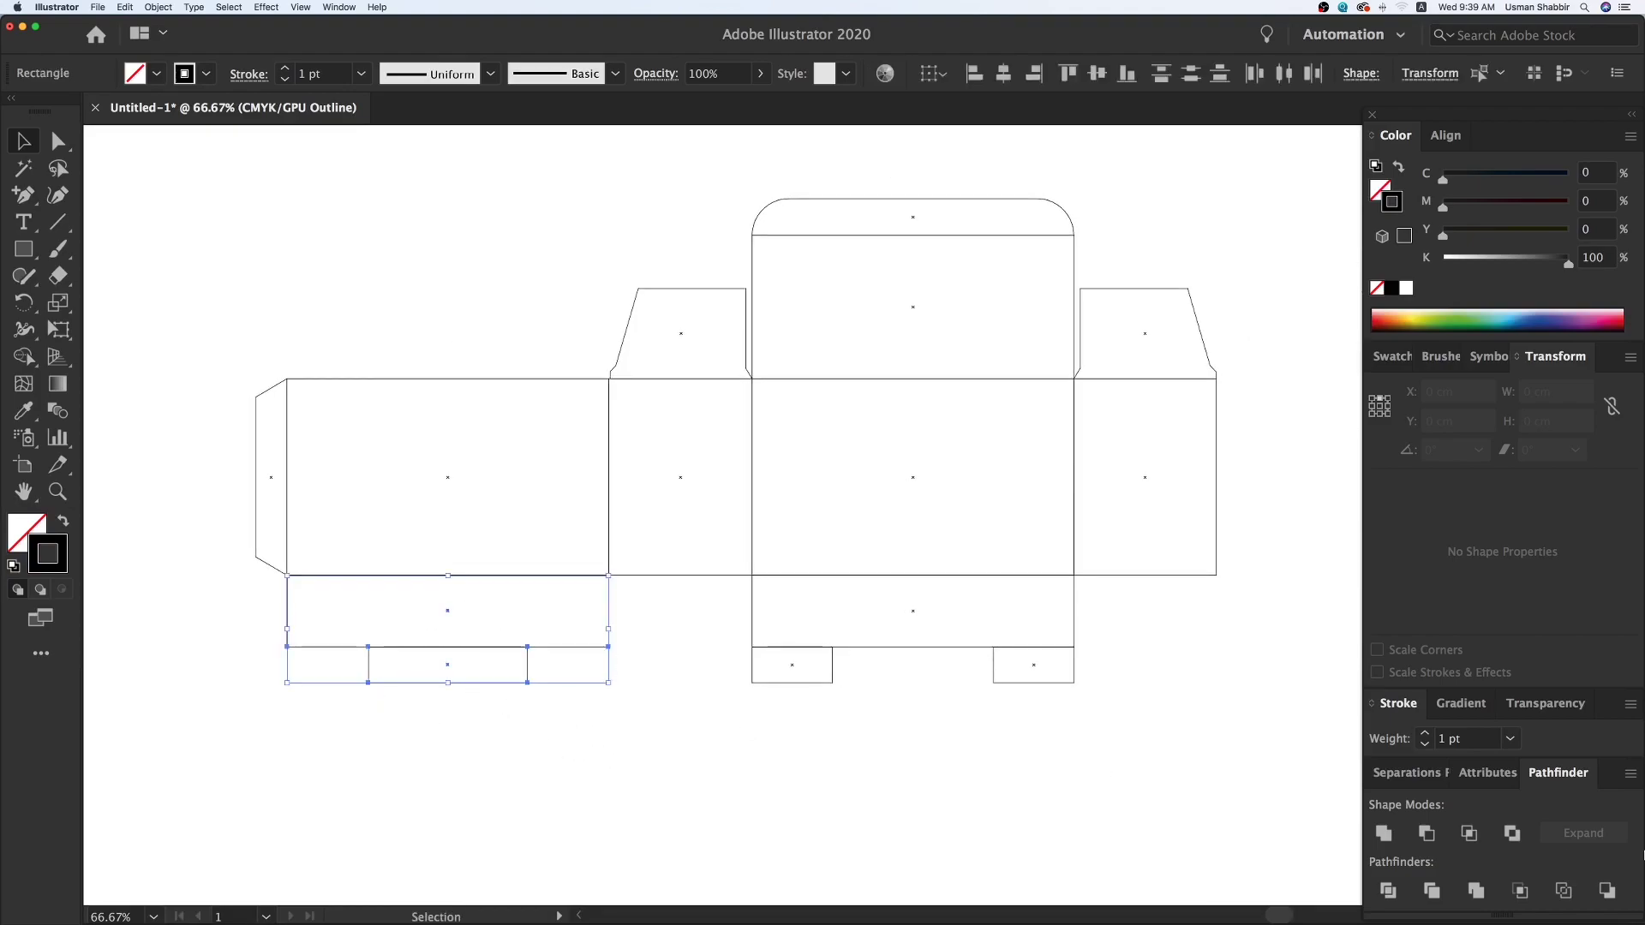
{"action": "left_click", "coordinate": [1382, 836]}
- Remove the two outer lower corner anchor points of the united bottom flap so its sides slant inward to the tab
{"action": "key", "text": "p"}
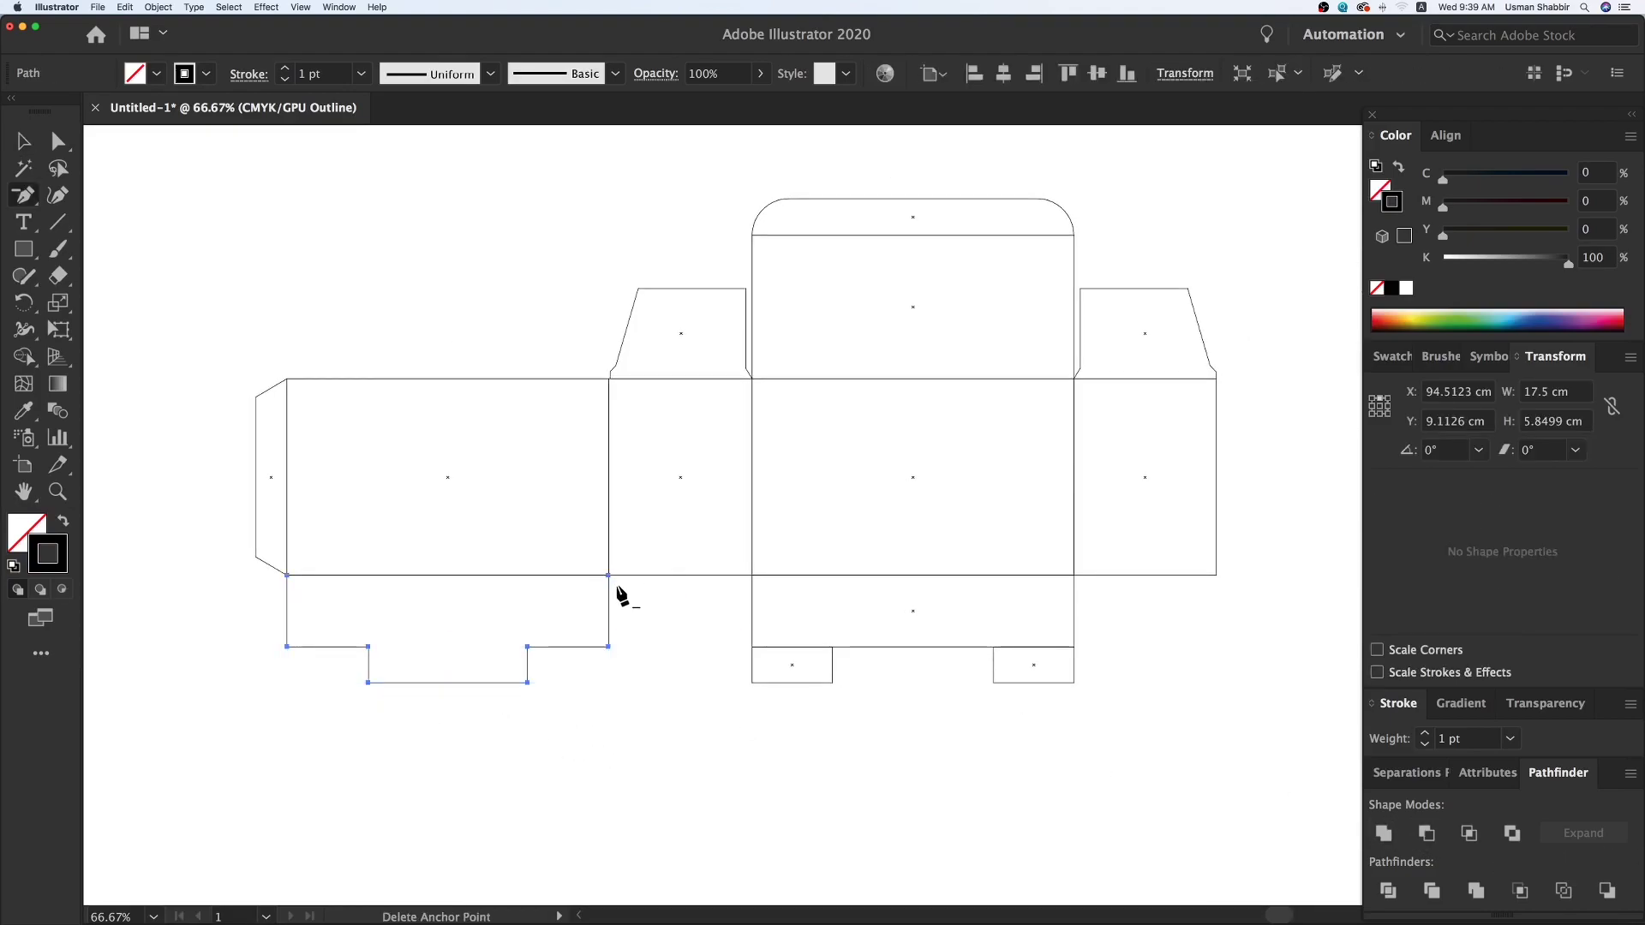
{"action": "left_click", "coordinate": [608, 647]}
{"action": "left_click", "coordinate": [287, 647]}
{"action": "key", "text": "v"}
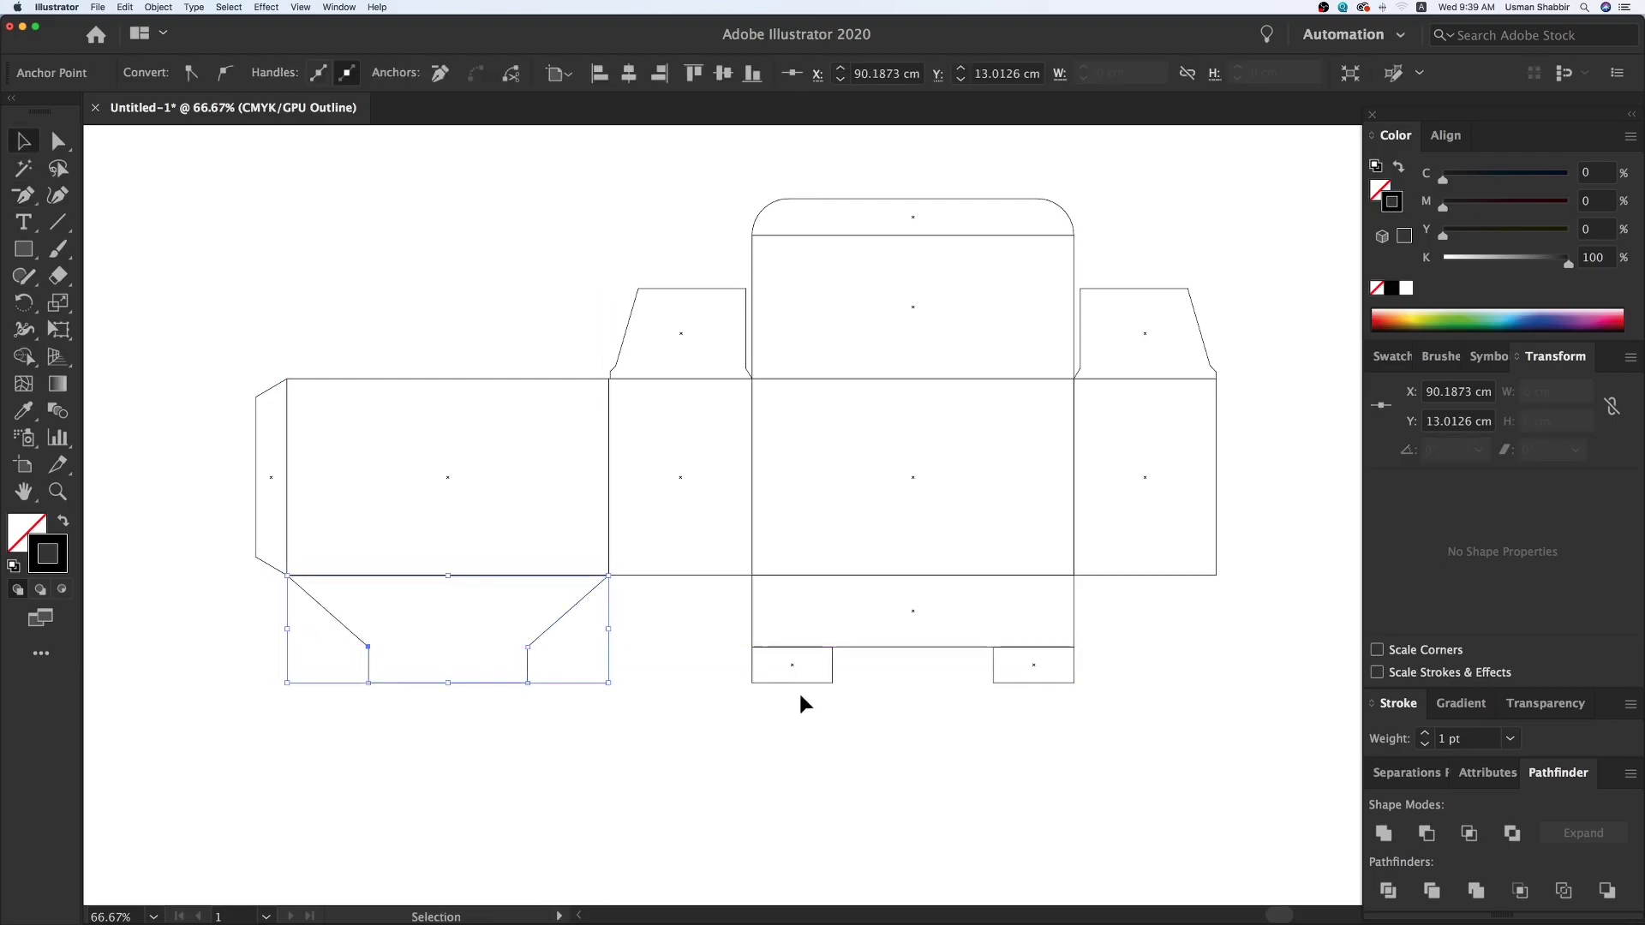
- Unite the bottom panel and its two end tabs below the second wide panel into one notched flap
{"action": "left_click_drag", "start_coordinate": [811, 694], "coordinate": [1160, 612]}
{"action": "left_click", "coordinate": [1382, 832]}
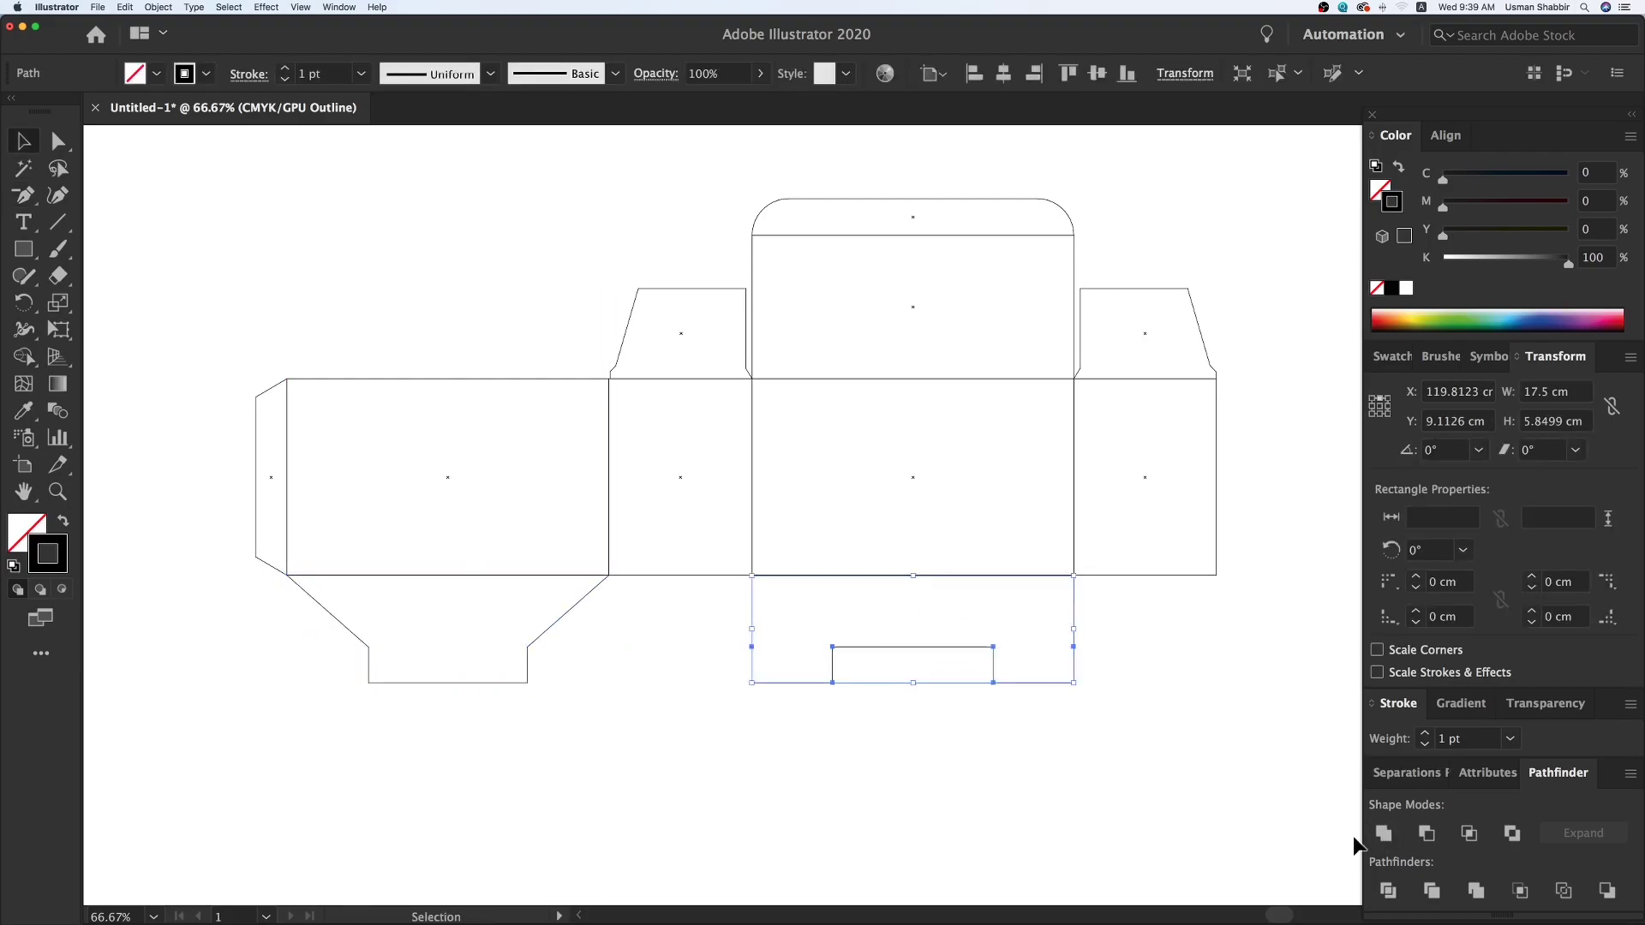
{"action": "left_click", "coordinate": [1157, 698]}
{"action": "key", "text": "z"}
{"action": "left_click_drag", "start_coordinate": [666, 692], "coordinate": [869, 618]}
{"action": "key", "text": "v"}
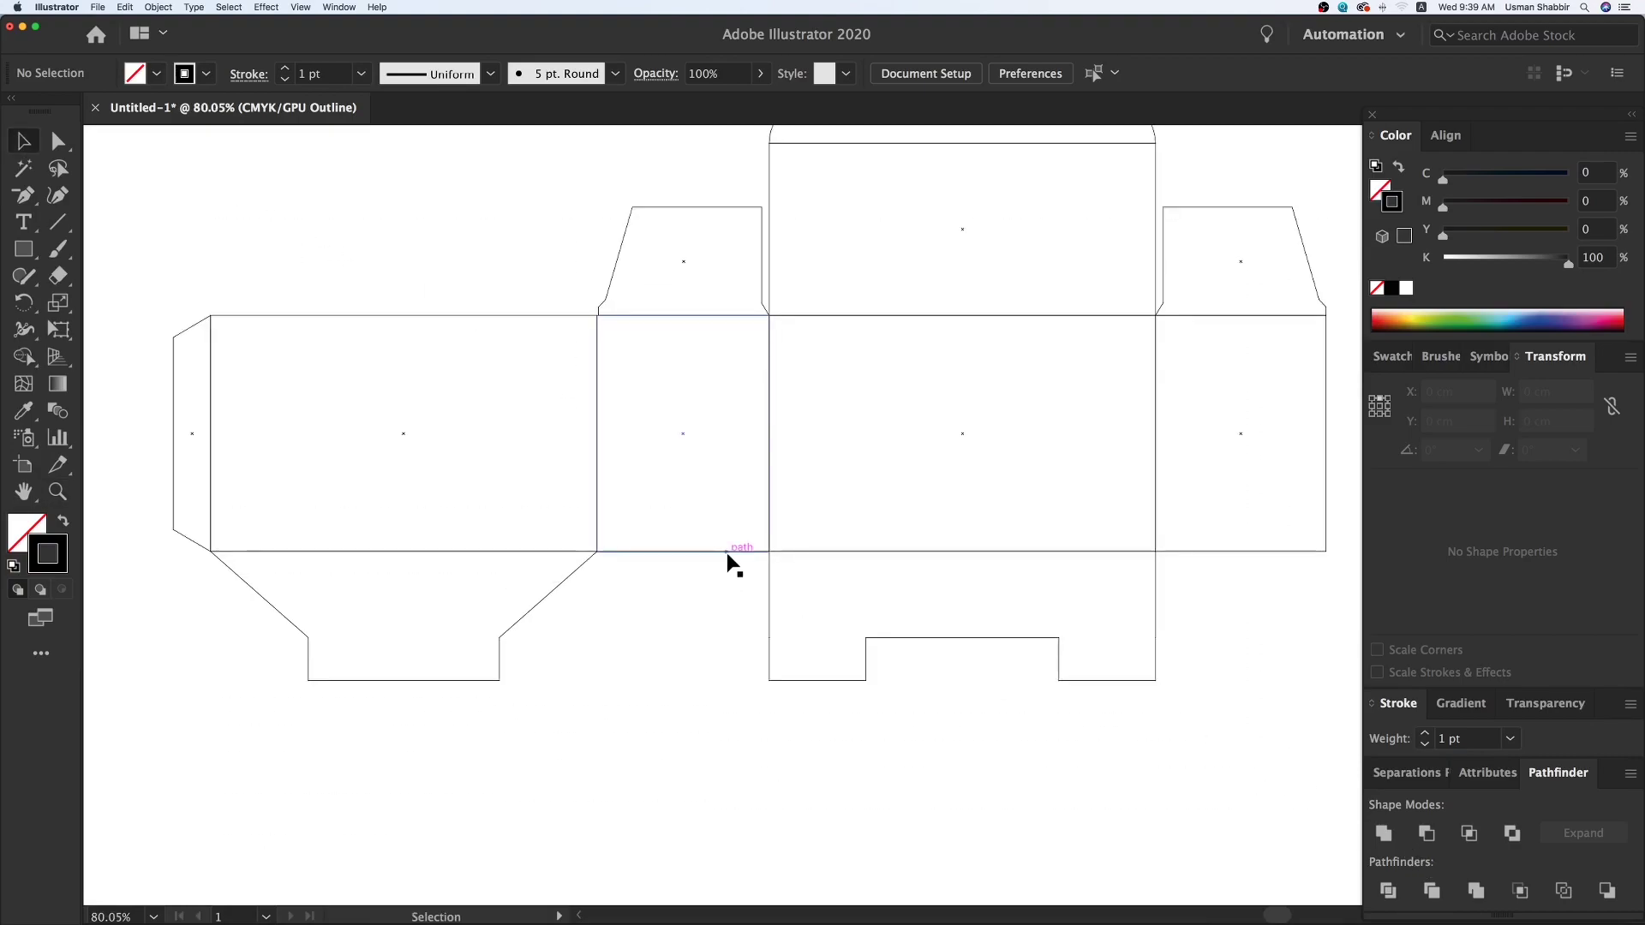
{"action": "key", "text": "super+minus"}
{"action": "key", "text": "super+y"}
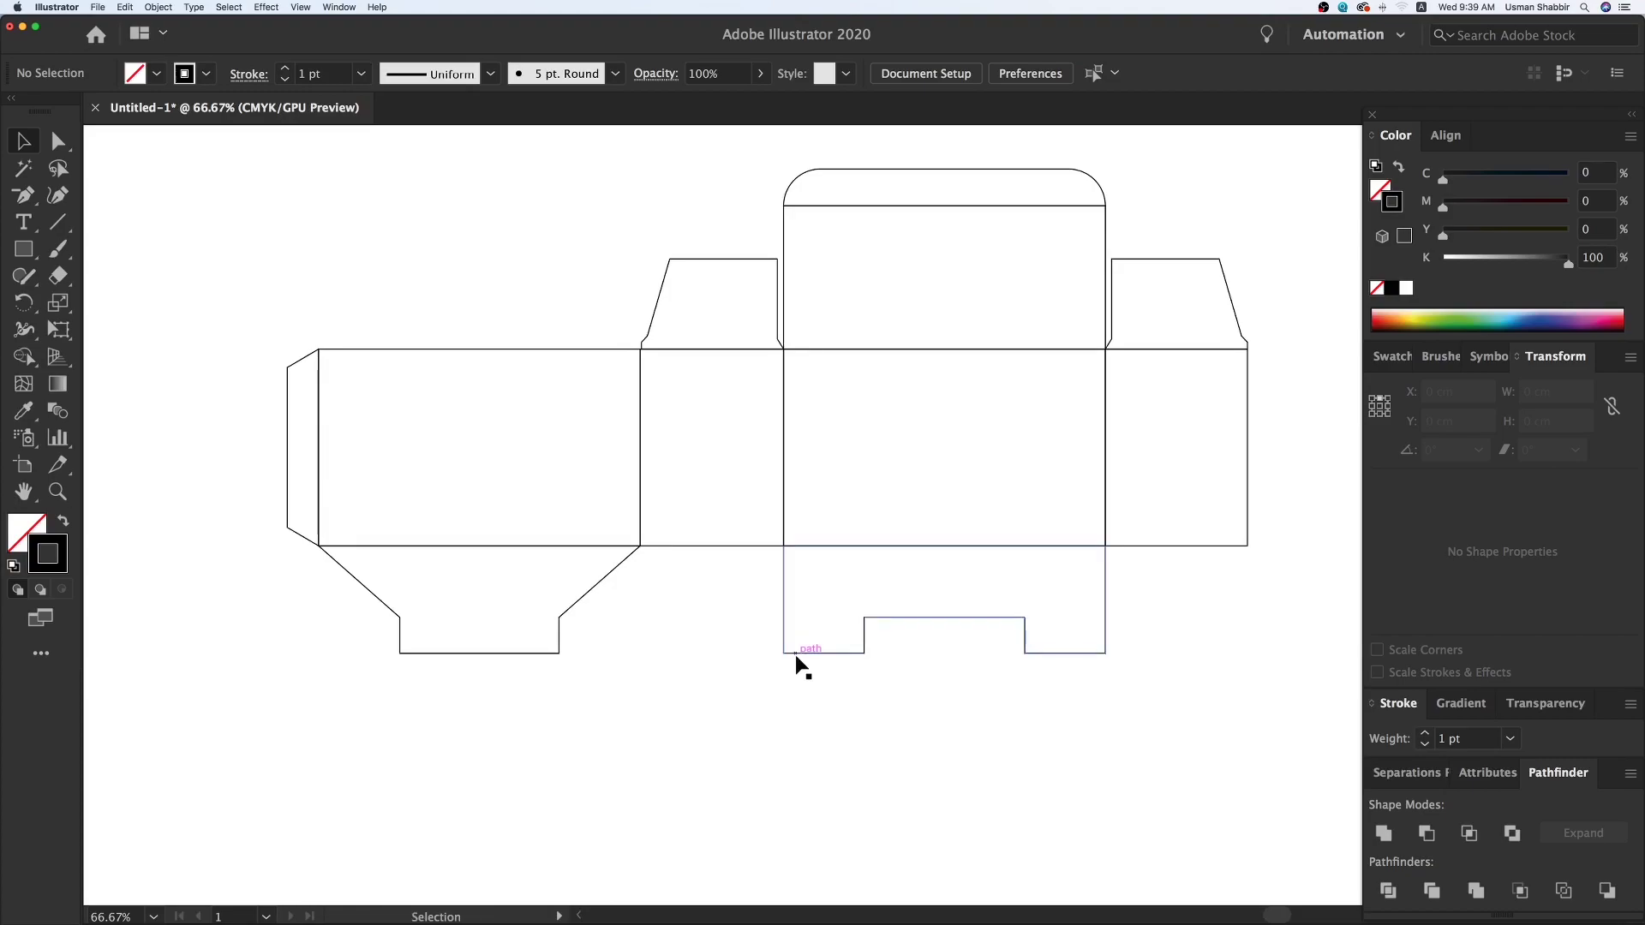
{"action": "key", "text": "super+y"}
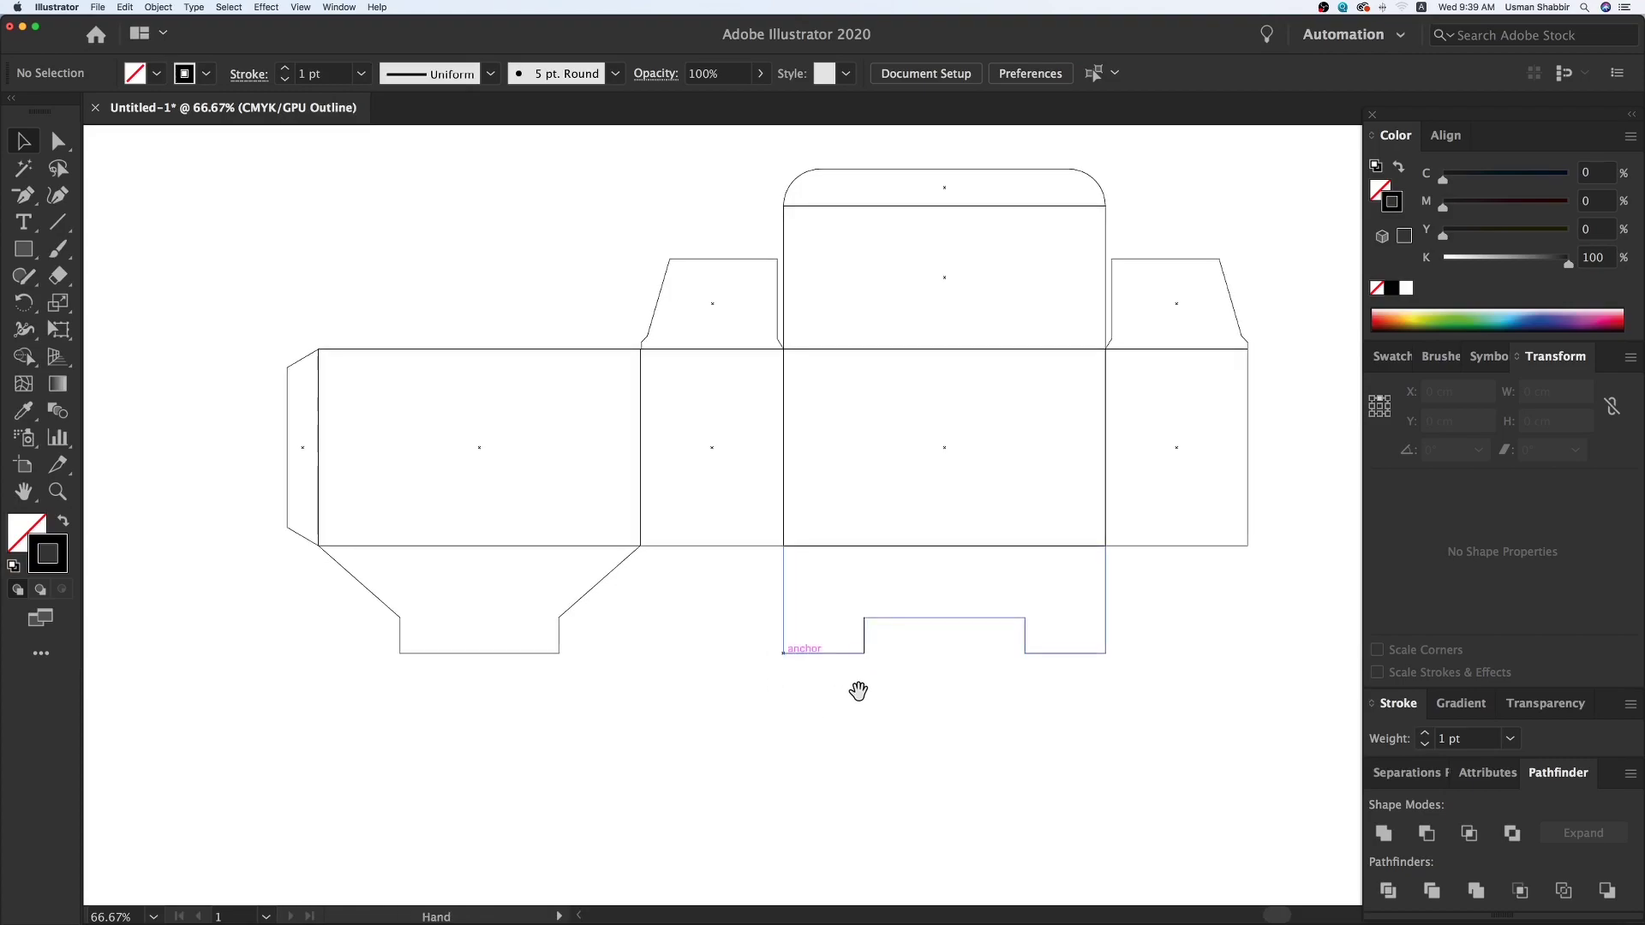
- Copy the narrow side panel between the wide panels flush below itself and set the copy's height to 5.35 cm
{"action": "left_click_drag", "start_coordinate": [856, 687], "coordinate": [752, 630]}
{"action": "left_click_drag", "start_coordinate": [691, 517], "coordinate": [687, 713]}
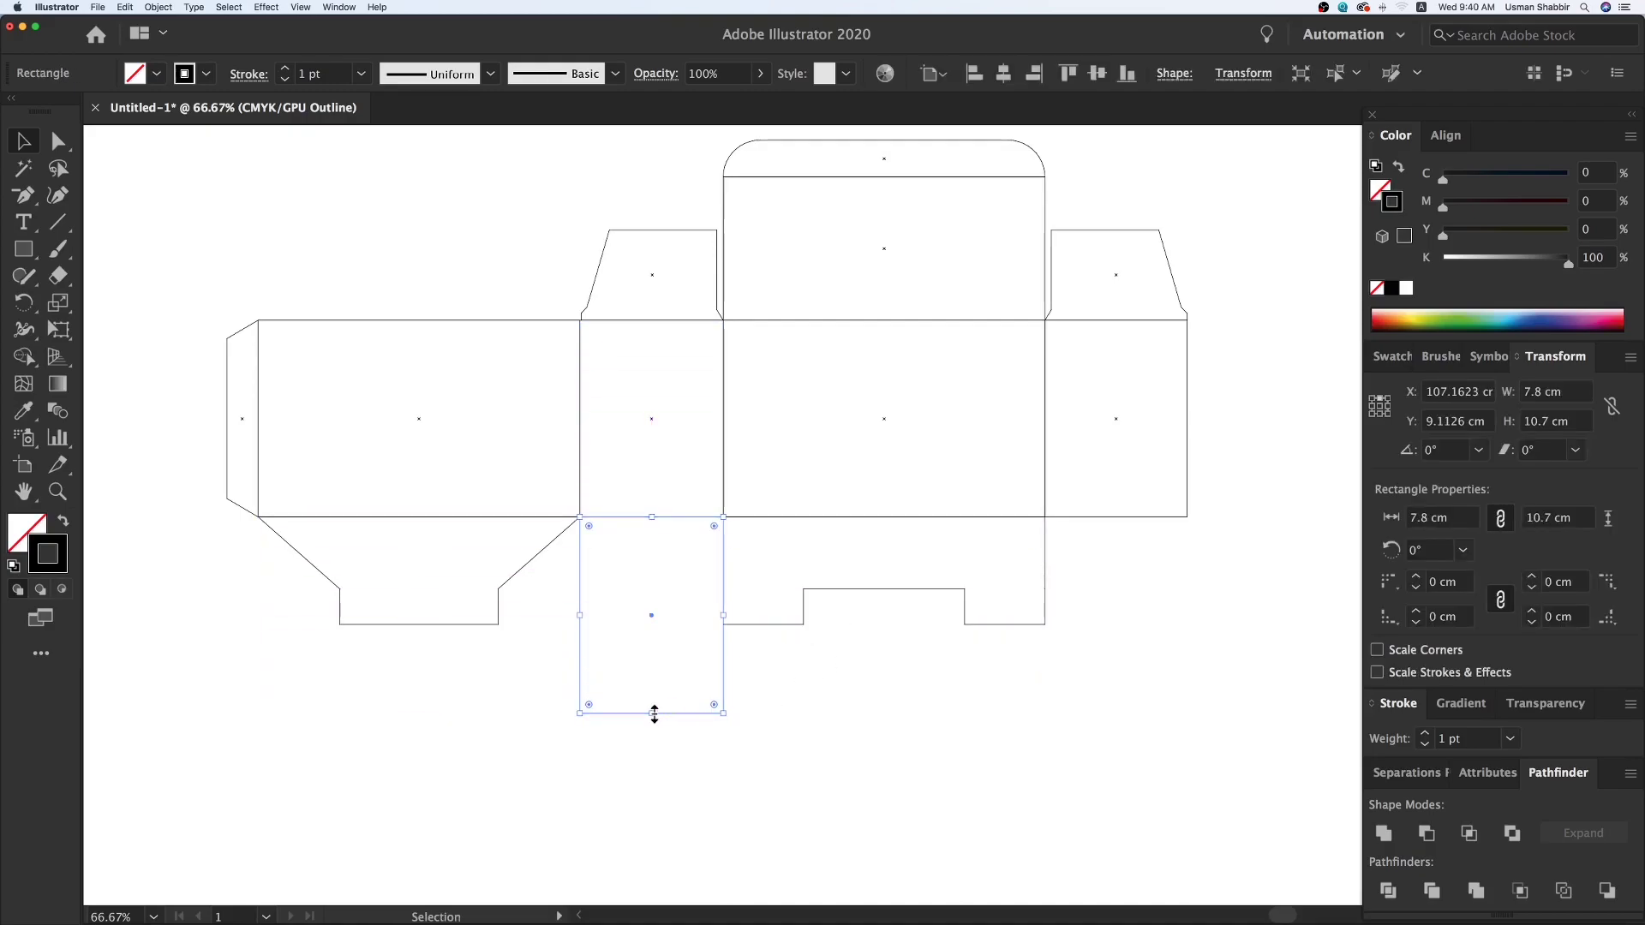
{"action": "left_click", "coordinate": [1577, 418]}
{"action": "type", "text": "/2"}
{"action": "key", "text": "Return"}
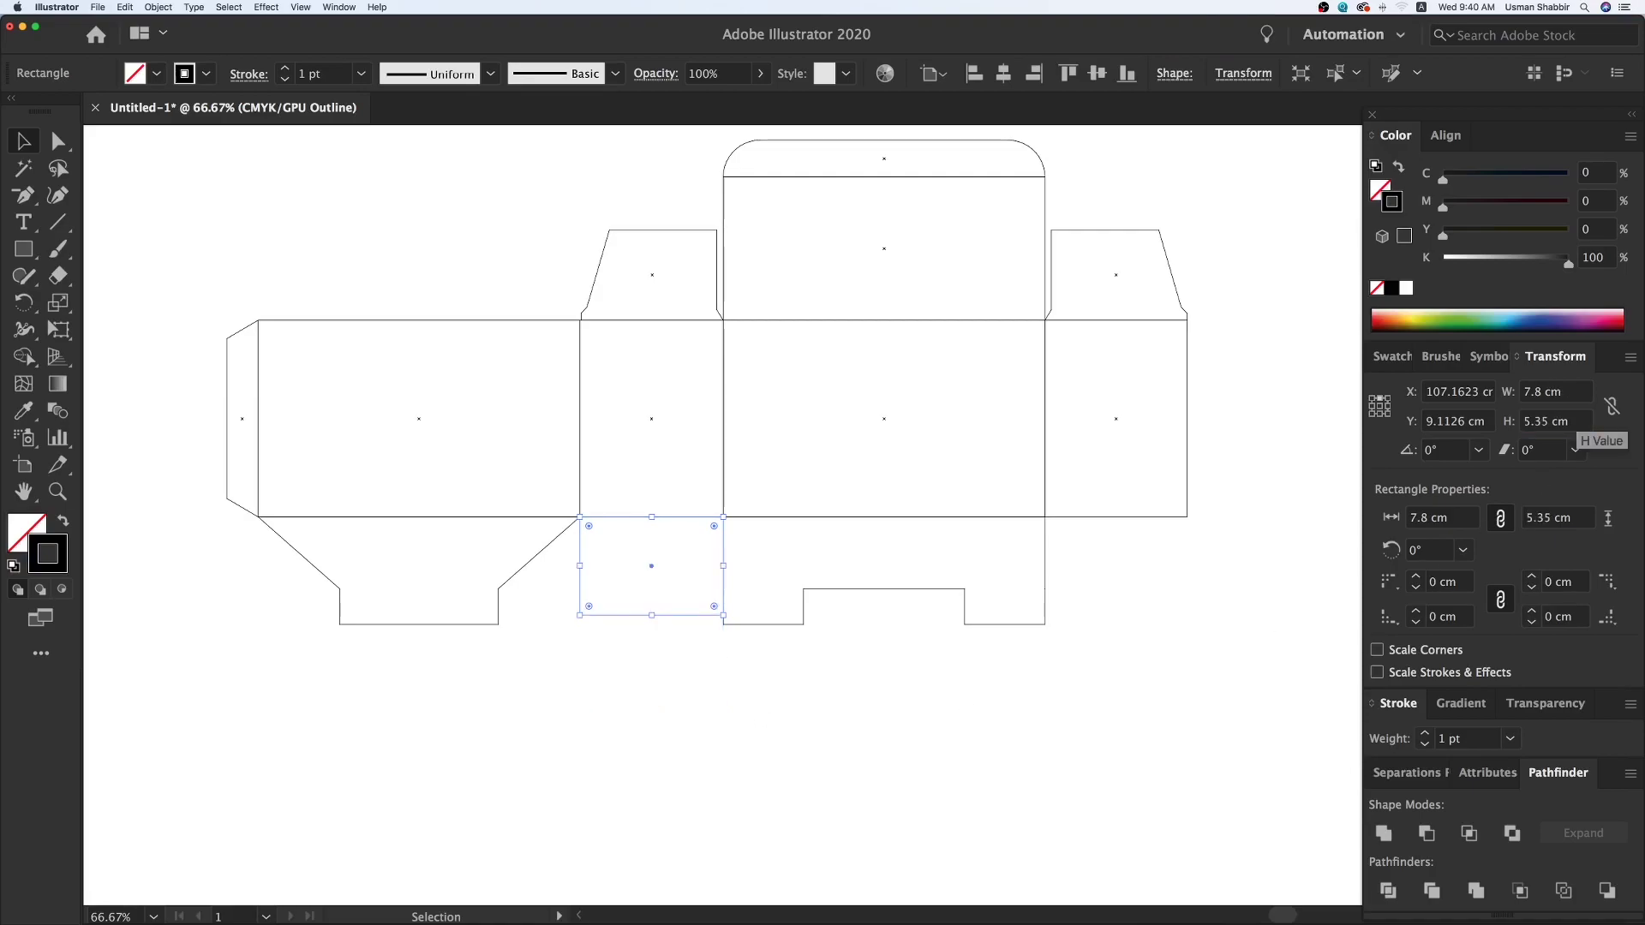
- Resize the narrow bottom panel to about 3.65 cm high and place an identical copy flush below it
{"action": "left_click_drag", "start_coordinate": [654, 619], "coordinate": [672, 653]}
{"action": "left_click", "coordinate": [667, 586]}
- Halve the width of the lower 7.8 cm rectangle, keeping its left edge in place
{"action": "left_click", "coordinate": [1372, 415]}
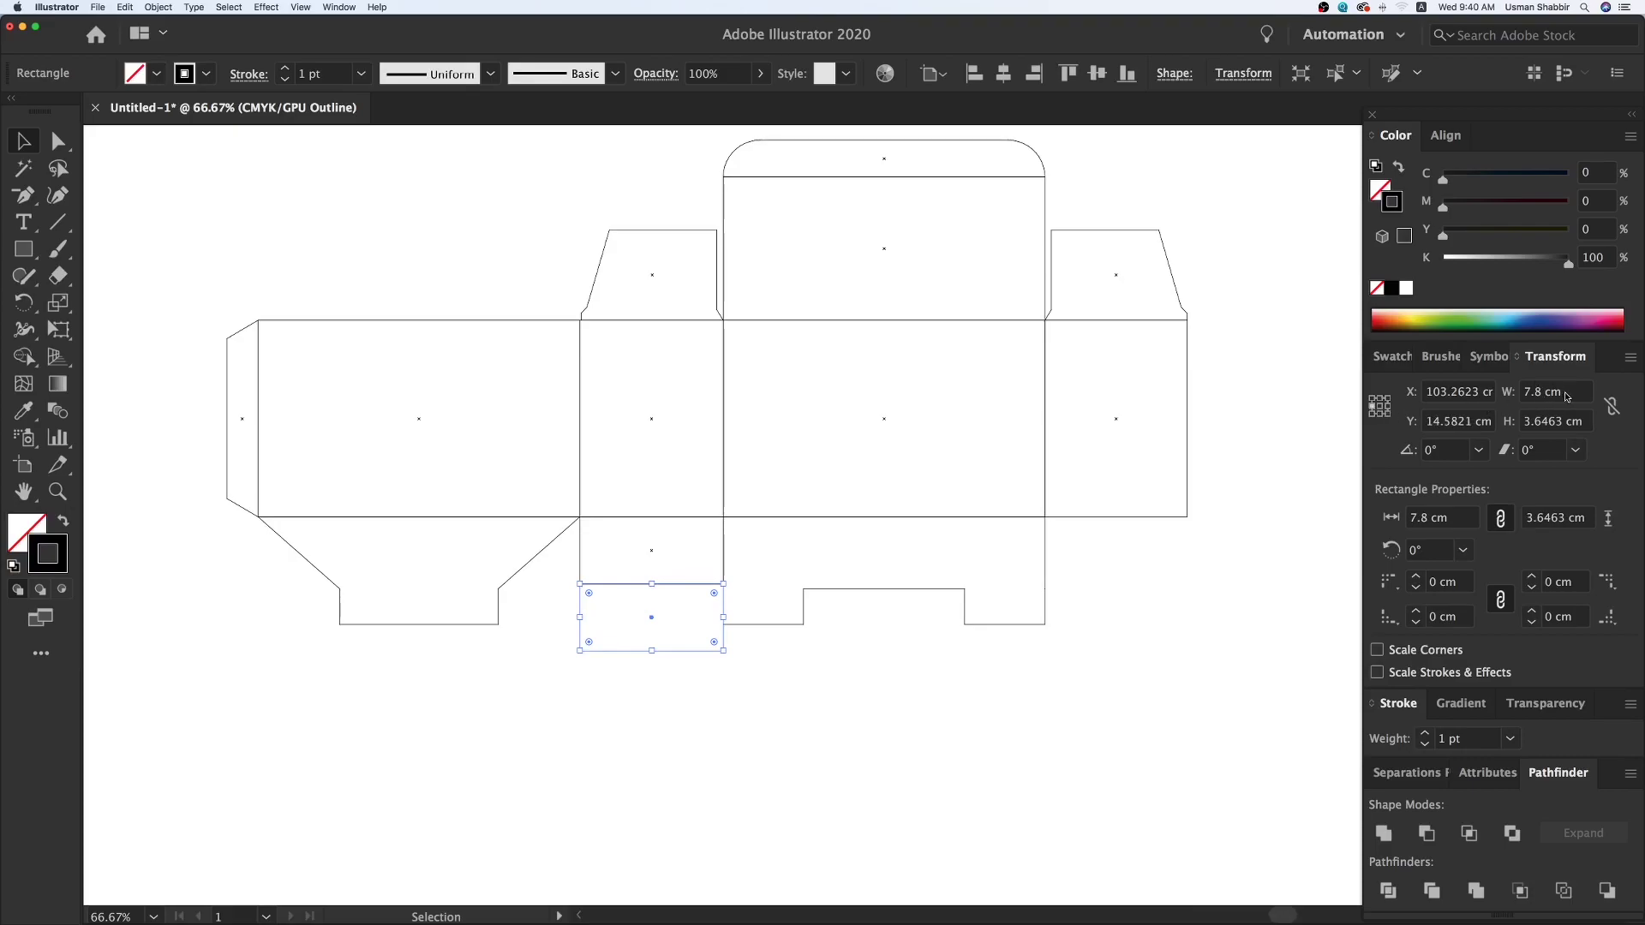
{"action": "left_click", "coordinate": [1566, 396]}
{"action": "type", "text": "/2"}
{"action": "key", "text": "Return"}
- Try to unite the narrow bottom panel with the half-width rectangle below it, and ungroup the pieces
{"action": "left_click_drag", "start_coordinate": [616, 682], "coordinate": [677, 569]}
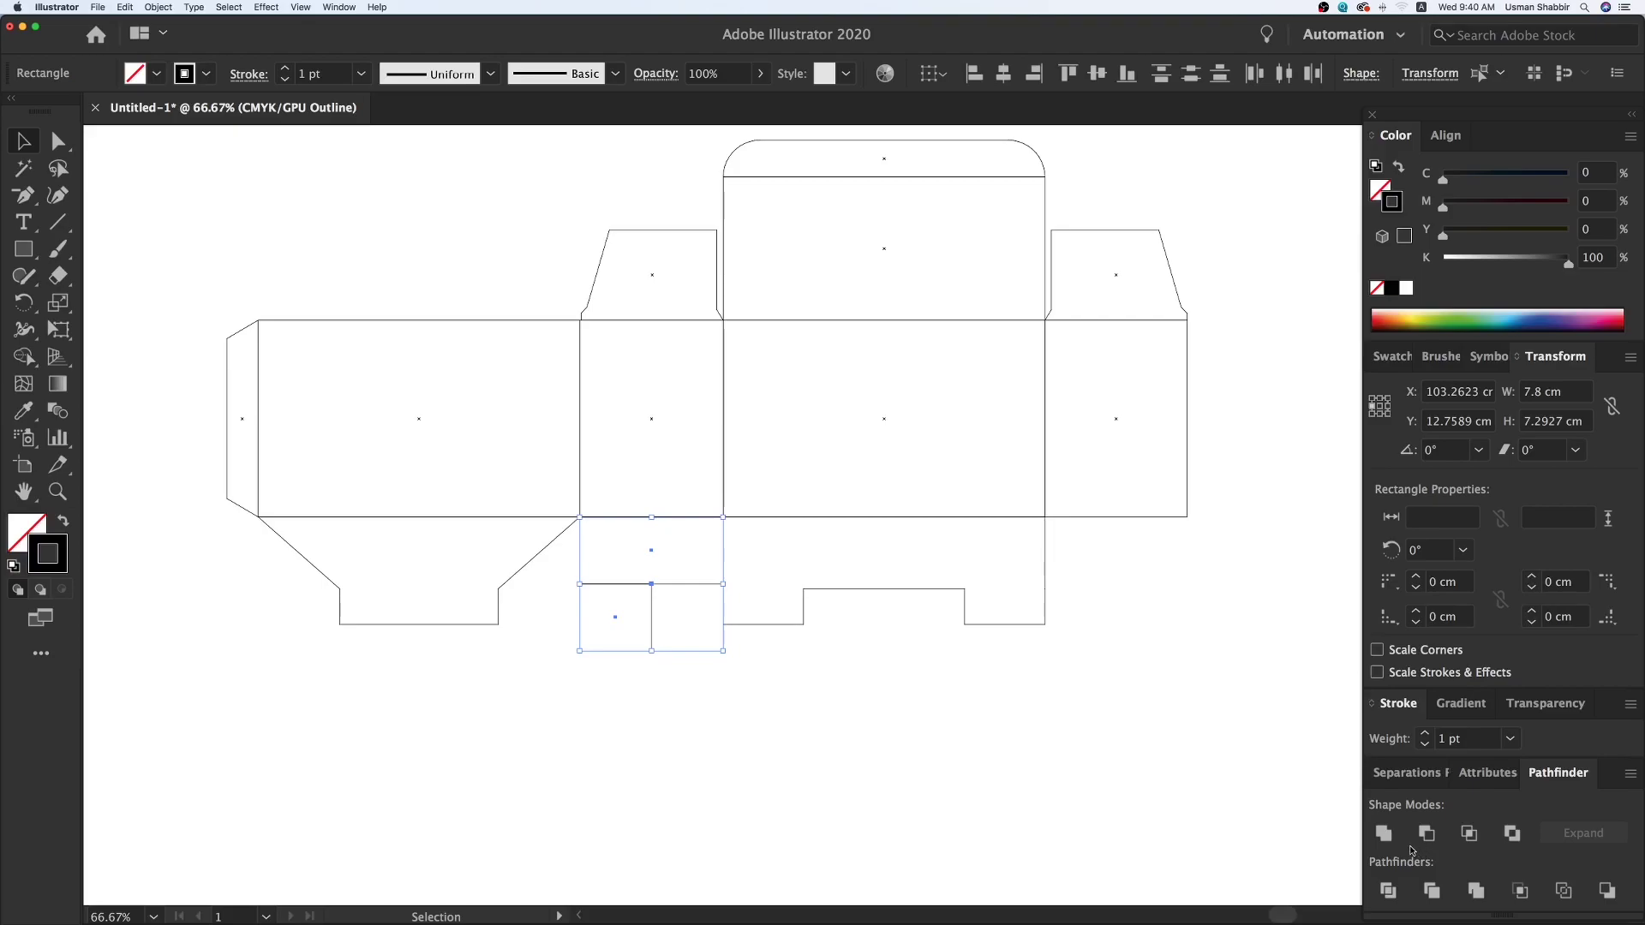
{"action": "left_click", "coordinate": [1375, 834]}
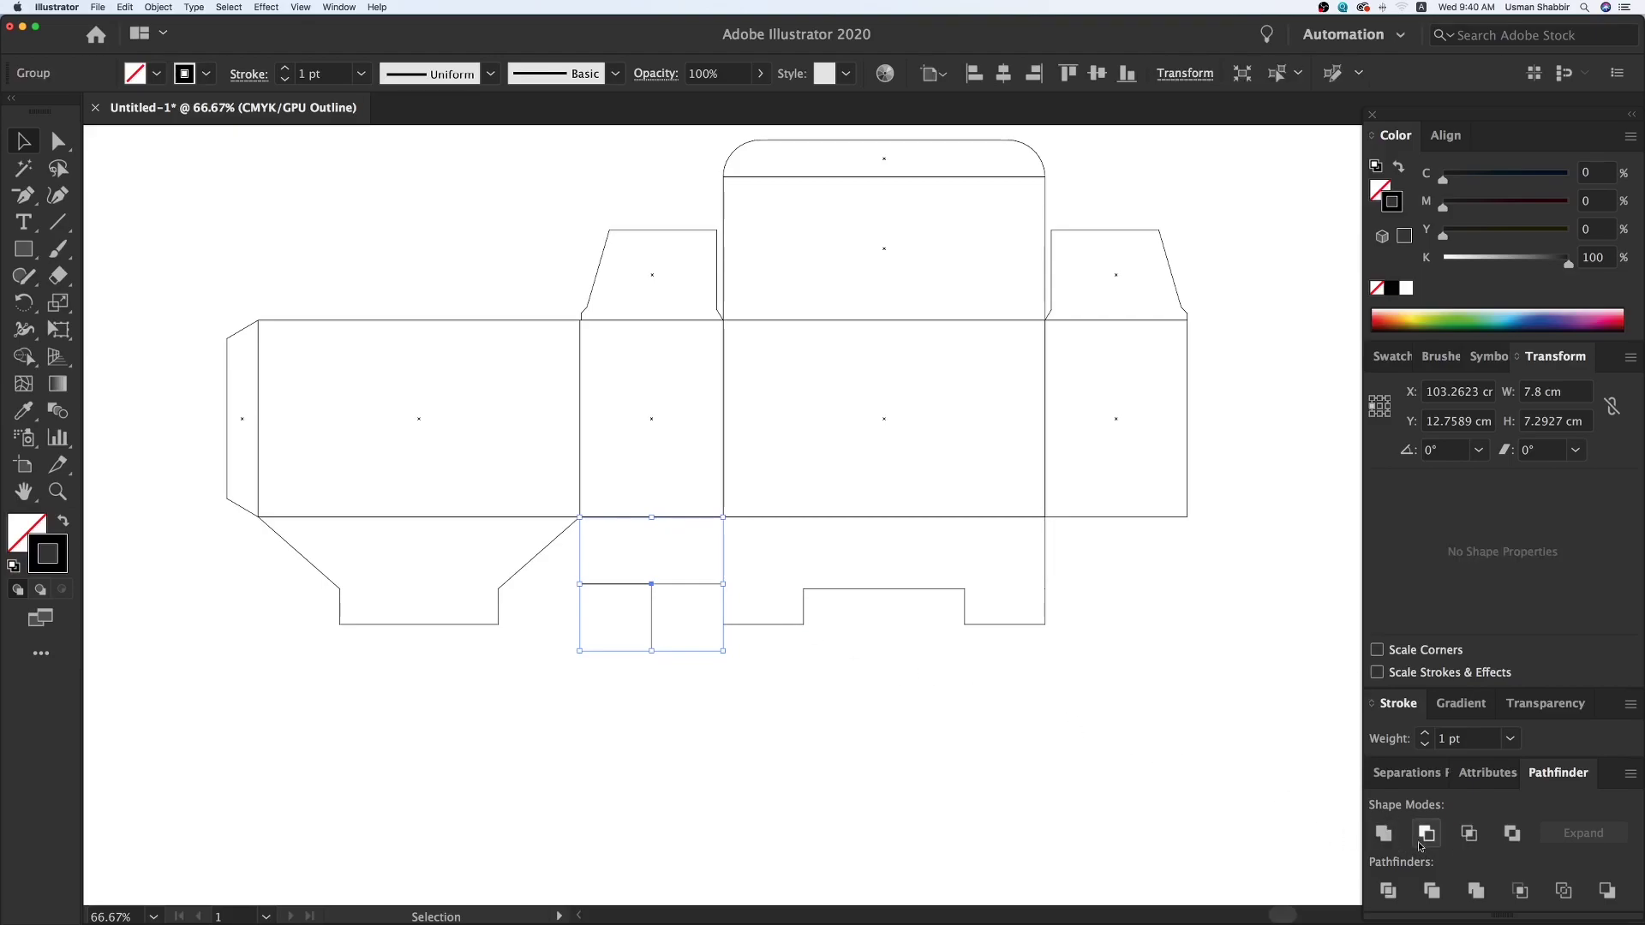
{"action": "left_click", "coordinate": [680, 675]}
{"action": "left_click", "coordinate": [653, 613]}
{"action": "key", "text": "z"}
{"action": "left_click_drag", "start_coordinate": [492, 456], "coordinate": [757, 717]}
{"action": "key", "text": "v"}
{"action": "right_click", "coordinate": [807, 640]}
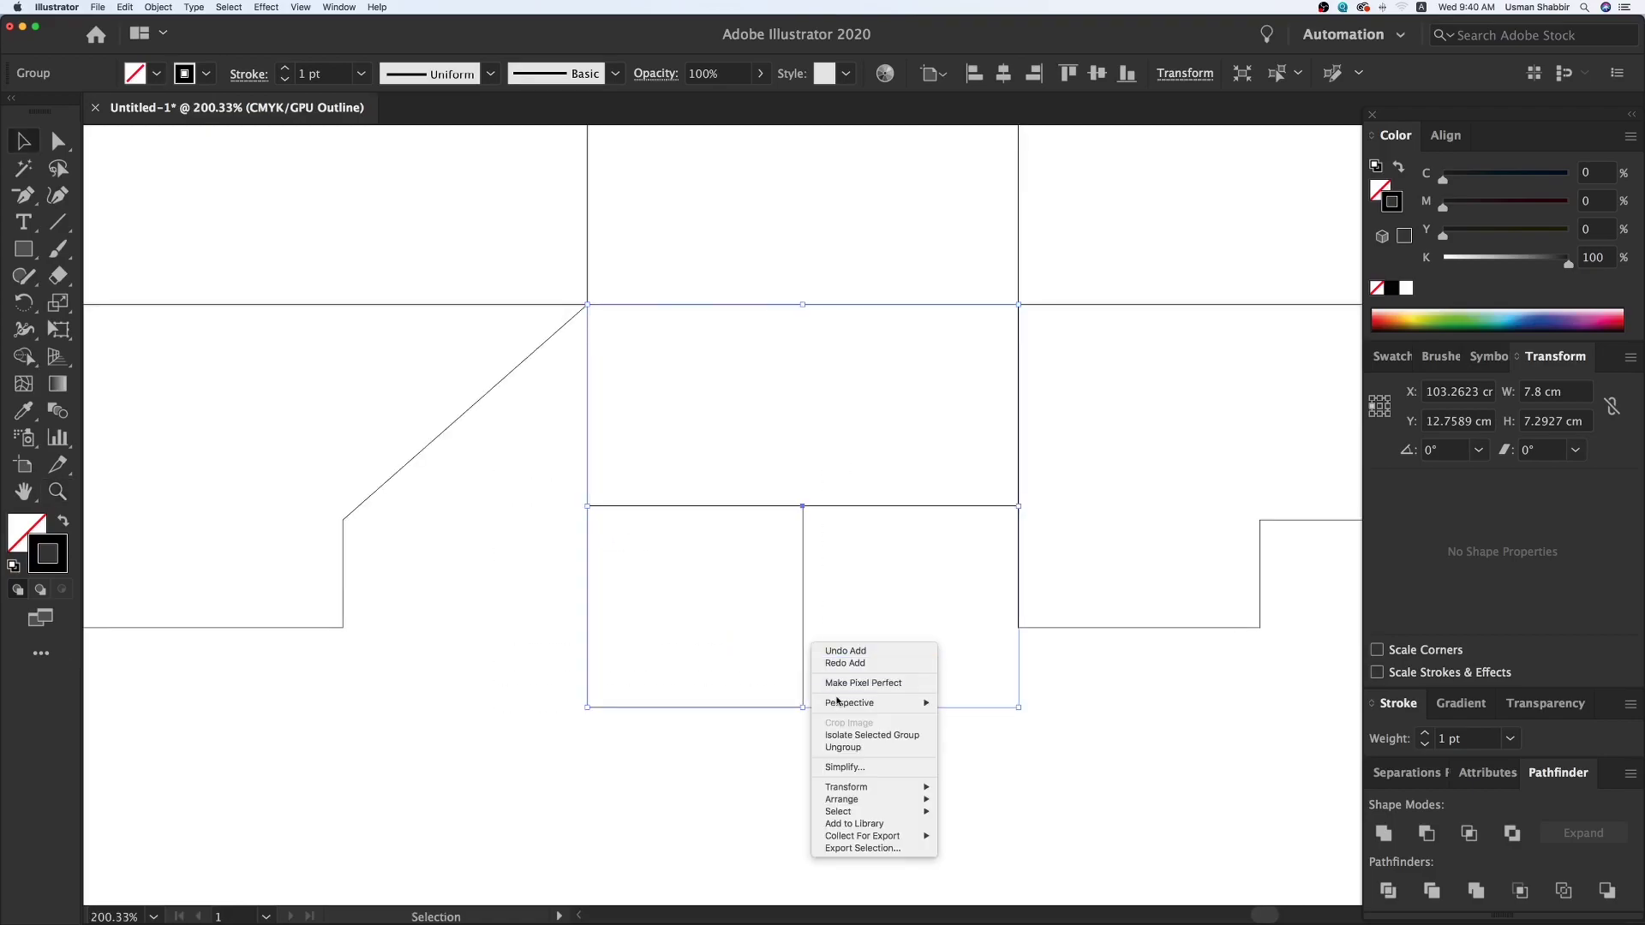
{"action": "left_click", "coordinate": [845, 748]}
{"action": "left_click", "coordinate": [867, 589]}
- Move the half-width rectangle up about 0.06 cm to overlap the narrow bottom panel and unite both into one shape
{"action": "left_click_drag", "start_coordinate": [803, 590], "coordinate": [803, 586]}
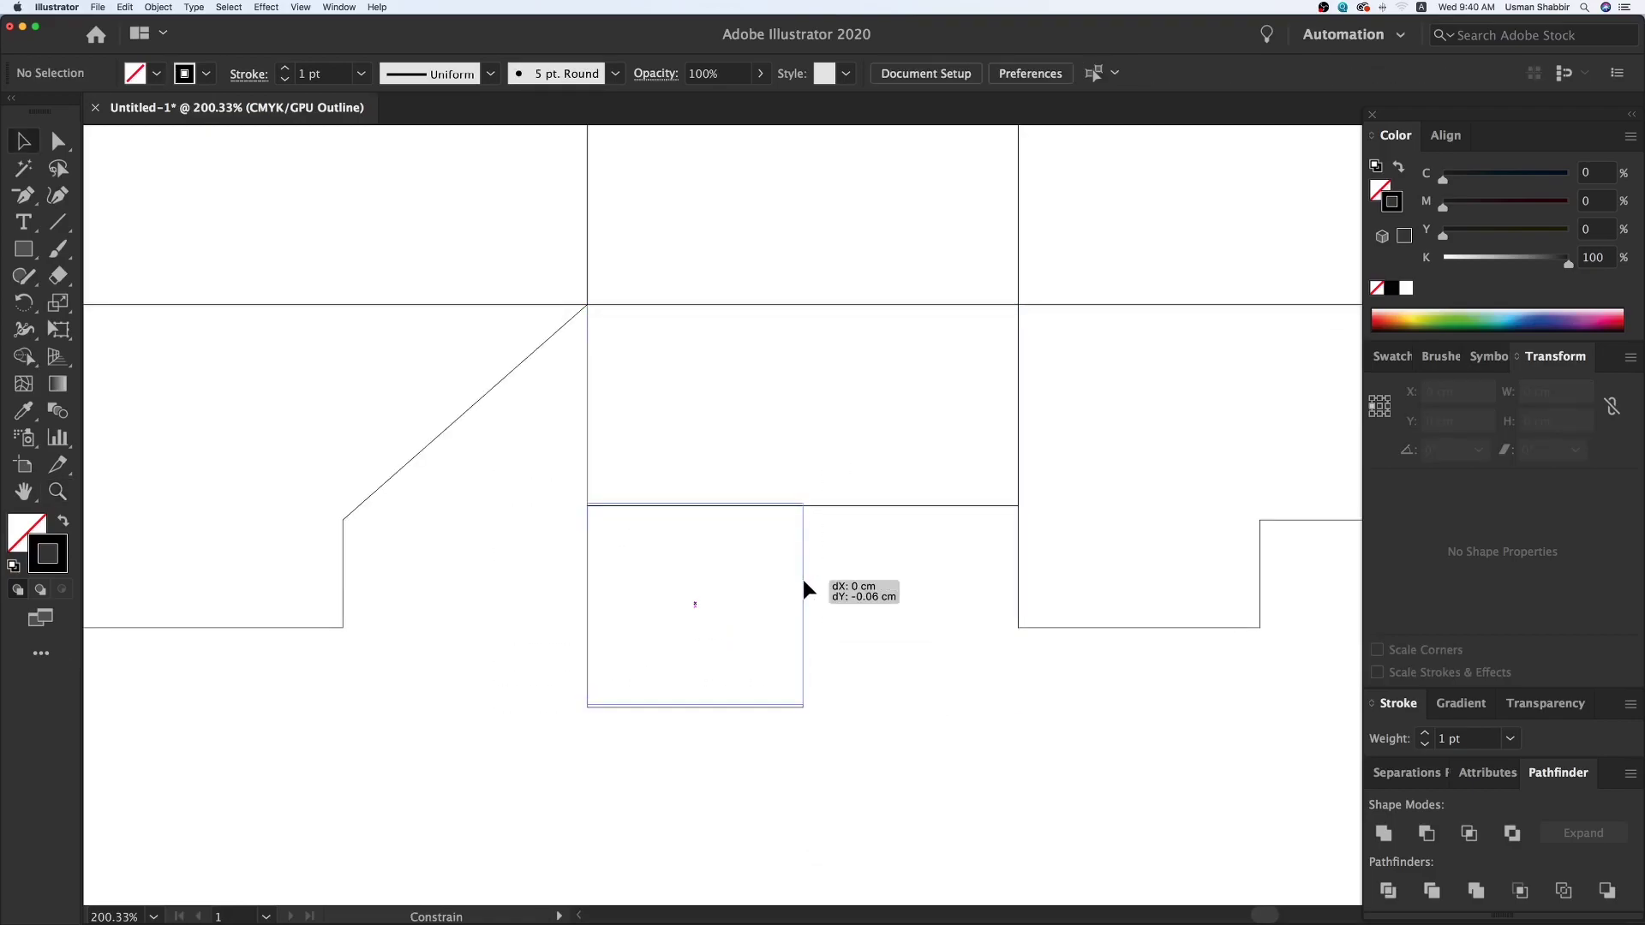
{"action": "left_click", "coordinate": [1384, 832]}
- Isolate the narrow bottom flap and delete its outer right corner anchor point to give that side a slanted edge
{"action": "double_click", "coordinate": [988, 504]}
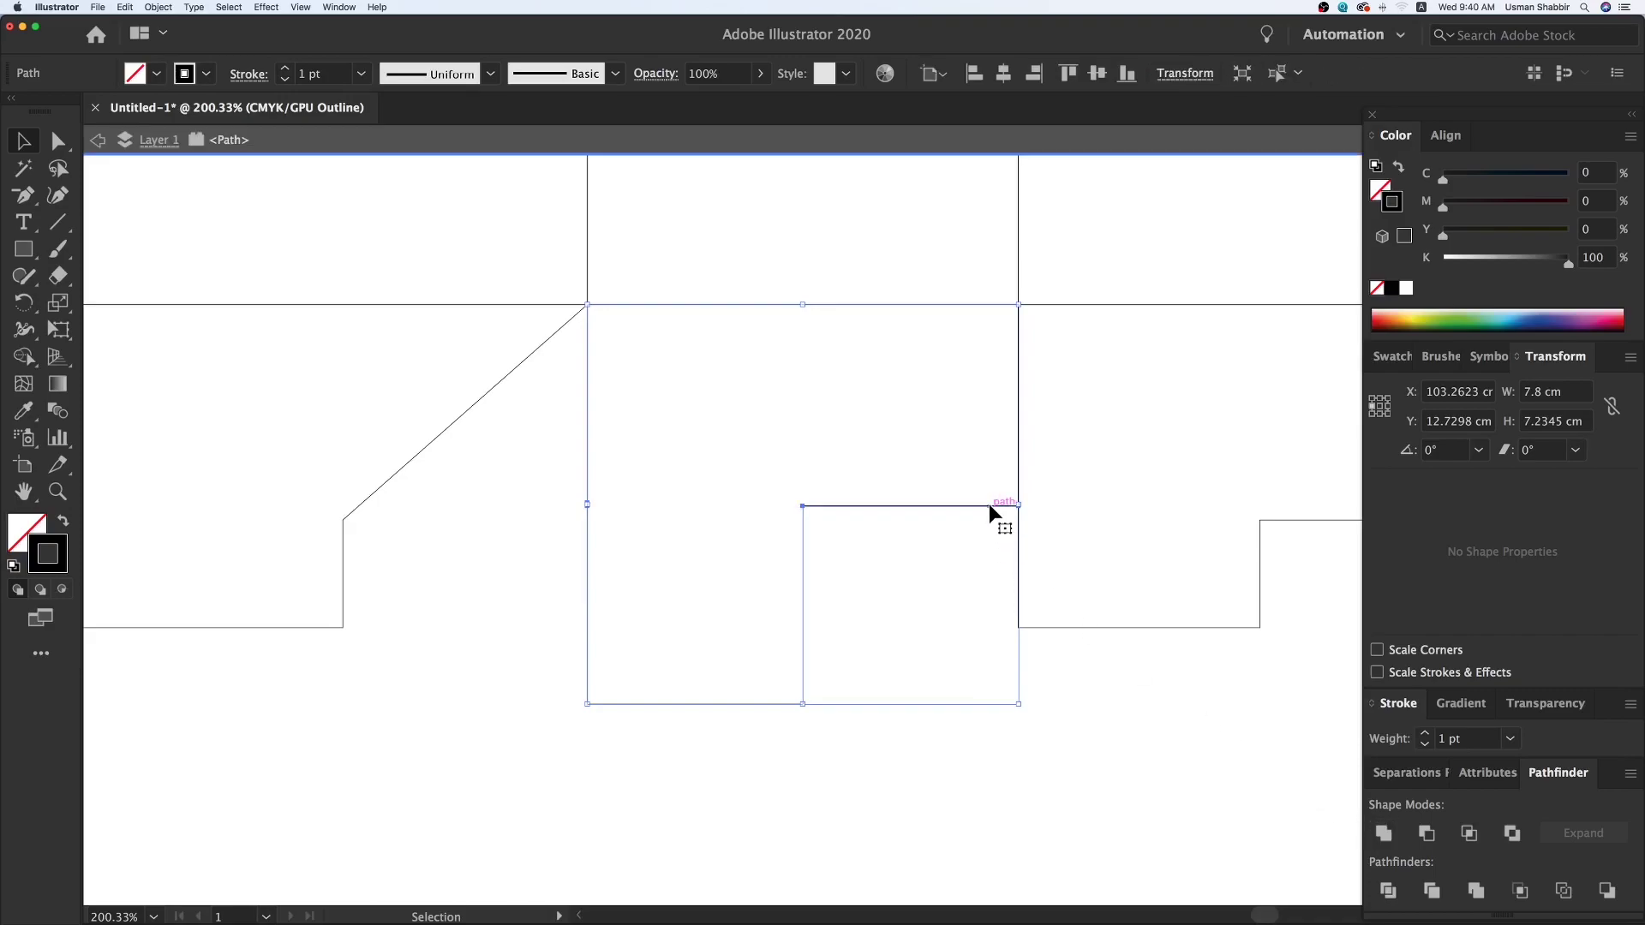
{"action": "key", "text": "p"}
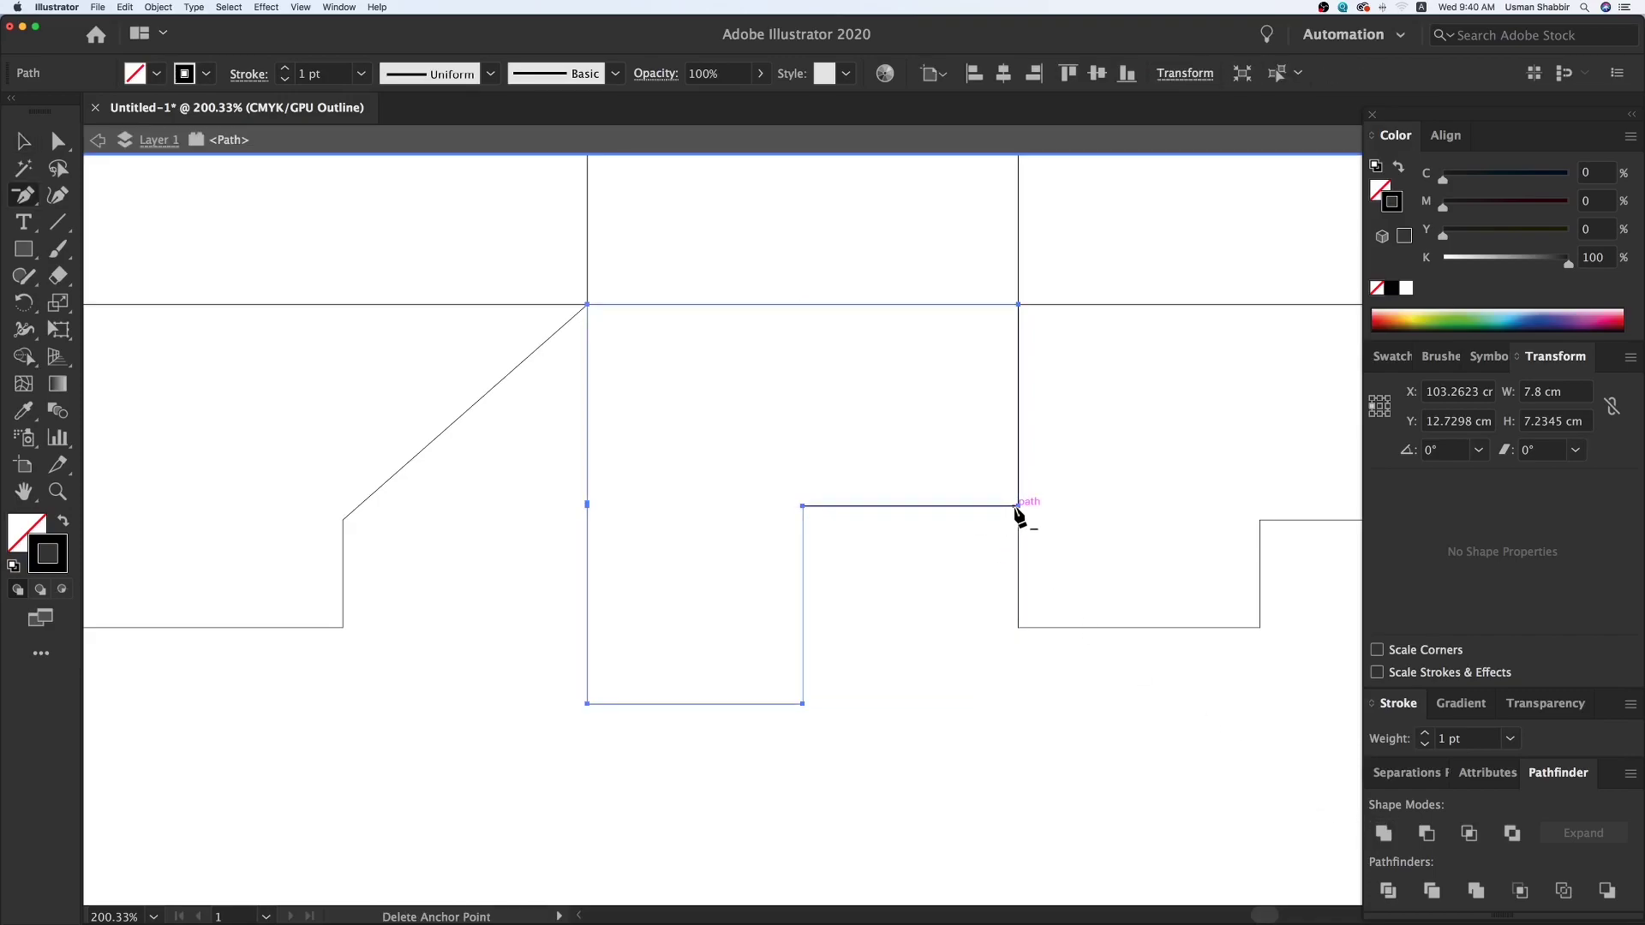
{"action": "left_click", "coordinate": [1018, 507]}
{"action": "key", "text": "v"}
{"action": "key", "text": "Escape"}
{"action": "key", "text": "super+minus"}
{"action": "key", "text": "super+minus"}
{"action": "key", "text": "super+minus"}
{"action": "key", "text": "super+minus"}
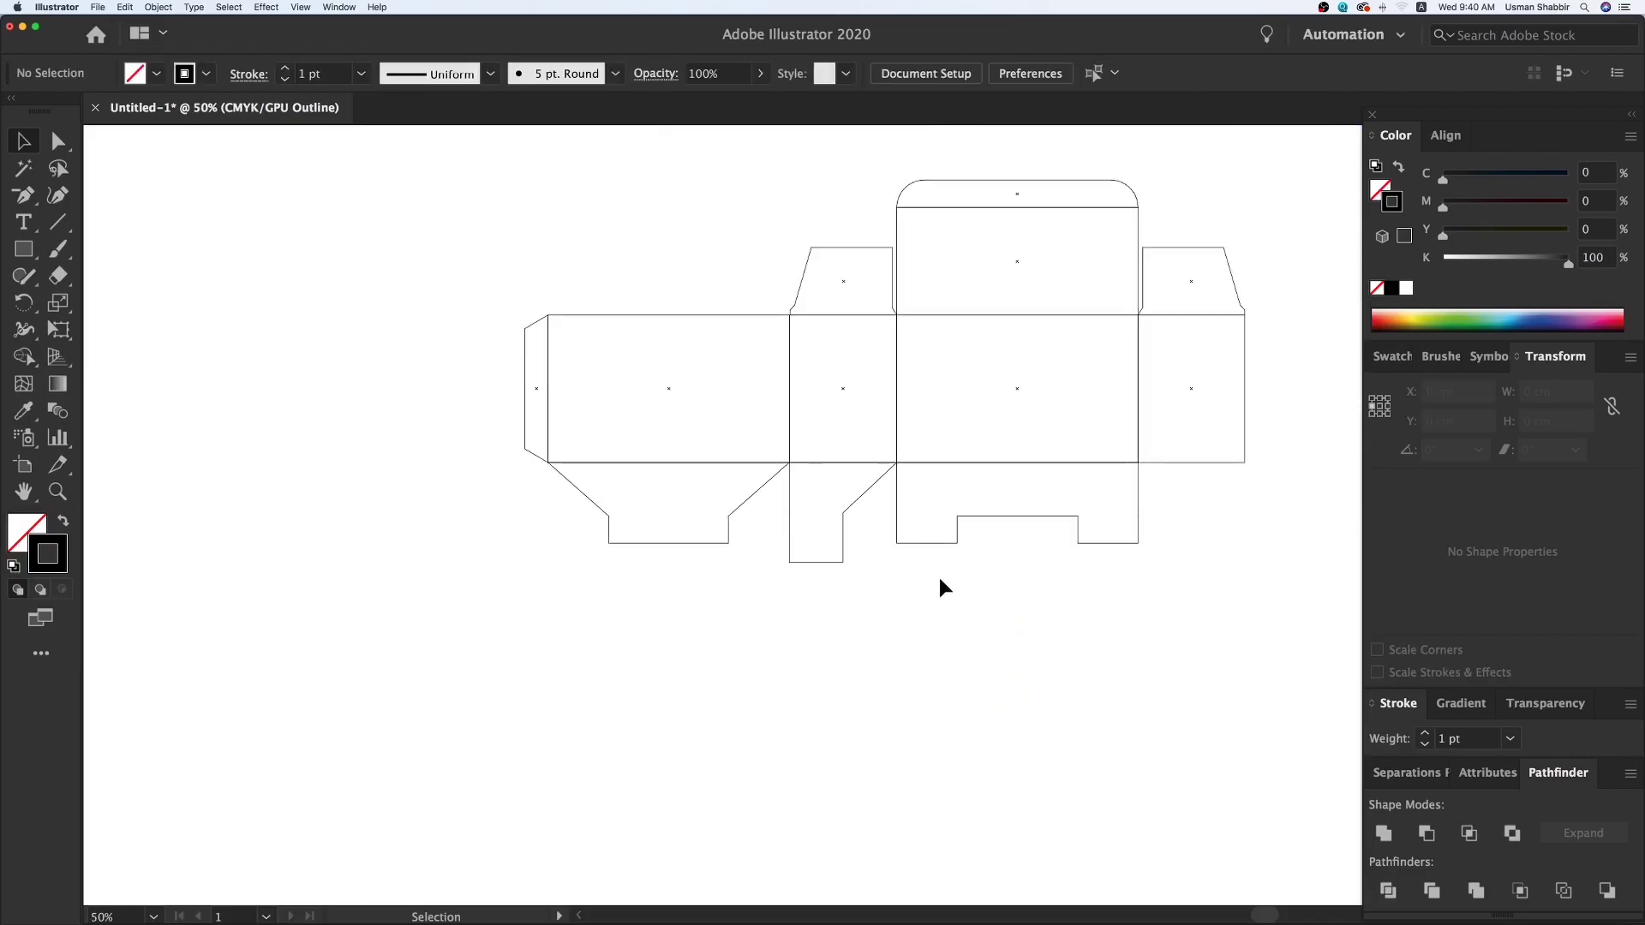
- Copy the notched wide bottom flap below the dieline and rotate the copy 180°
{"action": "key", "text": "z"}
{"action": "left_click_drag", "start_coordinate": [805, 353], "coordinate": [1153, 720]}
{"action": "key", "text": "v"}
{"action": "left_click", "coordinate": [718, 491]}
{"action": "left_click_drag", "start_coordinate": [718, 491], "coordinate": [790, 710]}
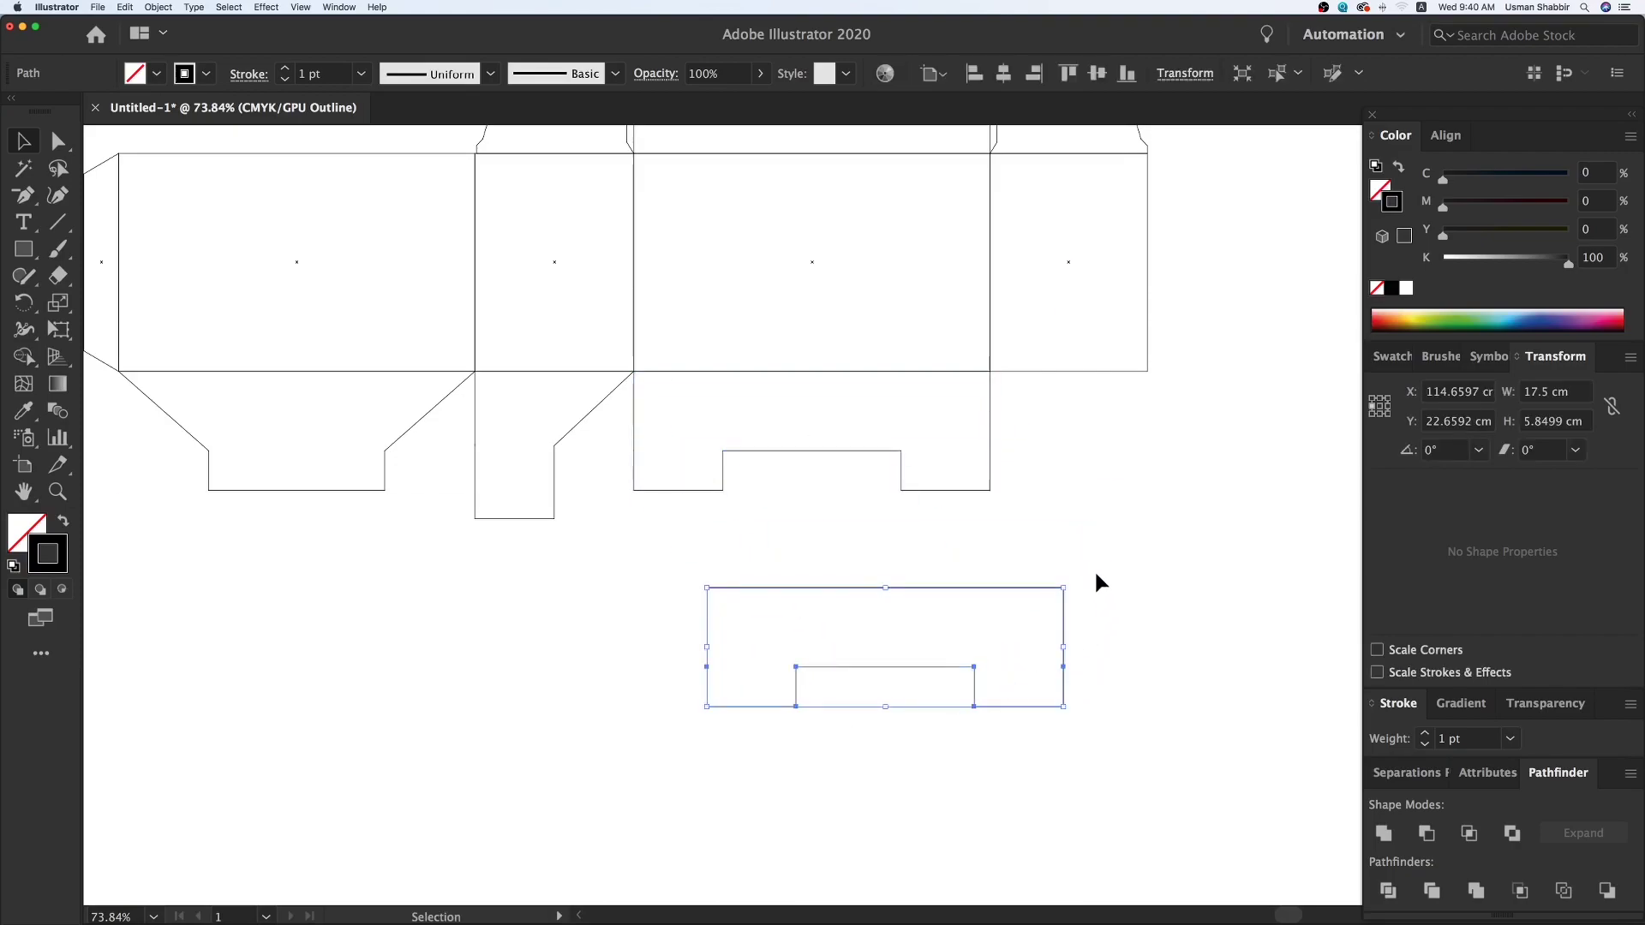
{"action": "left_click_drag", "start_coordinate": [1068, 576], "coordinate": [724, 711]}
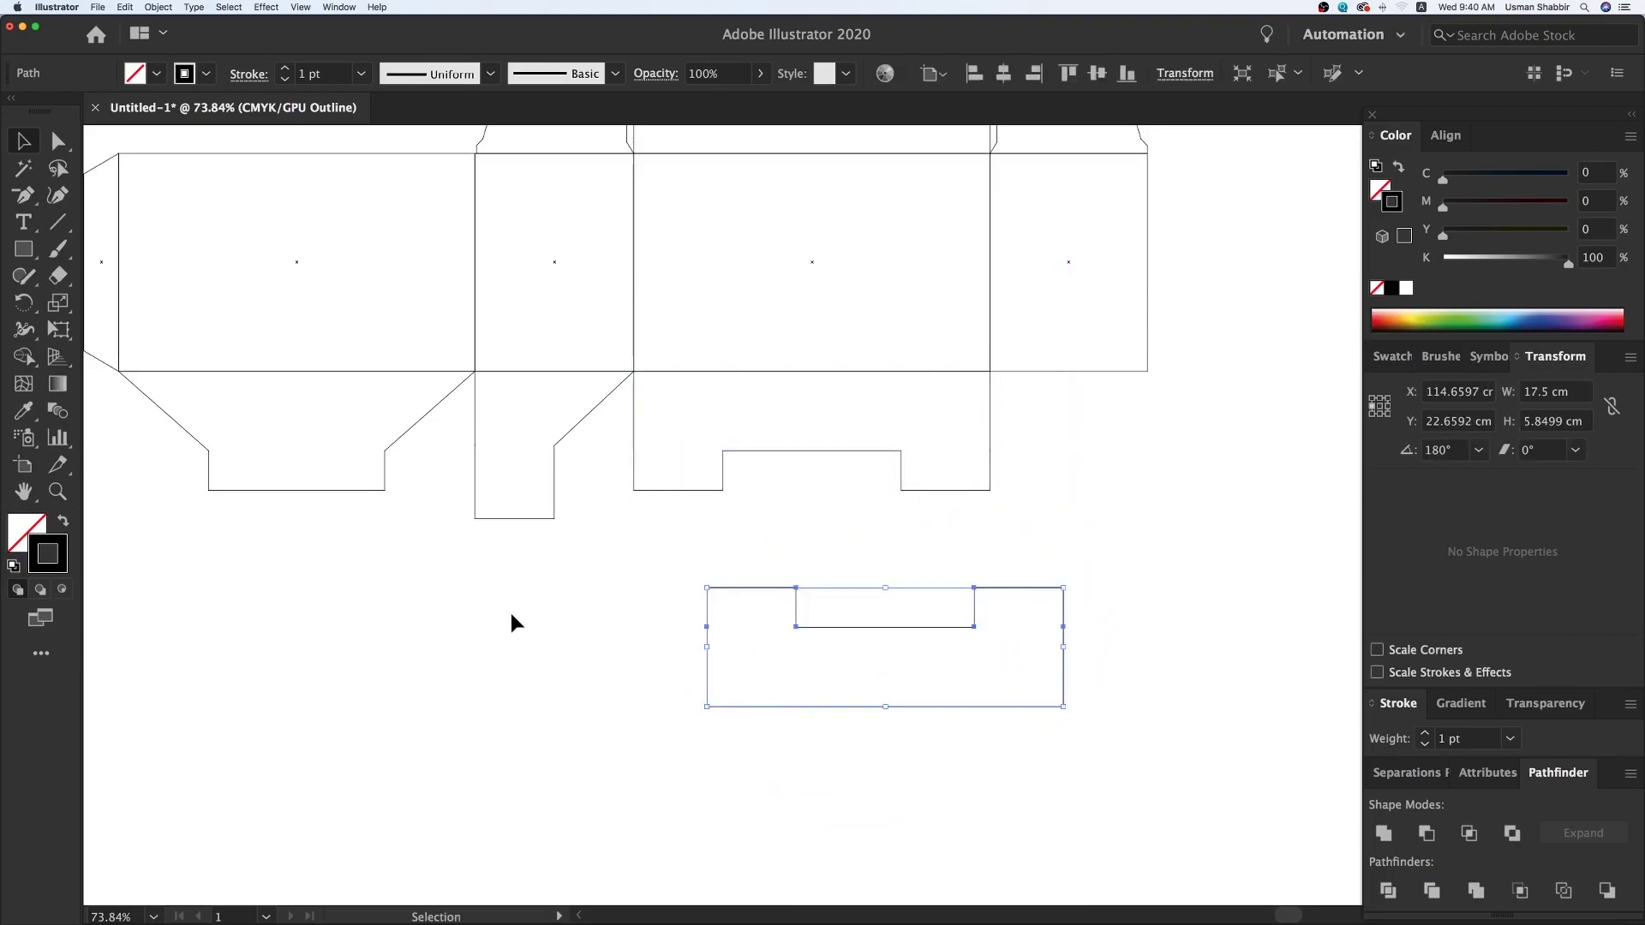
- Copy the tapered wide bottom flap below the dieline and rotate the copy 180°
{"action": "left_click", "coordinate": [512, 622]}
{"action": "left_click_drag", "start_coordinate": [328, 493], "coordinate": [648, 792]}
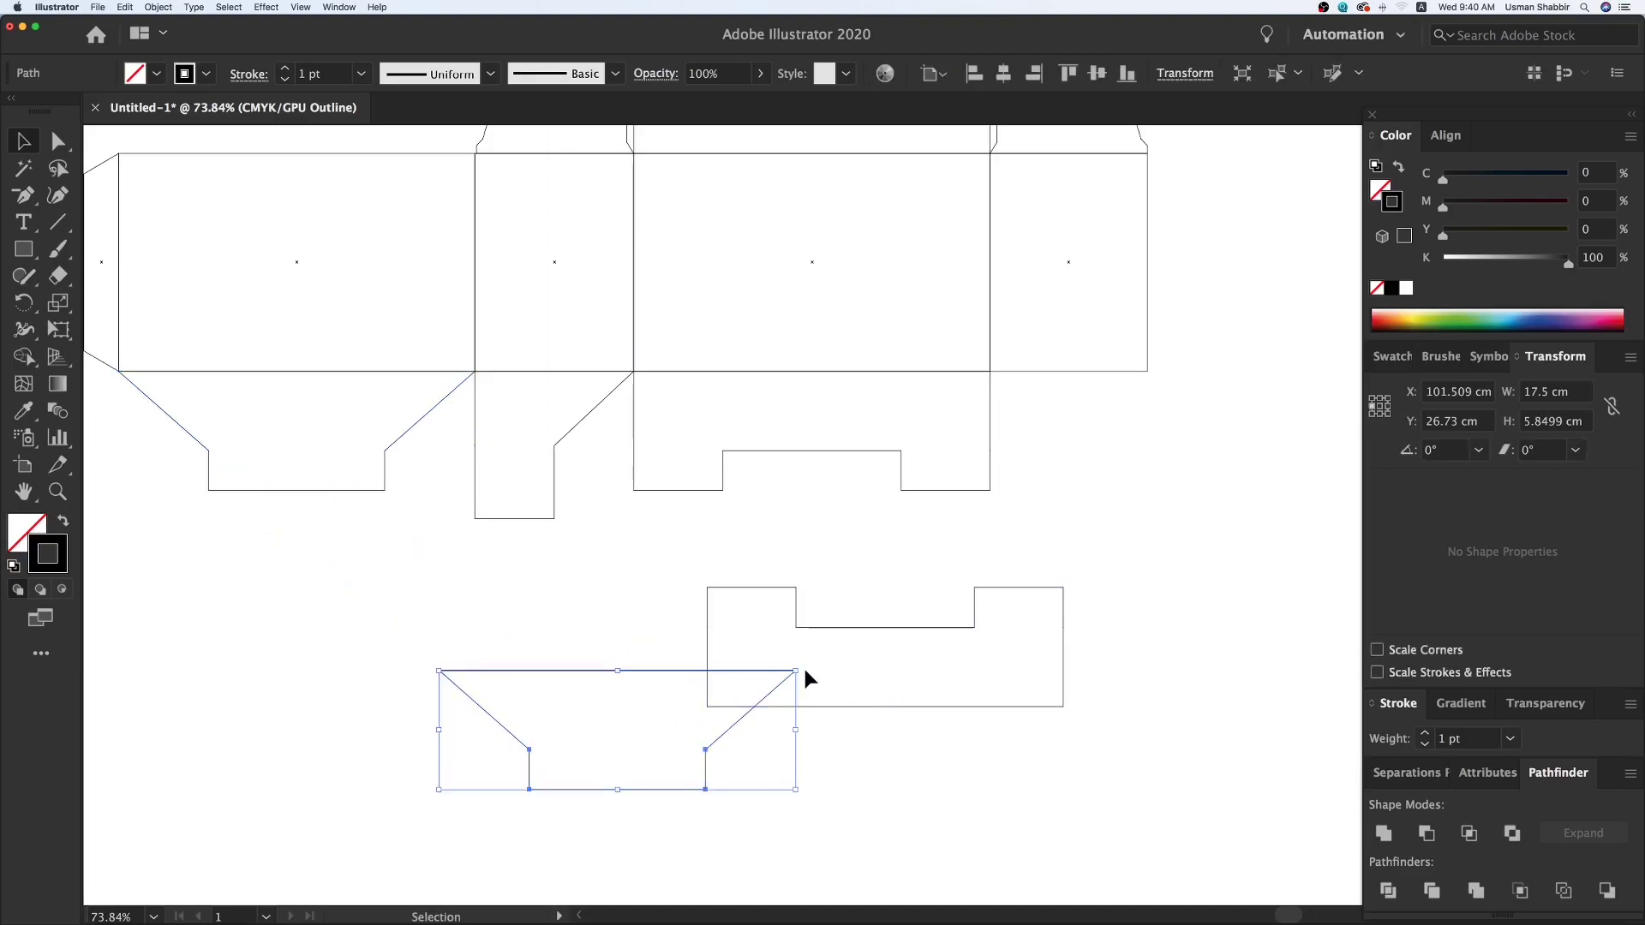
{"action": "left_click_drag", "start_coordinate": [804, 669], "coordinate": [441, 790]}
- Align the two rotated flap copies by their horizontal and vertical centres so they overlap as in the closed bottom
{"action": "left_click_drag", "start_coordinate": [327, 687], "coordinate": [1004, 909]}
{"action": "left_click", "coordinate": [1003, 73]}
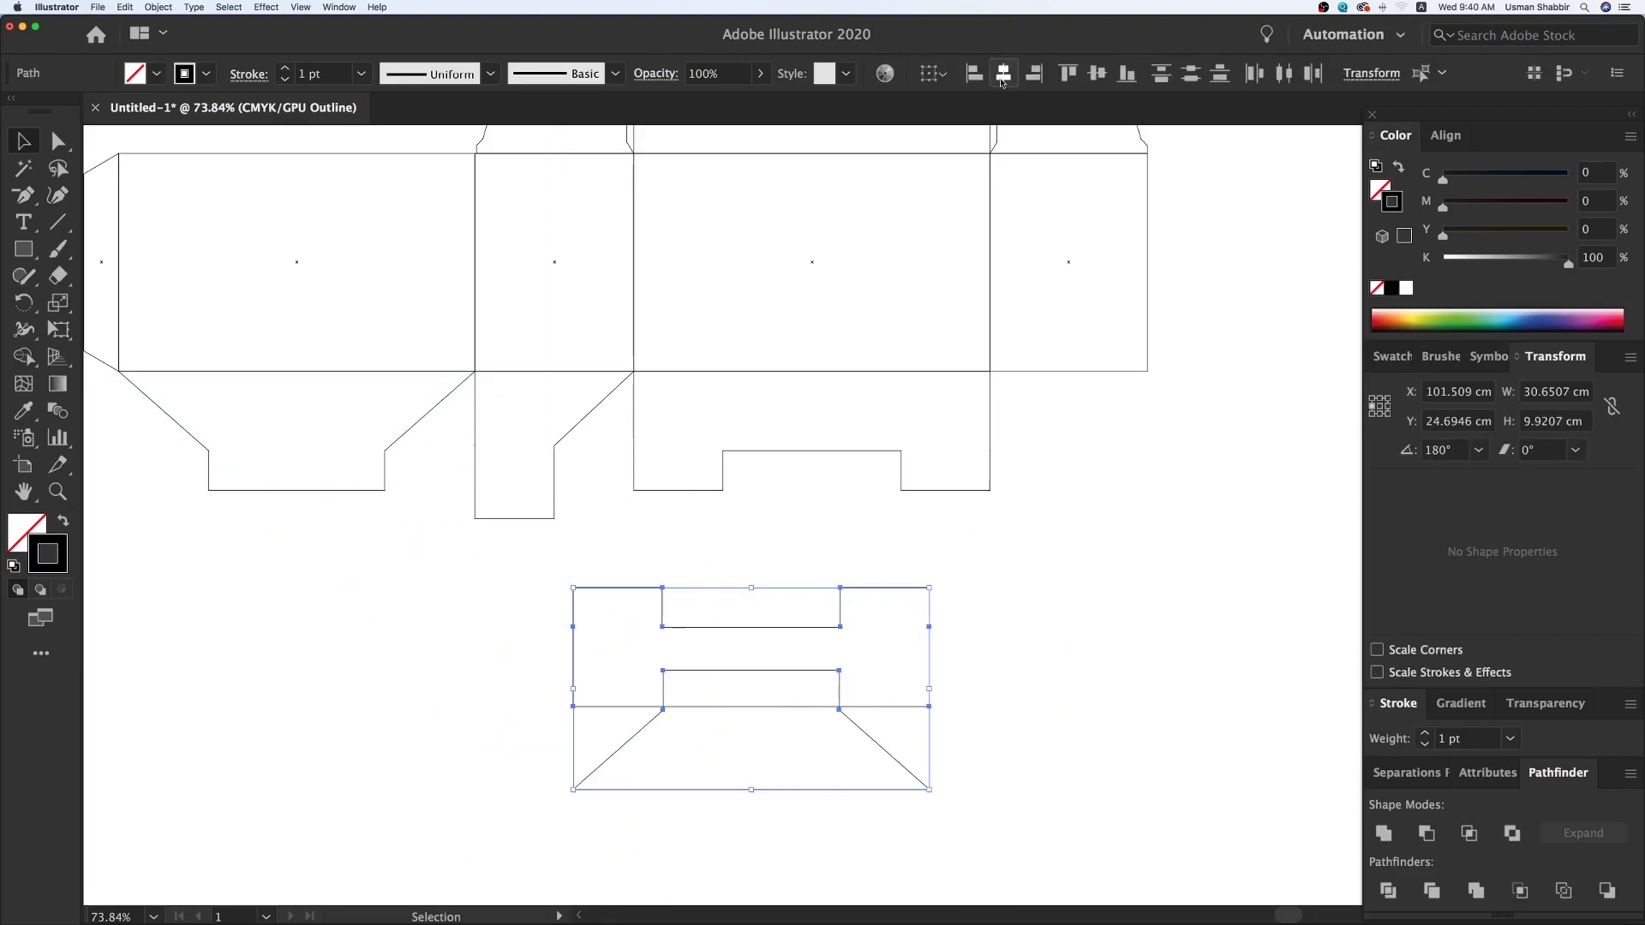
{"action": "left_click", "coordinate": [1097, 73]}
{"action": "left_click", "coordinate": [1011, 610]}
{"action": "scroll", "coordinate": [849, 537], "scroll_direction": "left", "scroll_amount": 4}
{"action": "scroll", "coordinate": [848, 537], "scroll_direction": "down", "scroll_amount": 2}
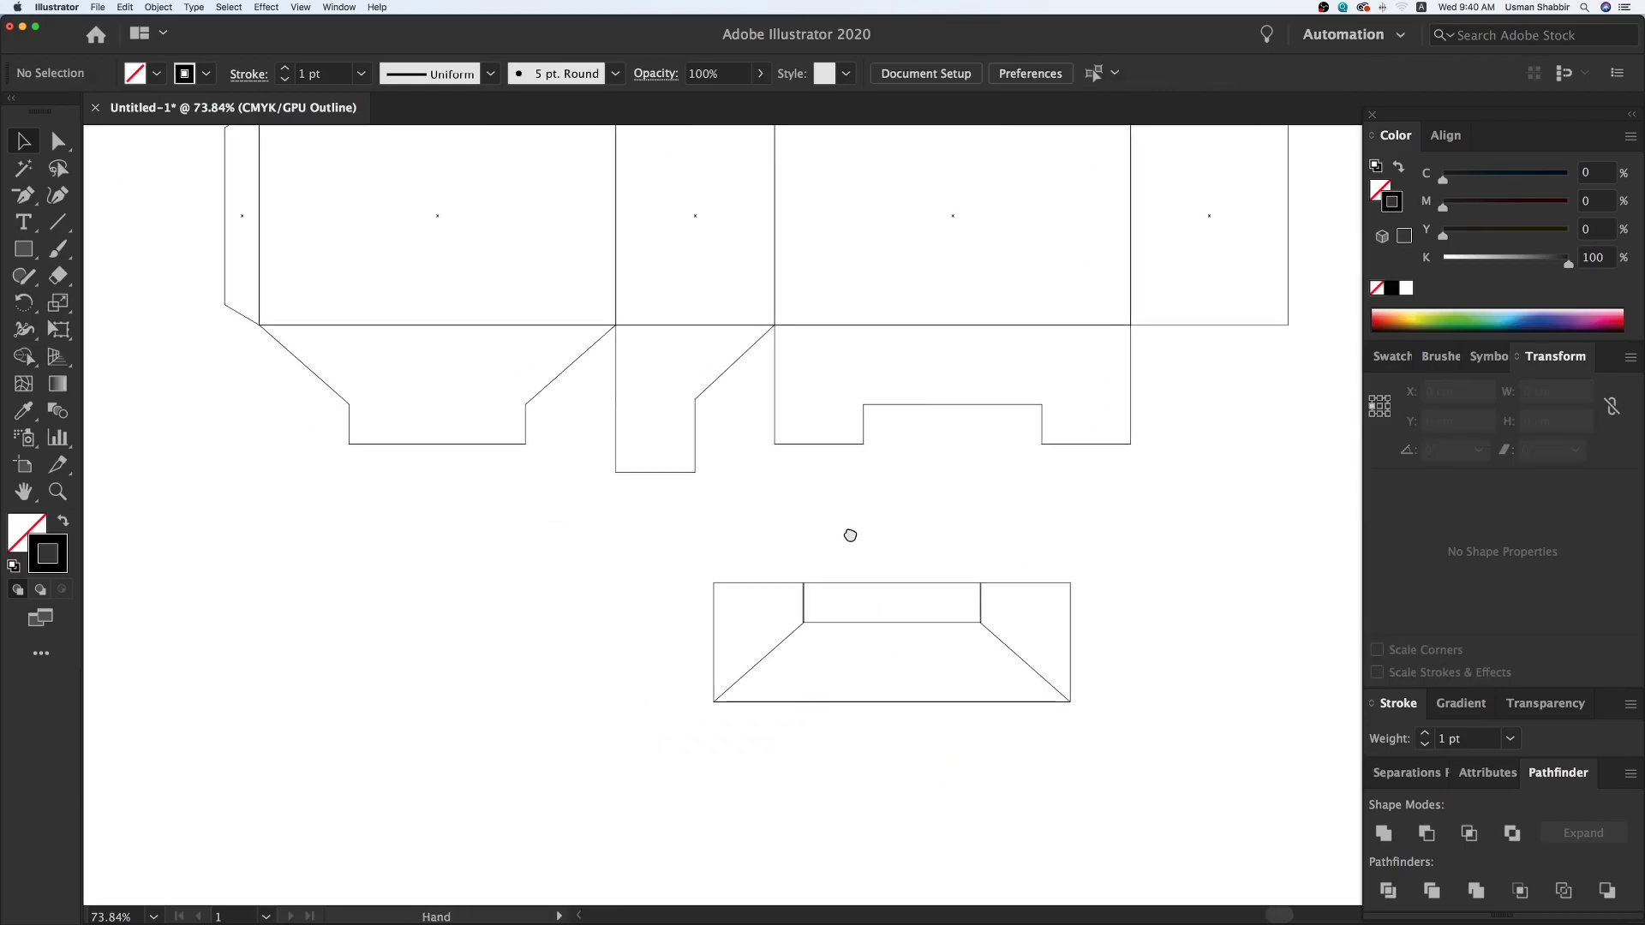
- Copy the narrow bottom flap, rotate it 90° and place it at the lower left corner of the overlapped wide flap copies
{"action": "left_click_drag", "start_coordinate": [729, 363], "coordinate": [714, 609]}
{"action": "left_click_drag", "start_coordinate": [772, 564], "coordinate": [597, 518]}
{"action": "left_click", "coordinate": [589, 517]}
{"action": "key", "text": "z"}
{"action": "left_click_drag", "start_coordinate": [485, 450], "coordinate": [1182, 837]}
{"action": "key", "text": "v"}
{"action": "scroll", "coordinate": [602, 746], "scroll_direction": "up", "scroll_amount": 1}
{"action": "left_click_drag", "start_coordinate": [408, 645], "coordinate": [610, 603]}
{"action": "left_click_drag", "start_coordinate": [788, 691], "coordinate": [797, 723]}
- Isolate the rotated narrow flap copy and shift its inner corner and free-end anchor points until the inner corner meets the tapered flap's corner
{"action": "double_click", "coordinate": [754, 486]}
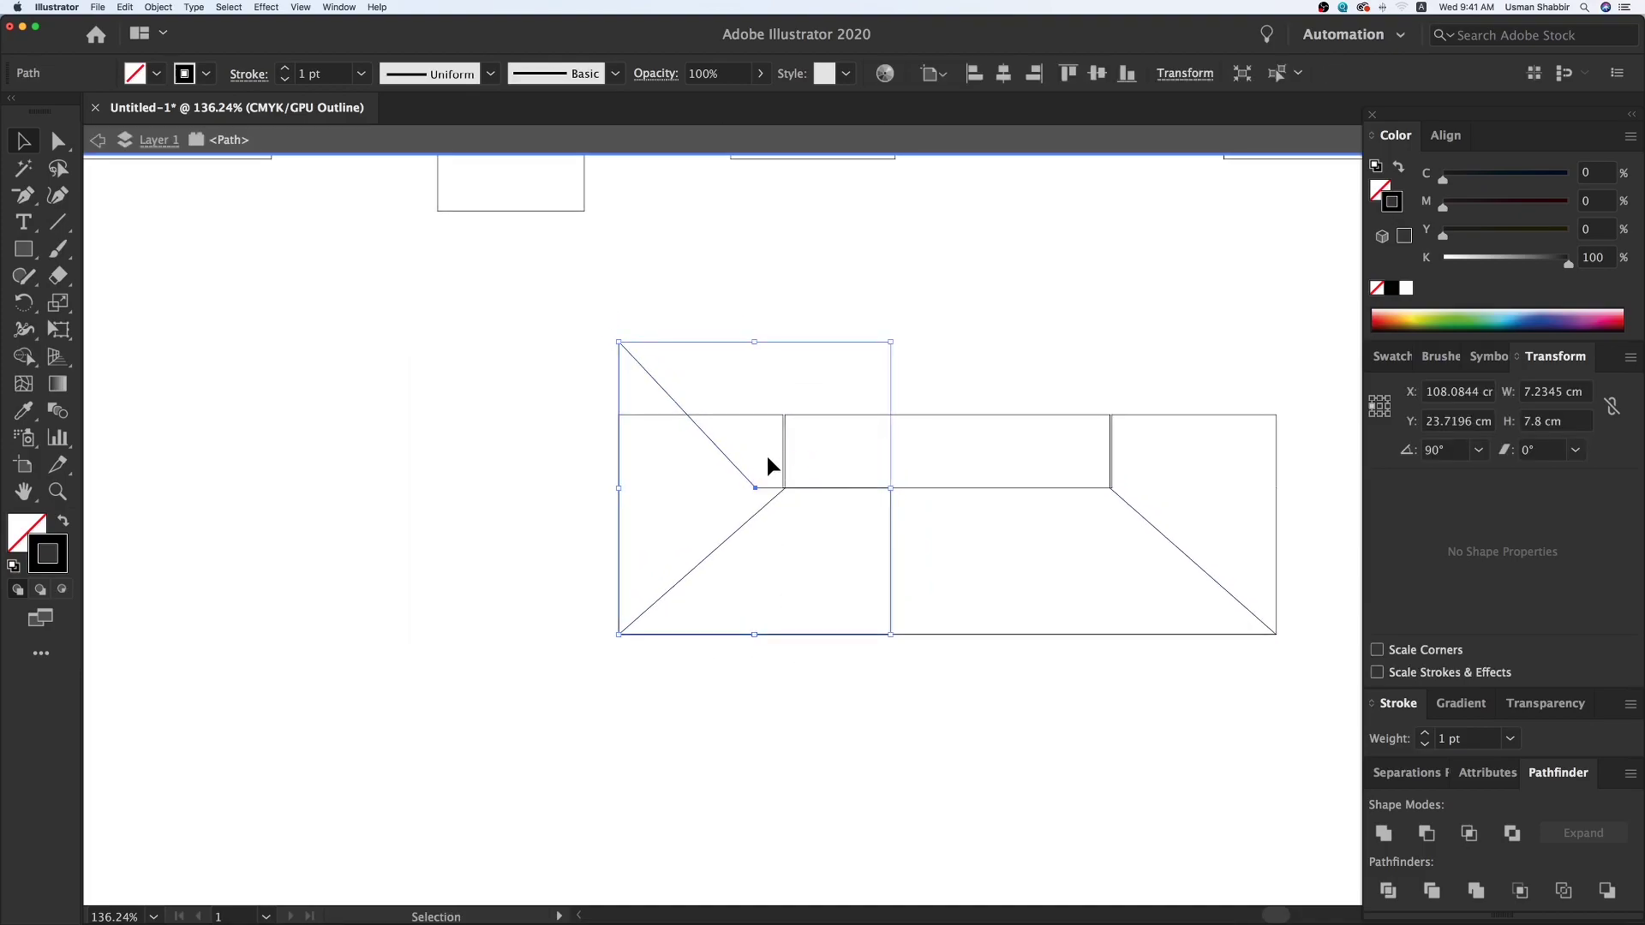
{"action": "left_click", "coordinate": [756, 459]}
{"action": "left_click", "coordinate": [757, 487]}
{"action": "left_click", "coordinate": [904, 456]}
{"action": "key", "text": "a"}
{"action": "left_click_drag", "start_coordinate": [921, 446], "coordinate": [737, 658]}
{"action": "left_click_drag", "start_coordinate": [765, 487], "coordinate": [786, 497]}
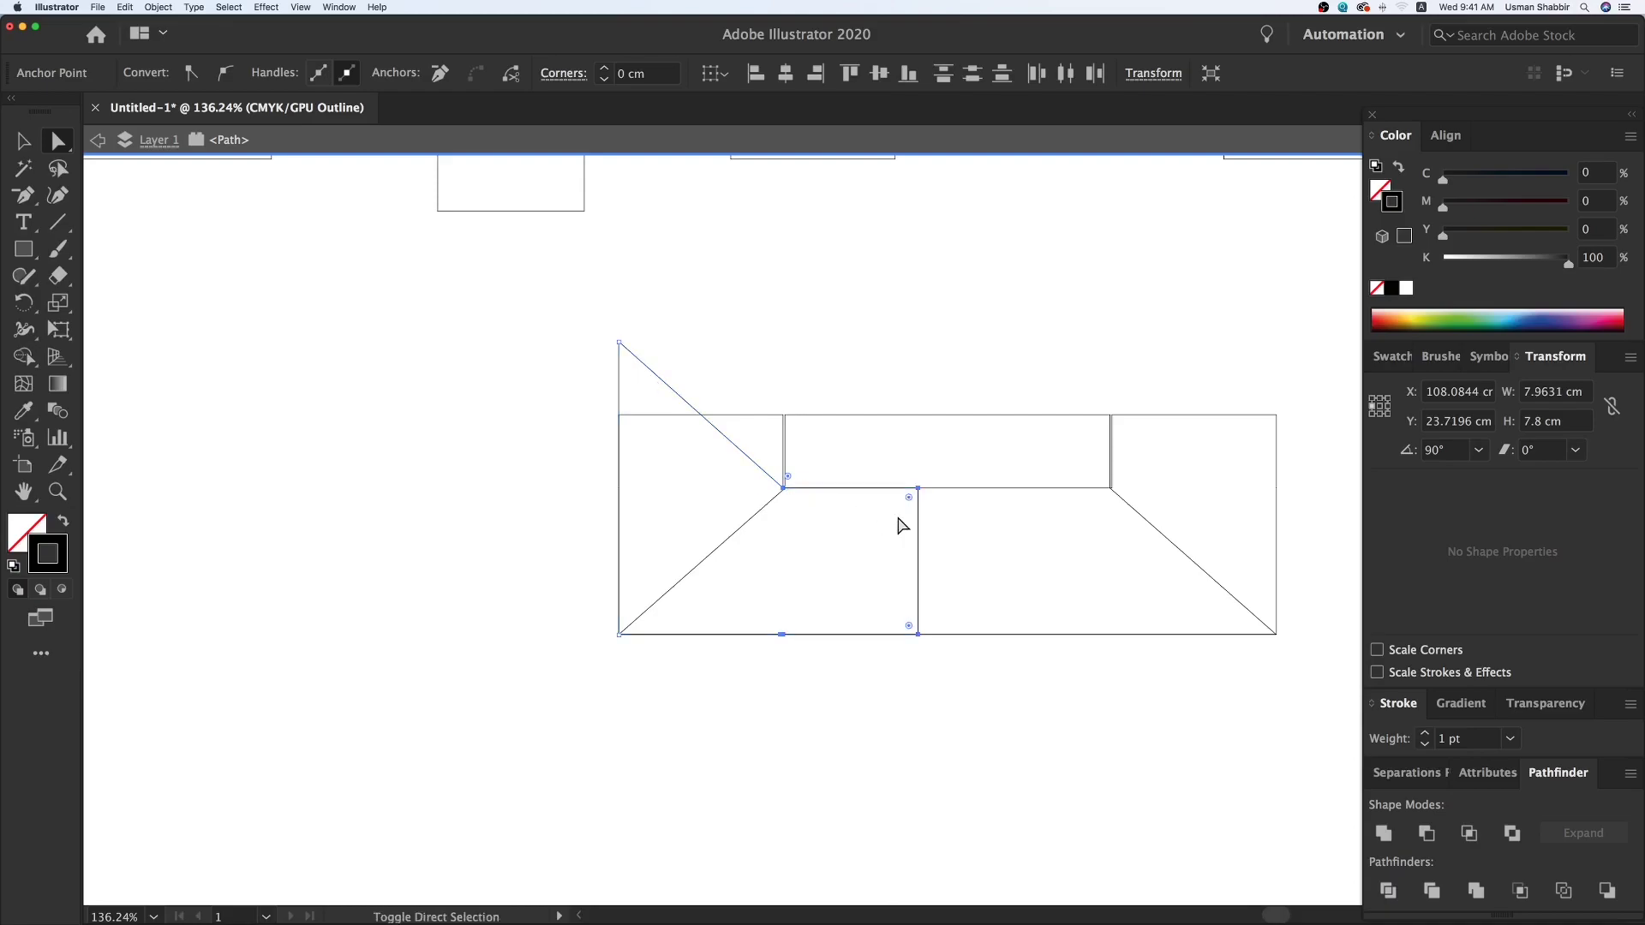
- Pull the narrow flap copy's free end slightly inward and raise its upper end anchor to slant the edge outward
{"action": "left_click", "coordinate": [949, 518]}
{"action": "left_click_drag", "start_coordinate": [947, 473], "coordinate": [906, 634]}
{"action": "left_click", "coordinate": [935, 520]}
{"action": "mouse_move", "coordinate": [931, 468]}
{"action": "left_mouse_down"}
{"action": "mouse_move", "coordinate": [877, 506]}
{"action": "mouse_move", "coordinate": [911, 467]}
{"action": "left_mouse_up"}
{"action": "key", "text": "v"}
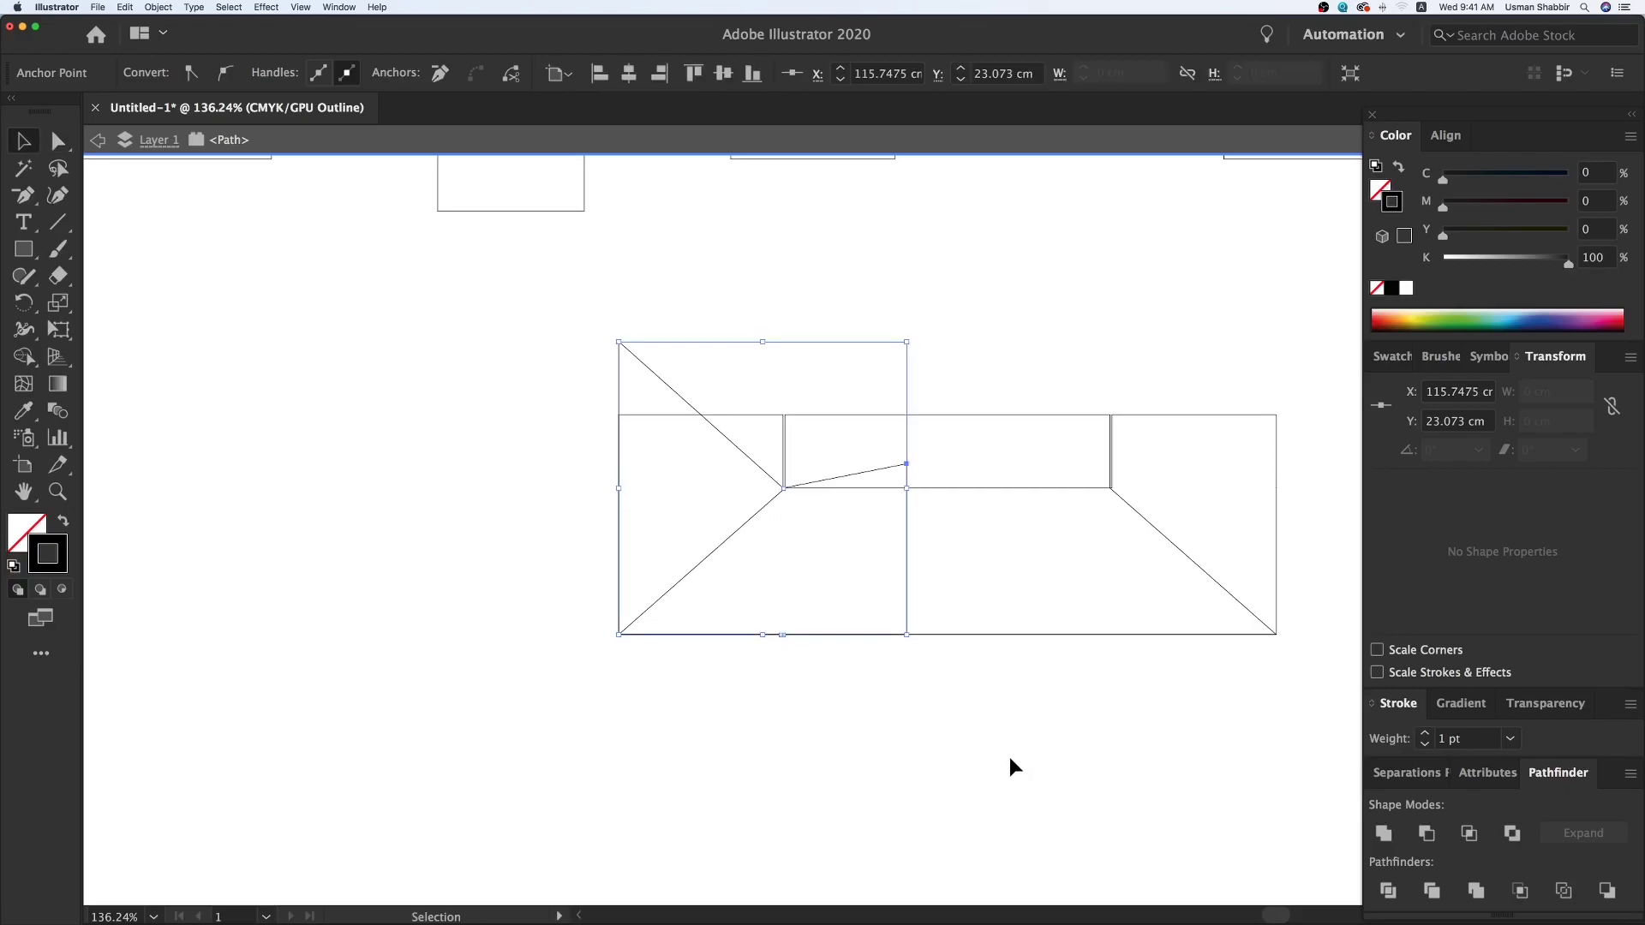
- Leave isolation and delete the two overlapped wide flap copies
{"action": "key", "text": "super+minus"}
{"action": "key", "text": "super+minus"}
{"action": "left_click_drag", "start_coordinate": [750, 444], "coordinate": [1059, 615]}
{"action": "key", "text": "Delete"}
- Rotate the reshaped narrow flap back to upright and delete the original narrow bottom flap from the dieline
{"action": "left_click", "coordinate": [695, 516]}
{"action": "left_click_drag", "start_coordinate": [703, 443], "coordinate": [734, 580]}
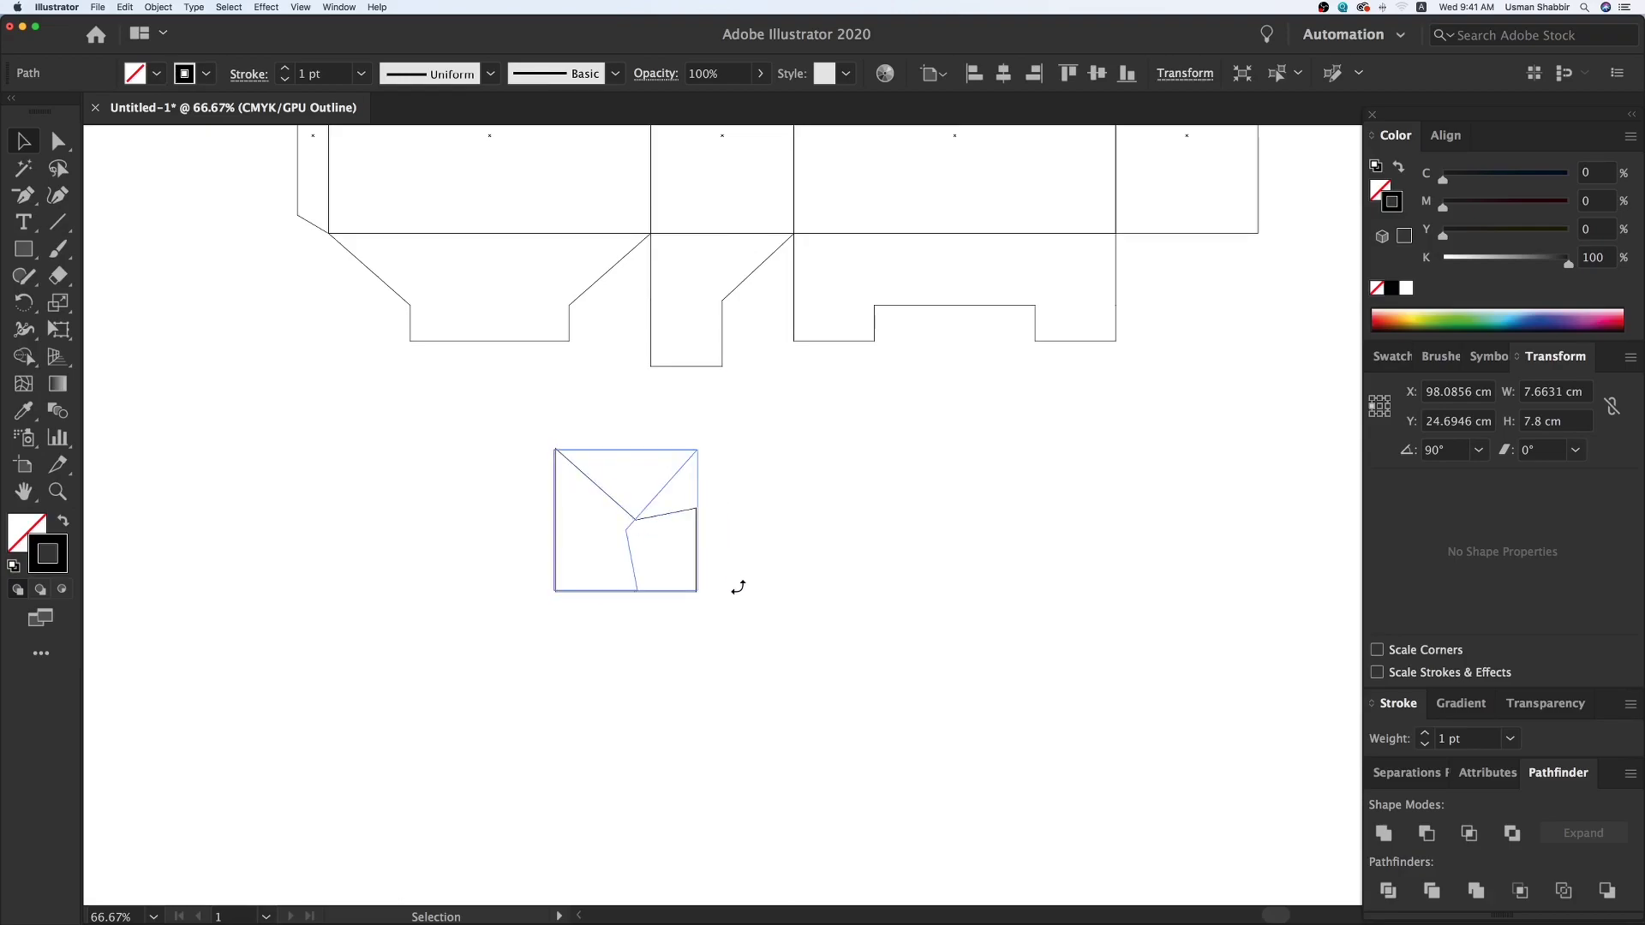
{"action": "left_click_drag", "start_coordinate": [704, 366], "coordinate": [700, 369]}
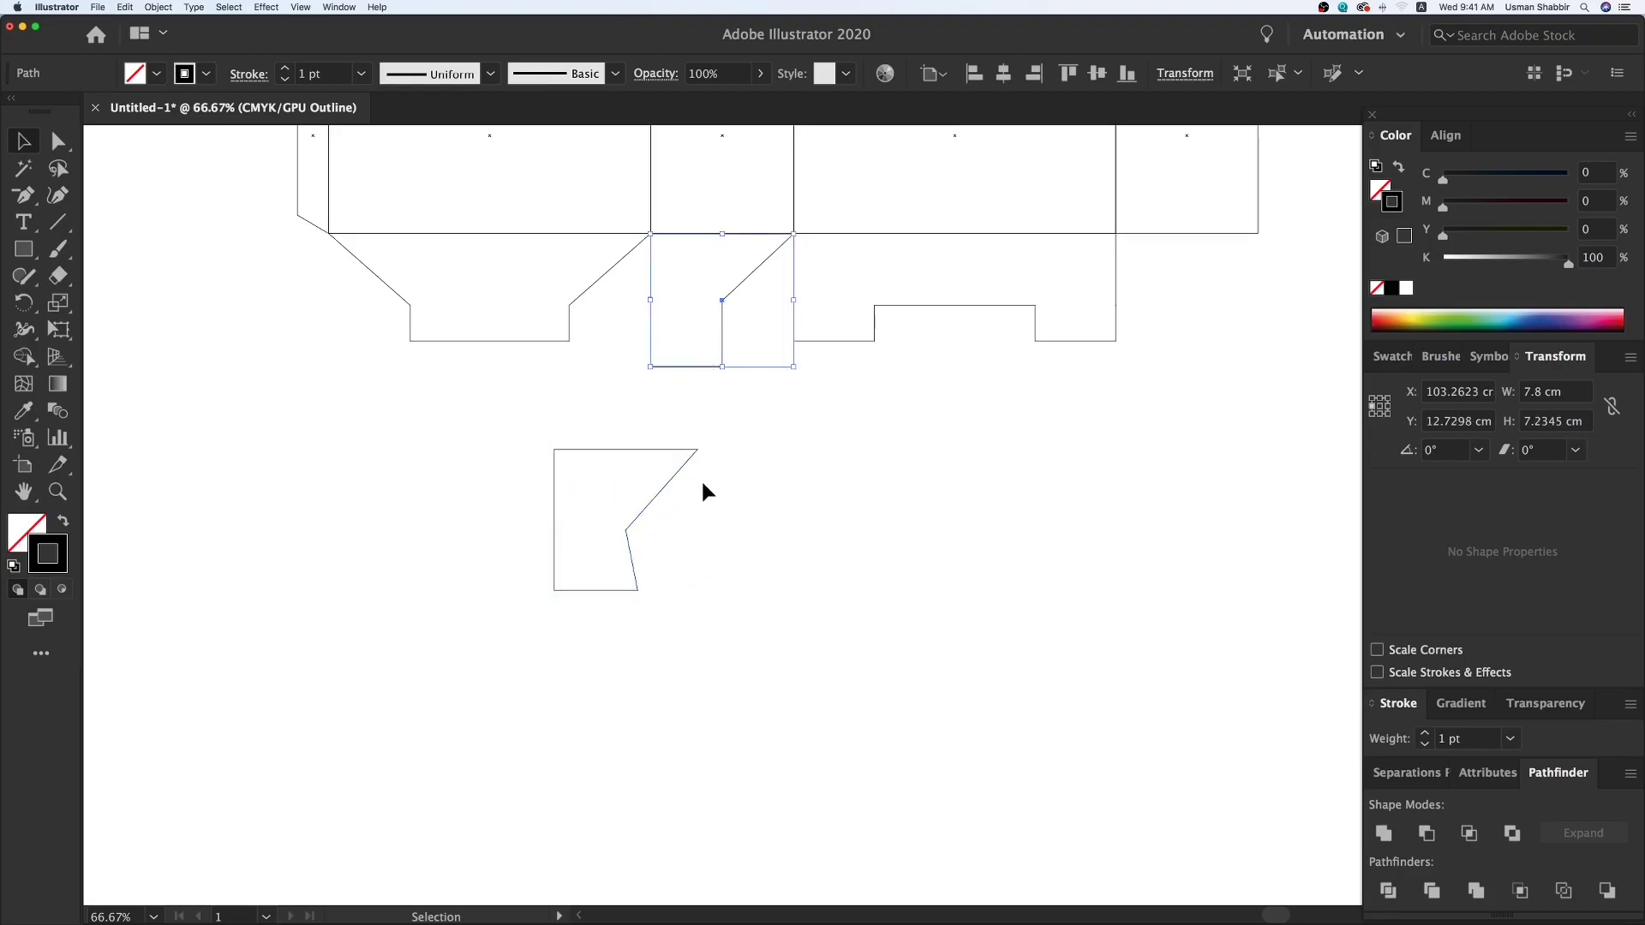
{"action": "key", "text": "Delete"}
- Right-align the reshaped flap with the inner narrow body panel and top-align it with the notched bottom flap
{"action": "key", "text": "super+a"}
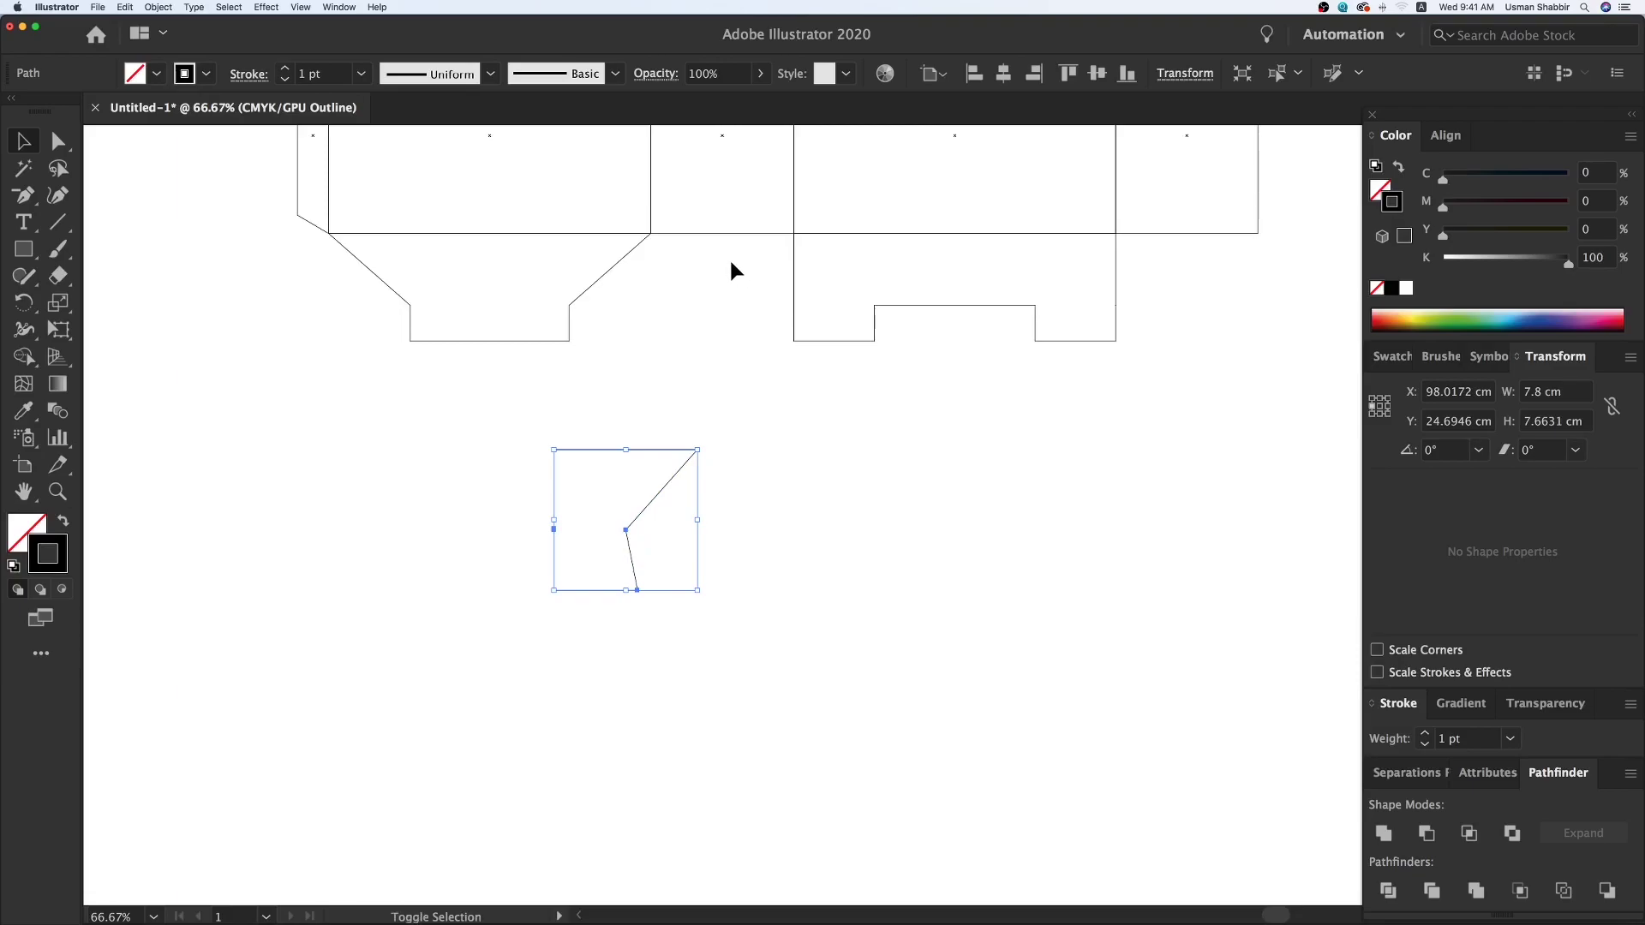
{"action": "left_click", "coordinate": [732, 269], "text": "shift"}
{"action": "left_click", "coordinate": [1034, 75]}
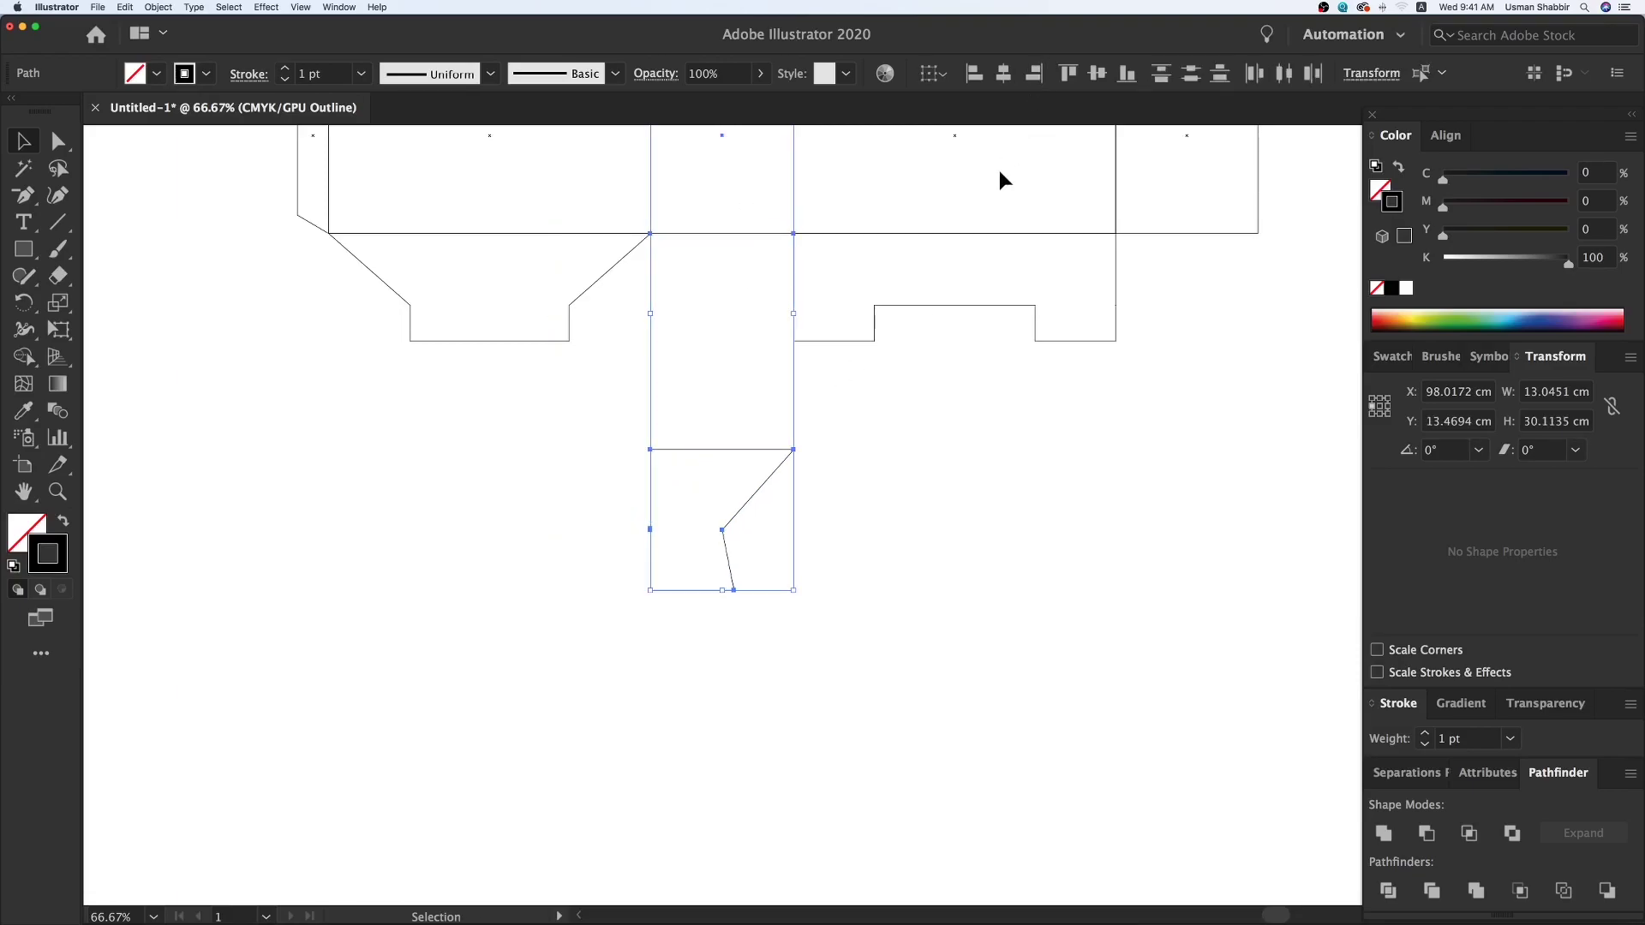
{"action": "left_click", "coordinate": [813, 377]}
{"action": "left_click_drag", "start_coordinate": [780, 381], "coordinate": [831, 488]}
{"action": "left_click", "coordinate": [793, 307], "text": "shift"}
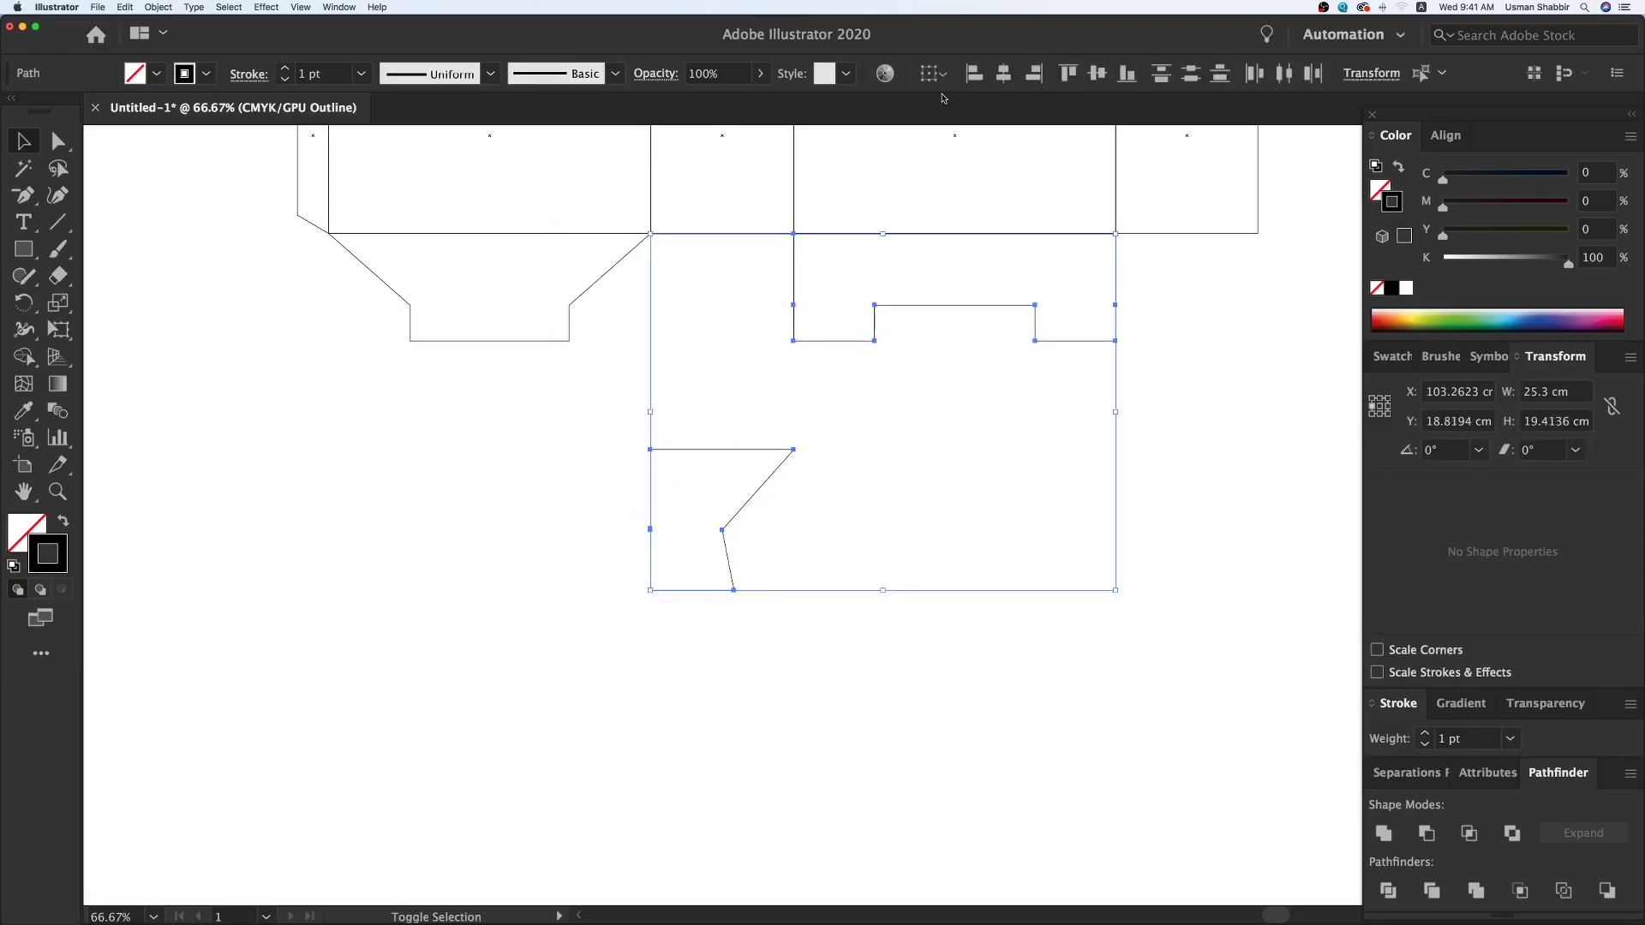
{"action": "left_click", "coordinate": [1068, 74]}
{"action": "left_click", "coordinate": [908, 467]}
- Round the four lower corners of the notched wide bottom flap to about 0.67 cm
{"action": "scroll", "coordinate": [764, 581], "scroll_direction": "up", "scroll_amount": 3}
{"action": "scroll", "coordinate": [764, 581], "scroll_direction": "right", "scroll_amount": 3}
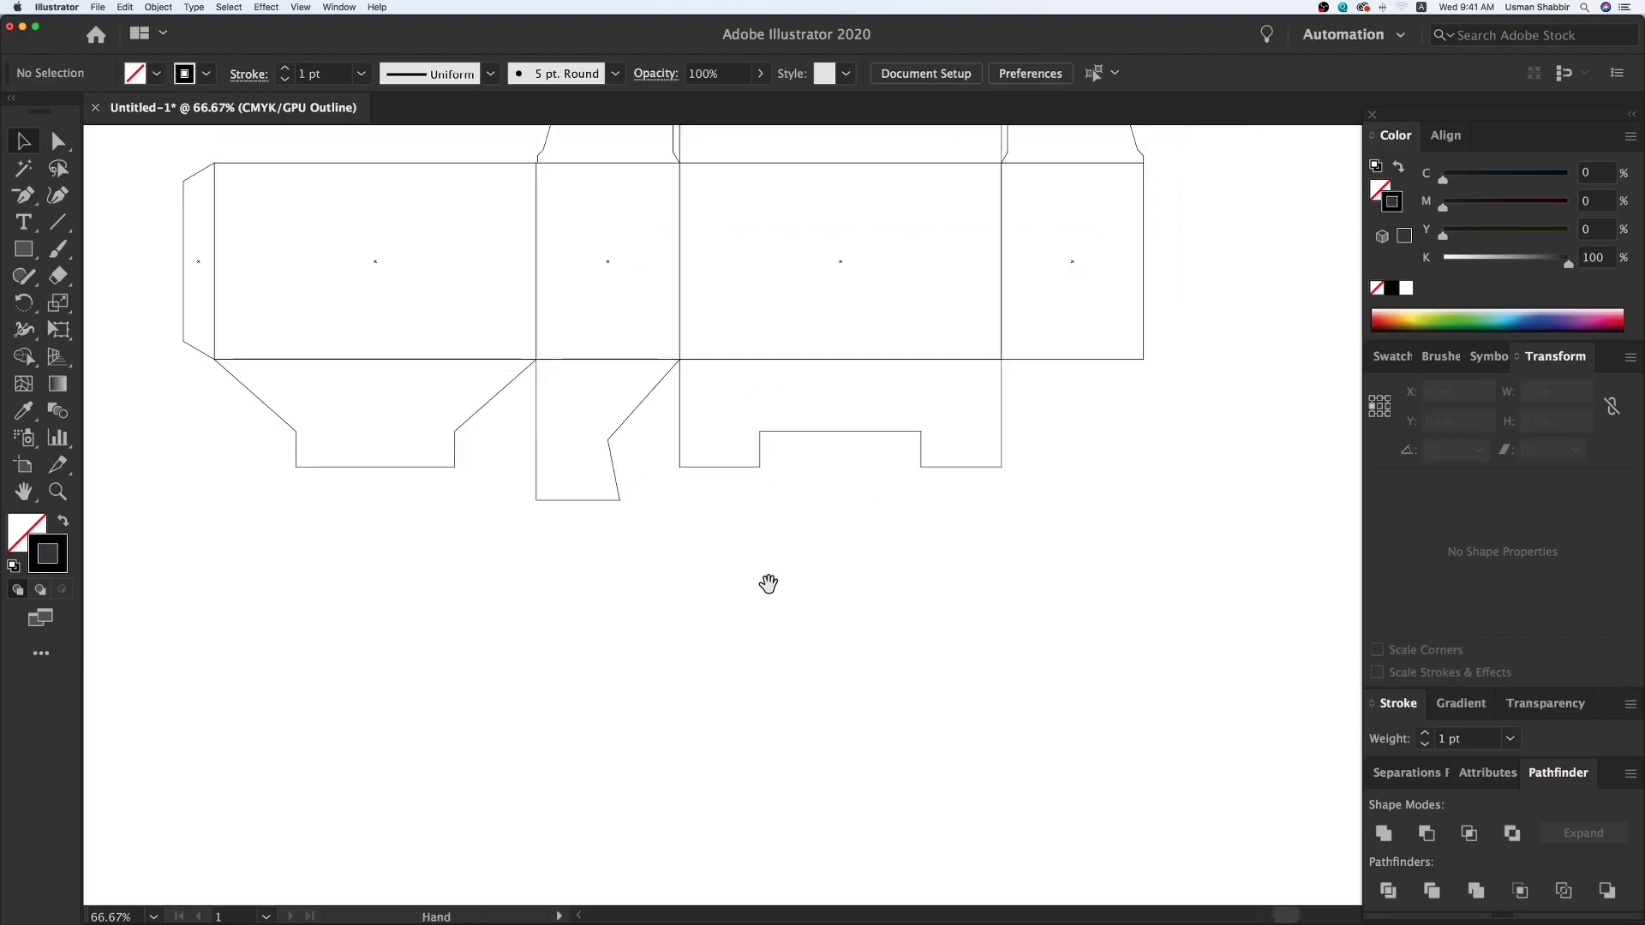
{"action": "scroll", "coordinate": [789, 503], "scroll_direction": "up", "scroll_amount": 2}
{"action": "scroll", "coordinate": [790, 504], "scroll_direction": "right", "scroll_amount": 1}
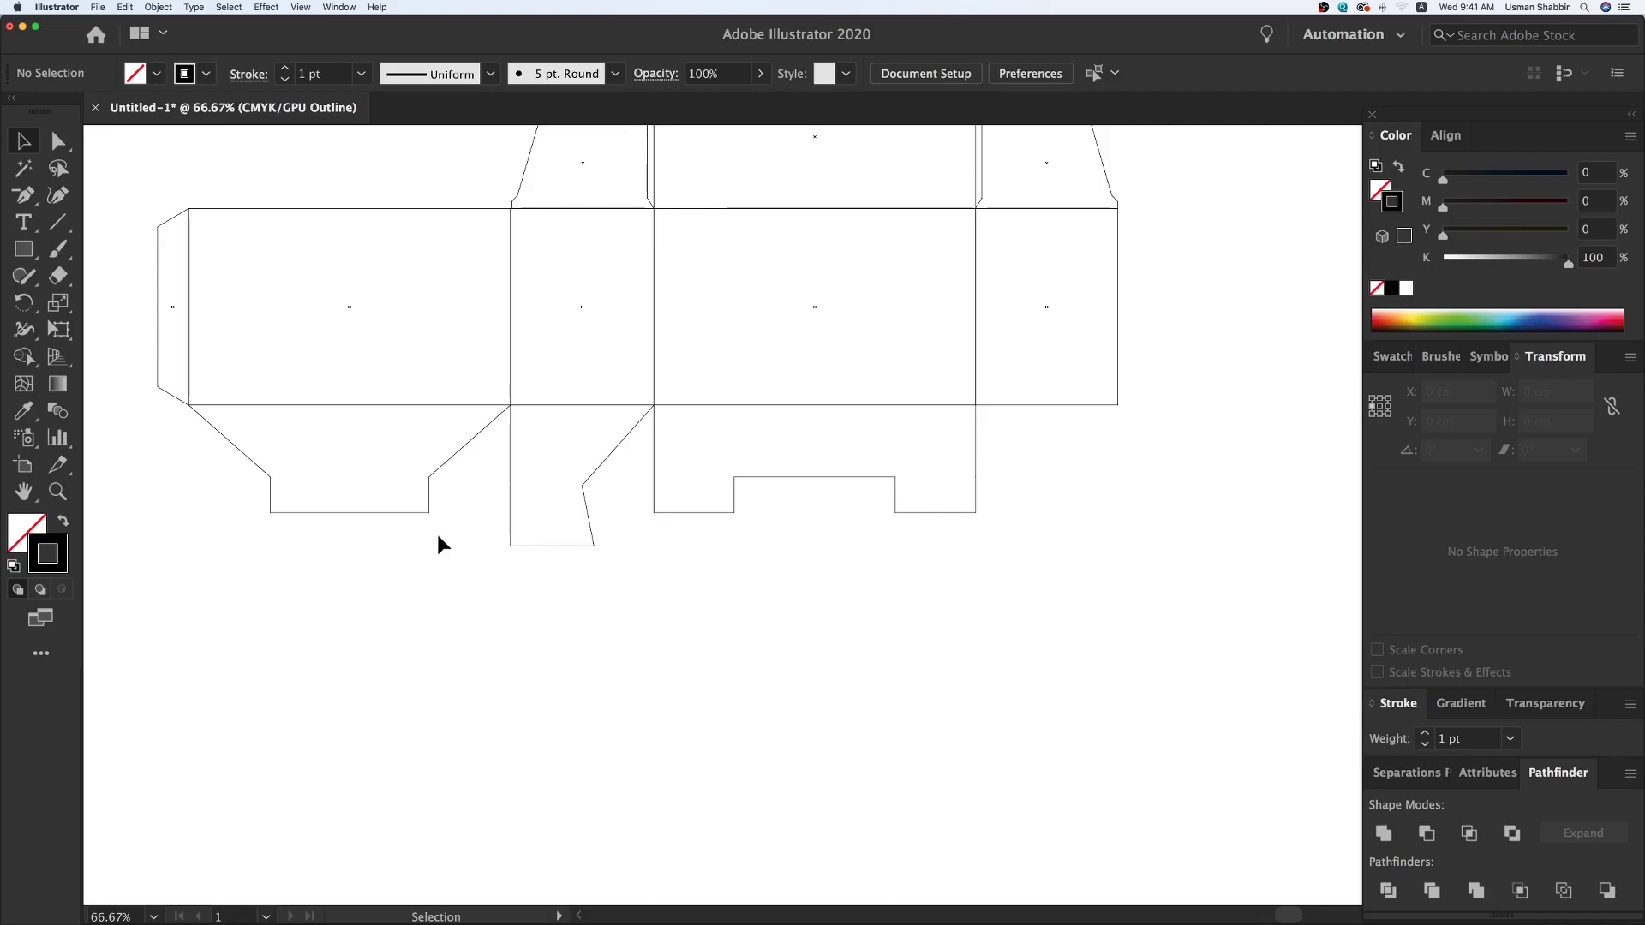
{"action": "left_click", "coordinate": [762, 476]}
{"action": "key", "text": "z"}
{"action": "left_click_drag", "start_coordinate": [776, 468], "coordinate": [969, 646]}
{"action": "key", "text": "v"}
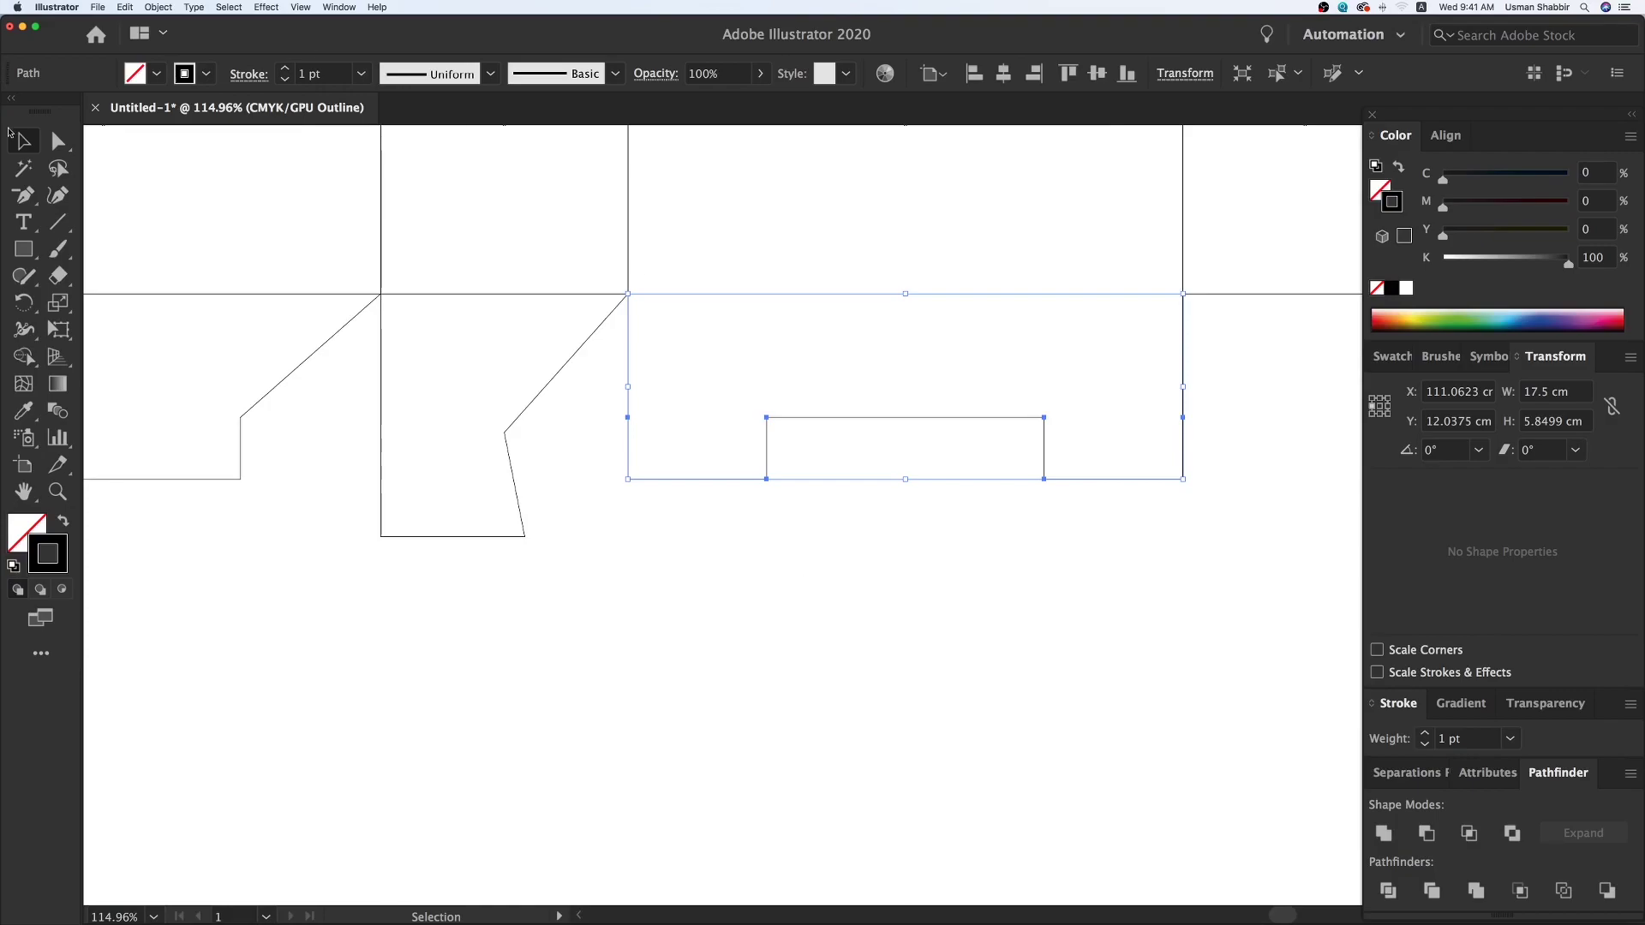
{"action": "left_click", "coordinate": [58, 143]}
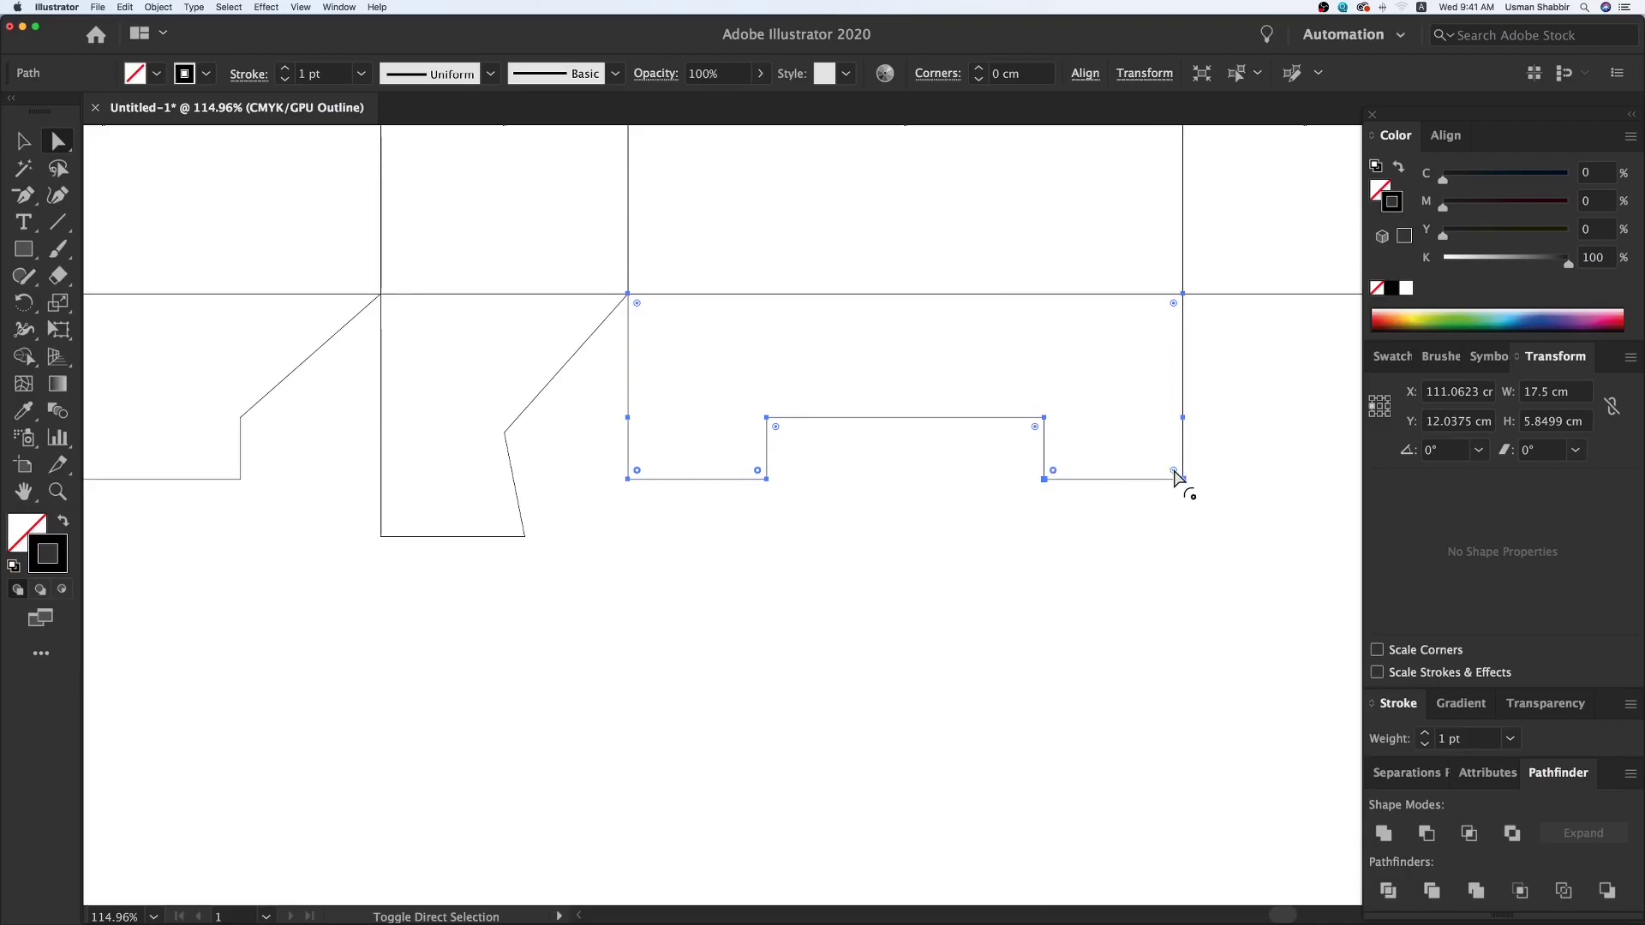
{"action": "left_click_drag", "start_coordinate": [1174, 470], "coordinate": [1146, 472]}
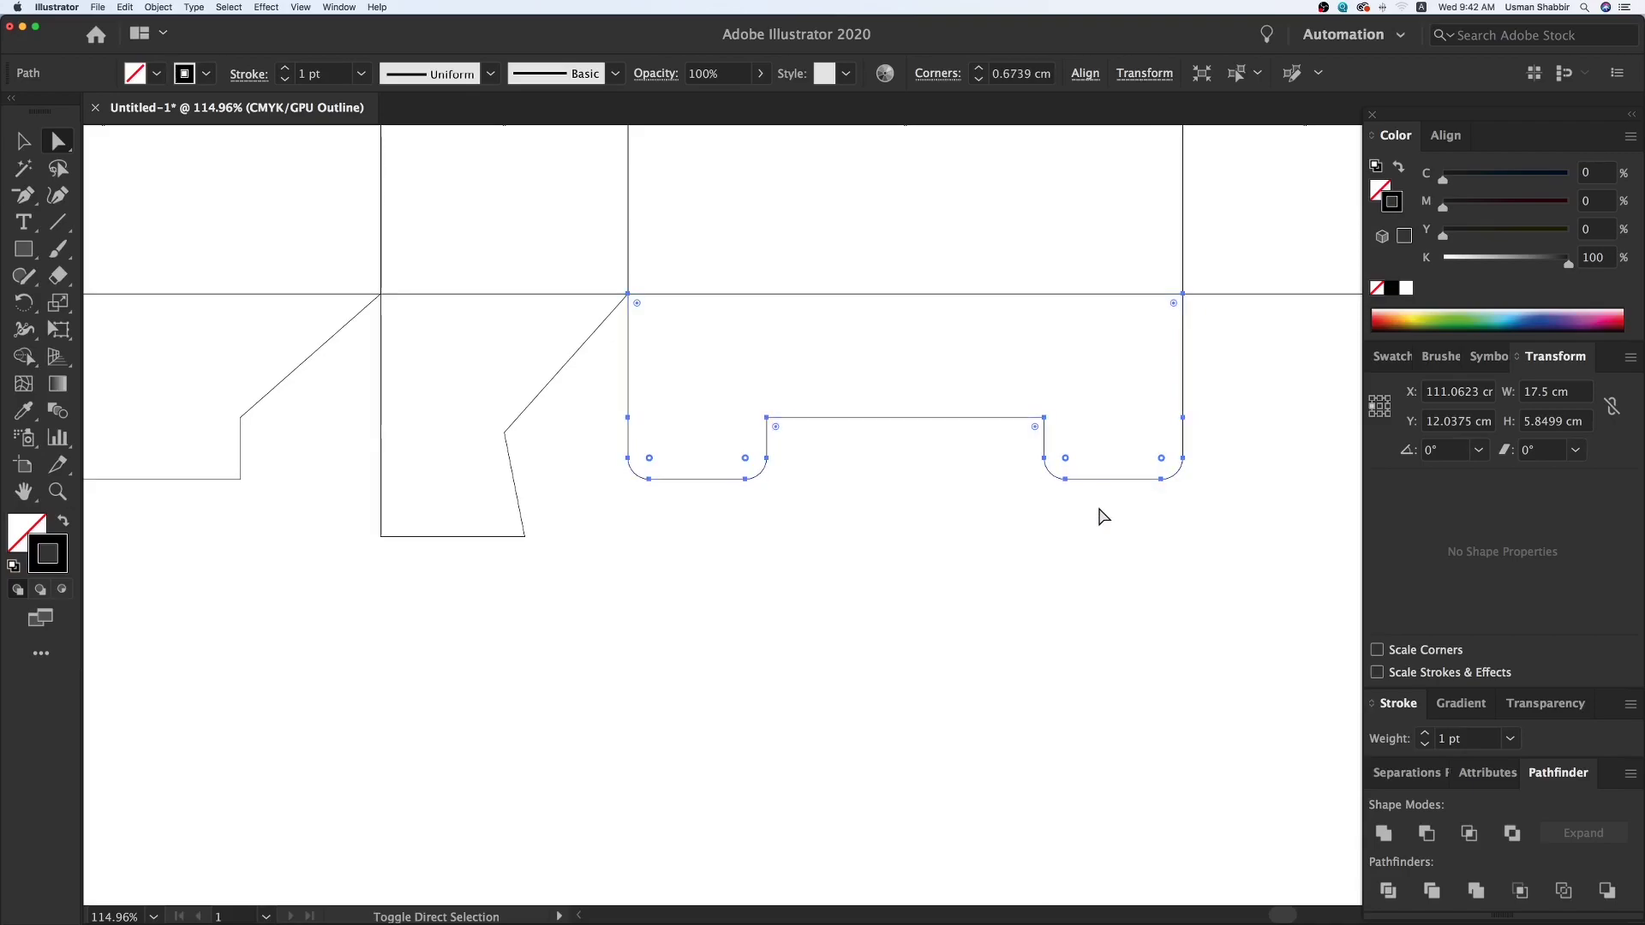
- Round the two lower corners of the tapered wide bottom flap
{"action": "key", "text": "v"}
{"action": "left_click", "coordinate": [547, 528]}
{"action": "left_click_drag", "start_coordinate": [509, 512], "coordinate": [794, 526]}
{"action": "left_click", "coordinate": [525, 474]}
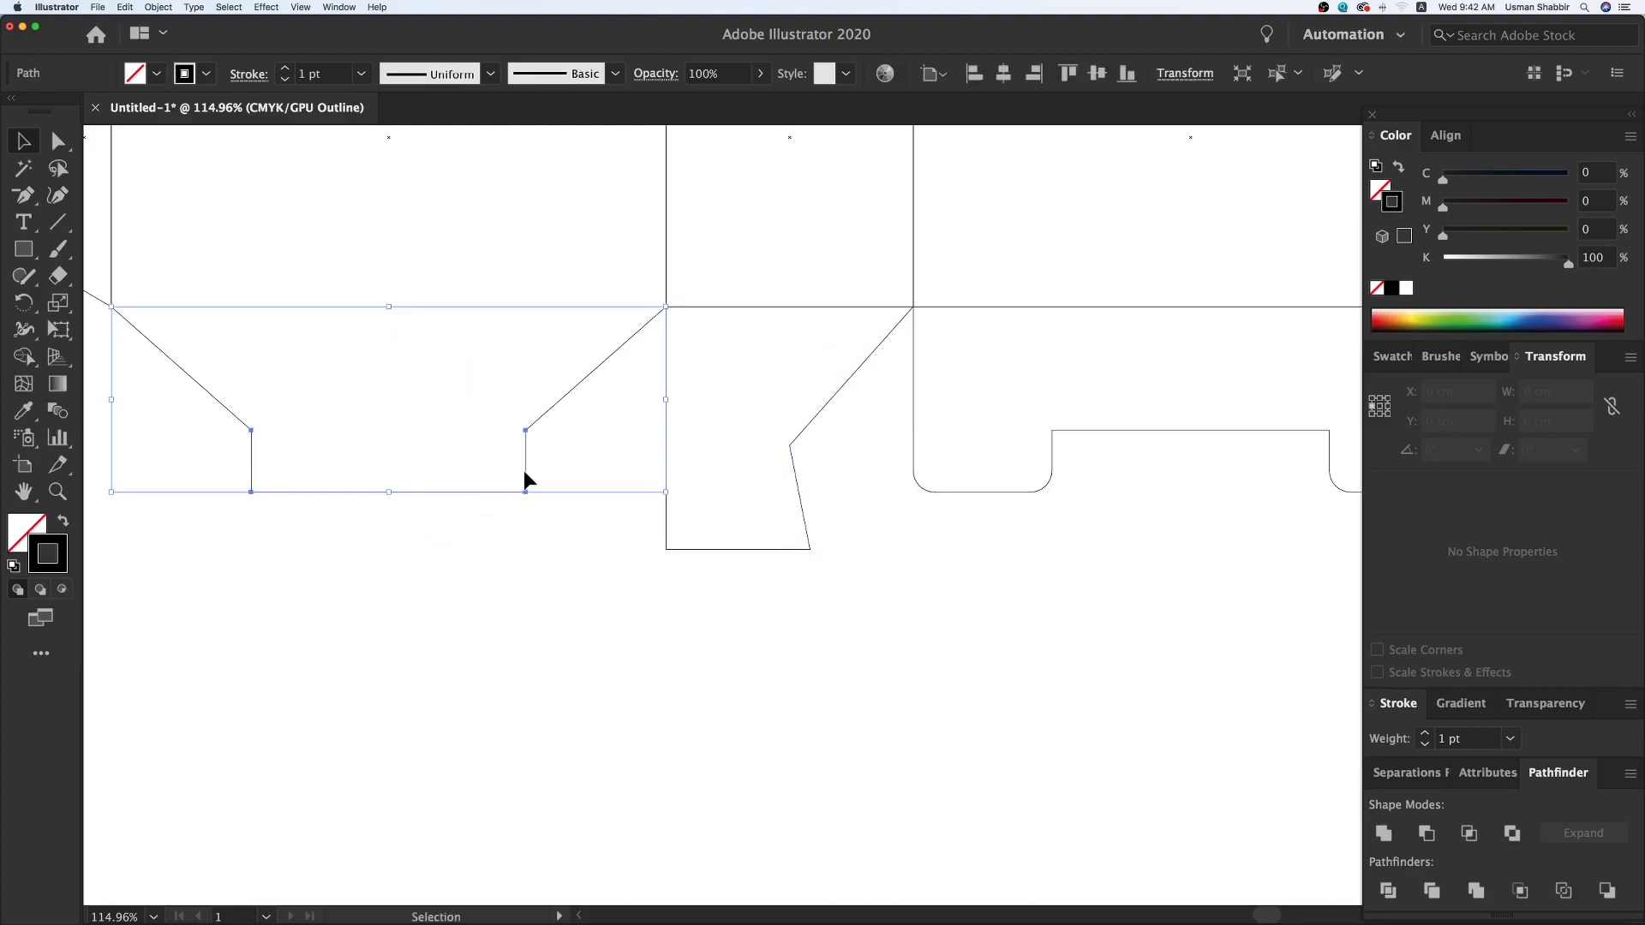
{"action": "key", "text": "a"}
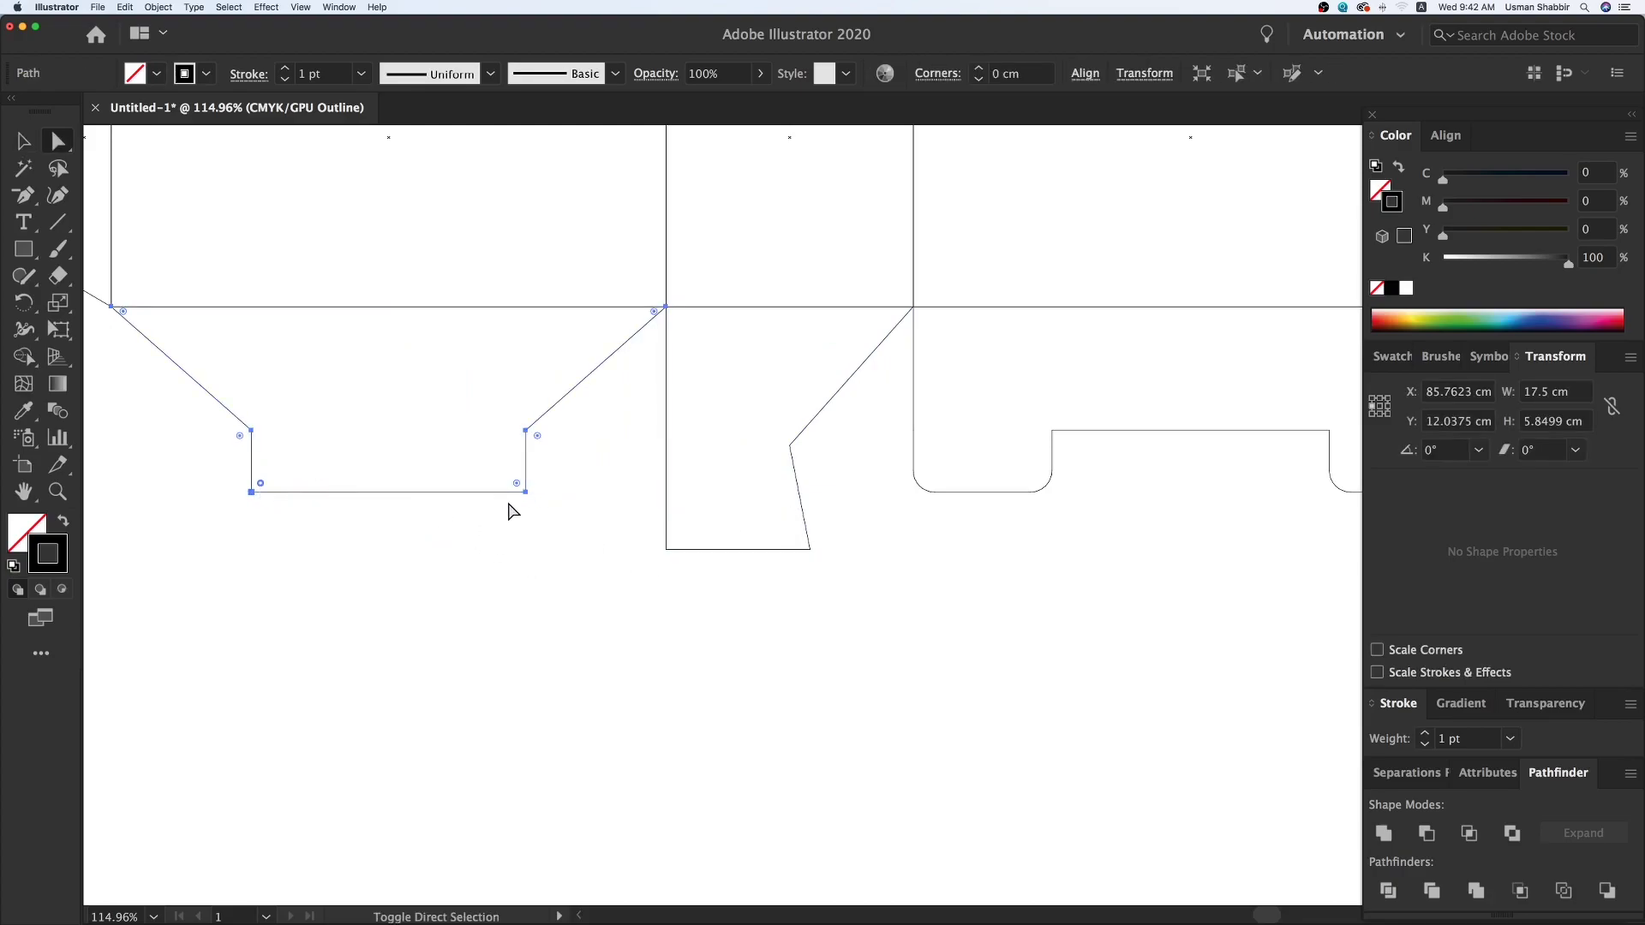
{"action": "left_click_drag", "start_coordinate": [518, 485], "coordinate": [470, 503]}
{"action": "key", "text": "v"}
{"action": "left_click", "coordinate": [603, 625]}
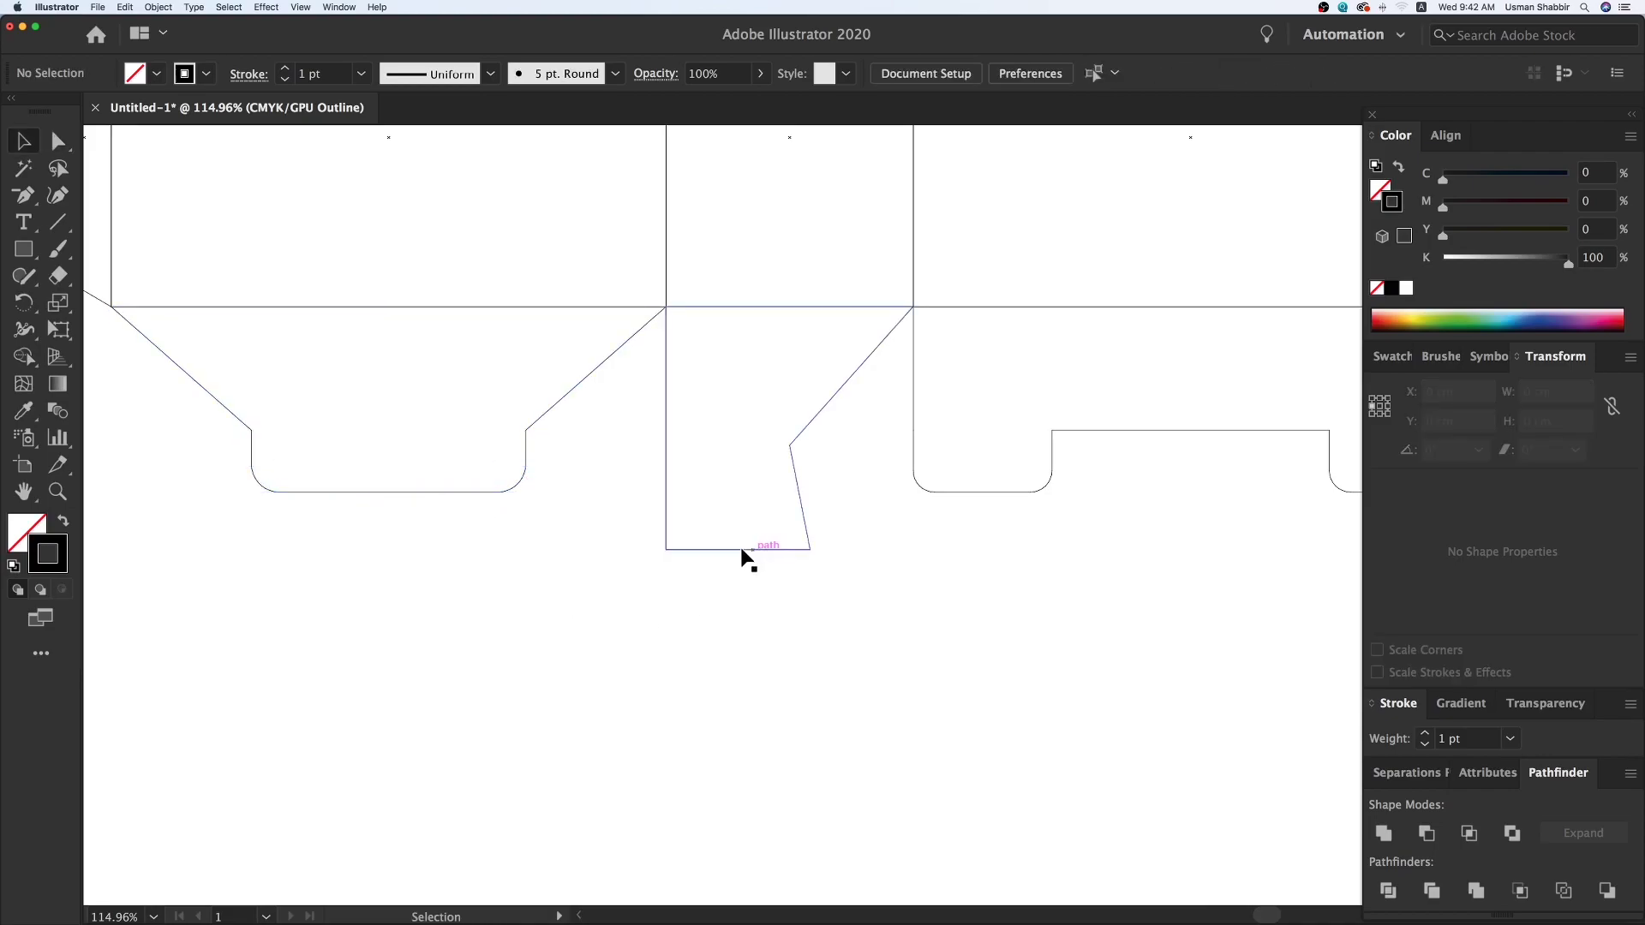
- Add an anchor point on the straight left edge of the narrow bottom flap, just below the fold line
{"action": "left_click", "coordinate": [664, 430]}
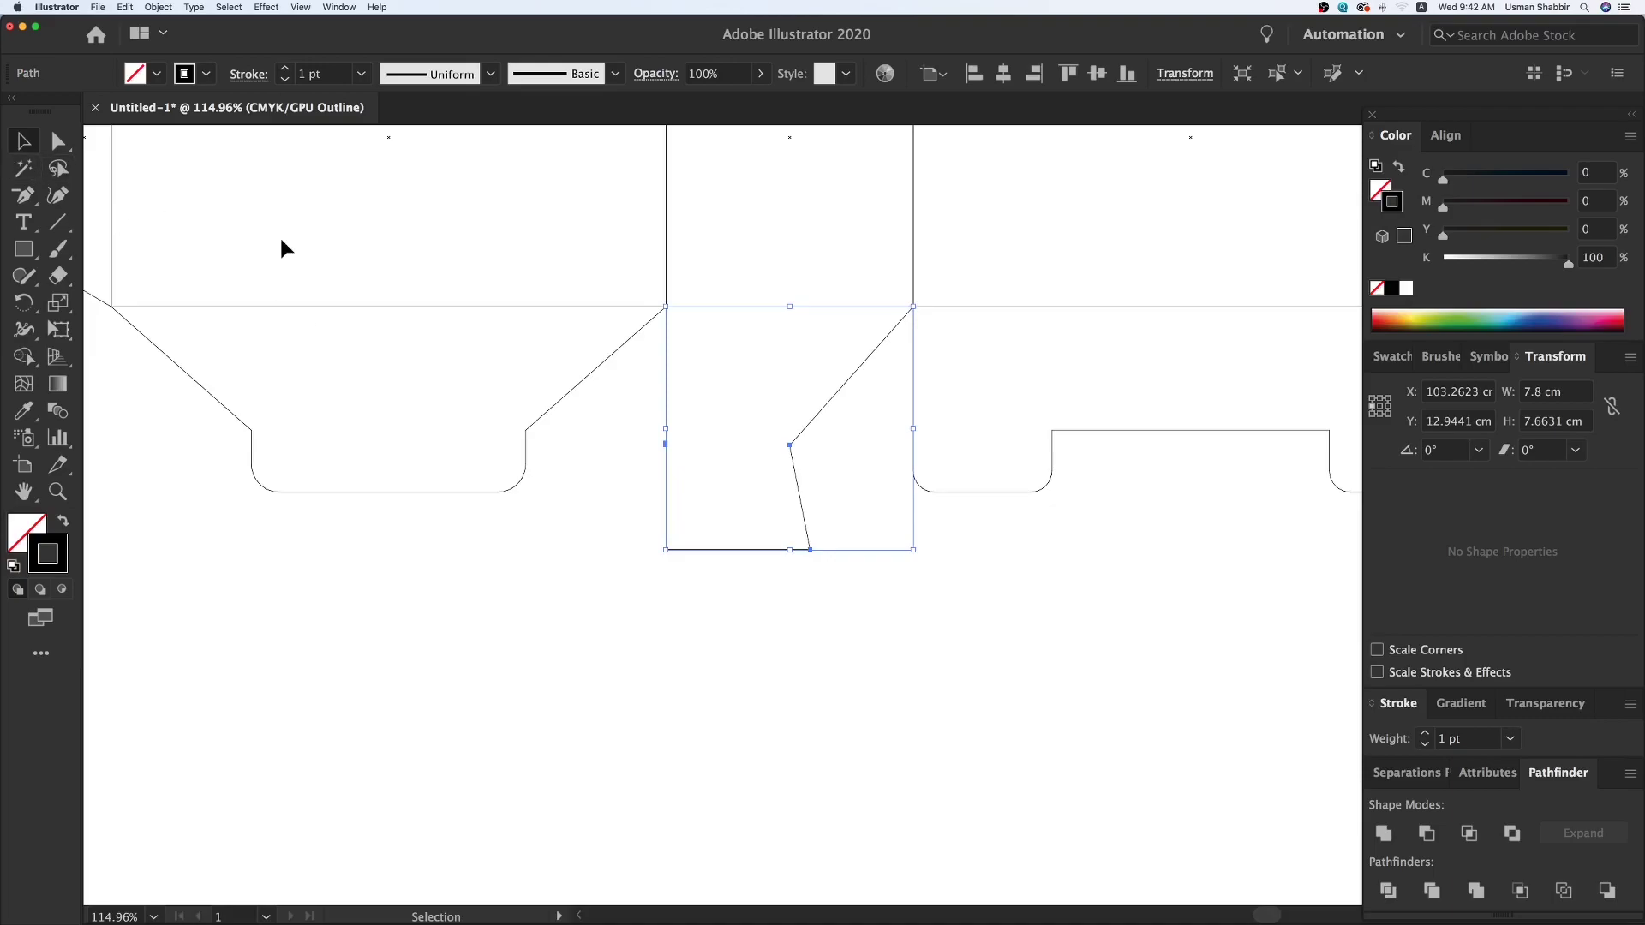
{"action": "left_click_drag", "start_coordinate": [22, 196], "coordinate": [111, 222]}
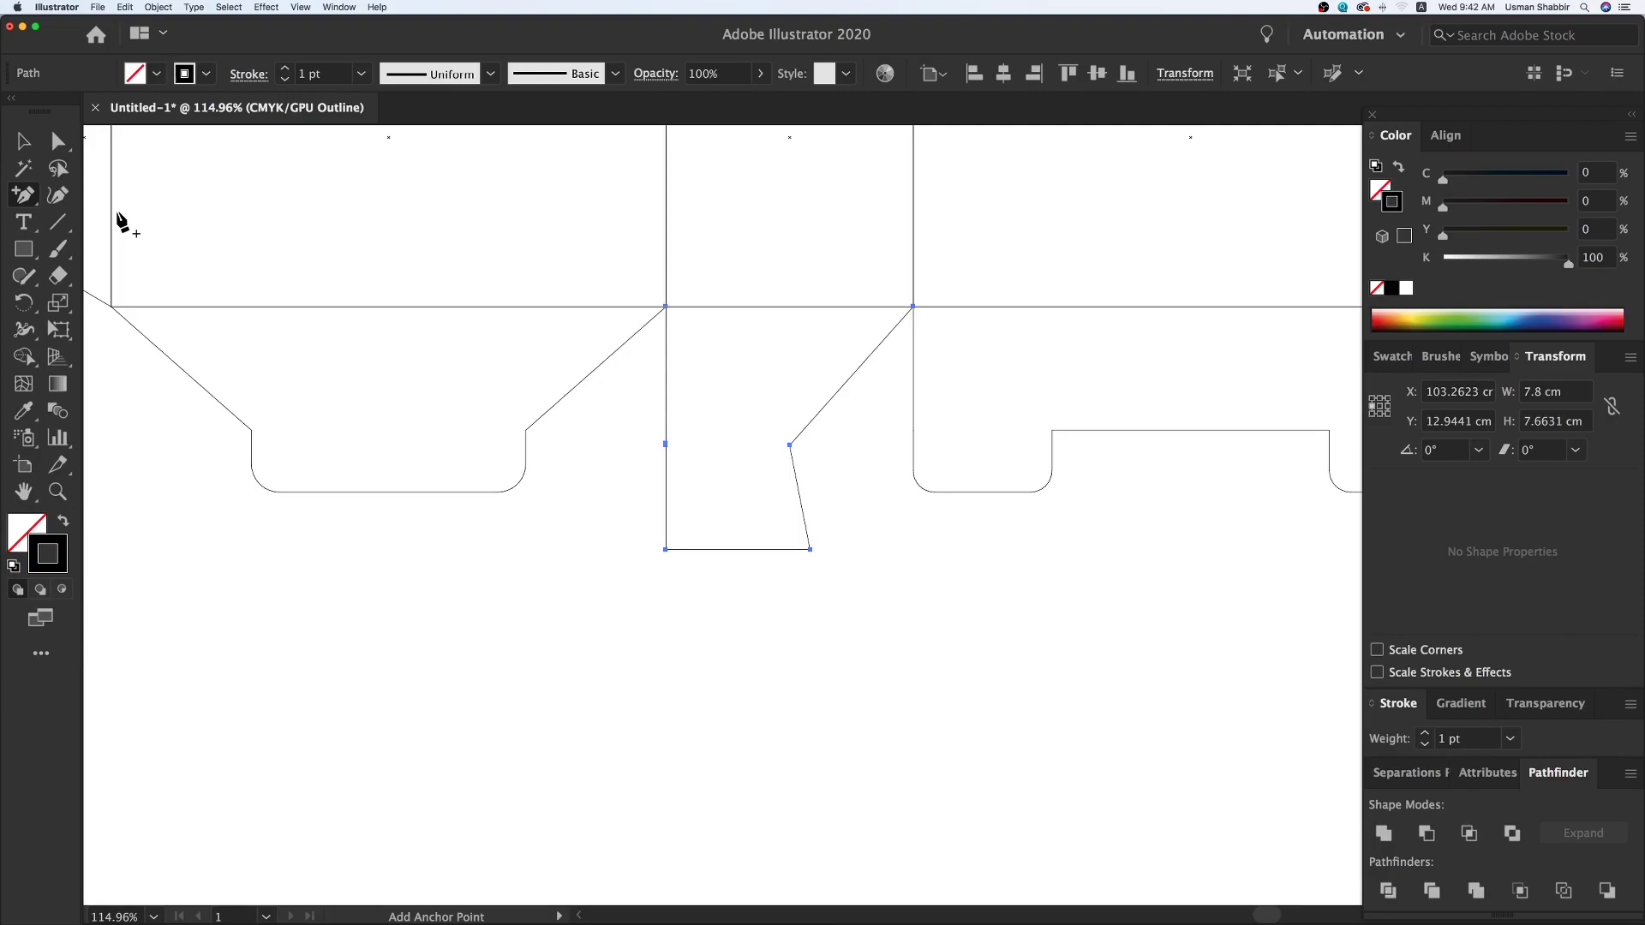
{"action": "left_click", "coordinate": [667, 319]}
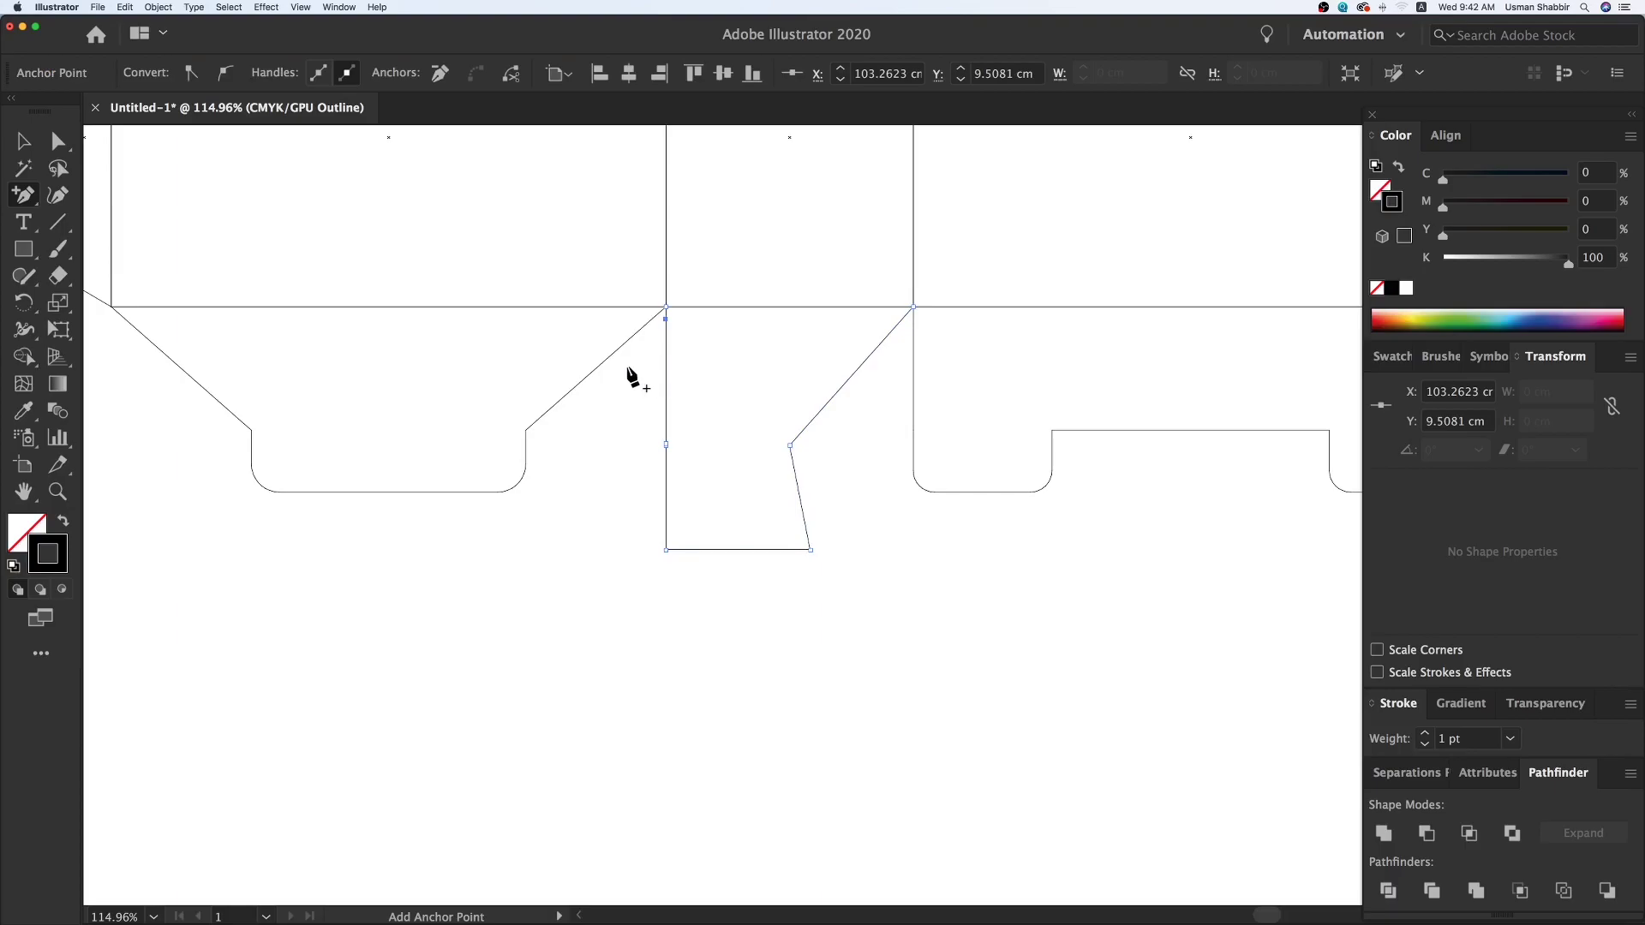
{"action": "left_click", "coordinate": [59, 143]}
{"action": "left_click", "coordinate": [878, 231]}
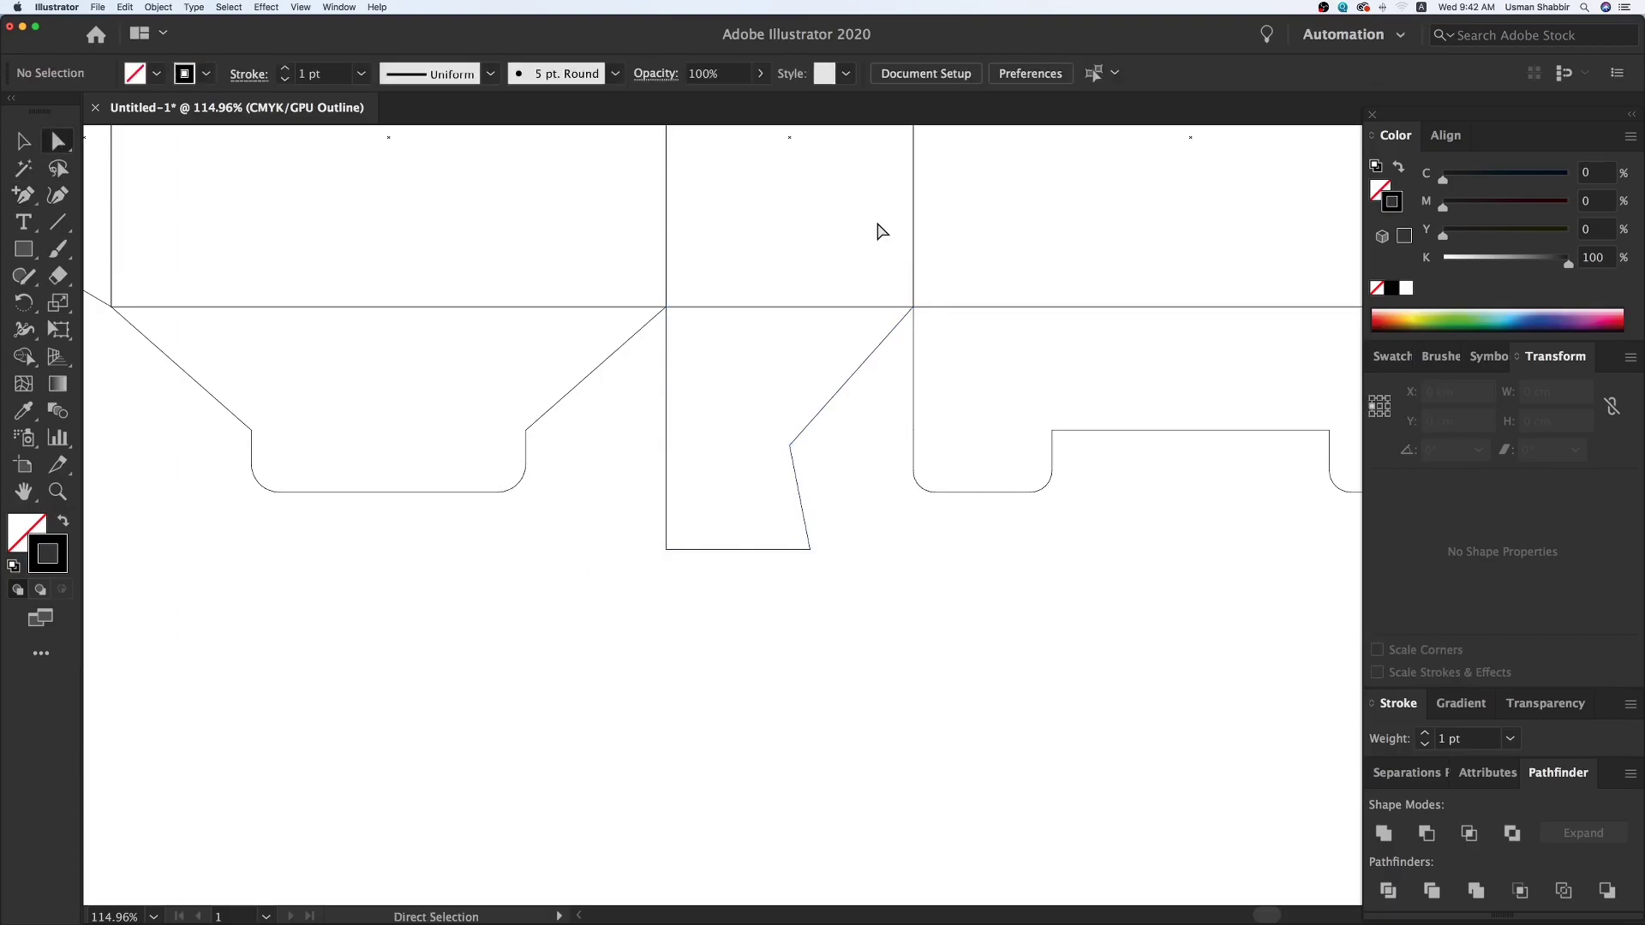
- Set the keyboard increment to 0.1 cm and nudge the narrow flap's straight edge inward by that amount, leaving its fold-line corner in place
{"action": "left_click", "coordinate": [1030, 73]}
{"action": "type", "text": "0"}
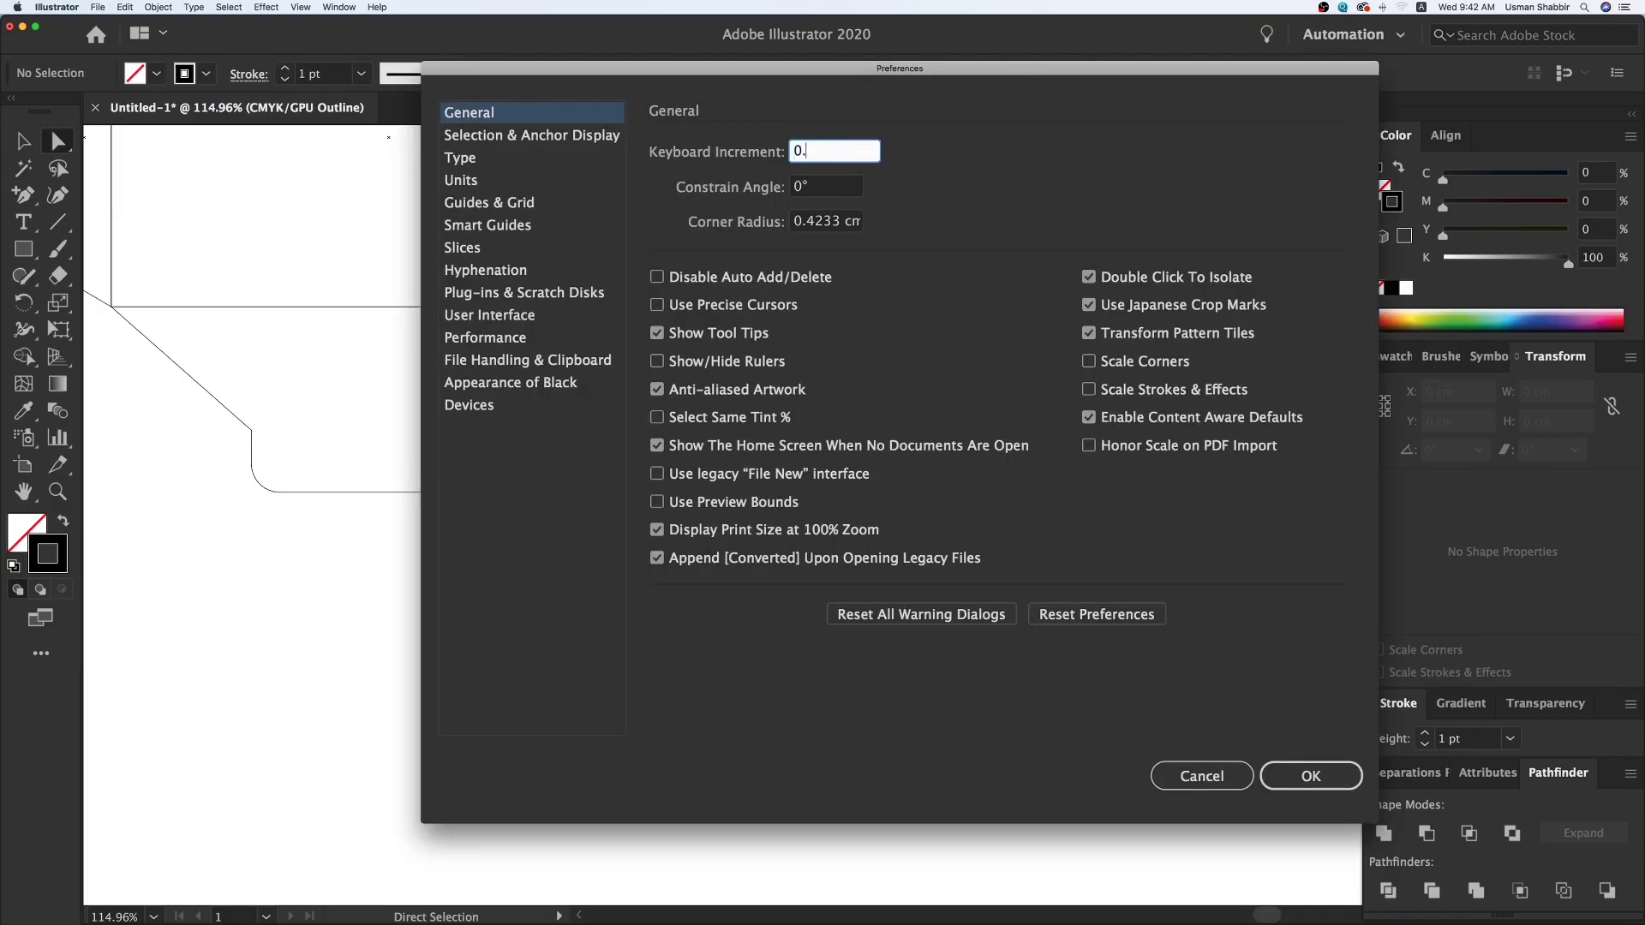
{"action": "type", "text": ".1"}
{"action": "key", "text": "Return"}
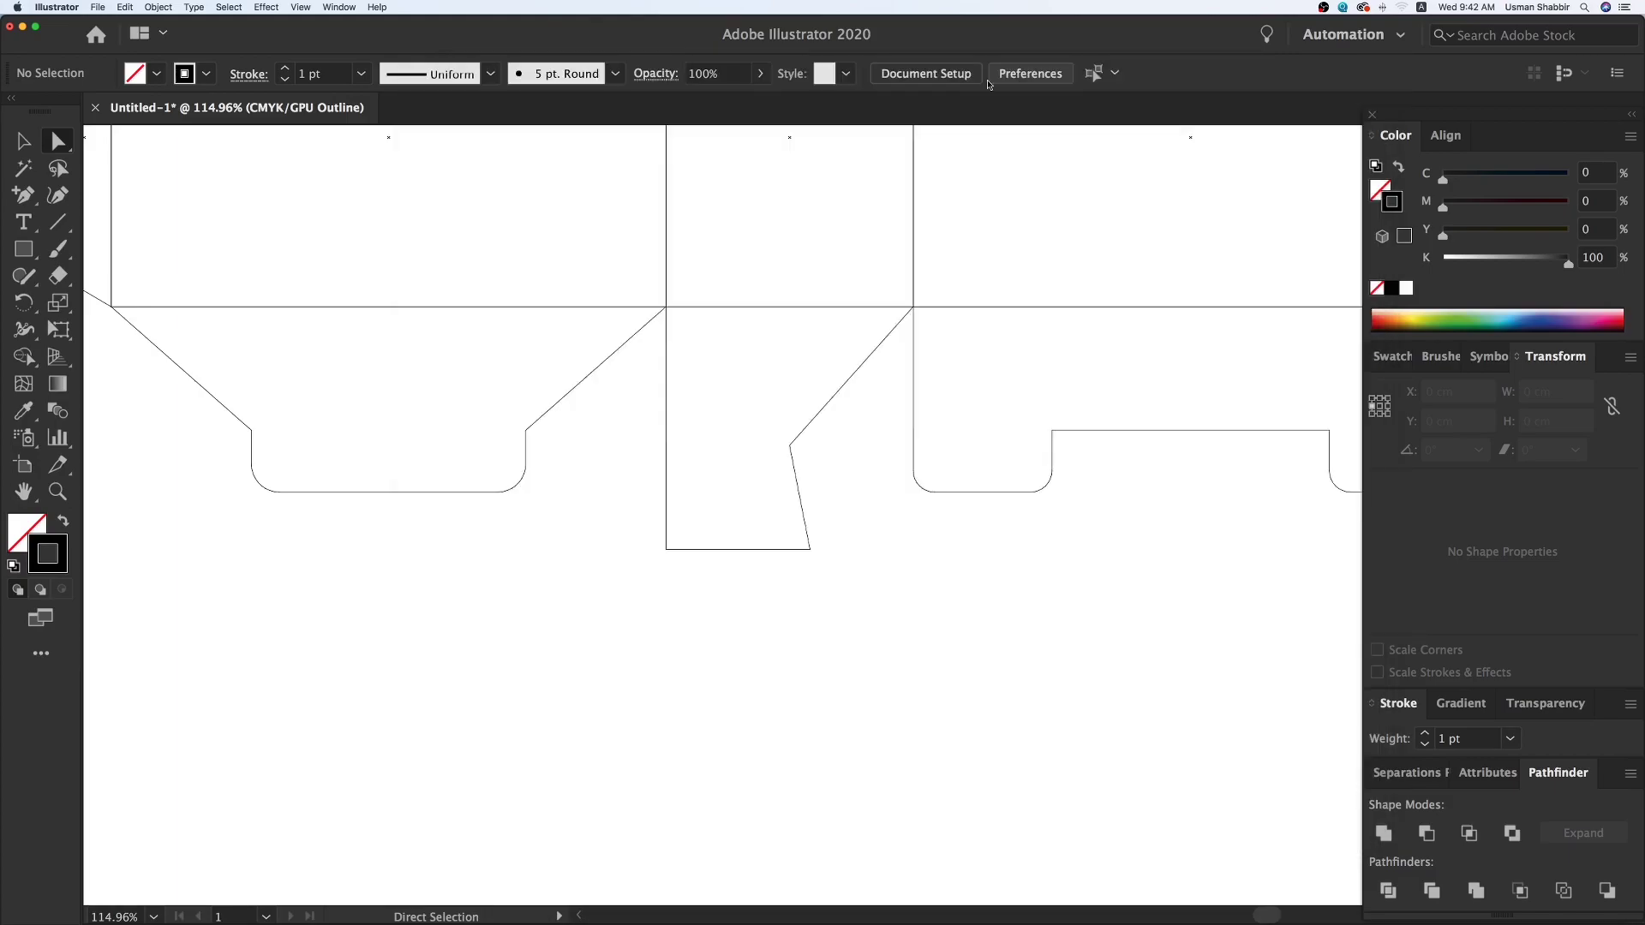
{"action": "left_click_drag", "start_coordinate": [664, 563], "coordinate": [679, 323]}
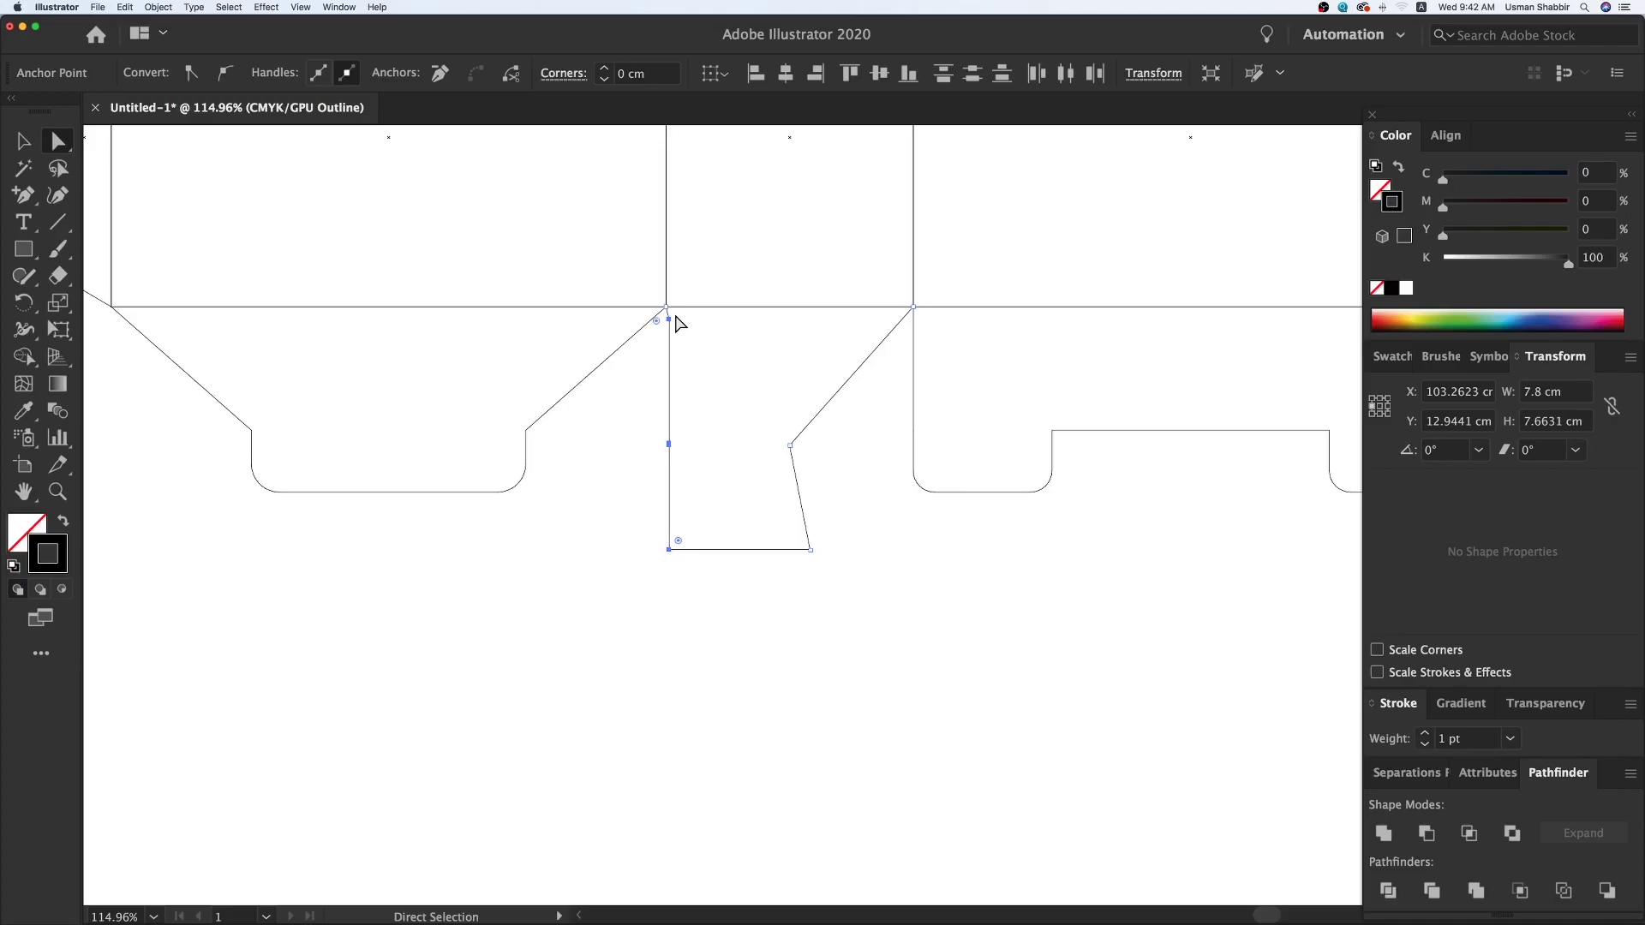
{"action": "key", "text": "v"}
{"action": "left_click", "coordinate": [716, 577]}
- Round the two lower corners of the narrow bottom flap
{"action": "left_click_drag", "start_coordinate": [675, 582], "coordinate": [719, 532]}
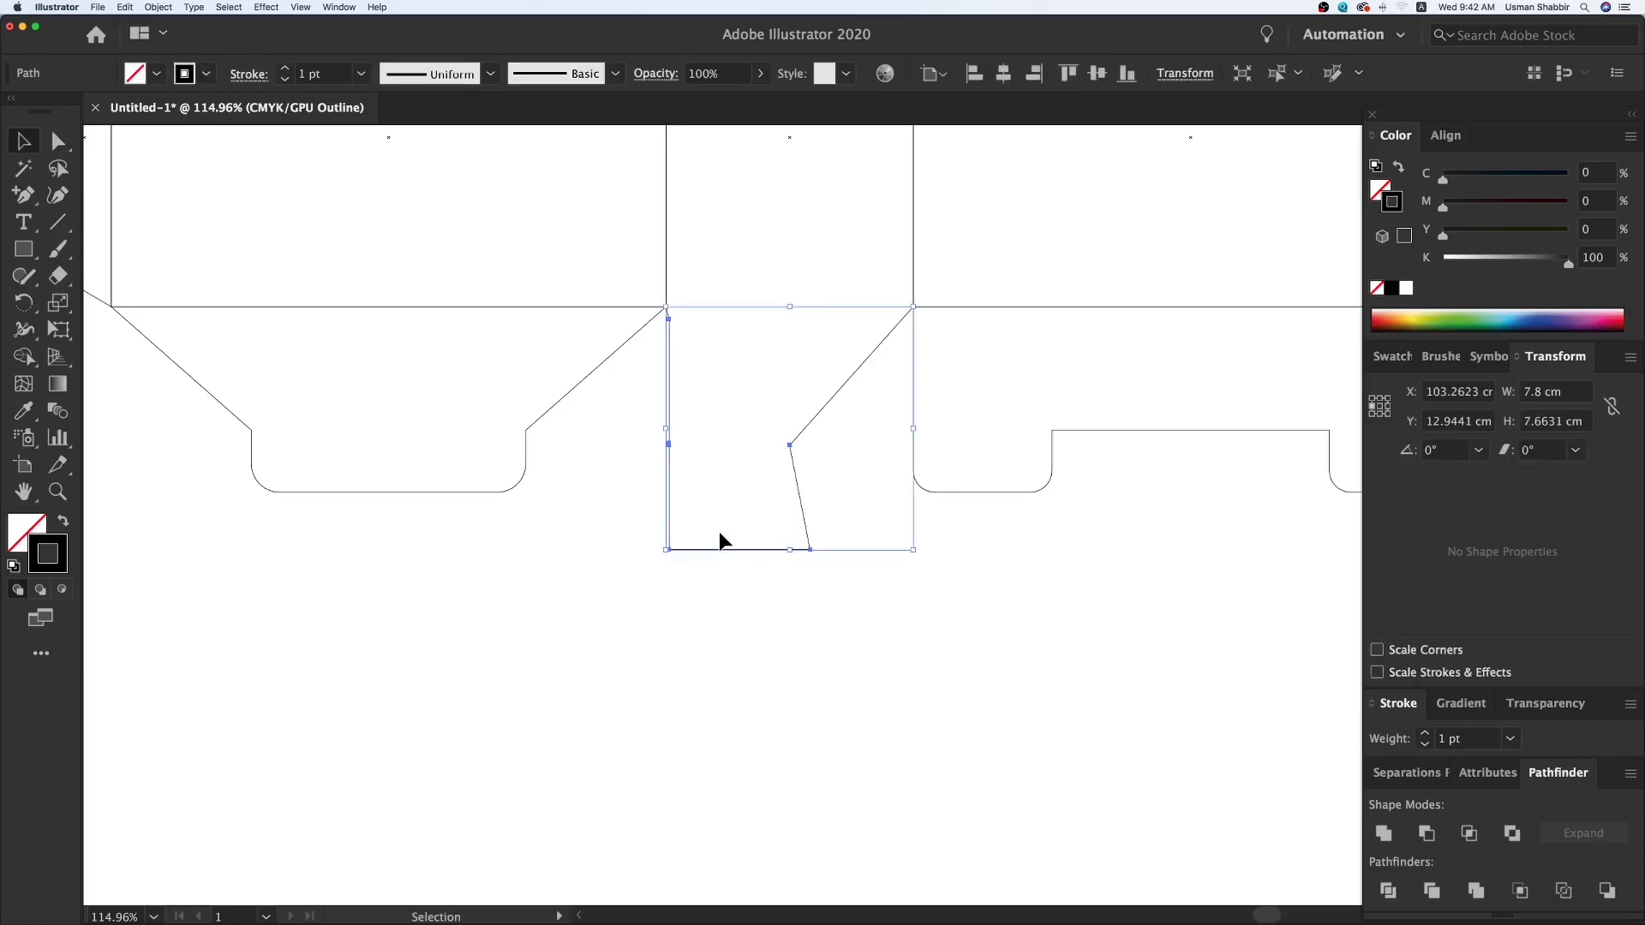
{"action": "left_click", "coordinate": [57, 140]}
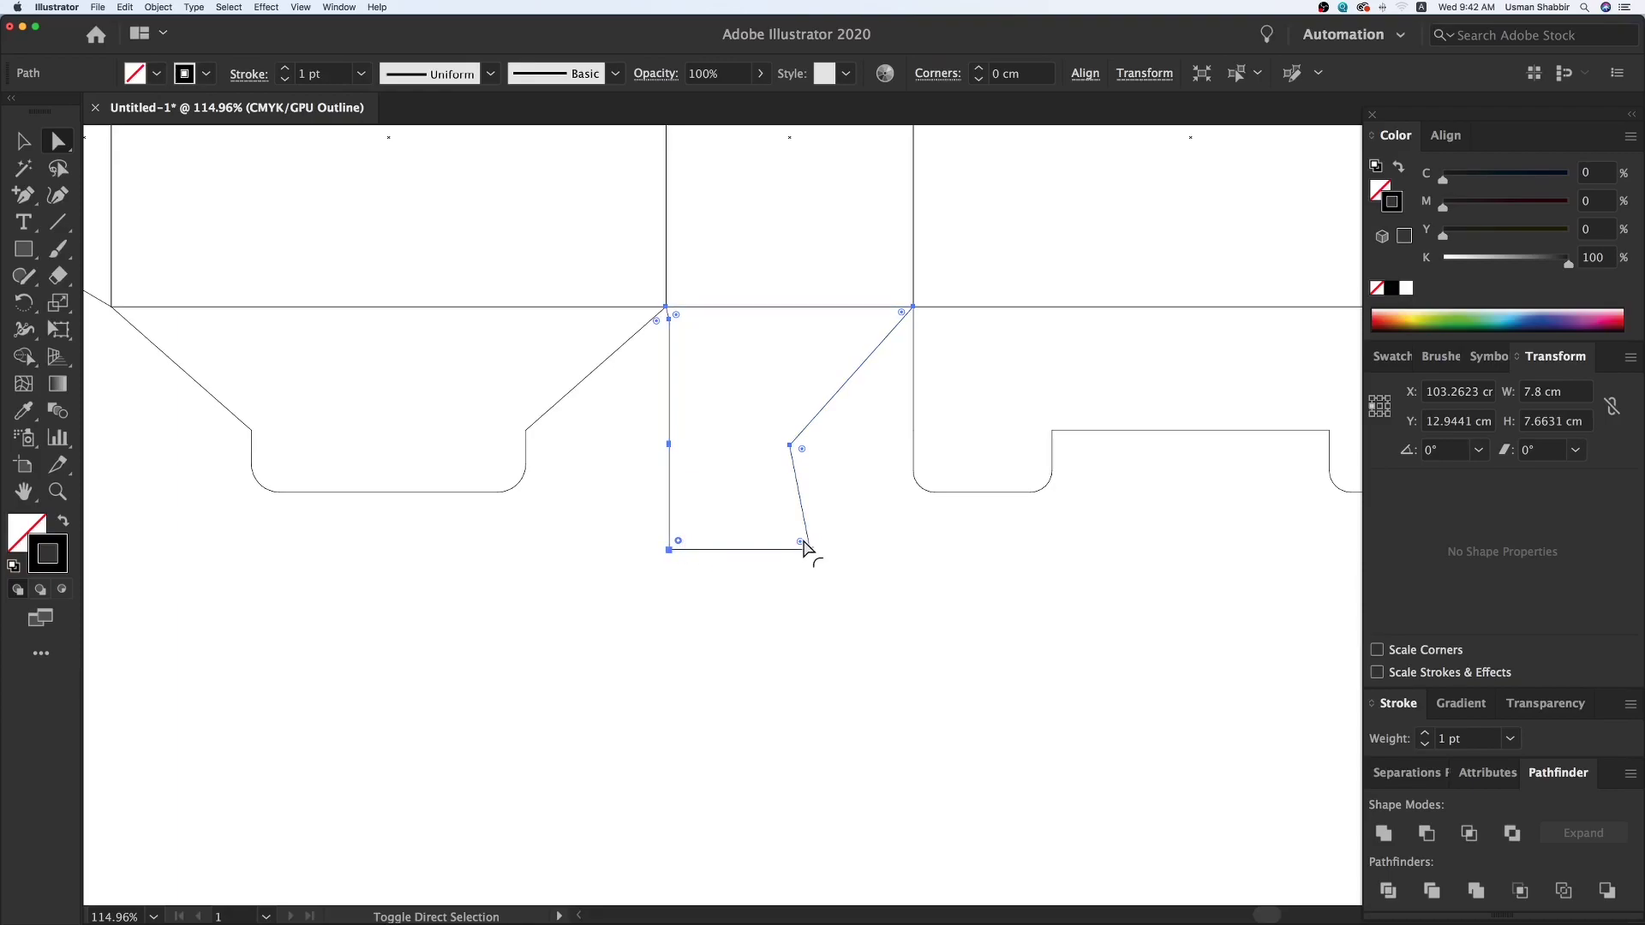
{"action": "left_click_drag", "start_coordinate": [800, 542], "coordinate": [775, 552]}
{"action": "left_click", "coordinate": [869, 645]}
- Copy the narrow bottom flap beneath the outermost narrow body panel and reflect the copy left to right
{"action": "key", "text": "super+minus"}
{"action": "key", "text": "super+minus"}
{"action": "key", "text": "super+minus"}
{"action": "key", "text": "v"}
{"action": "left_click_drag", "start_coordinate": [975, 522], "coordinate": [894, 524]}
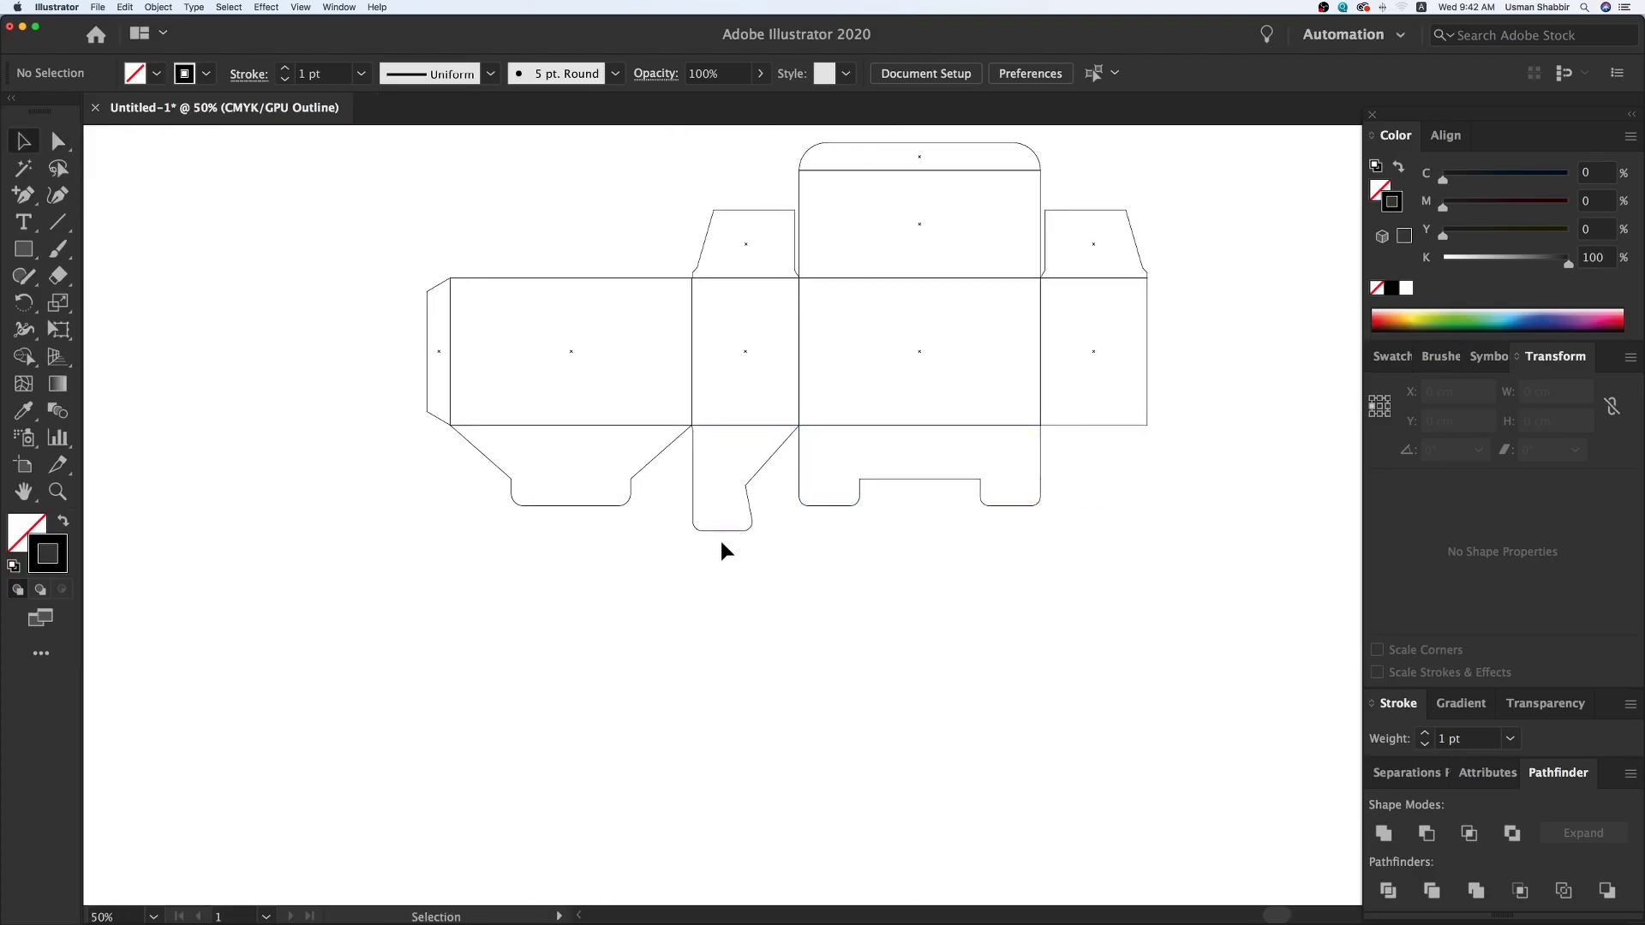
{"action": "left_click_drag", "start_coordinate": [722, 532], "coordinate": [1071, 540]}
{"action": "right_click", "coordinate": [1056, 485]}
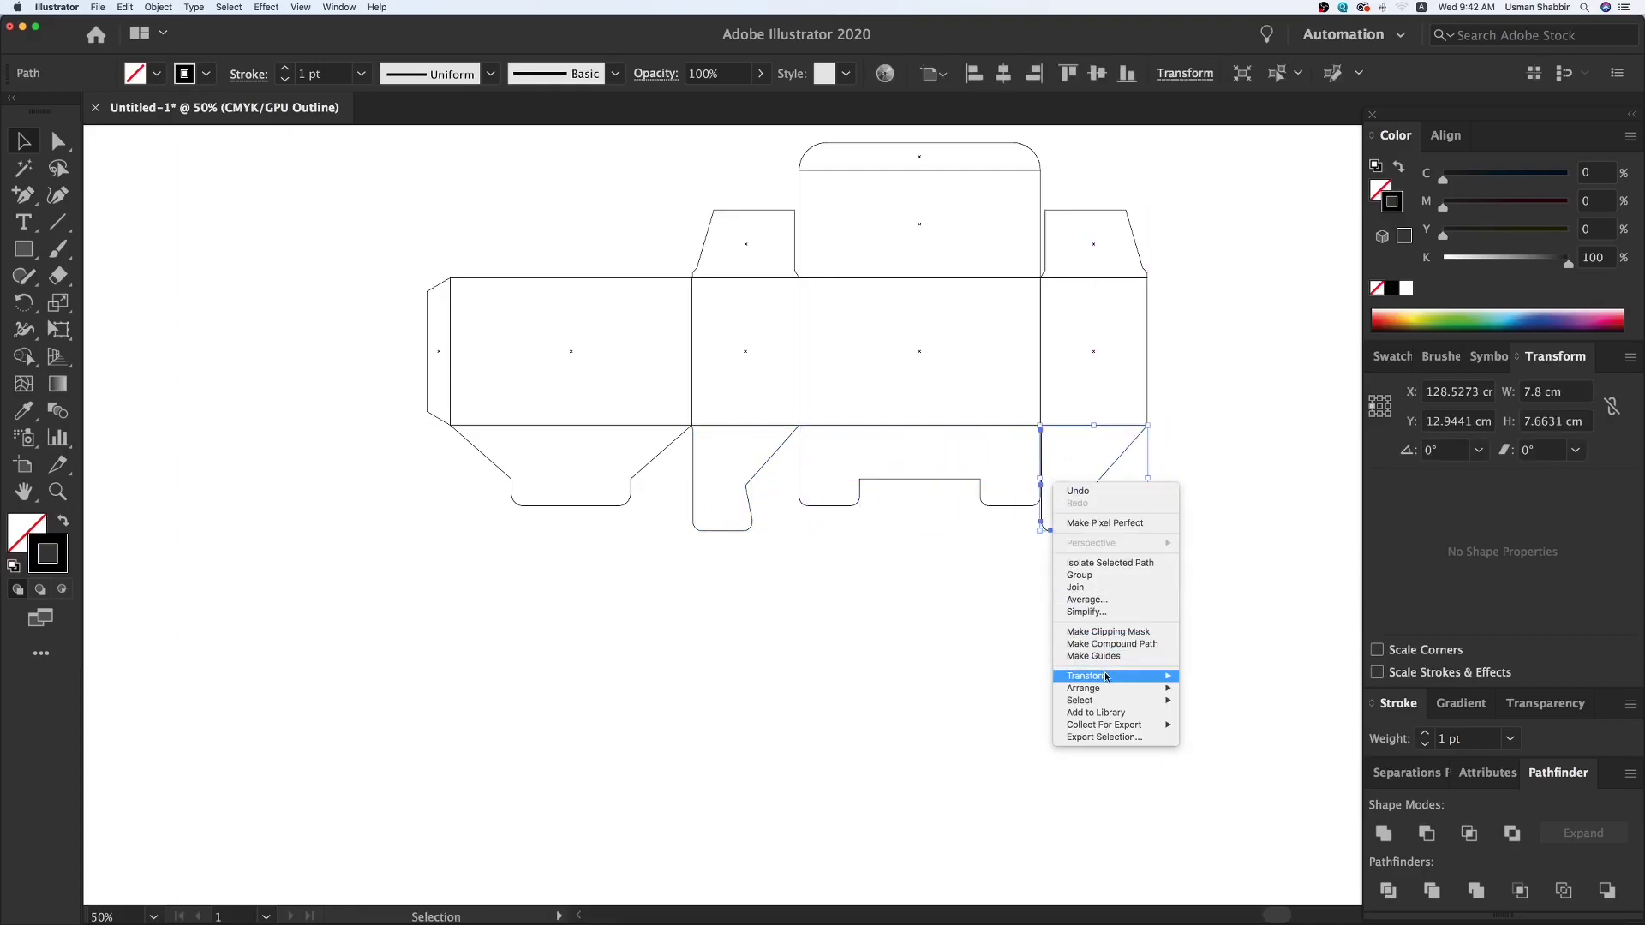
{"action": "mouse_move", "coordinate": [1105, 677]}
{"action": "left_click", "coordinate": [1251, 720]}
{"action": "left_click", "coordinate": [1018, 512]}
{"action": "left_click", "coordinate": [1249, 747]}
{"action": "left_click", "coordinate": [1135, 697]}
- Left-align the mirrored narrow flap with the outermost narrow body panel
{"action": "key", "text": "z"}
{"action": "left_click_drag", "start_coordinate": [993, 357], "coordinate": [1254, 572]}
{"action": "key", "text": "v"}
{"action": "left_click_drag", "start_coordinate": [940, 412], "coordinate": [1027, 411]}
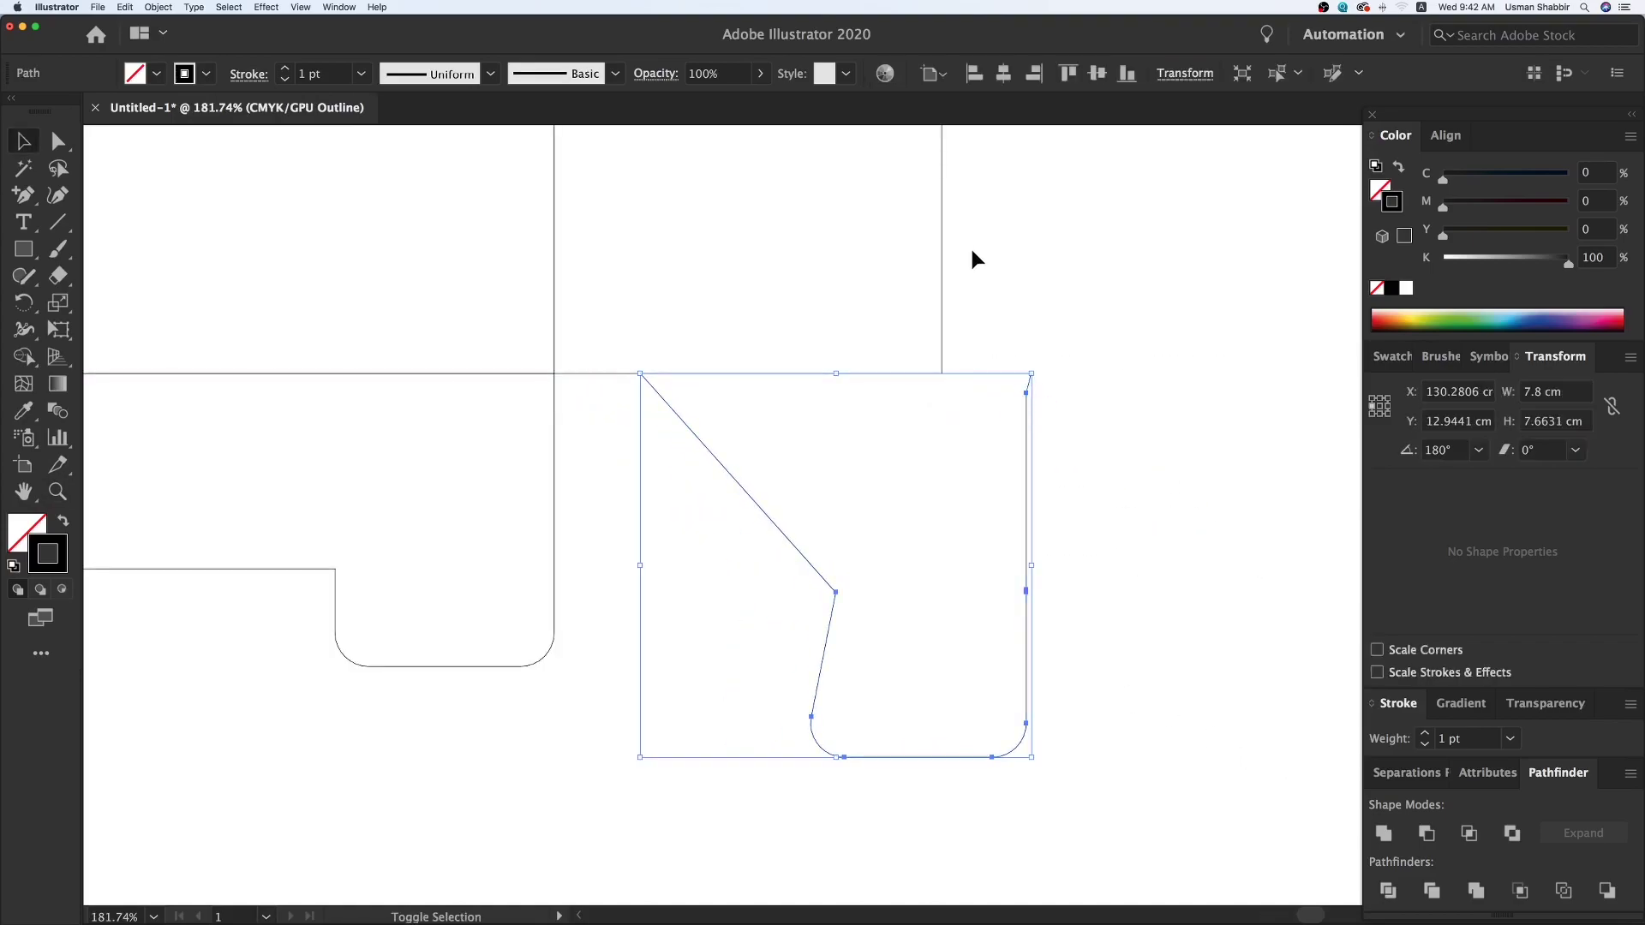
{"action": "left_click", "coordinate": [974, 79]}
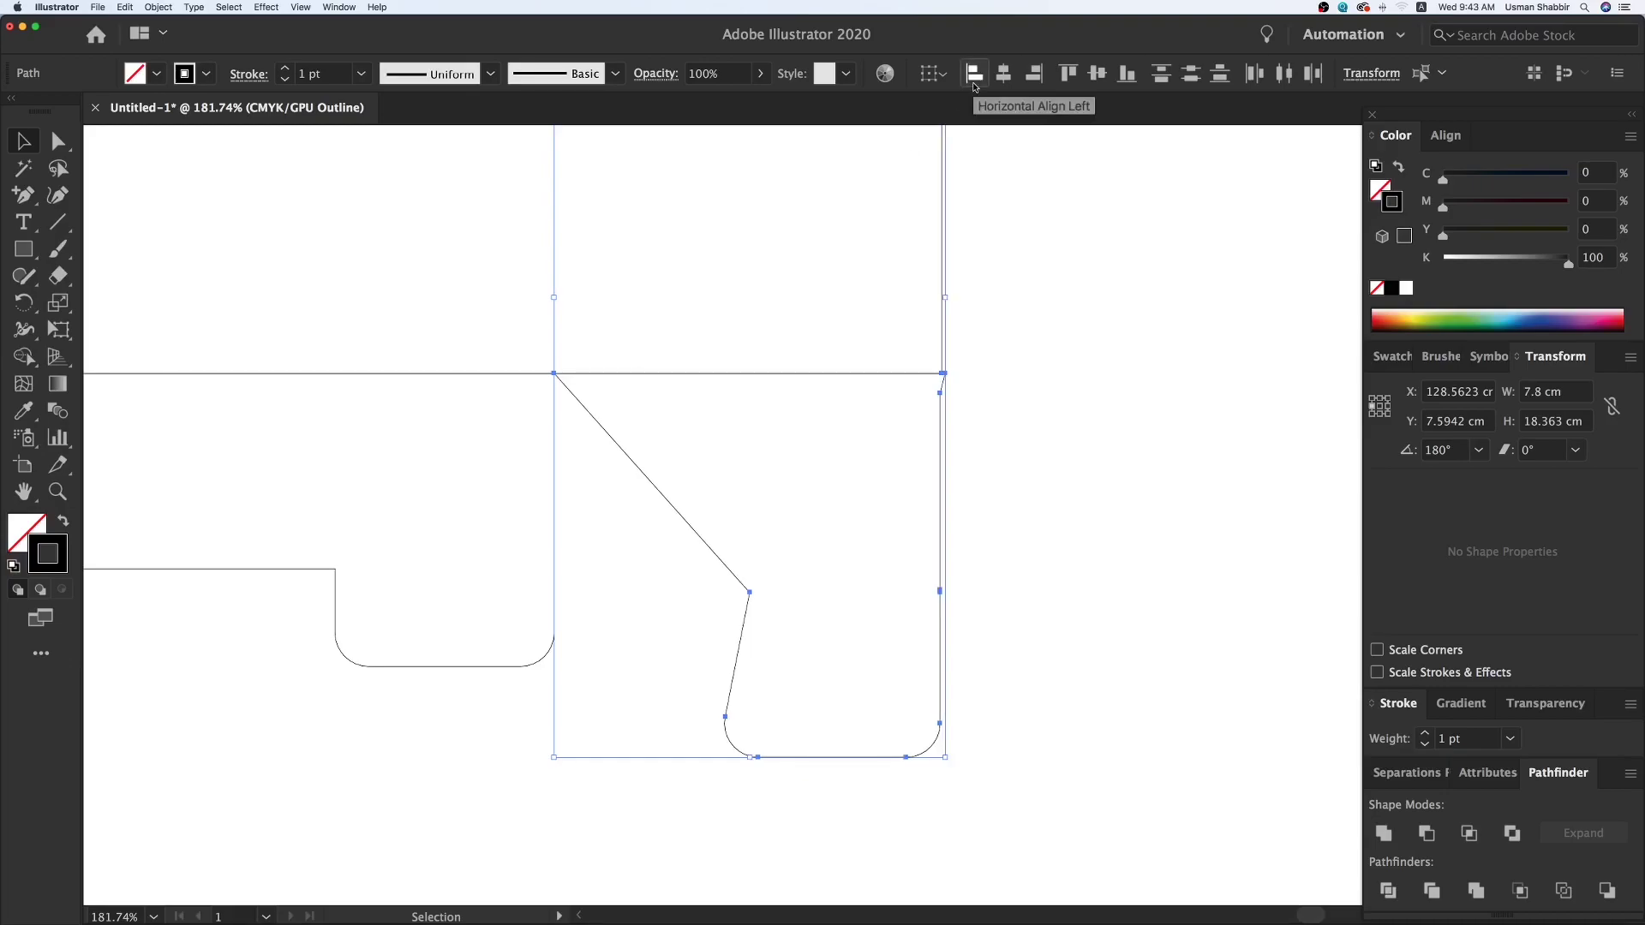
{"action": "left_click", "coordinate": [1021, 457]}
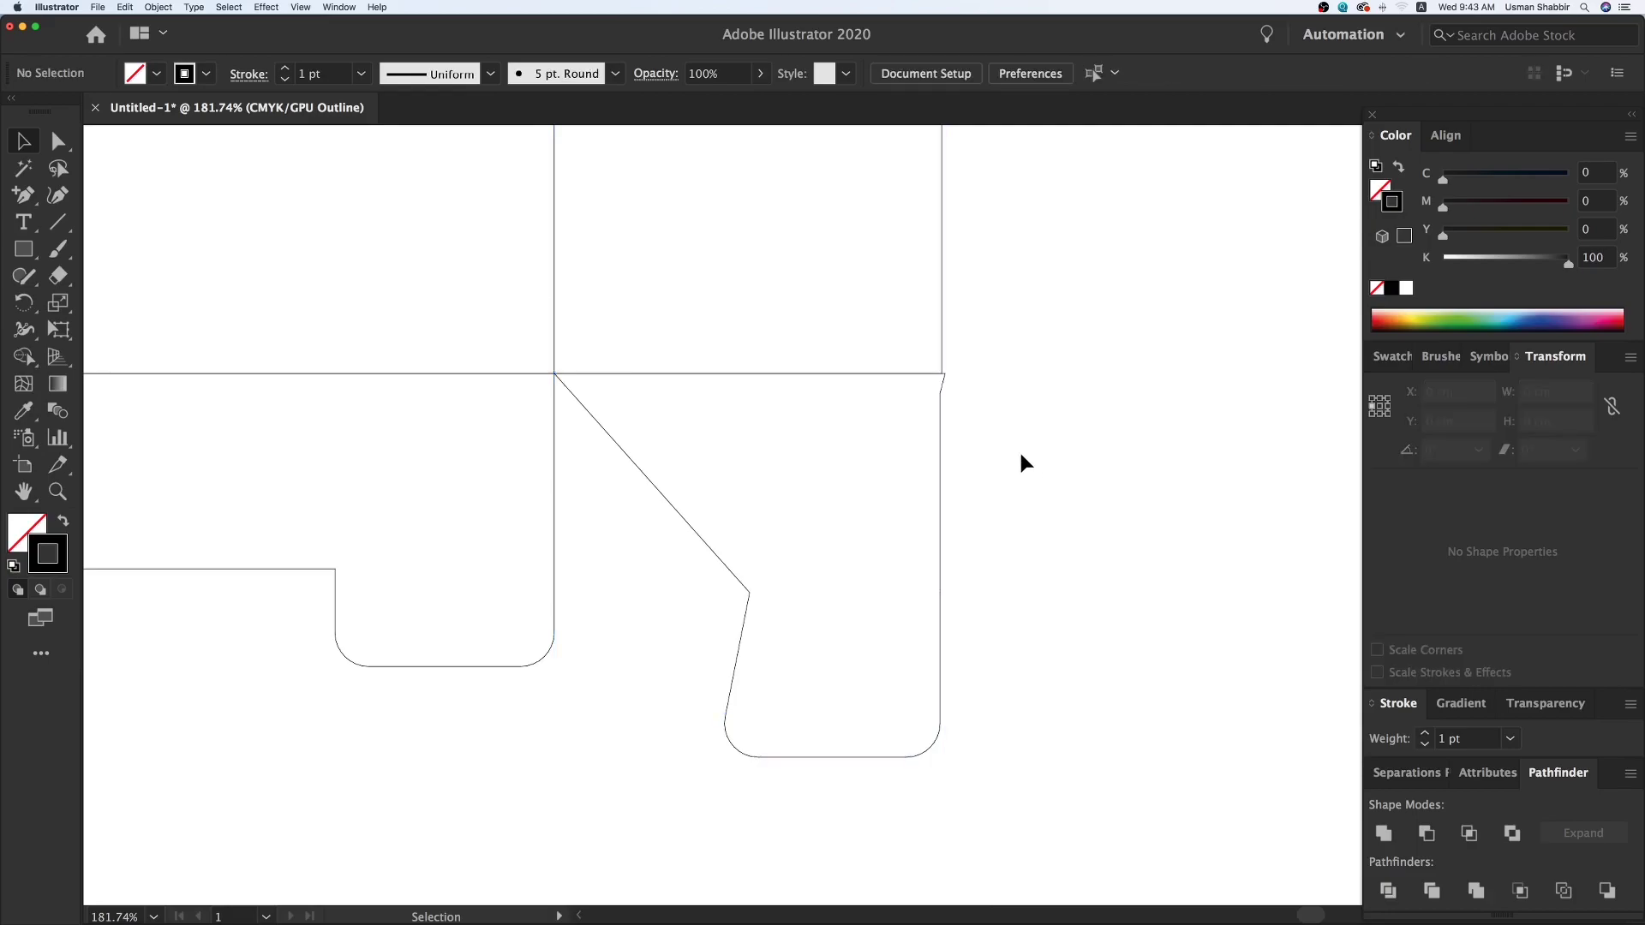
- Shift the mirrored narrow flap's outer straight edge and fold-line corner inward to line up with the outermost body panel's edge
{"action": "double_click", "coordinate": [942, 466]}
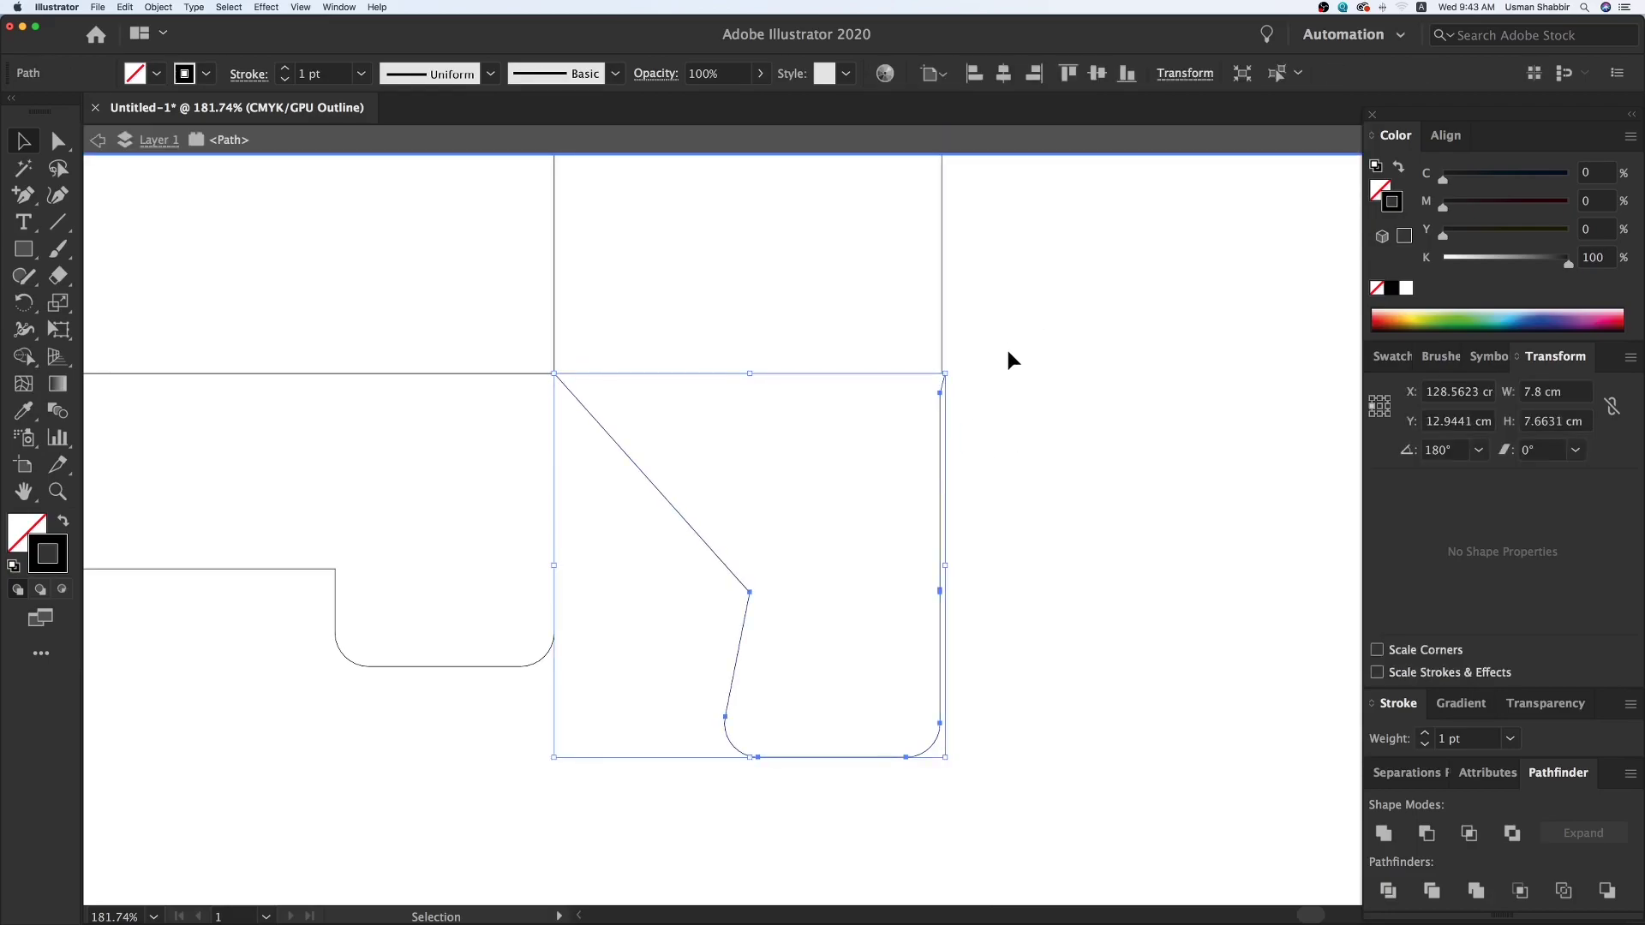
{"action": "left_click", "coordinate": [1072, 345]}
{"action": "left_click", "coordinate": [51, 134]}
{"action": "left_click_drag", "start_coordinate": [996, 343], "coordinate": [935, 723]}
{"action": "key", "text": "v"}
{"action": "double_click", "coordinate": [1026, 666]}
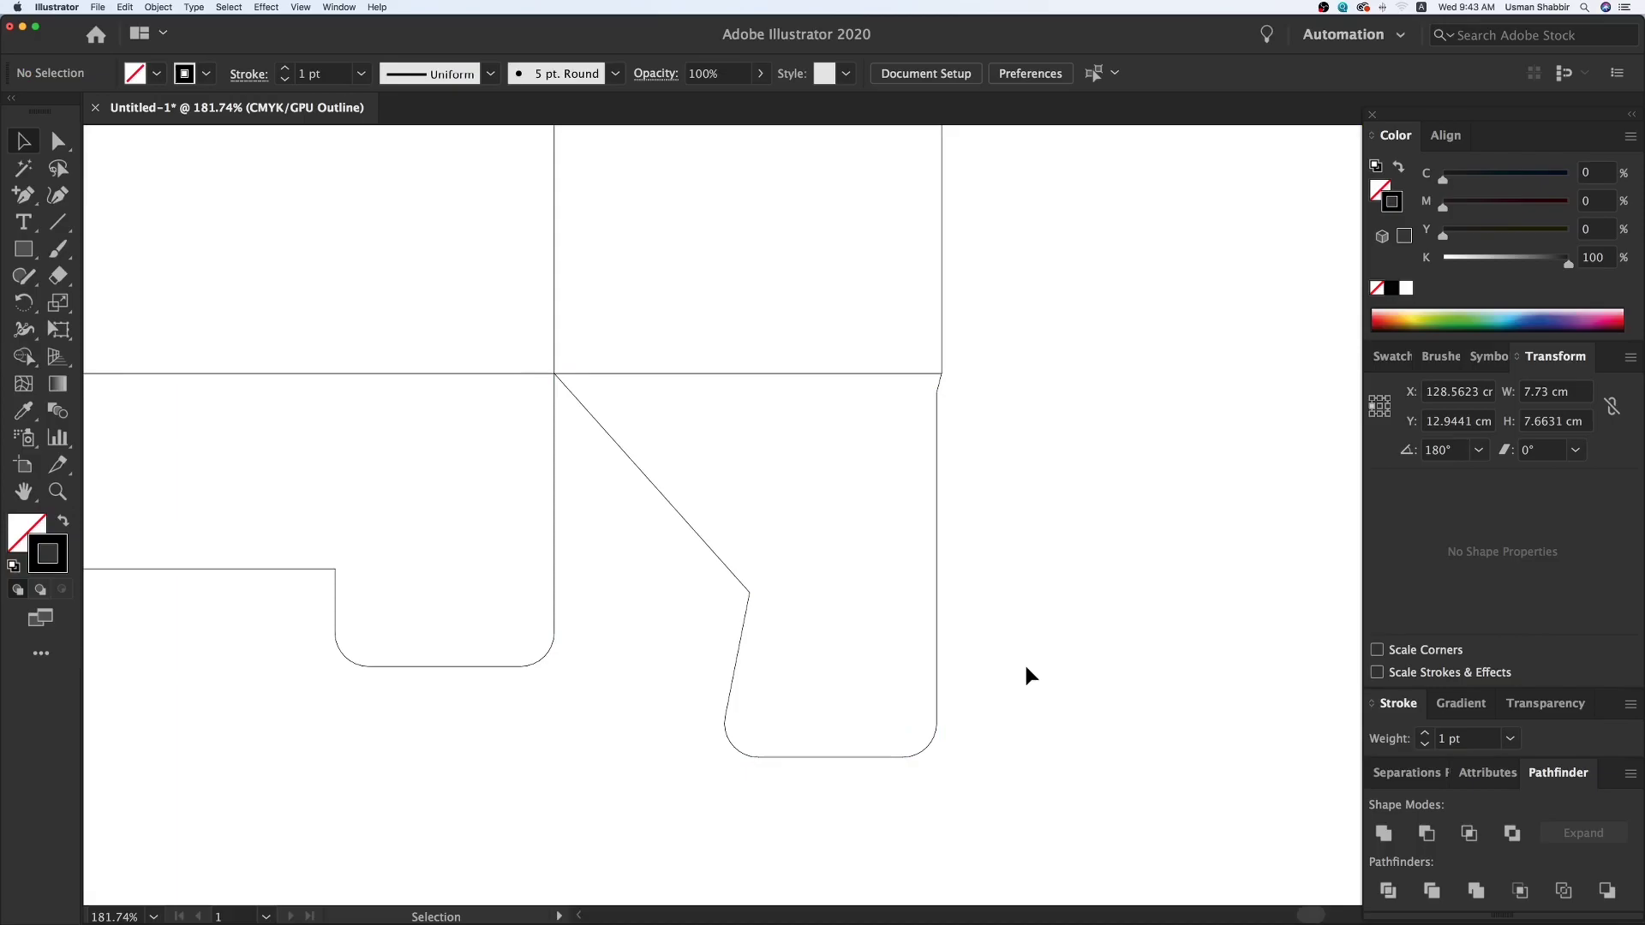
- Copy the wide body panel's rectangle between the two narrow panels into the empty area below the dieline
{"action": "key", "text": "super+minus"}
{"action": "key", "text": "super+minus"}
{"action": "key", "text": "super+minus"}
{"action": "key", "text": "super+minus"}
{"action": "key", "text": "super+minus"}
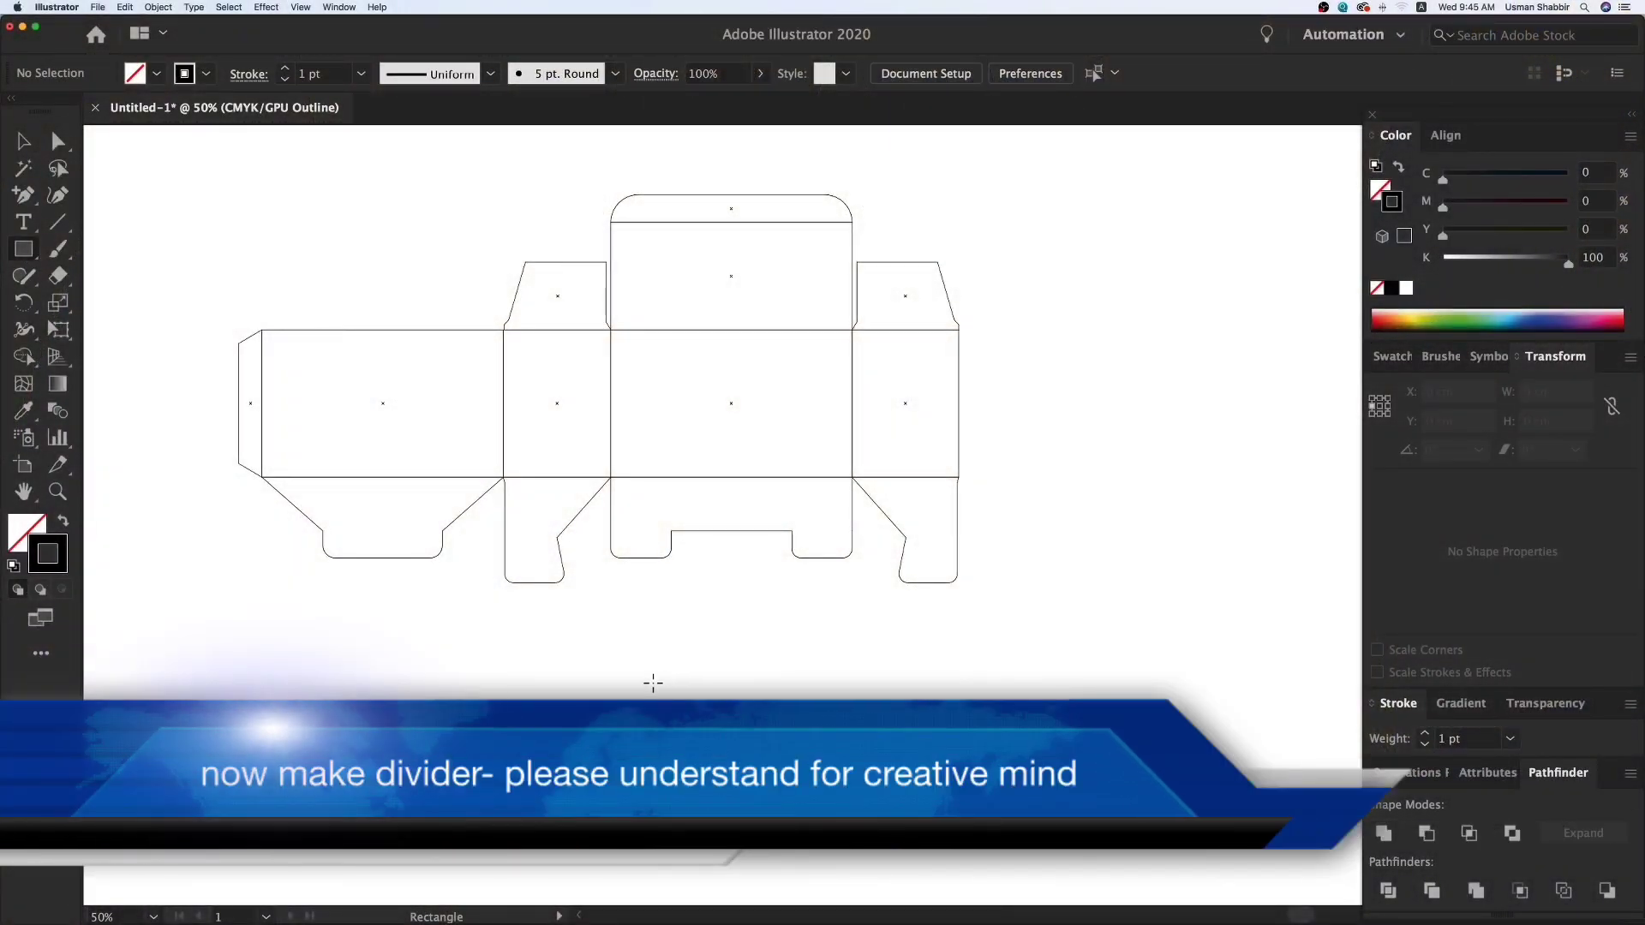
{"action": "left_click_drag", "start_coordinate": [648, 690], "coordinate": [874, 749]}
{"action": "key", "text": "super+z"}
{"action": "key", "text": "v"}
{"action": "left_click", "coordinate": [833, 329]}
{"action": "left_click_drag", "start_coordinate": [834, 331], "coordinate": [844, 700]}
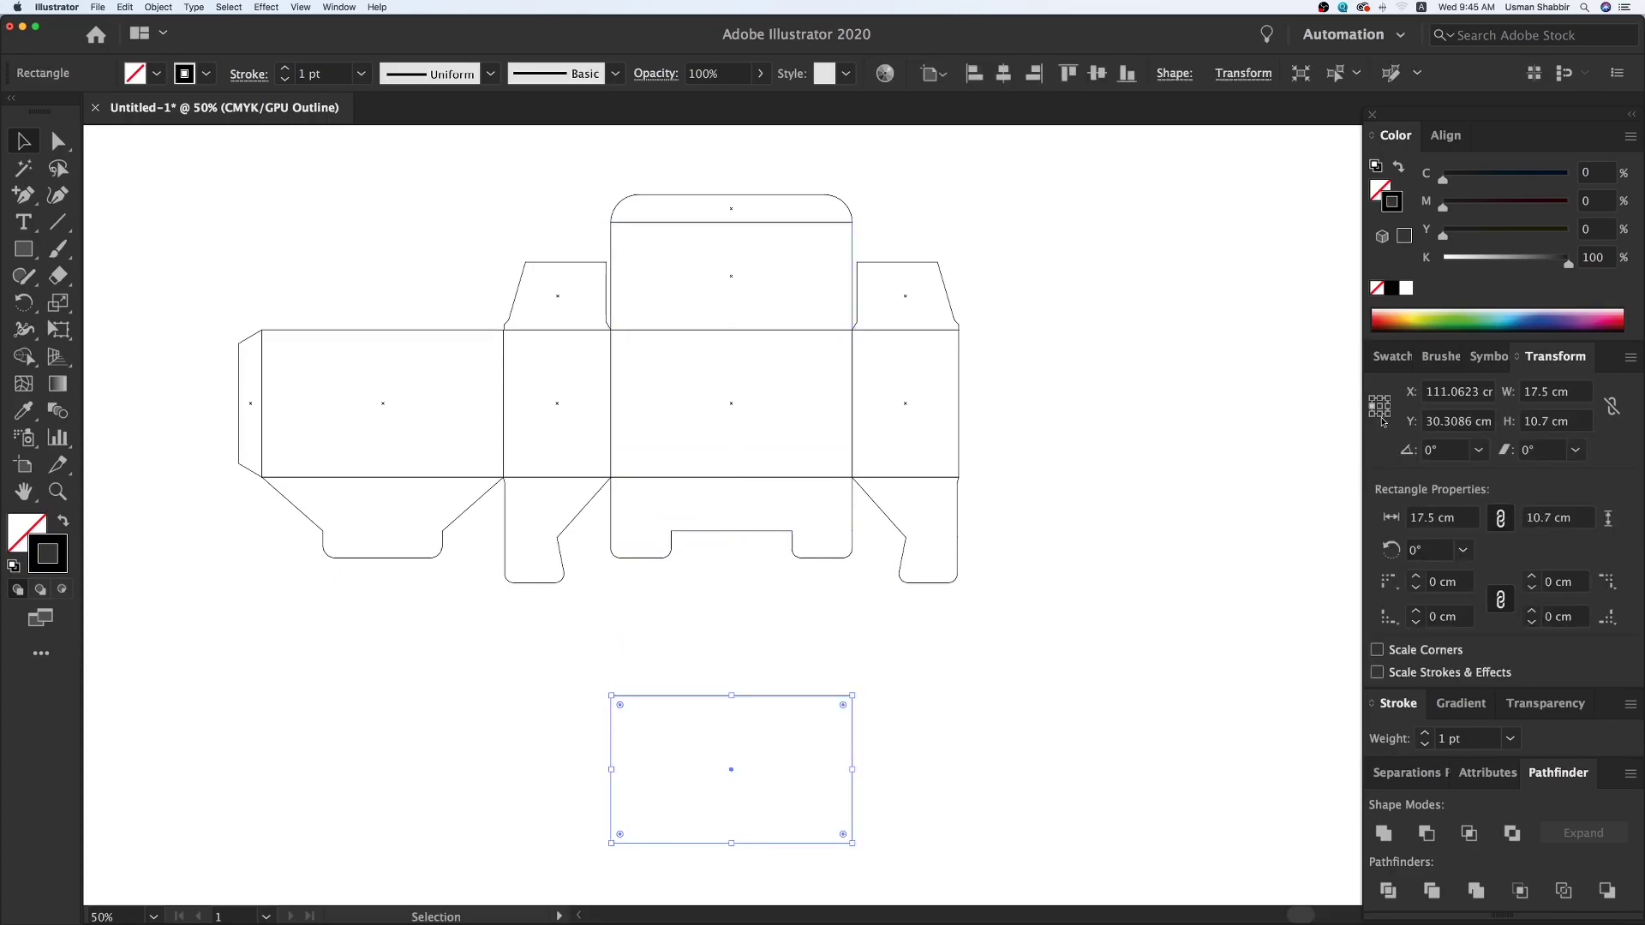
- Set the copied rectangle's height to 5 cm and its width to 17.5 cm divided by 4
{"action": "left_click", "coordinate": [1584, 426]}
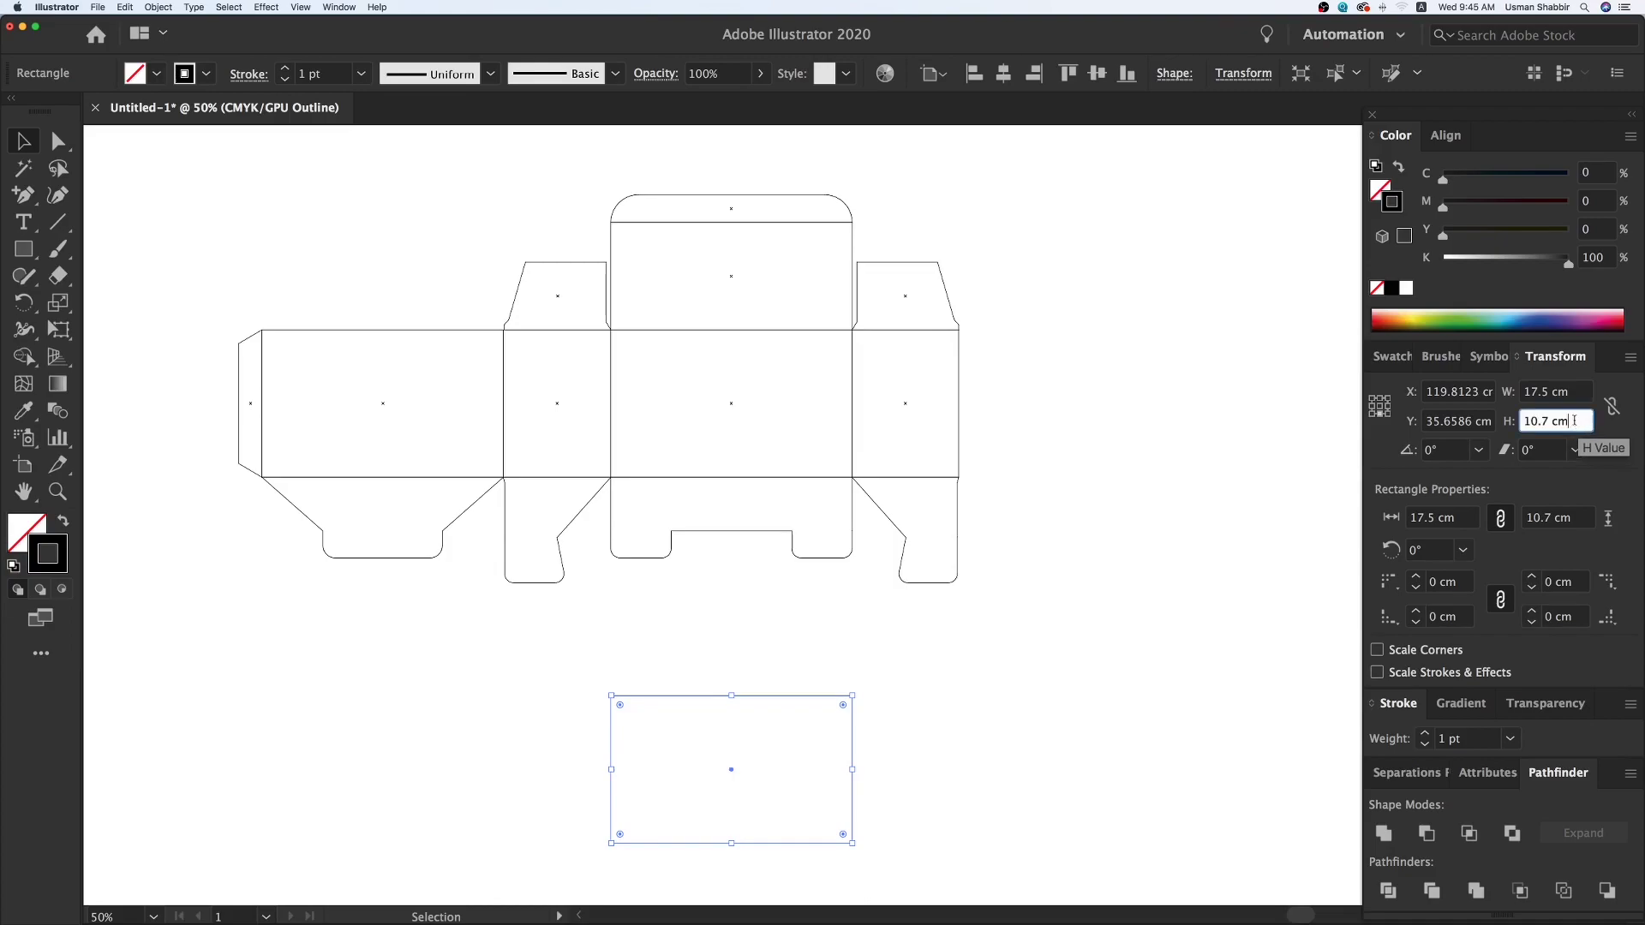
{"action": "left_click_drag", "start_coordinate": [1578, 424], "coordinate": [1449, 414]}
{"action": "type", "text": "5"}
{"action": "key", "text": "Return"}
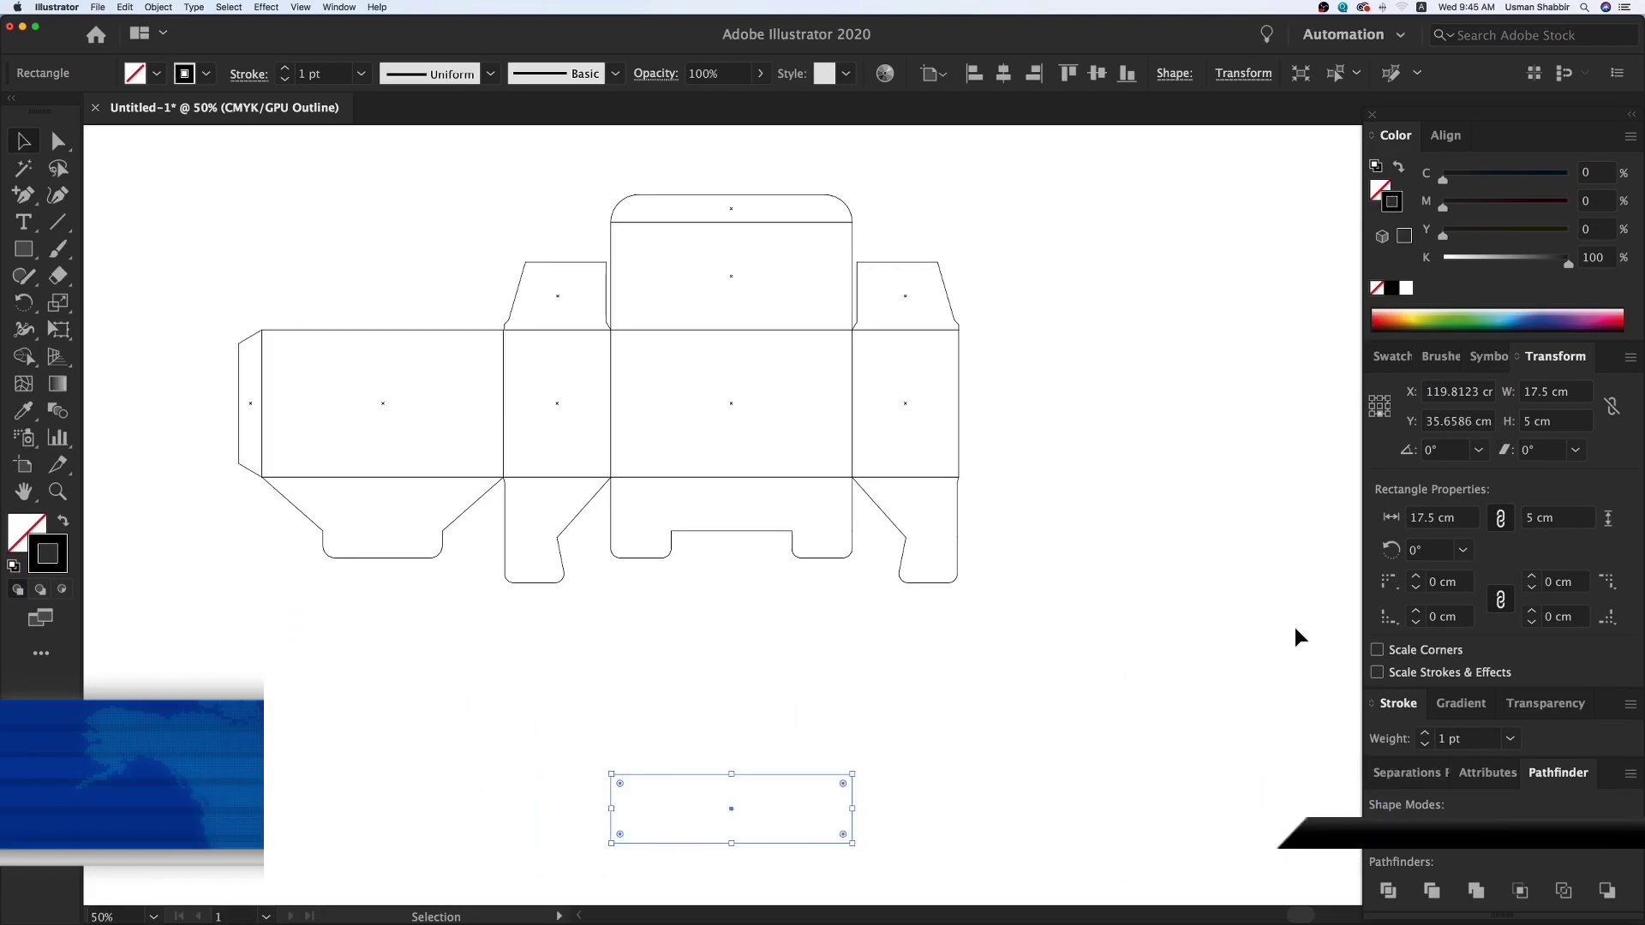
{"action": "left_click", "coordinate": [1575, 394]}
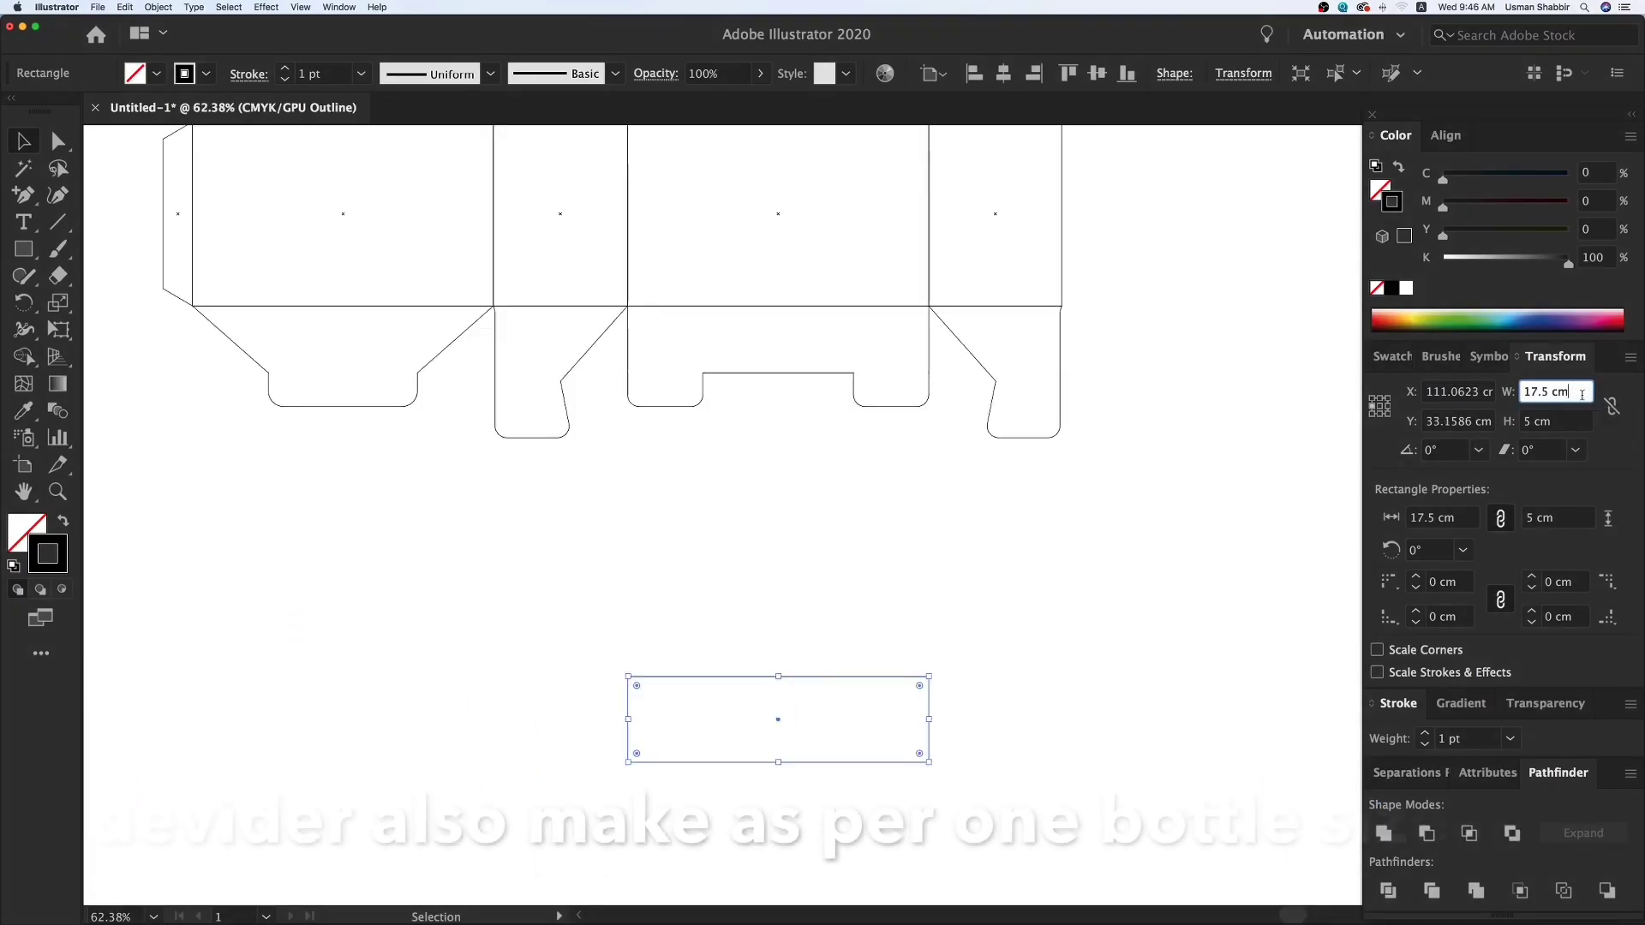
{"action": "type", "text": "/4"}
{"action": "key", "text": "Return"}
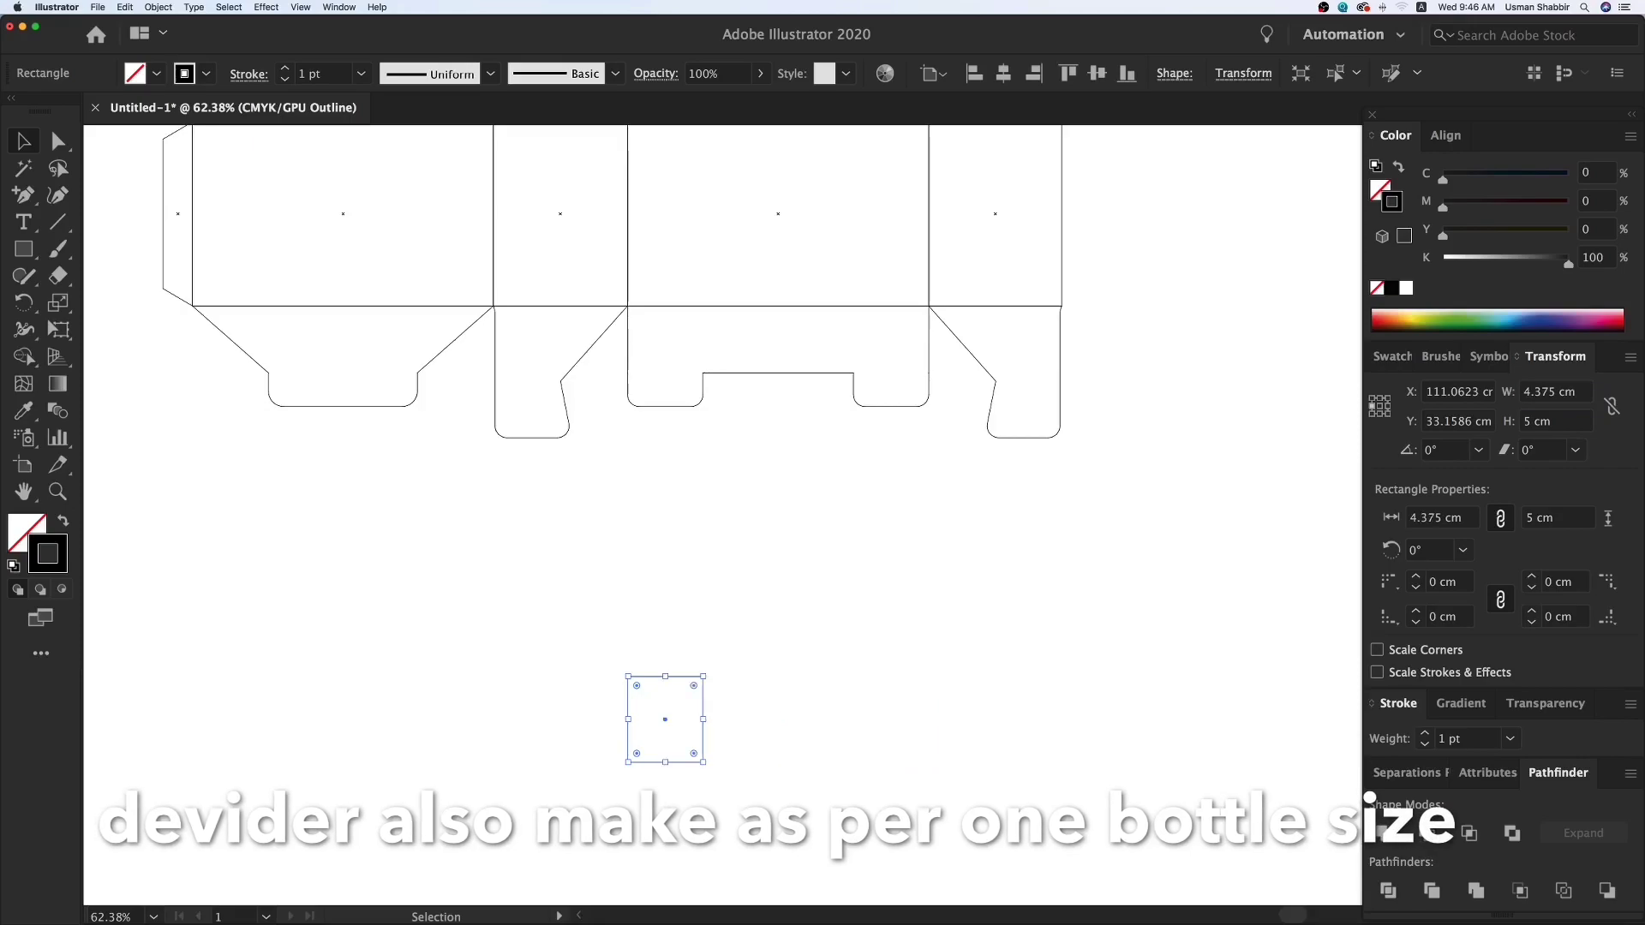
- Duplicate the small rectangle edge to edge into a row of four divider cells, and move the row slightly closer to the dieline
{"action": "left_click_drag", "start_coordinate": [628, 677], "coordinate": [704, 679]}
{"action": "key", "text": "super+d"}
{"action": "key", "text": "super+d"}
{"action": "left_click_drag", "start_coordinate": [621, 628], "coordinate": [1103, 783]}
{"action": "left_click_drag", "start_coordinate": [876, 671], "coordinate": [903, 614]}
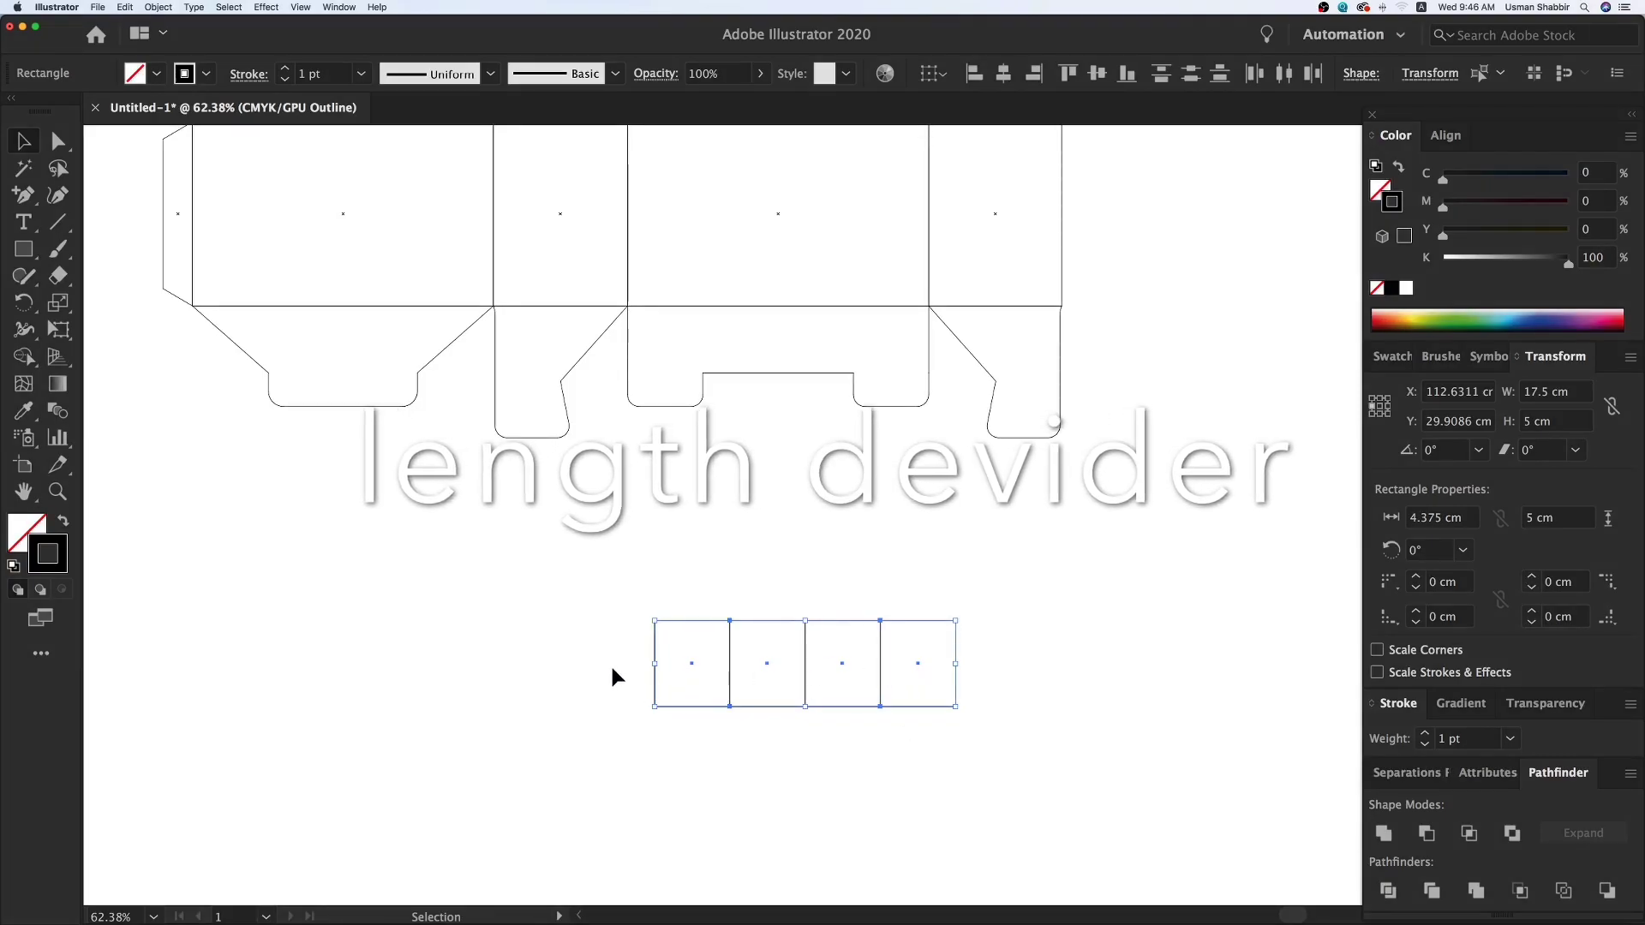
{"action": "left_click", "coordinate": [999, 742]}
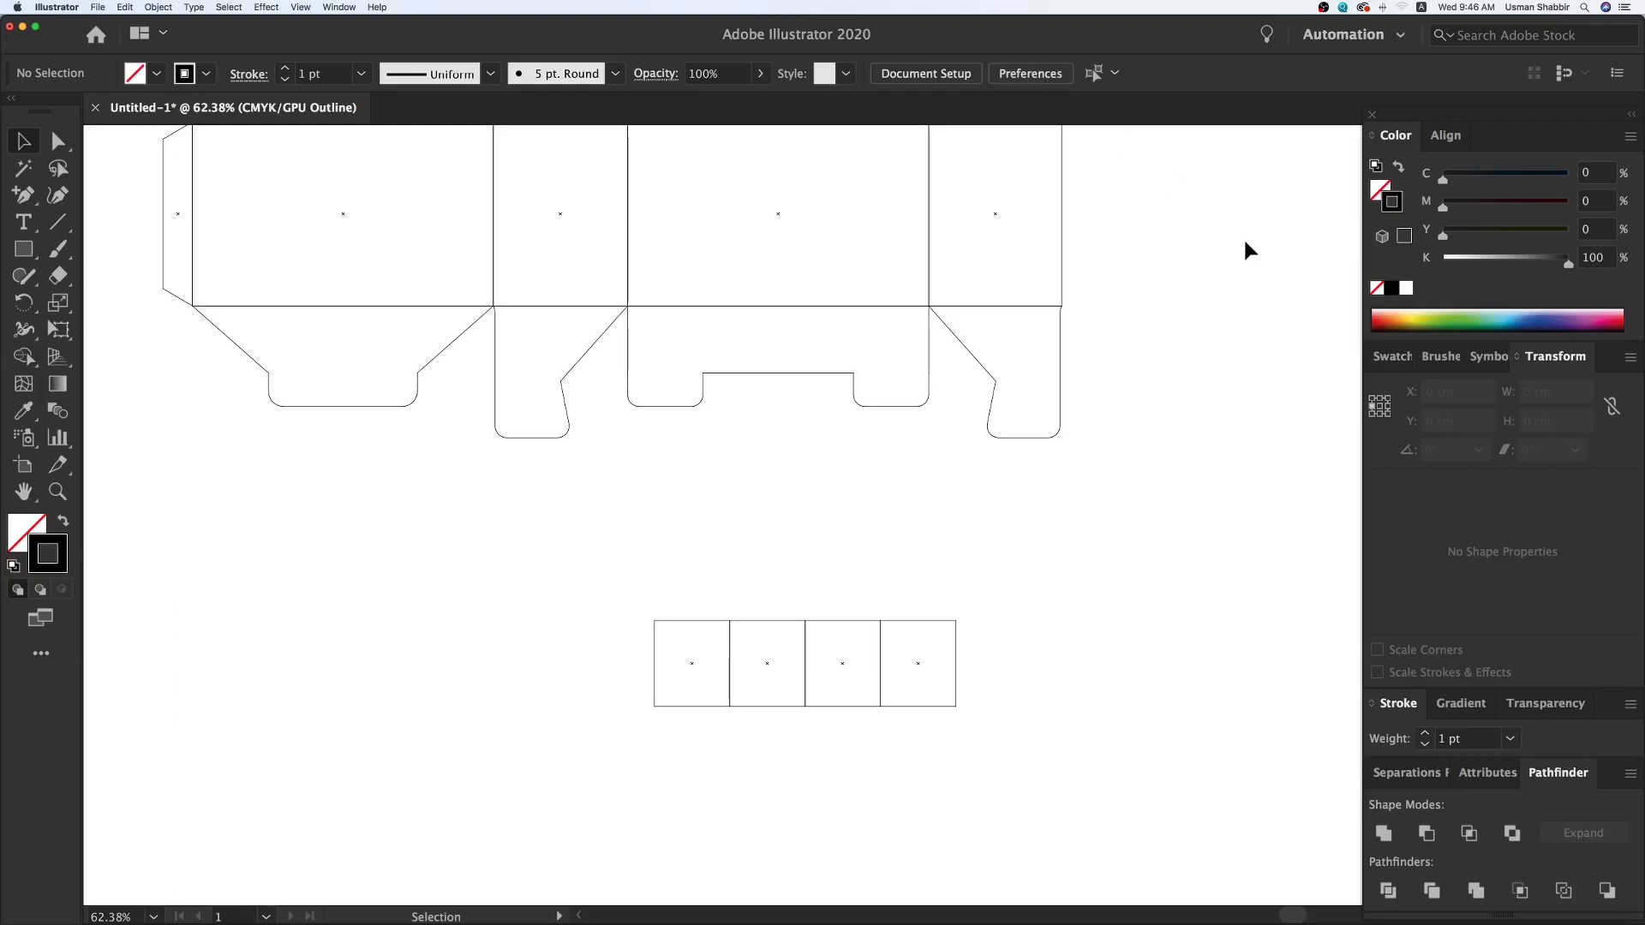
- Set the keyboard increment to 0.15 cm divided by 2
{"action": "left_click", "coordinate": [1025, 73]}
{"action": "type", "text": "0.05"}
{"action": "key", "text": "Return"}
{"action": "left_click", "coordinate": [1028, 74]}
{"action": "left_click", "coordinate": [873, 152]}
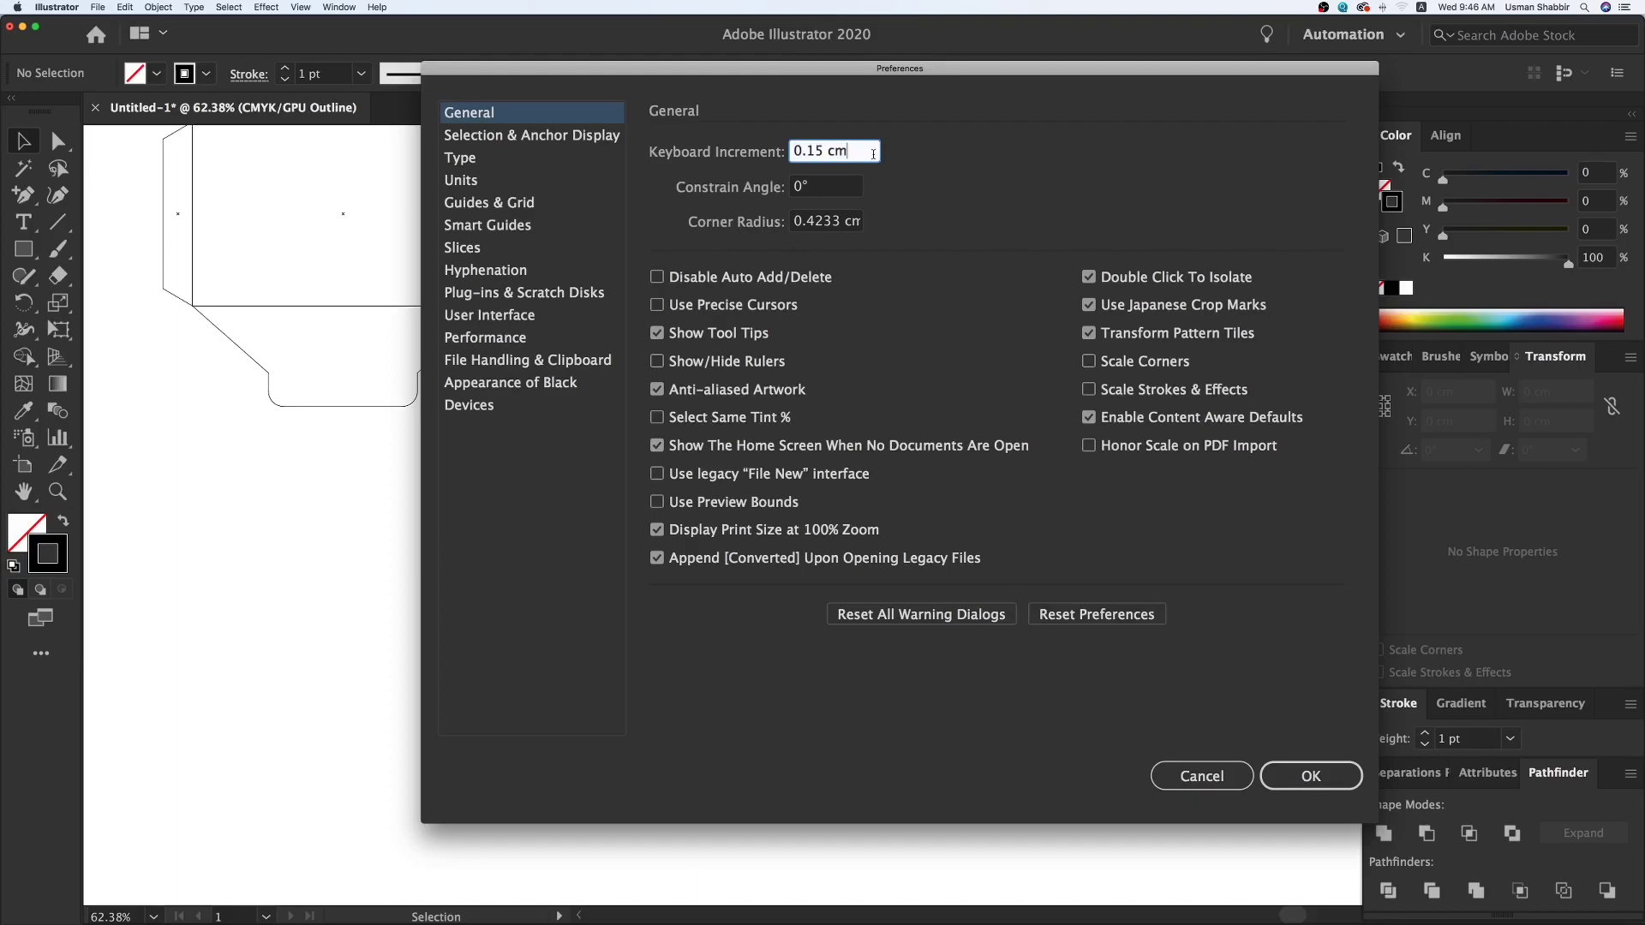
{"action": "type", "text": "/2"}
{"action": "key", "text": "Return"}
- Nudge both outer short edges of the four-cell divider inward by one keyboard increment
{"action": "scroll", "coordinate": [608, 660], "scroll_direction": "right", "scroll_amount": 1}
{"action": "key", "text": "a"}
{"action": "left_click_drag", "start_coordinate": [600, 577], "coordinate": [663, 783]}
{"action": "key", "text": "Right"}
{"action": "left_click_drag", "start_coordinate": [945, 608], "coordinate": [925, 744]}
{"action": "key", "text": "Left"}
{"action": "left_click", "coordinate": [924, 738]}
- Inspect the four-cell divider row up close
{"action": "key", "text": "z"}
{"action": "left_click_drag", "start_coordinate": [460, 428], "coordinate": [1111, 824]}
{"action": "key", "text": "v"}
{"action": "left_click_drag", "start_coordinate": [938, 690], "coordinate": [886, 708]}
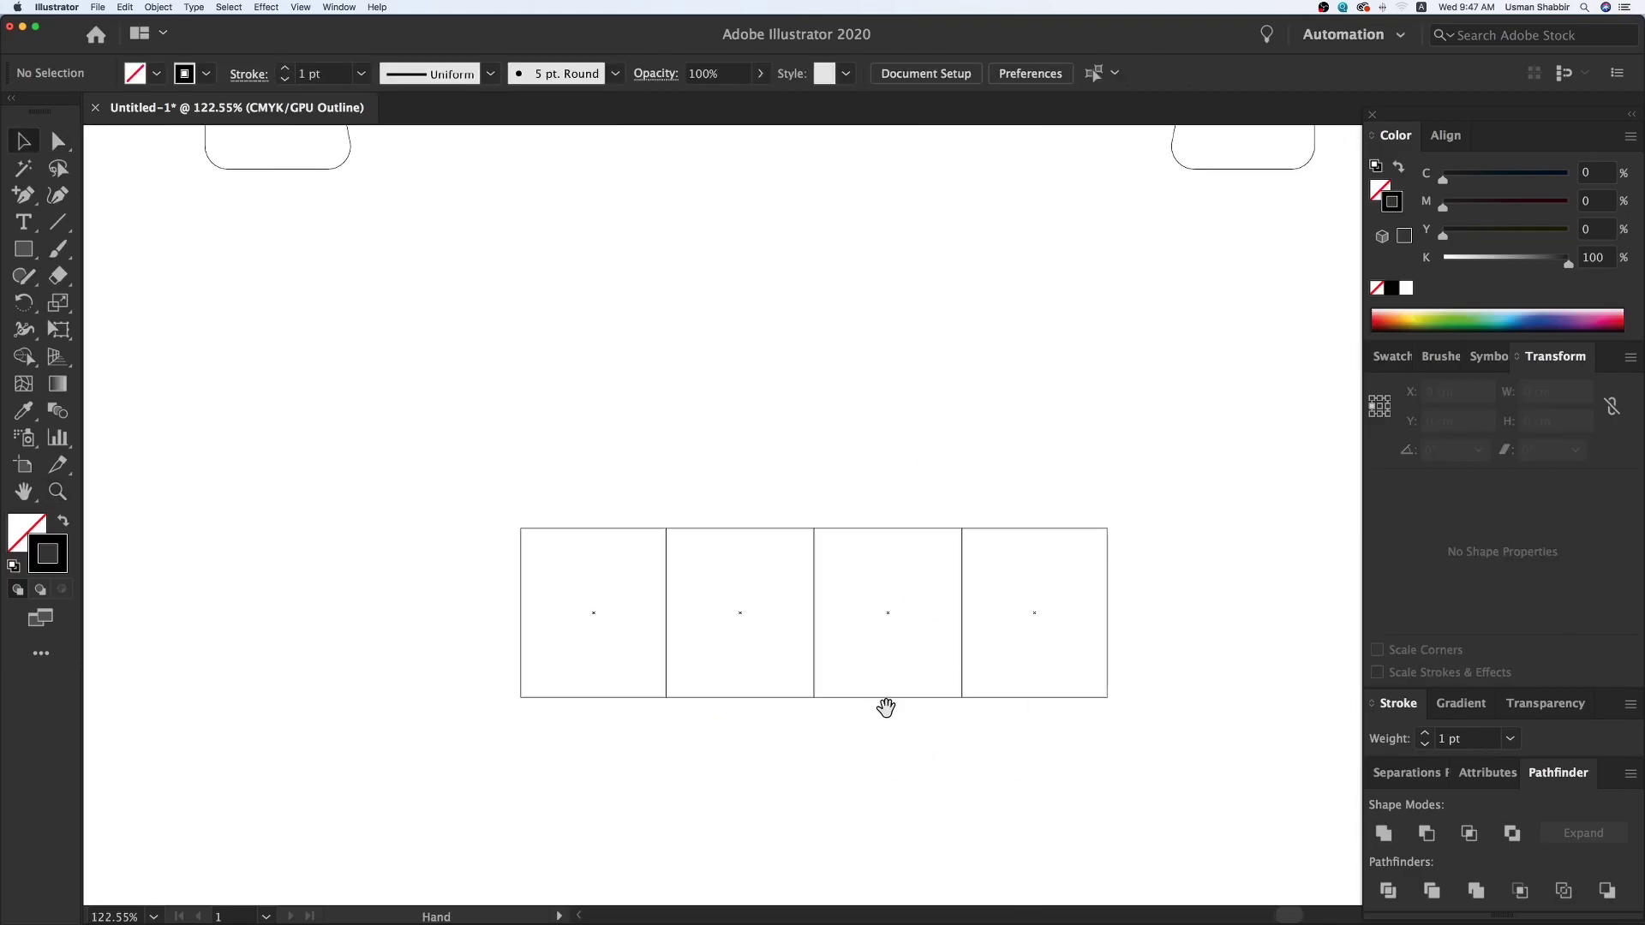
{"action": "key", "text": "super+minus"}
{"action": "key", "text": "super+minus"}
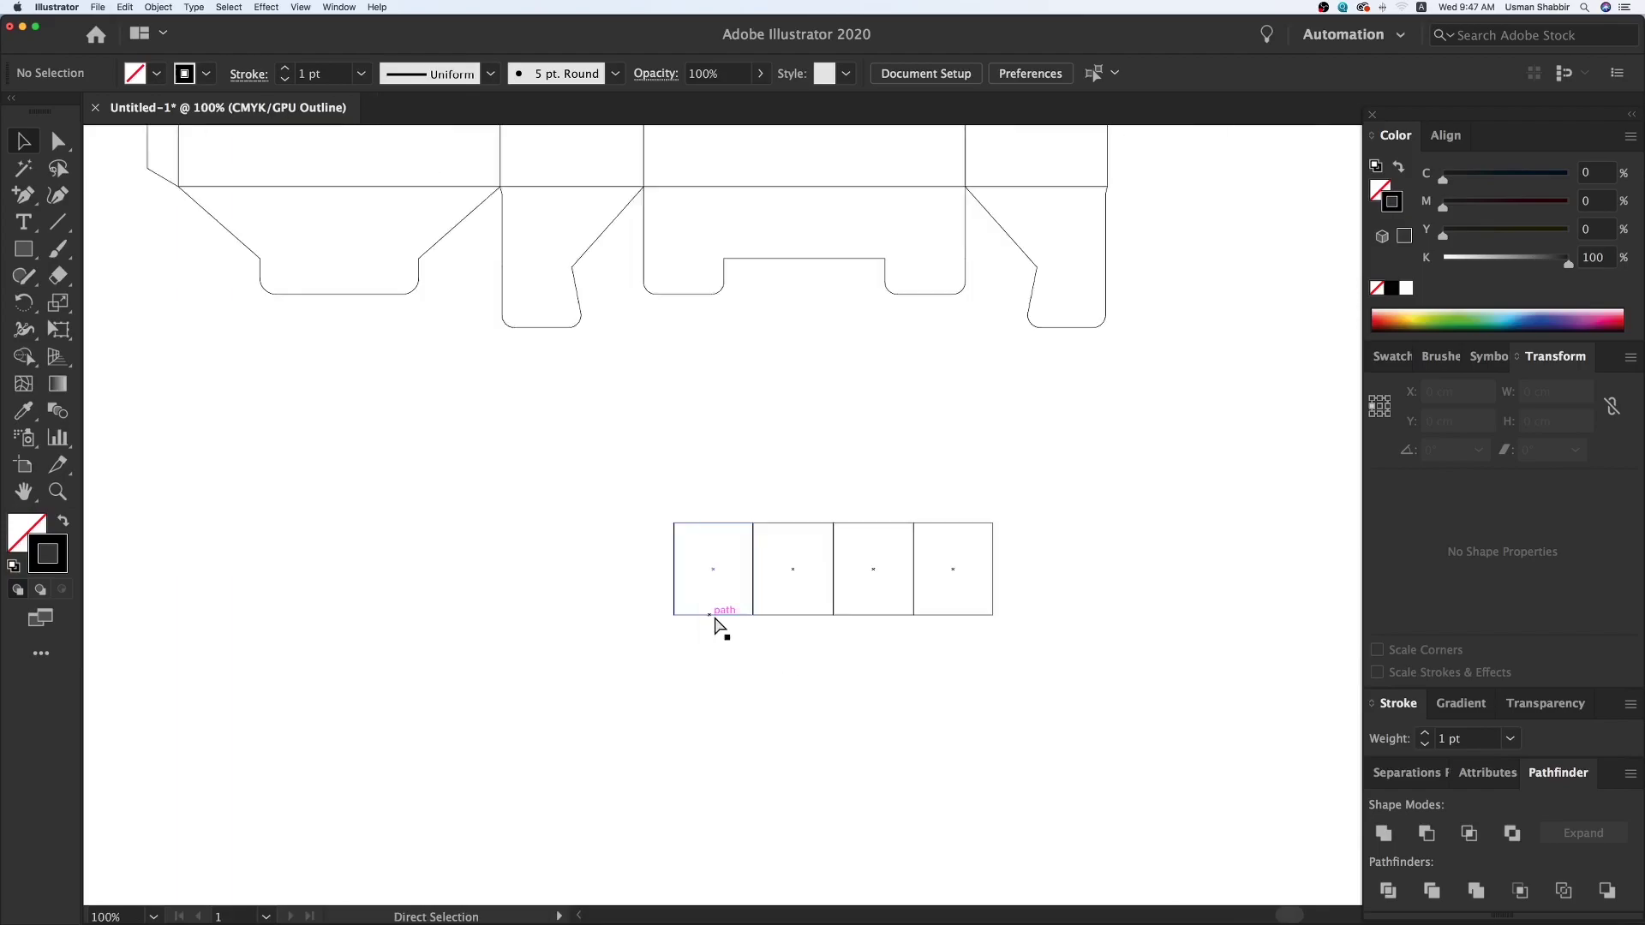
{"action": "key", "text": "z"}
{"action": "left_click_drag", "start_coordinate": [601, 351], "coordinate": [1244, 799]}
{"action": "key", "text": "v"}
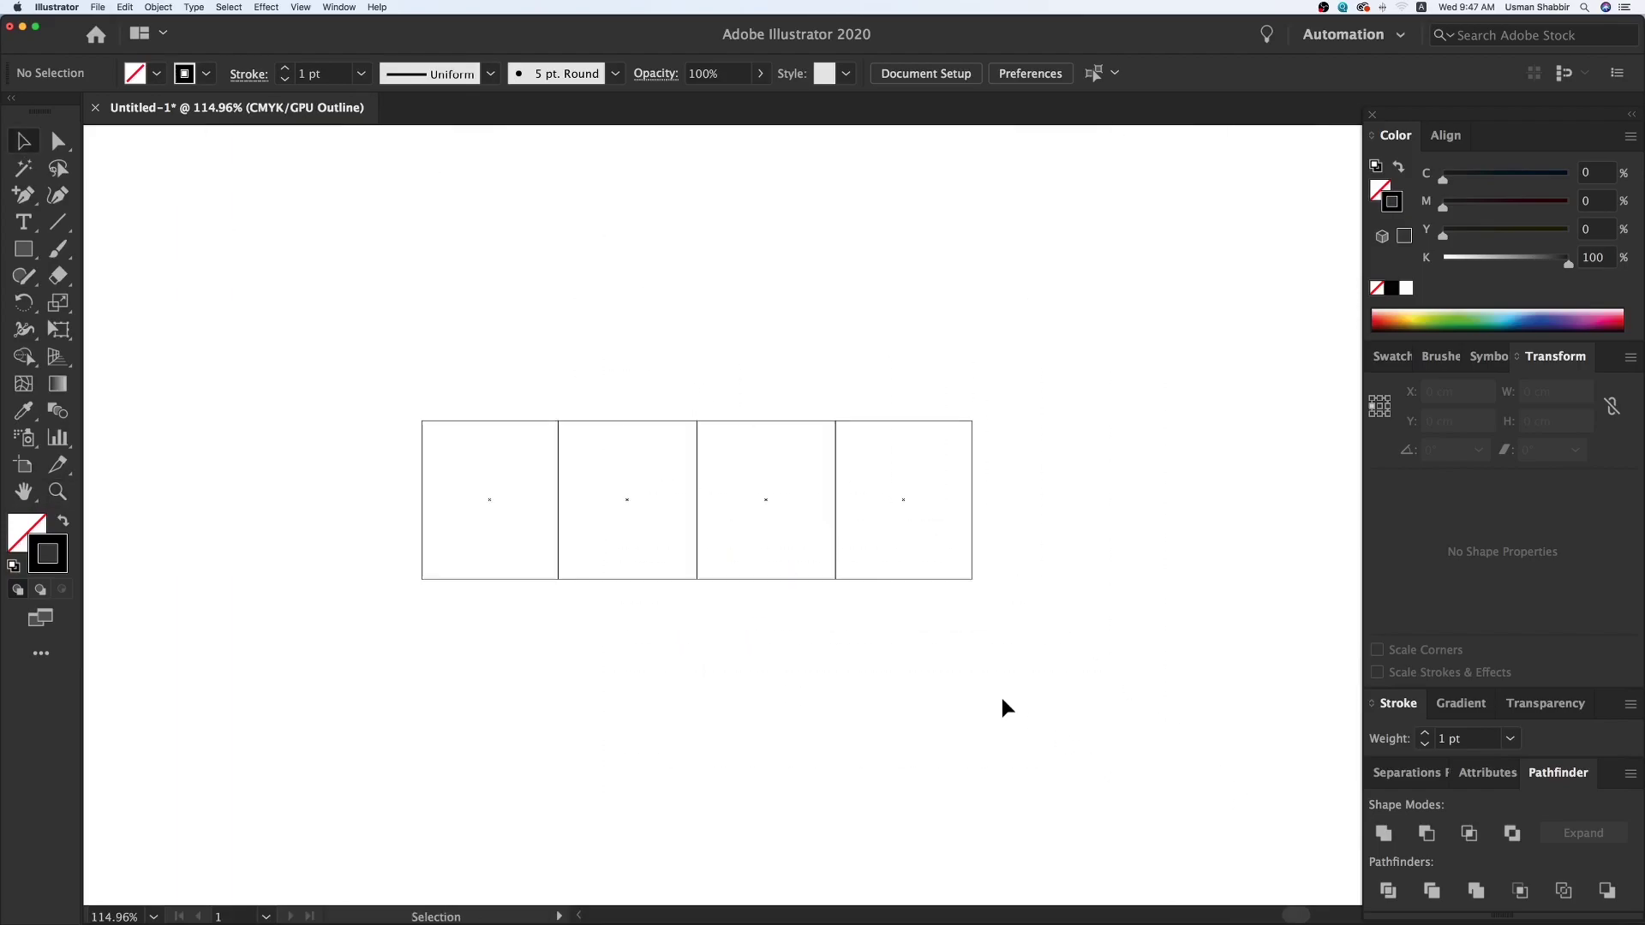
{"action": "key", "text": "z"}
{"action": "left_click_drag", "start_coordinate": [483, 334], "coordinate": [1194, 852]}
{"action": "key", "text": "v"}
{"action": "left_click_drag", "start_coordinate": [407, 473], "coordinate": [506, 595]}
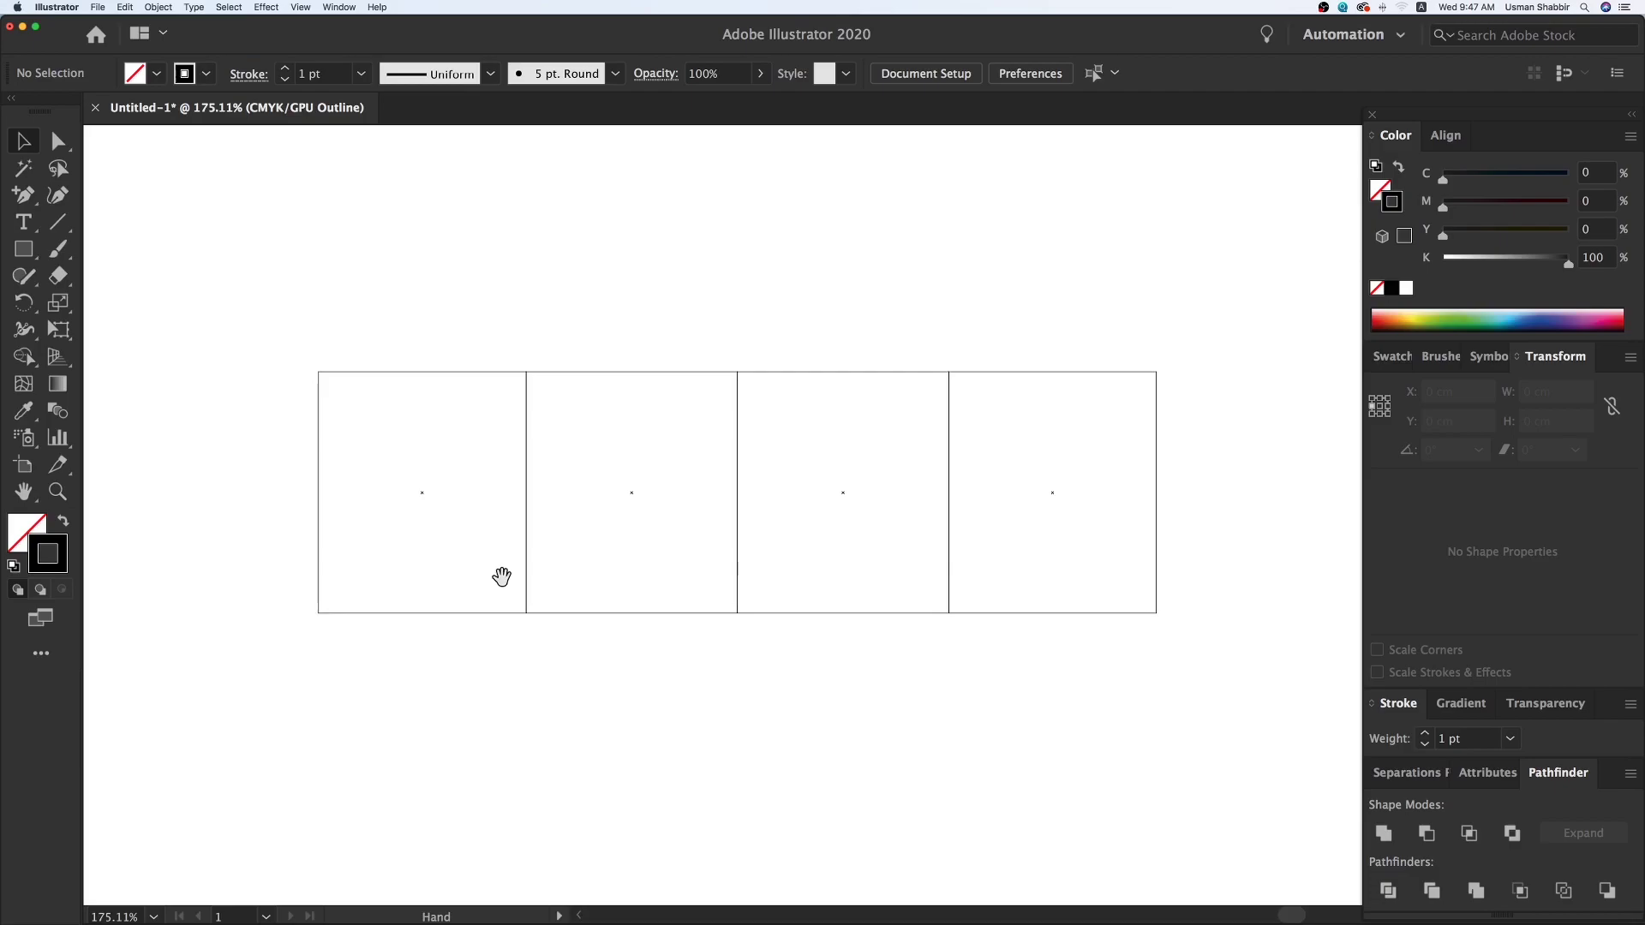
- Try a narrow slot with a rounded lower end on the first divider line, from the top edge to about mid-height, and delete it
{"action": "left_click", "coordinate": [29, 259]}
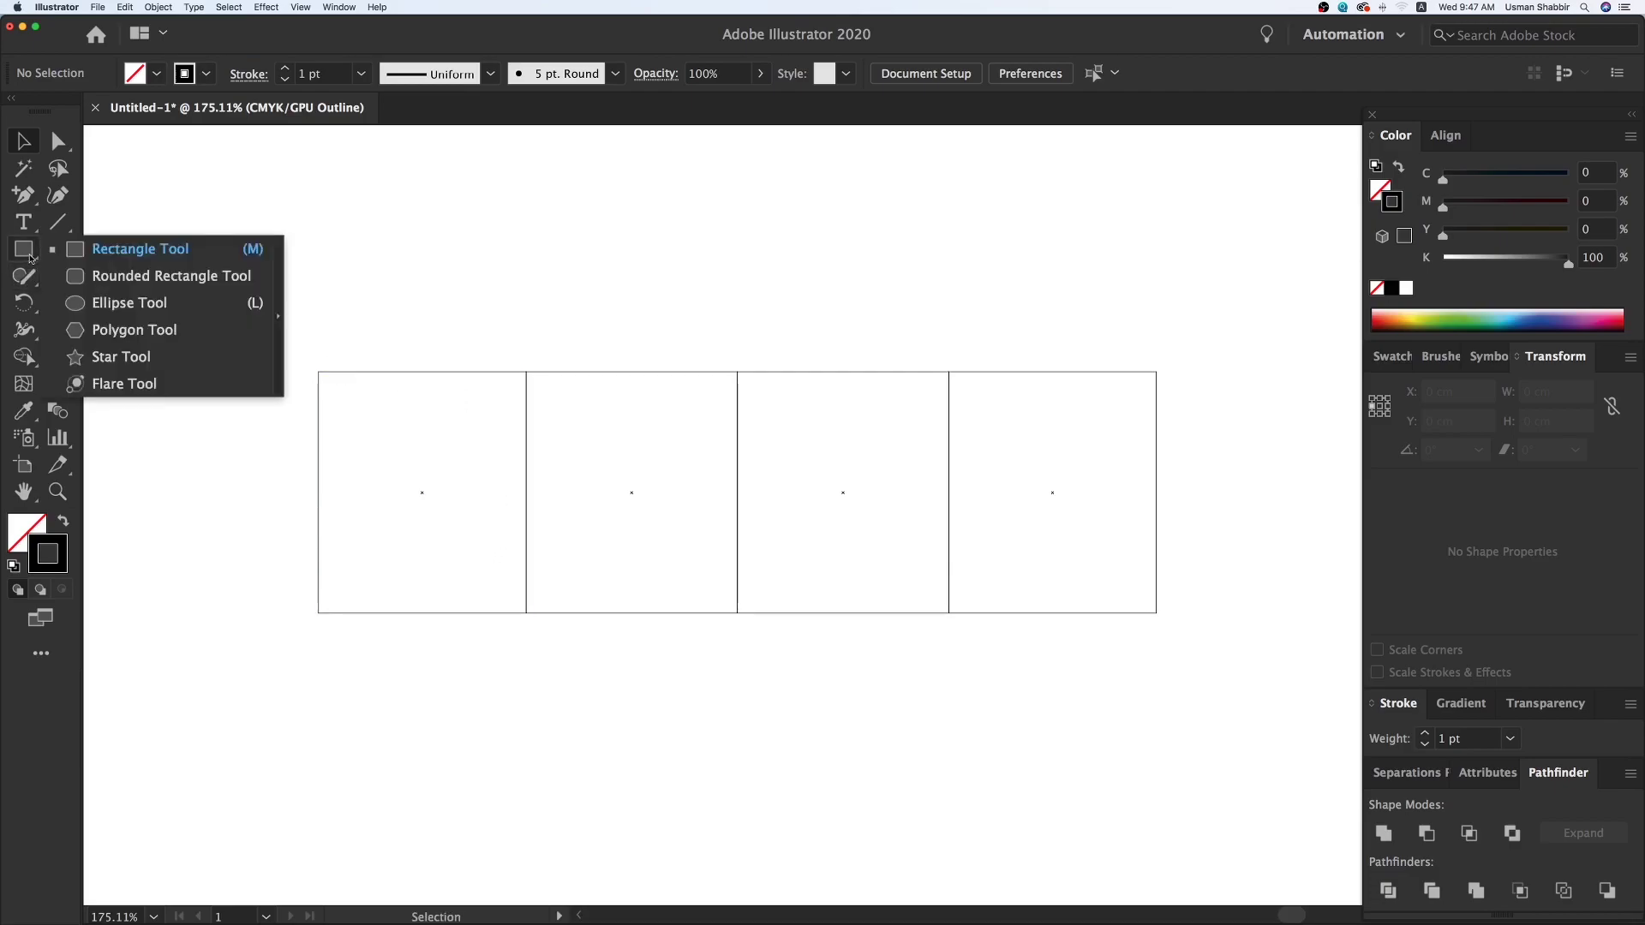
{"action": "left_click", "coordinate": [114, 249]}
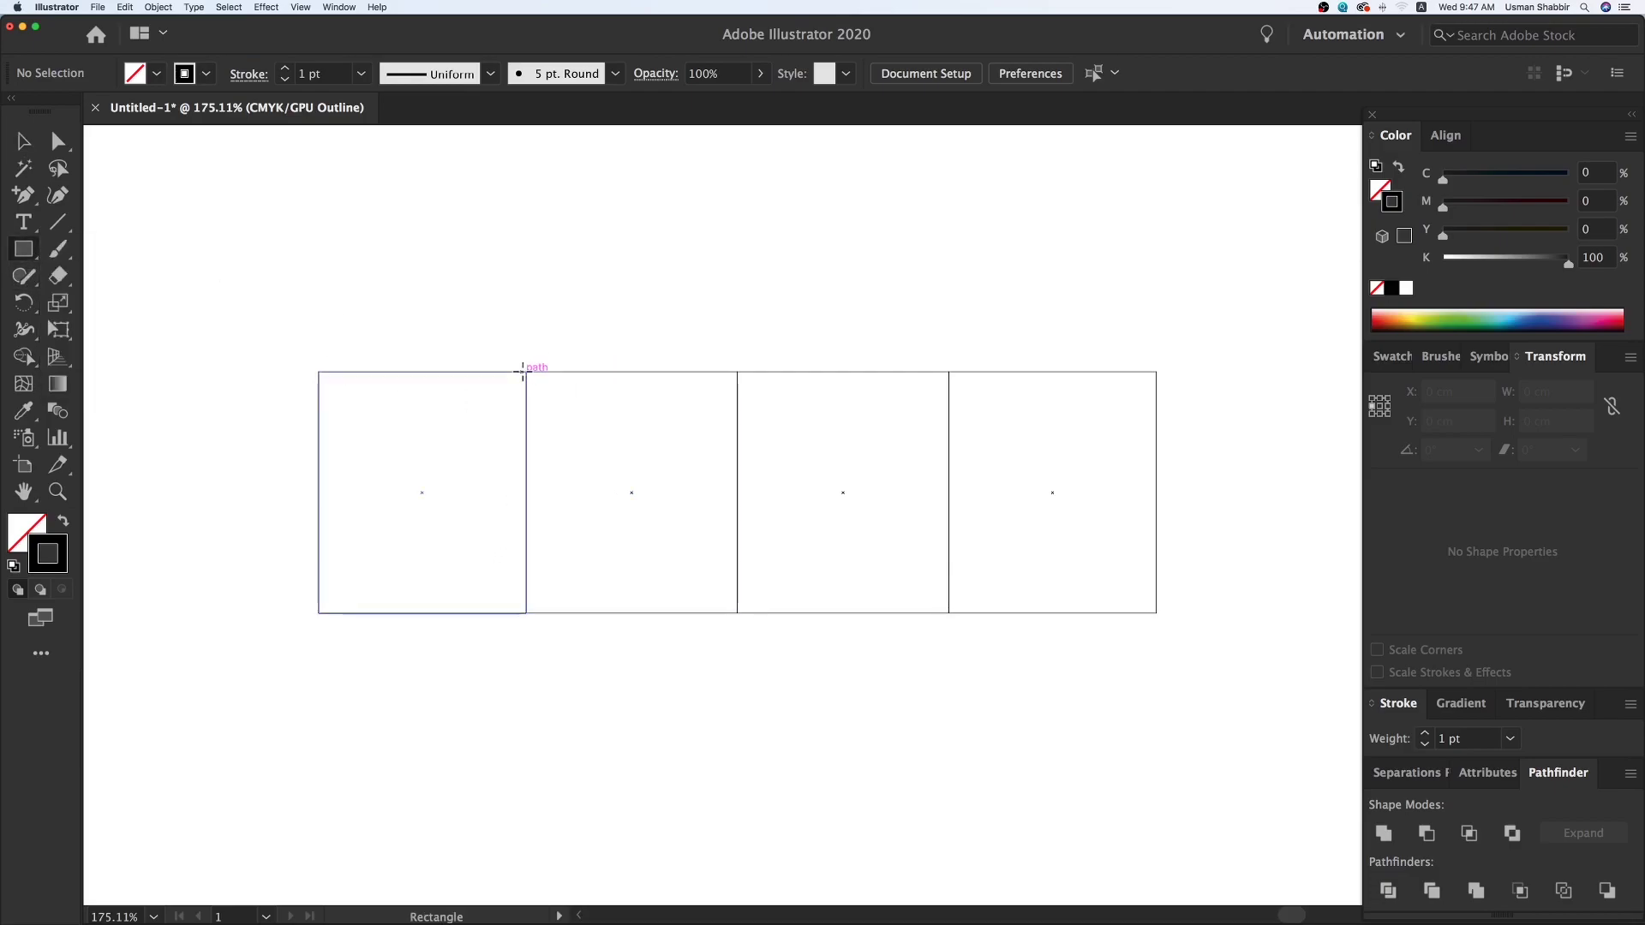
{"action": "left_click_drag", "start_coordinate": [525, 372], "coordinate": [530, 489]}
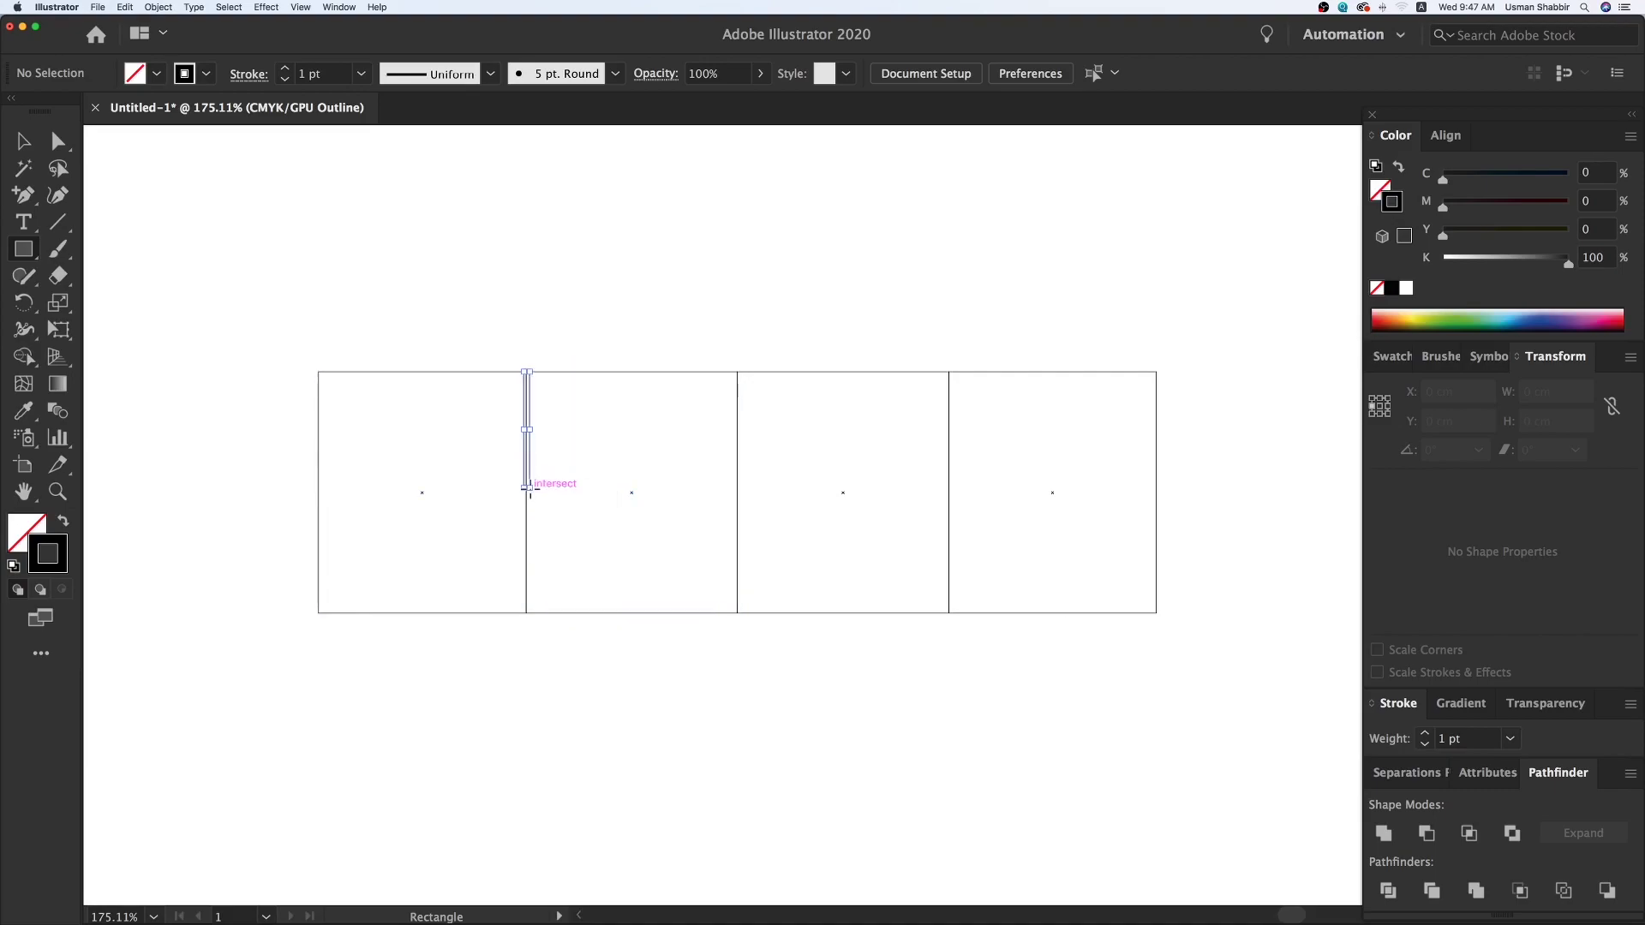
{"action": "key", "text": "v"}
{"action": "key", "text": "super+space"}
{"action": "left_click_drag", "start_coordinate": [500, 342], "coordinate": [752, 512]}
{"action": "left_click", "coordinate": [635, 403]}
{"action": "key", "text": "super+space"}
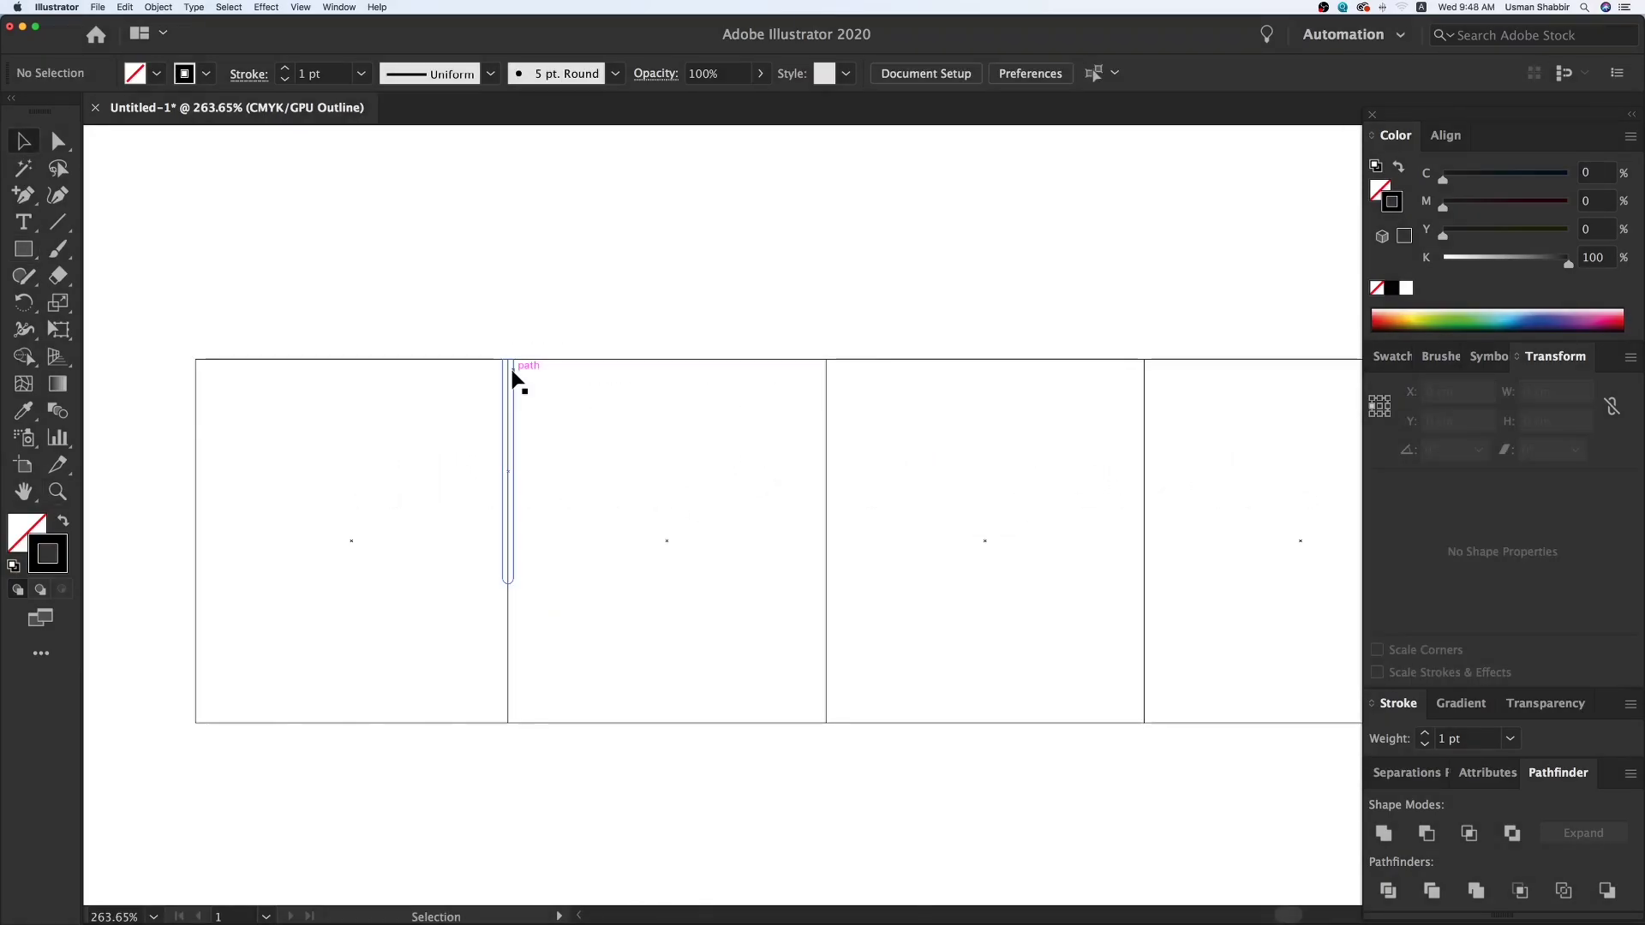
{"action": "left_click", "coordinate": [513, 414]}
{"action": "key", "text": "Delete"}
- Draw a slanted line about 0.93 cm long from the top edge down to the first divider line, and copy it to the other side
{"action": "left_click", "coordinate": [59, 223]}
{"action": "left_click_drag", "start_coordinate": [489, 360], "coordinate": [509, 423]}
{"action": "key", "text": "v"}
{"action": "left_click", "coordinate": [417, 302]}
{"action": "key", "text": "z"}
{"action": "left_click_drag", "start_coordinate": [323, 265], "coordinate": [738, 642]}
{"action": "key", "text": "v"}
{"action": "left_click_drag", "start_coordinate": [785, 351], "coordinate": [850, 353]}
{"action": "right_click", "coordinate": [845, 354]}
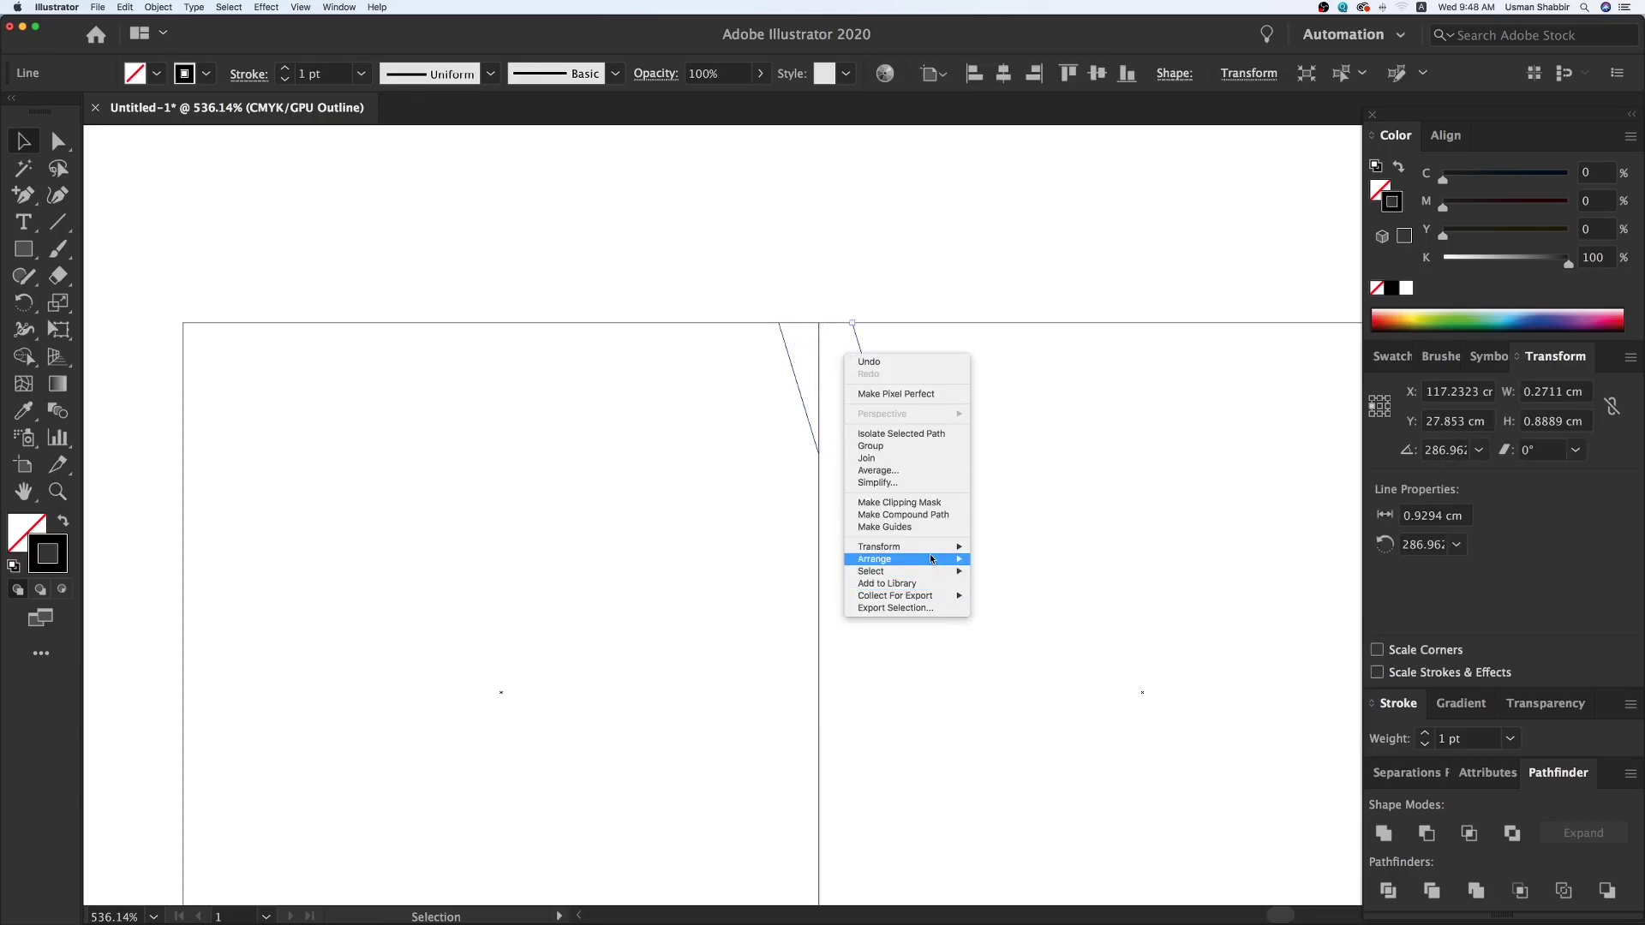
{"action": "mouse_move", "coordinate": [934, 546]}
{"action": "left_click", "coordinate": [990, 586]}
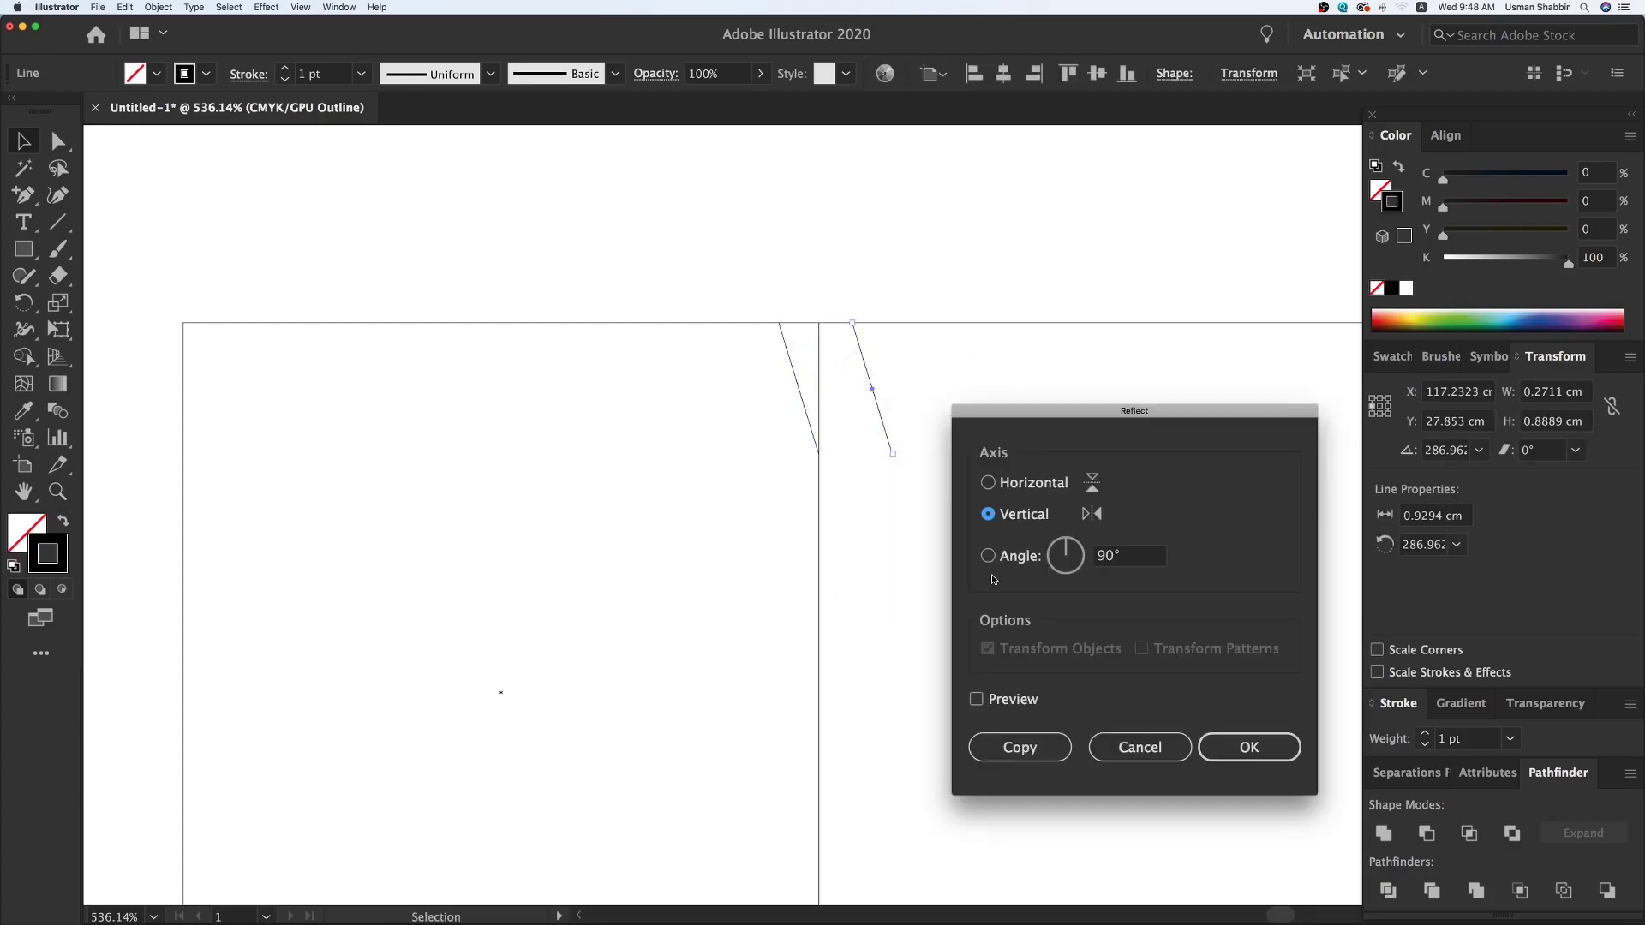
{"action": "key", "text": "Escape"}
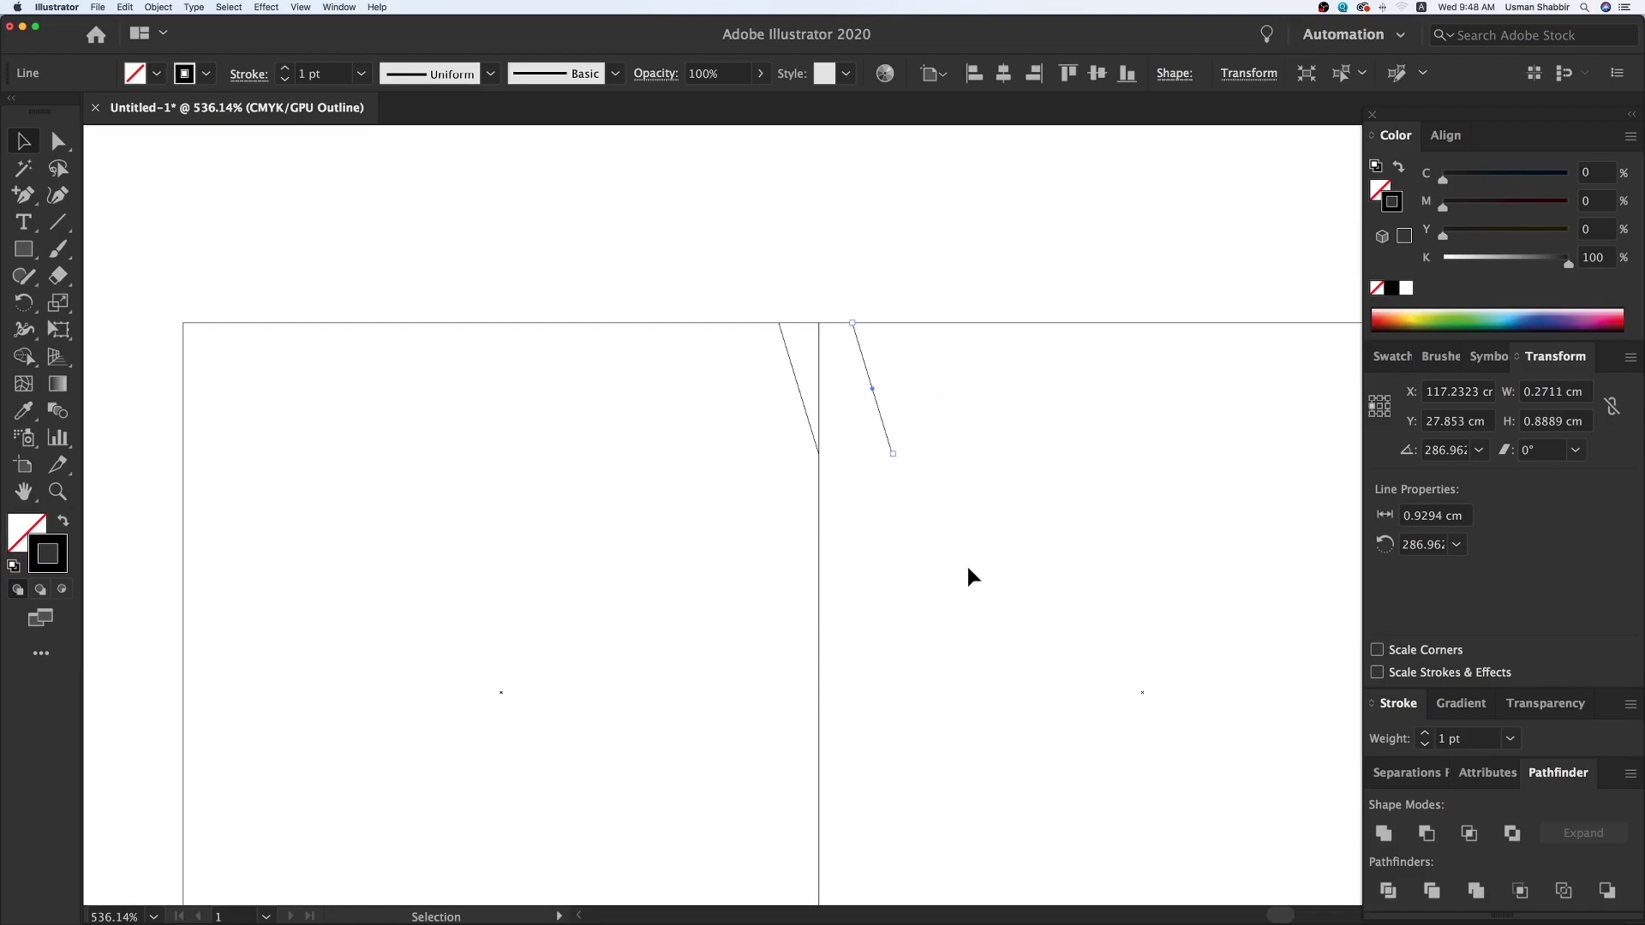
- Reflect the copied slanted line across the vertical axis
{"action": "left_click", "coordinate": [966, 563]}
{"action": "key", "text": "super+minus"}
{"action": "key", "text": "super+minus"}
{"action": "key", "text": "super+minus"}
{"action": "left_click_drag", "start_coordinate": [949, 546], "coordinate": [738, 529]}
{"action": "left_click", "coordinate": [654, 452]}
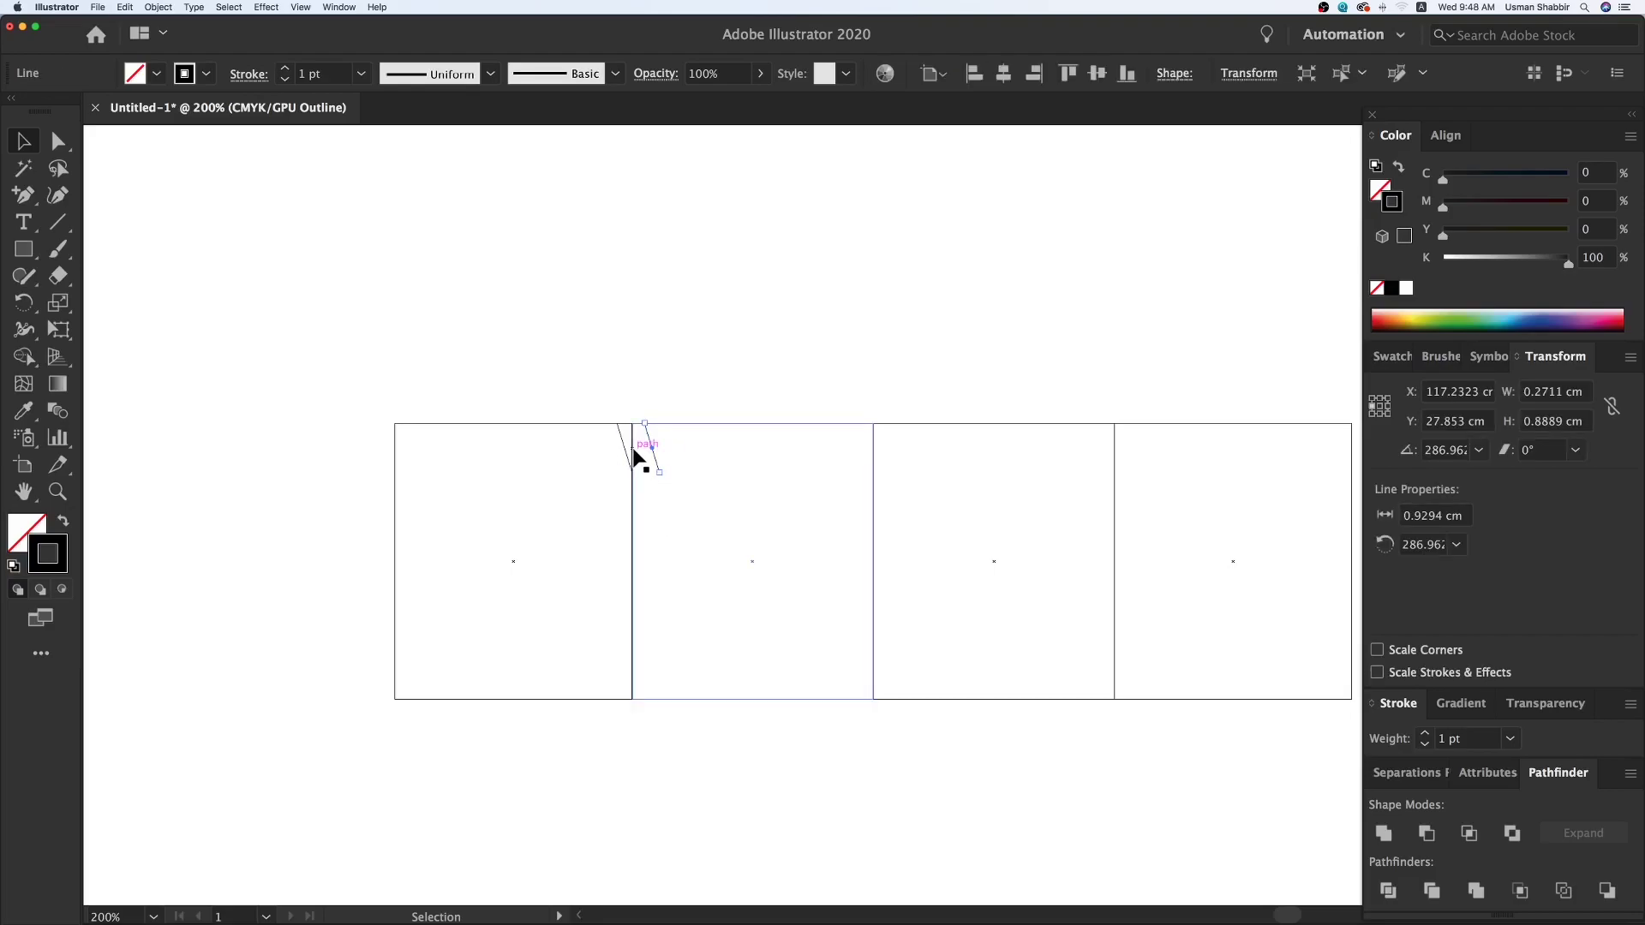
{"action": "left_click_drag", "start_coordinate": [434, 305], "coordinate": [1193, 724]}
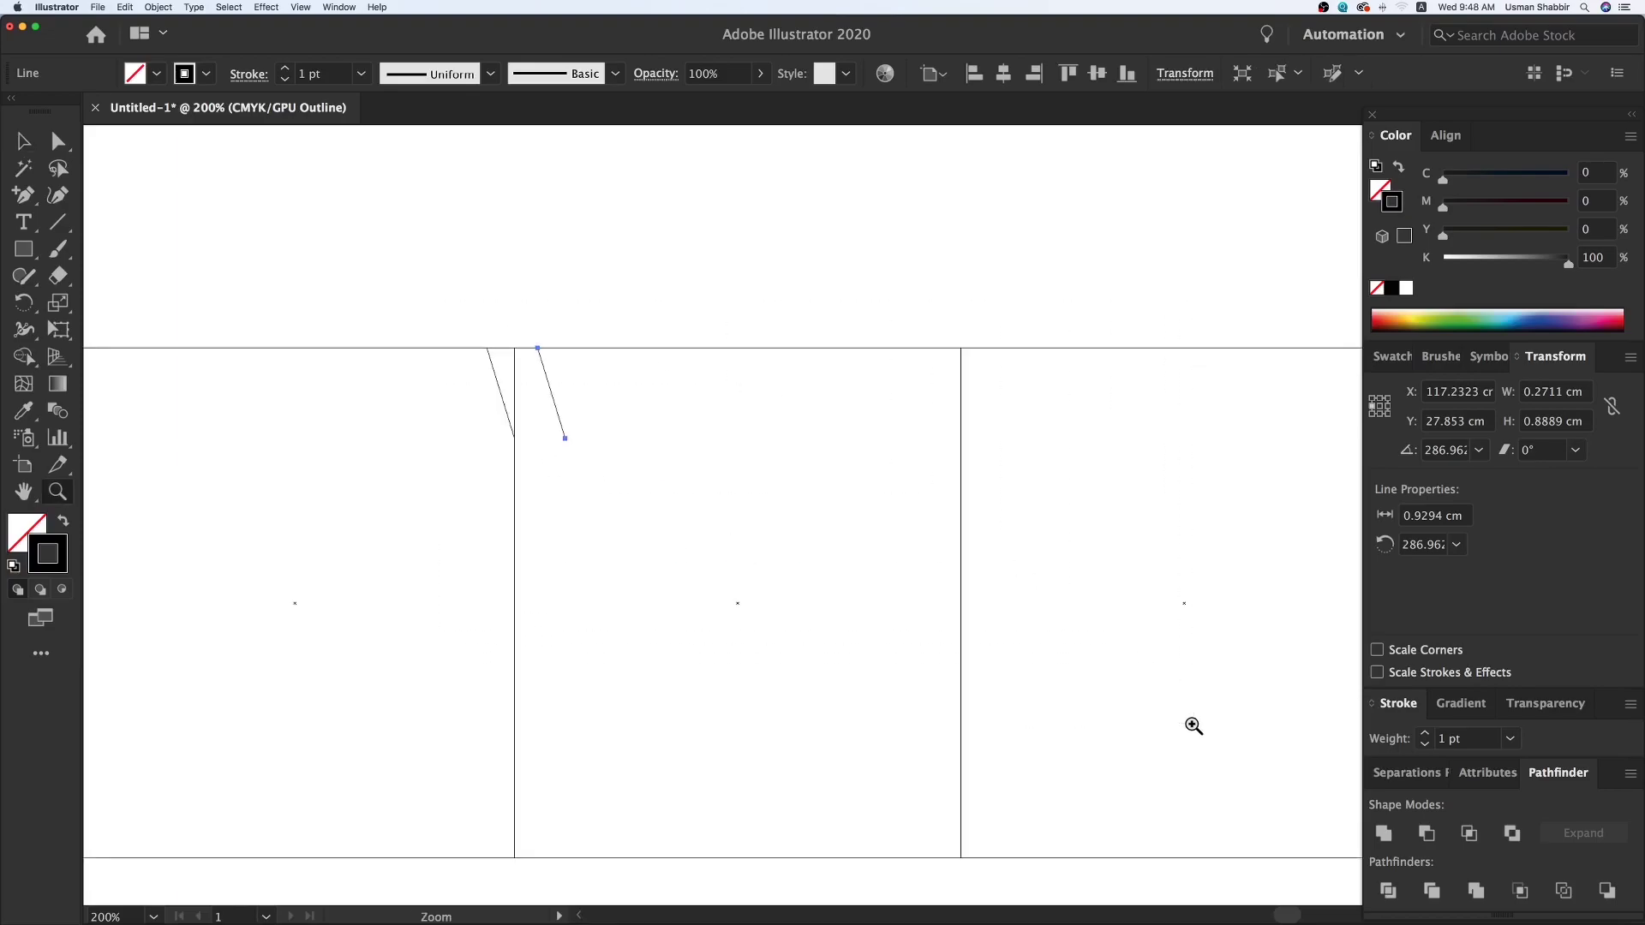
{"action": "right_click", "coordinate": [572, 383]}
{"action": "mouse_move", "coordinate": [634, 579]}
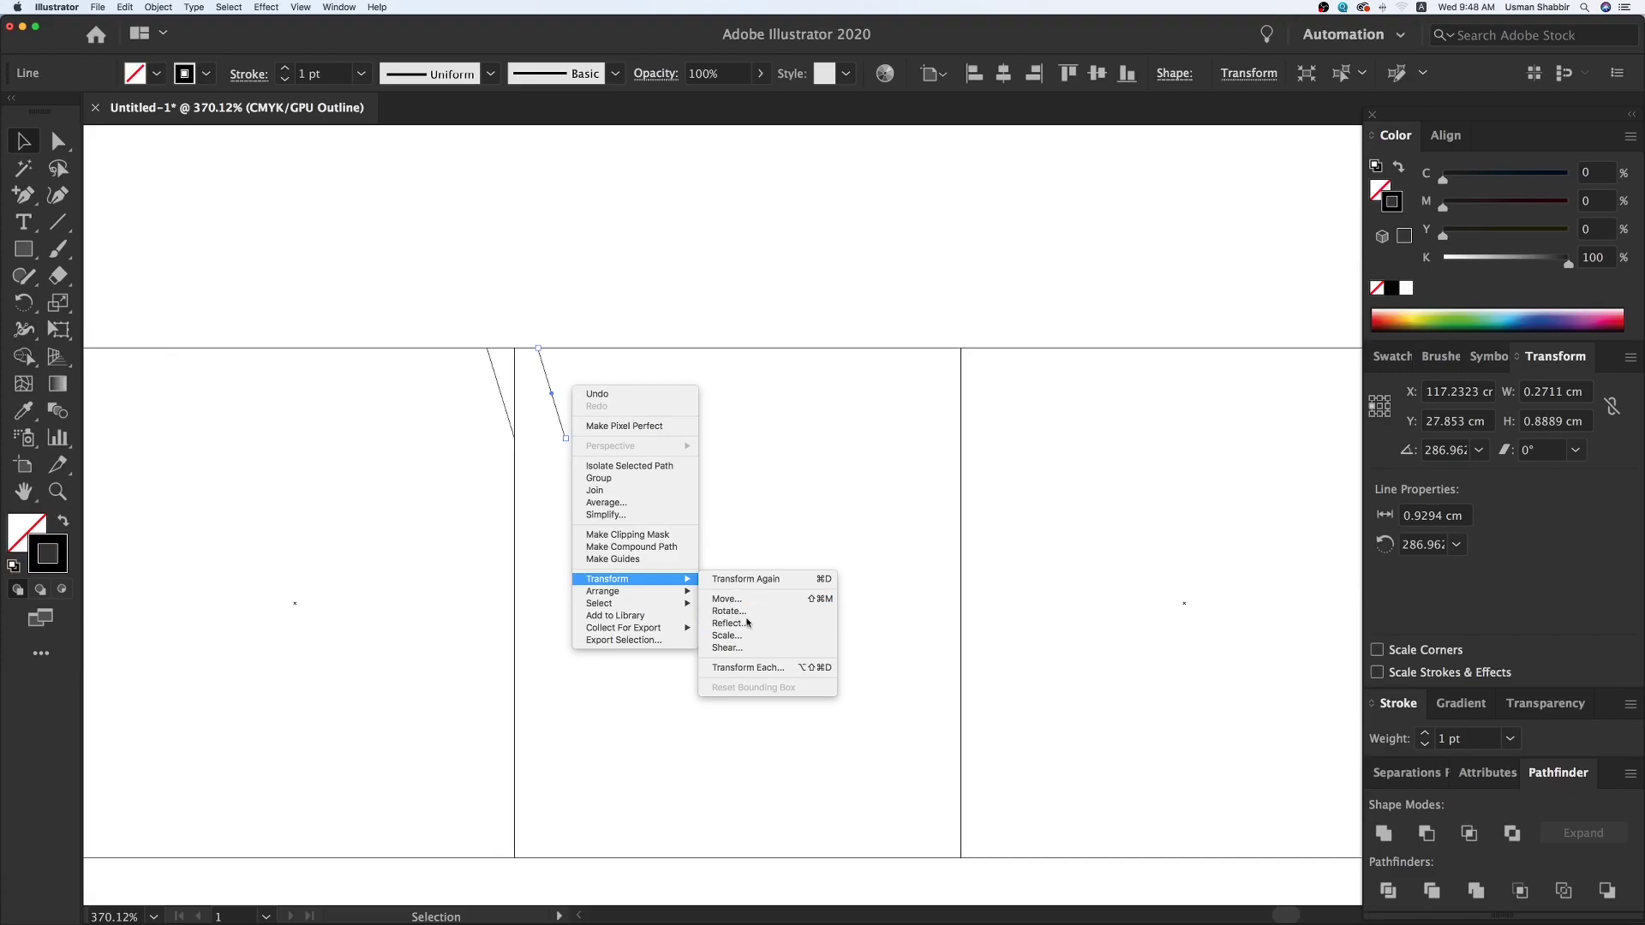
{"action": "left_click", "coordinate": [728, 623]}
{"action": "left_click", "coordinate": [1249, 747]}
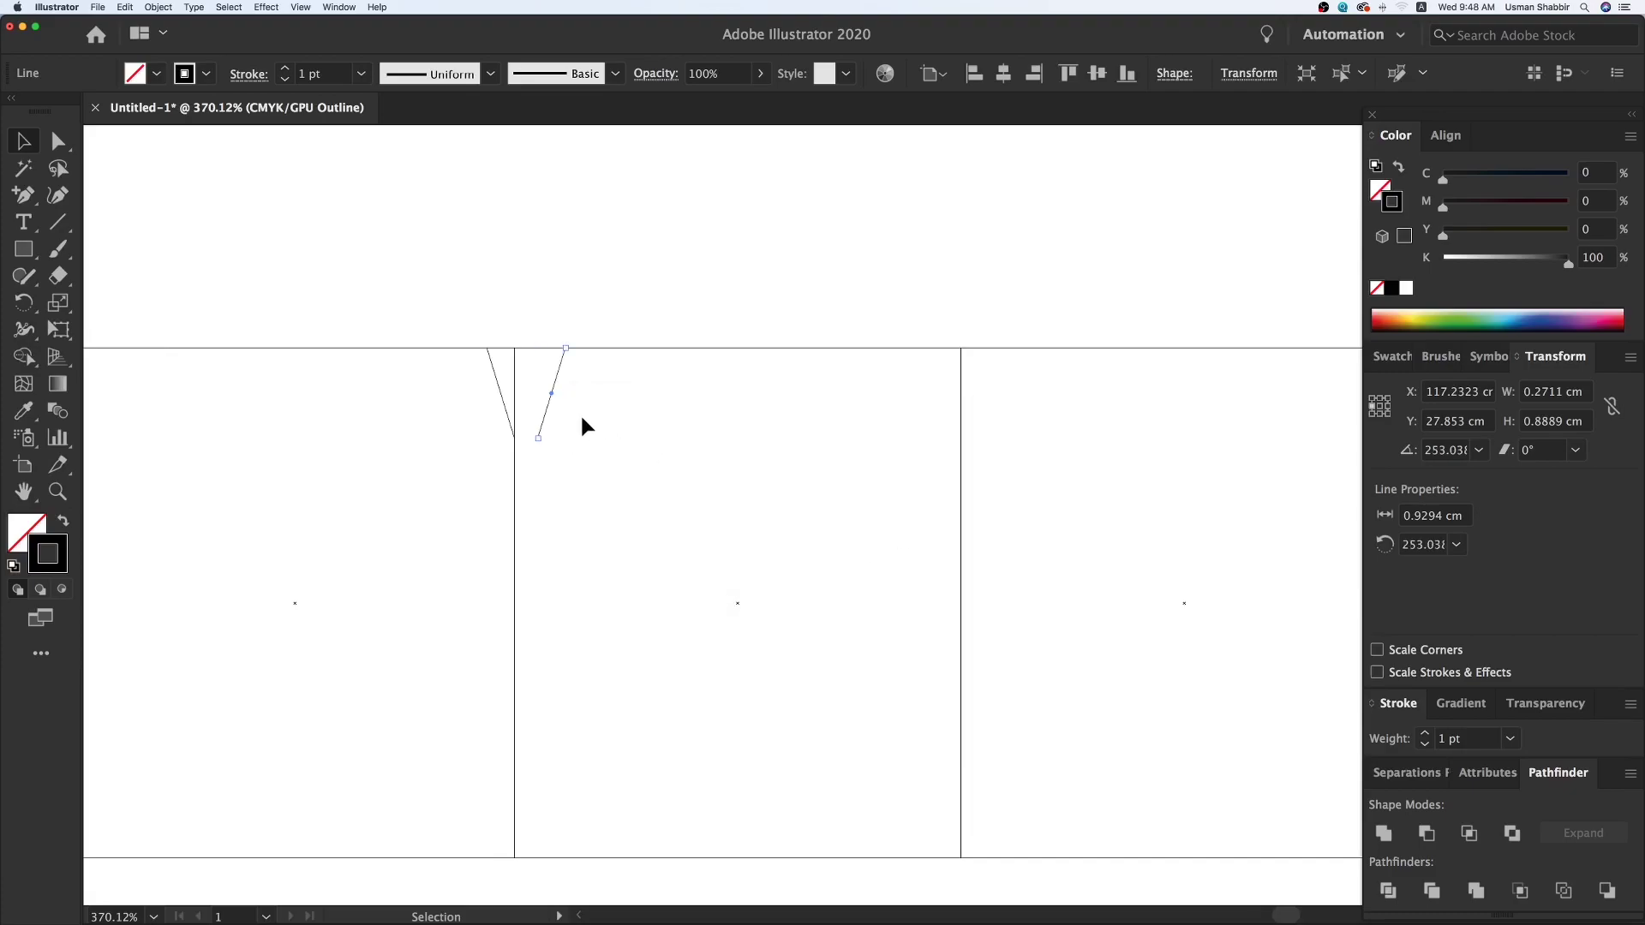
- Move the reflected line to meet the original slanted line at the first divider line, forming a V-shaped notch
{"action": "left_click", "coordinate": [589, 418]}
{"action": "left_click_drag", "start_coordinate": [548, 409], "coordinate": [524, 415]}
{"action": "left_click", "coordinate": [562, 305]}
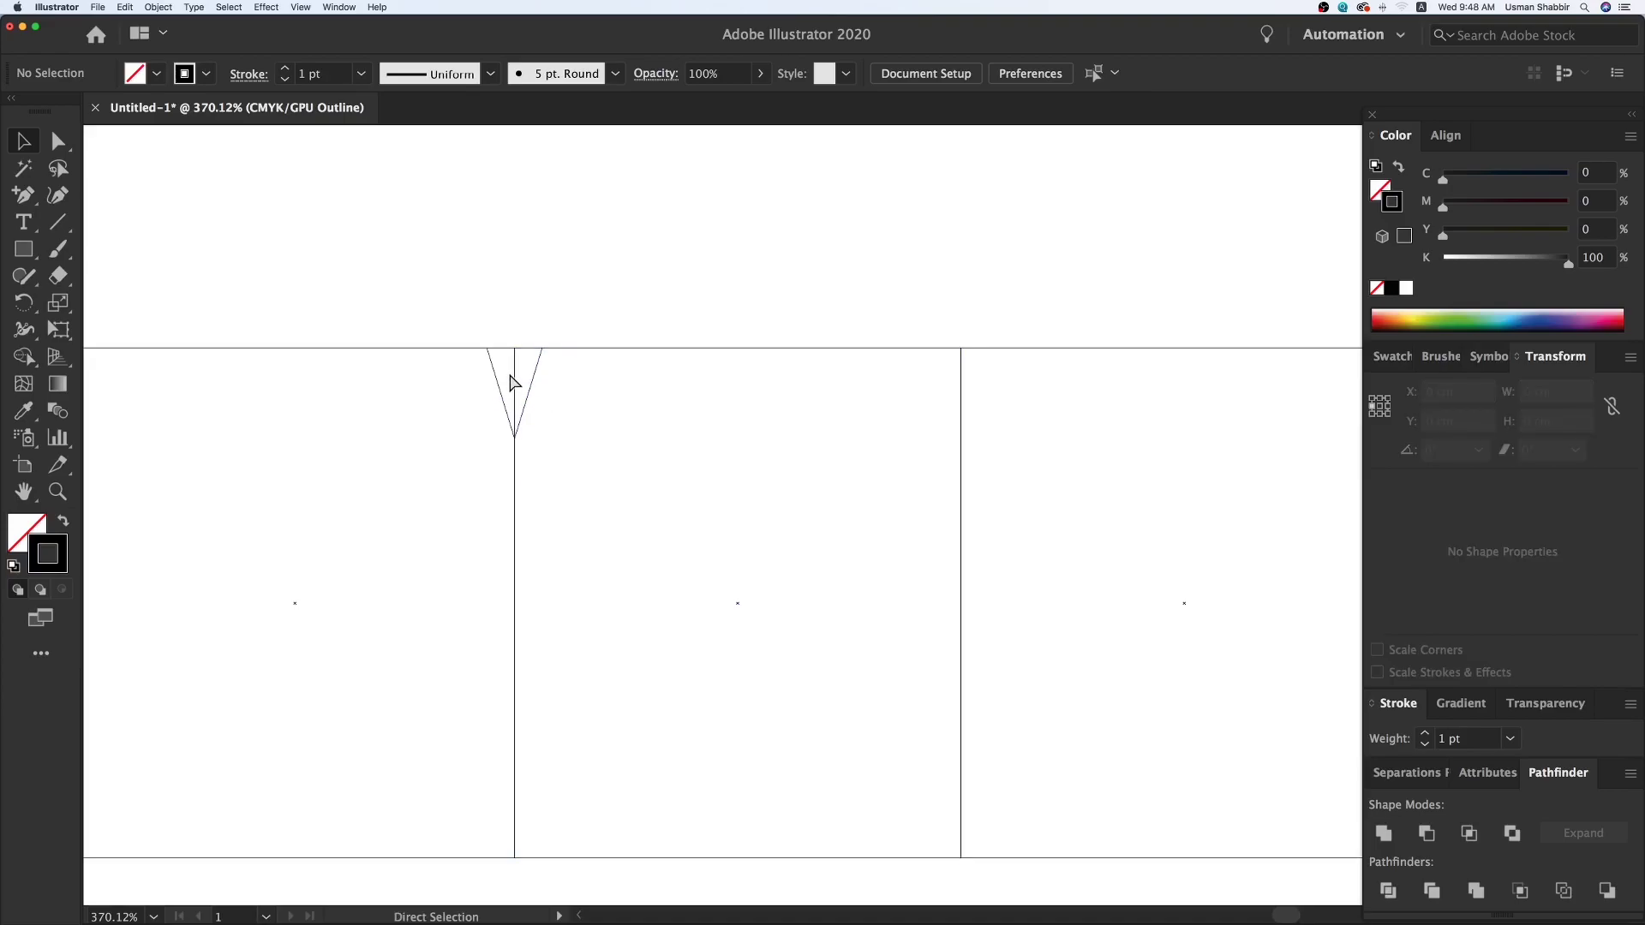
- Show the artwork in preview mode and colour the two notch lines red with M 100, Y 100 and K 0
{"action": "key", "text": "super+y"}
{"action": "left_click", "coordinate": [528, 388]}
{"action": "key", "text": "super+a"}
{"action": "left_click_drag", "start_coordinate": [1445, 207], "coordinate": [1636, 229]}
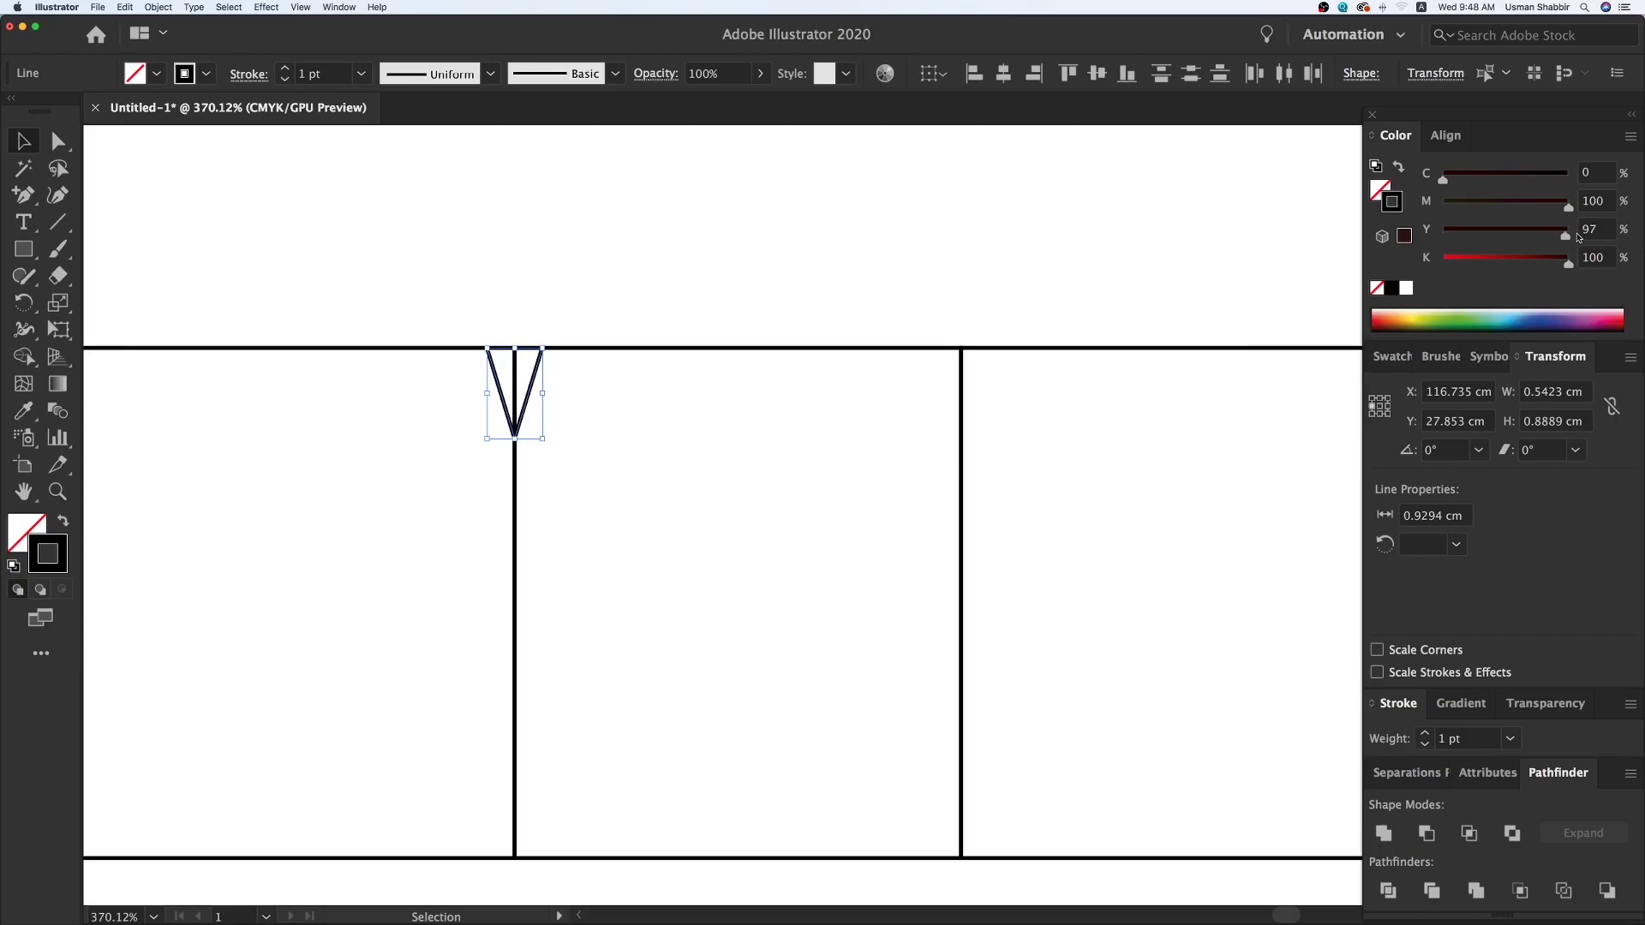
{"action": "left_click_drag", "start_coordinate": [1528, 262], "coordinate": [924, 310]}
{"action": "left_click", "coordinate": [531, 552]}
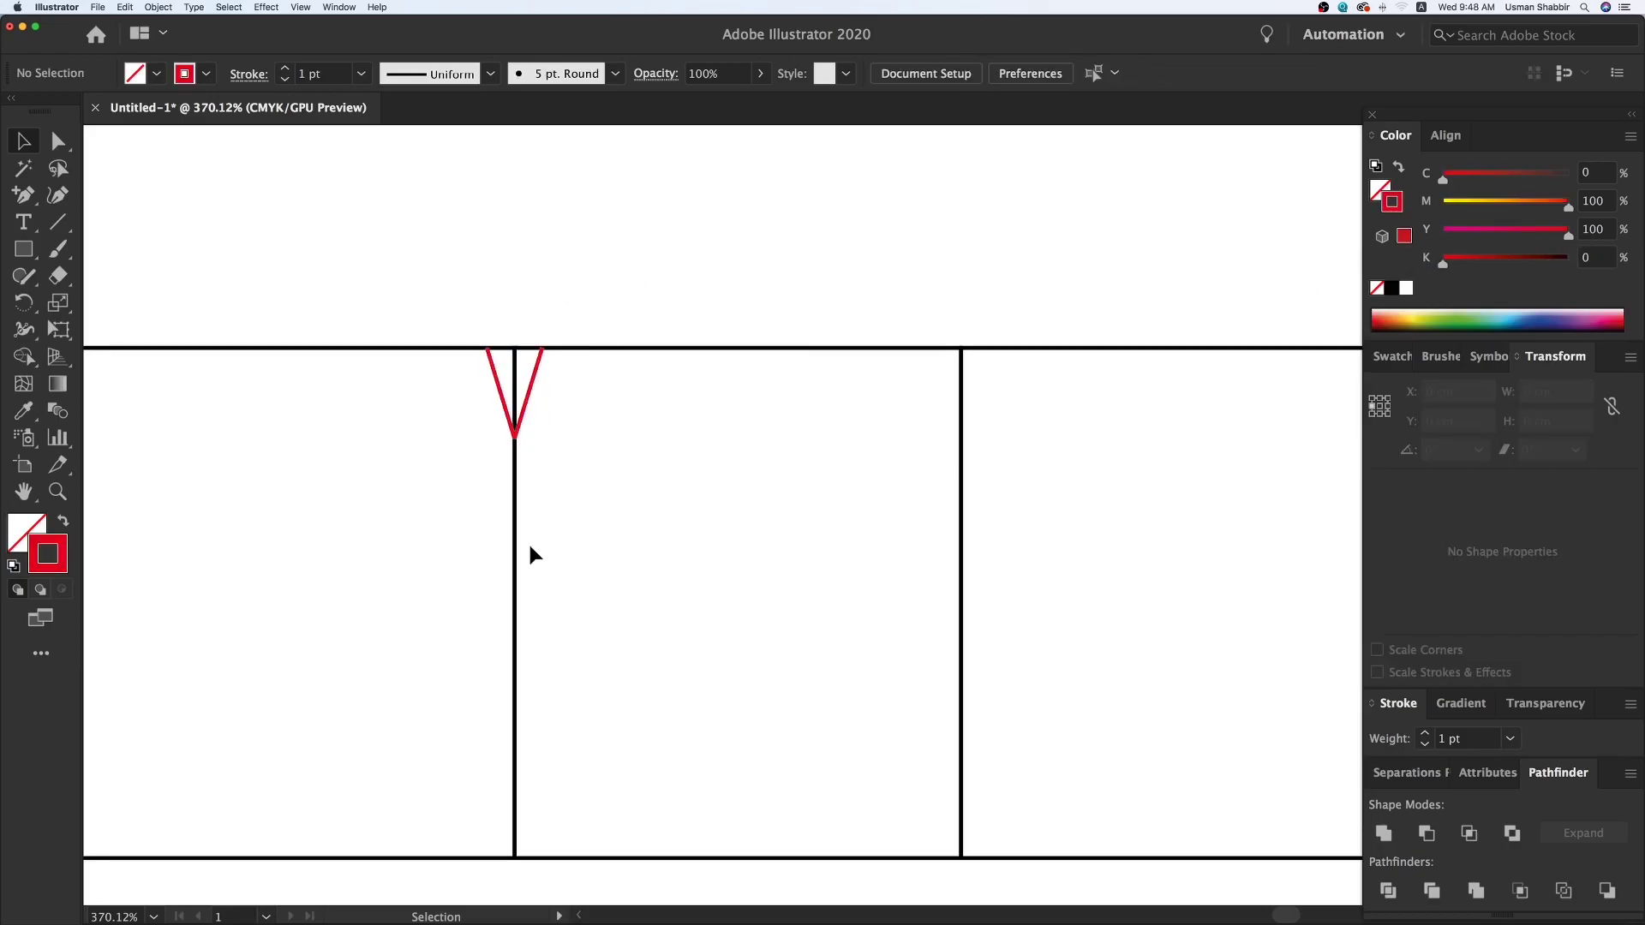
- Draw a vertical red line about 1.93 cm long from the notch's point down along the first divider line
{"action": "left_click", "coordinate": [56, 226]}
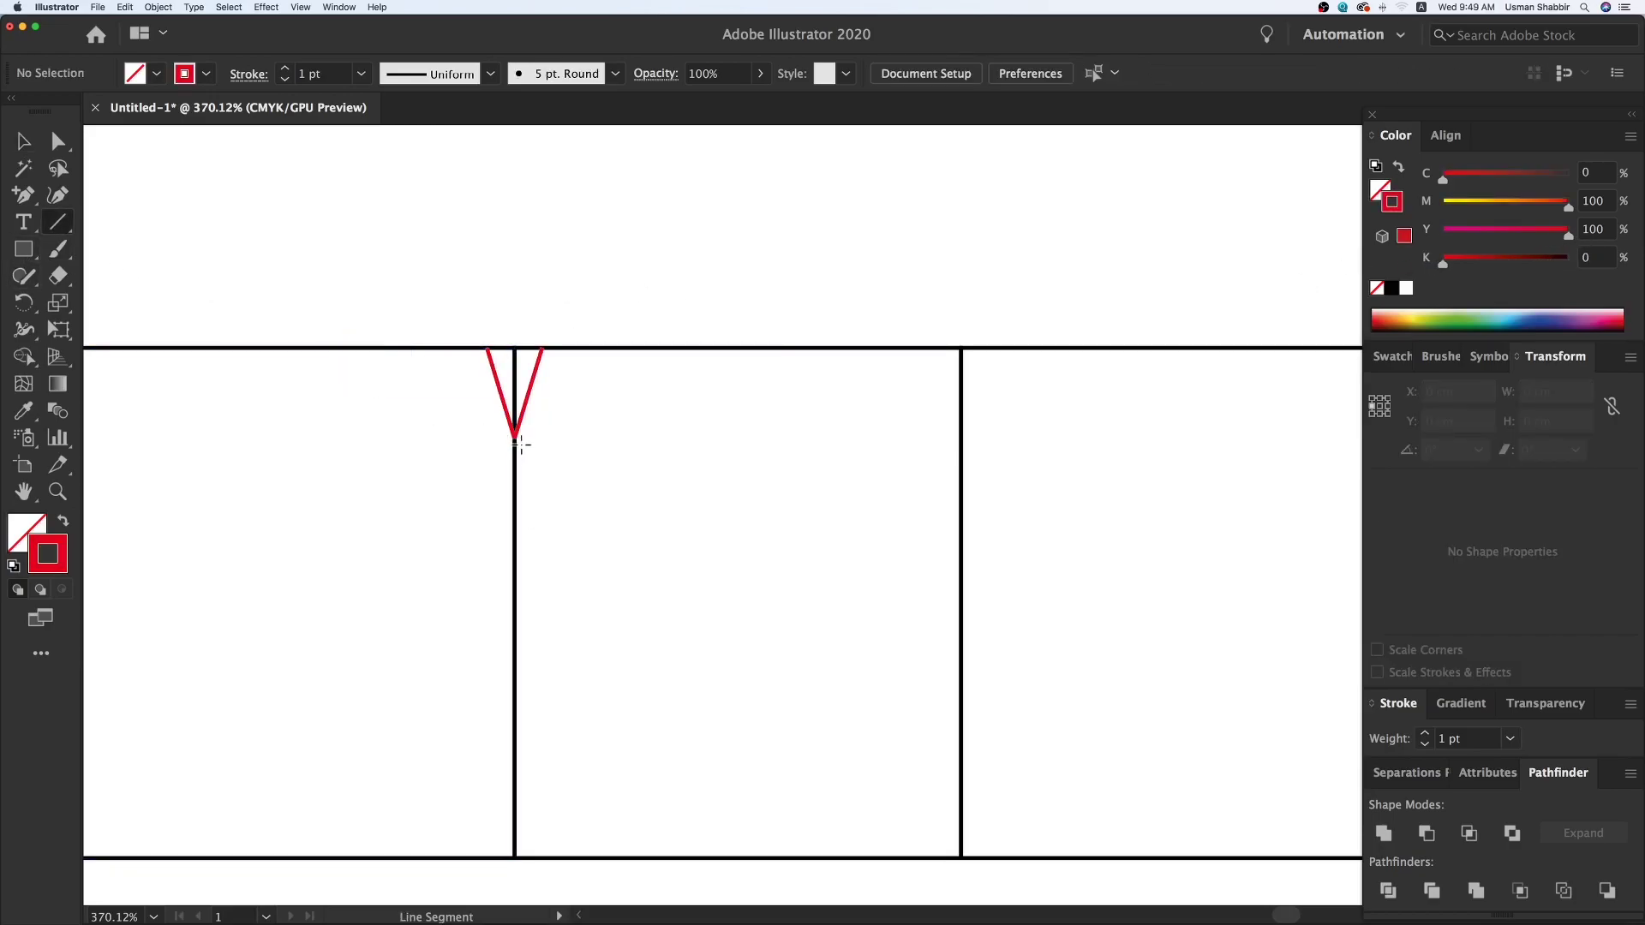
{"action": "left_click_drag", "start_coordinate": [514, 437], "coordinate": [529, 636]}
{"action": "key", "text": "v"}
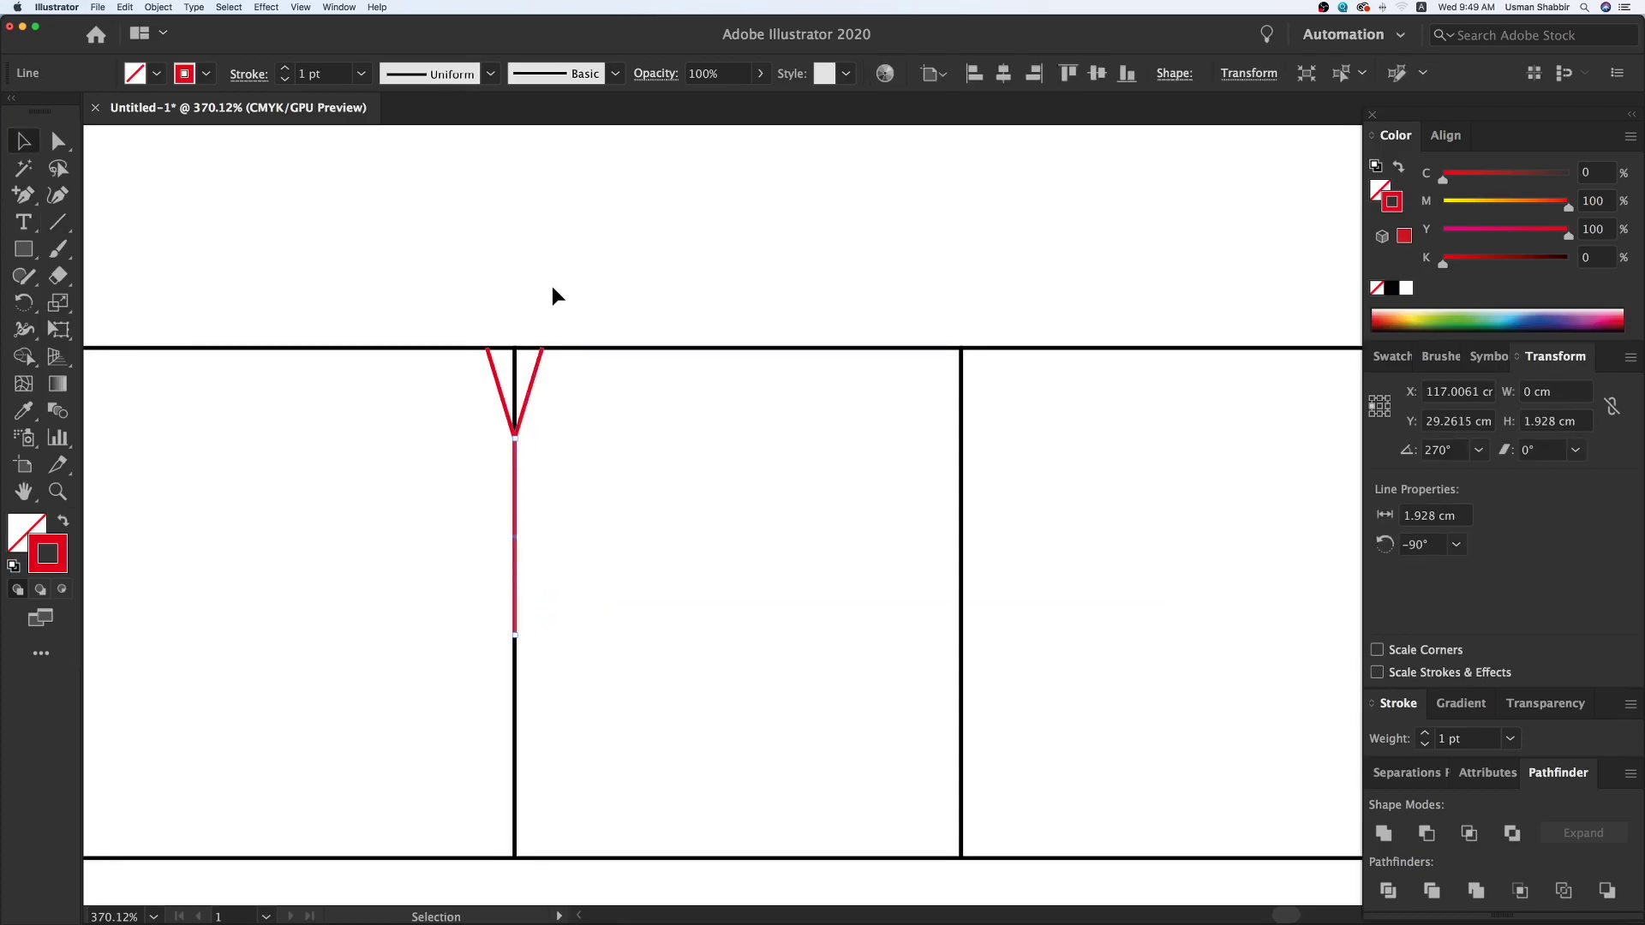
{"action": "left_click", "coordinate": [551, 291]}
- Try deleting the two red notch lines and the vertical red line one by one, and undo the deletions
{"action": "key", "text": "super+minus"}
{"action": "key", "text": "super+minus"}
{"action": "key", "text": "super+minus"}
{"action": "left_click_drag", "start_coordinate": [718, 487], "coordinate": [575, 481]}
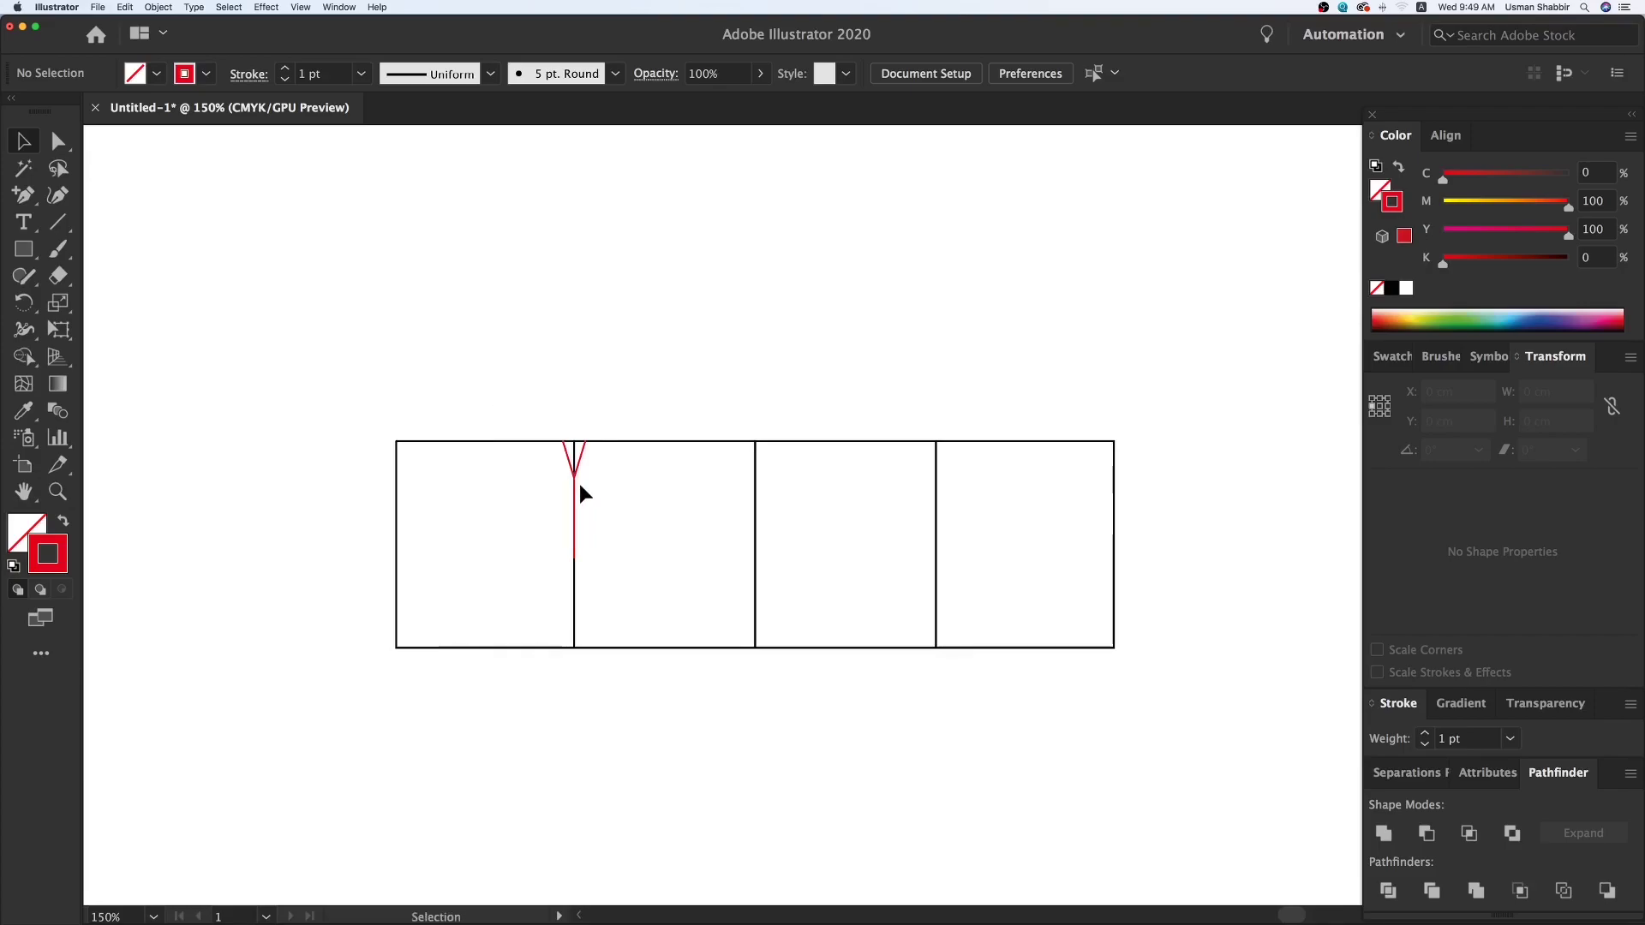
{"action": "left_click", "coordinate": [581, 457]}
{"action": "key", "text": "Delete"}
{"action": "left_click", "coordinate": [570, 464]}
{"action": "key", "text": "Delete"}
{"action": "left_click", "coordinate": [574, 495]}
{"action": "key", "text": "Delete"}
{"action": "key", "text": "super+z"}
{"action": "key", "text": "super+z"}
{"action": "key", "text": "super+z"}
- Copy the red notch and its vertical slot line onto the second and third divider lines
{"action": "left_click", "coordinate": [606, 298]}
{"action": "key", "text": "z"}
{"action": "left_click_drag", "start_coordinate": [446, 294], "coordinate": [1194, 717]}
{"action": "key", "text": "v"}
{"action": "left_click_drag", "start_coordinate": [433, 306], "coordinate": [641, 321]}
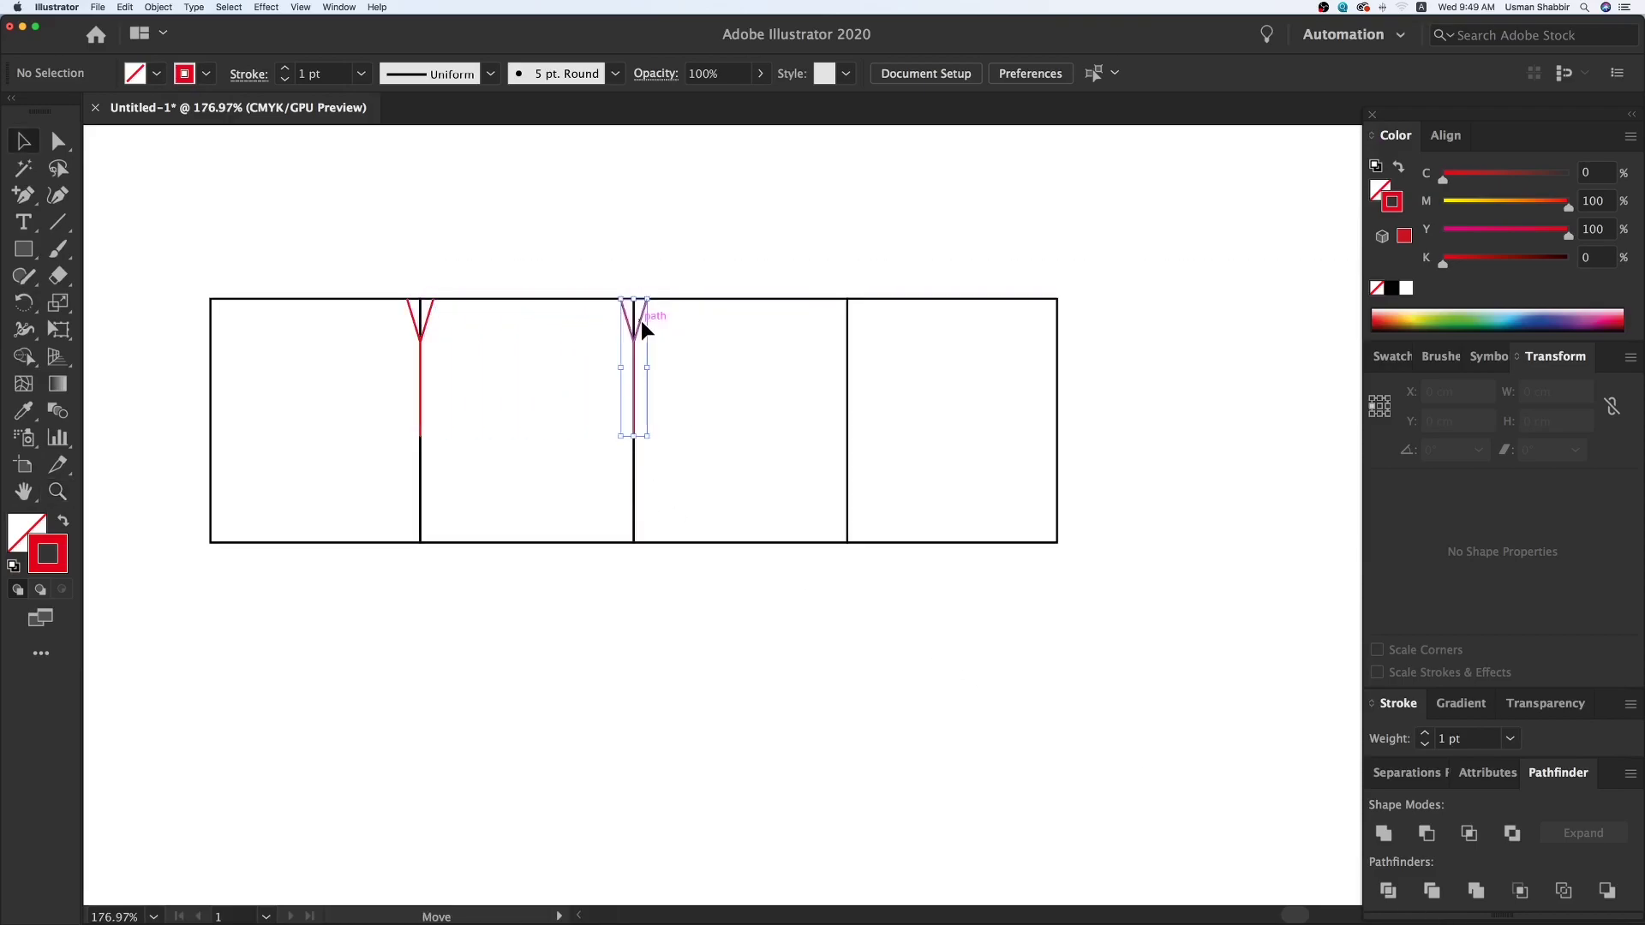
{"action": "key", "text": "super+d"}
{"action": "left_click", "coordinate": [572, 257]}
{"action": "key", "text": "super+minus"}
{"action": "key", "text": "super+minus"}
{"action": "key", "text": "super+minus"}
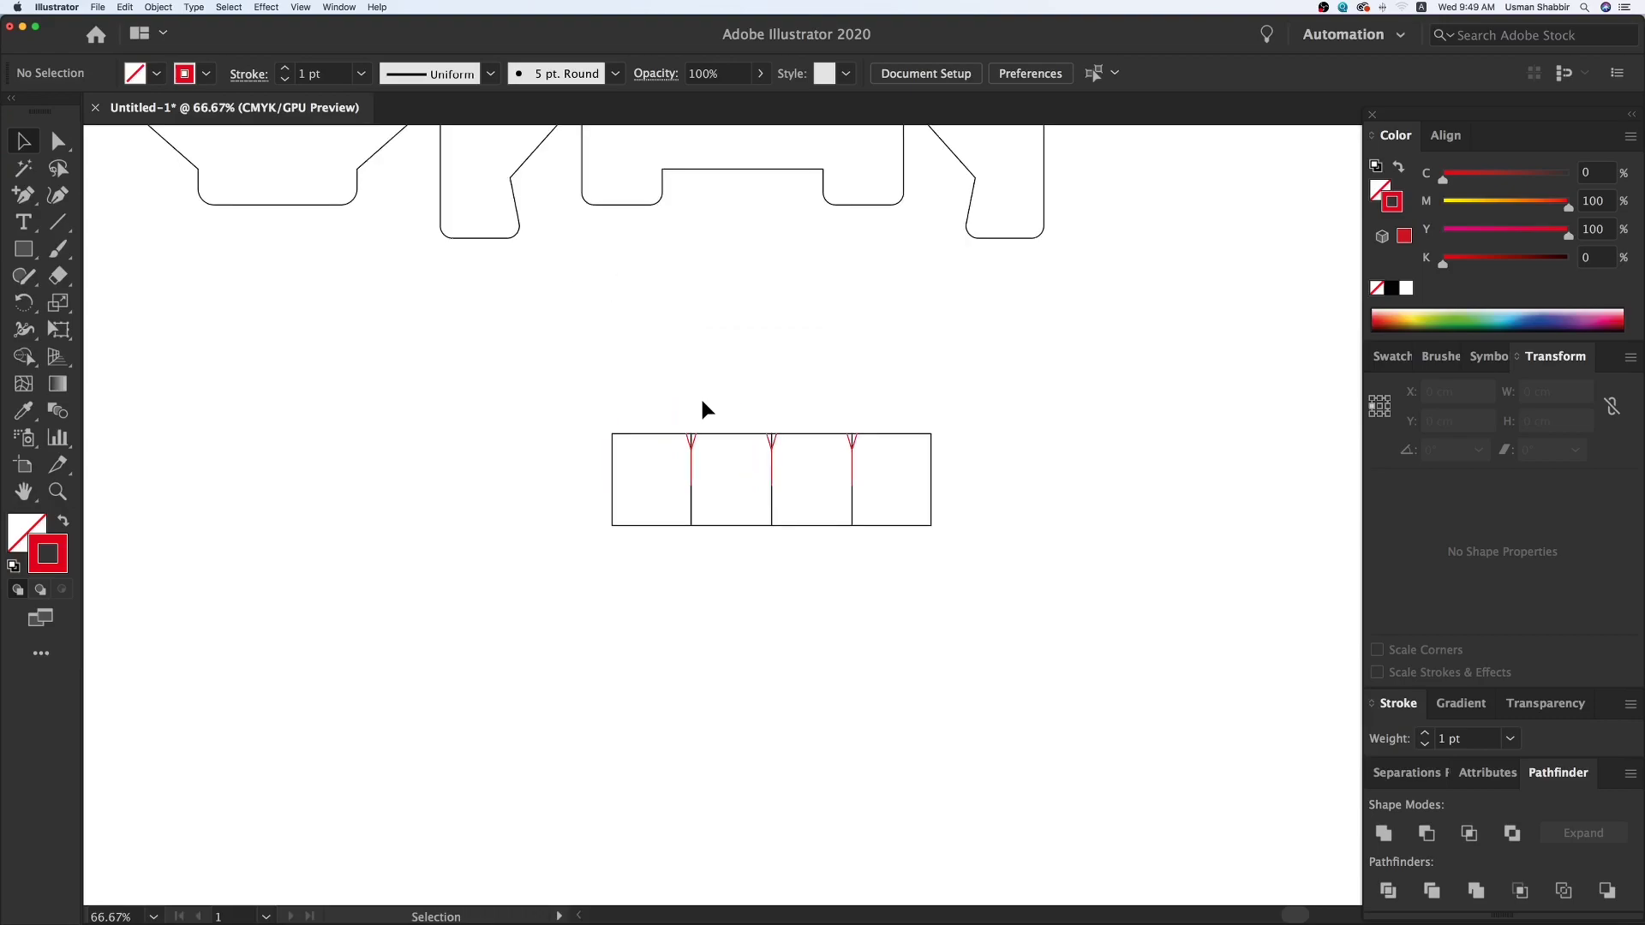
{"action": "key", "text": "super+minus"}
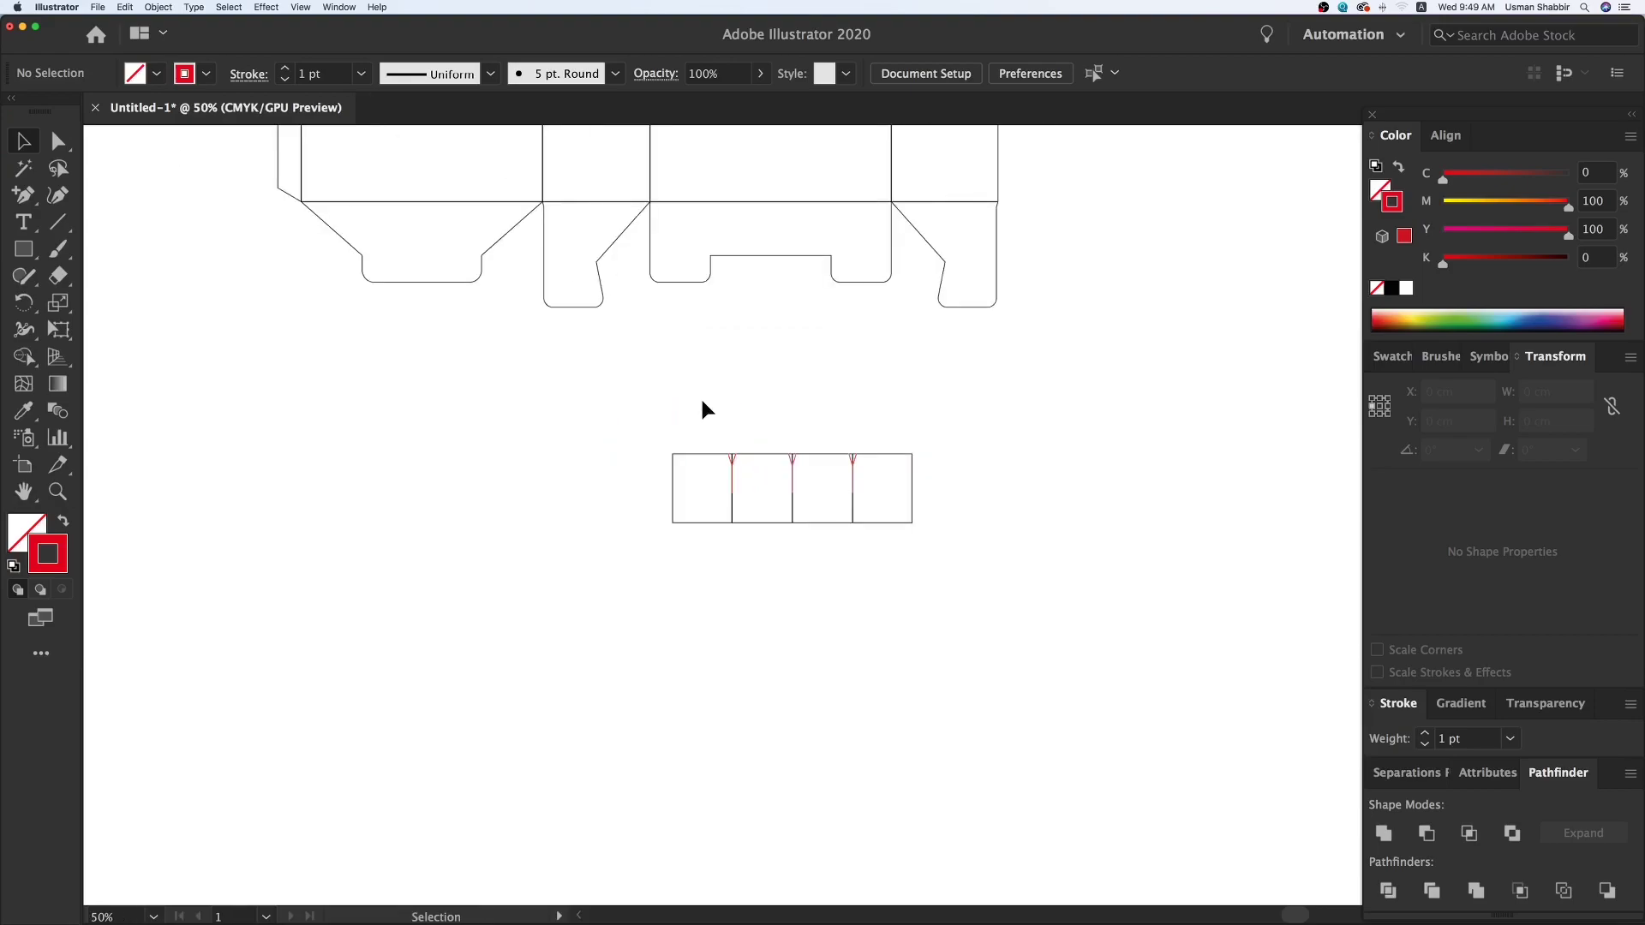
- Copy the box's narrow side panel to the empty area beside the long divider and set the copy's height to 5 cm
{"action": "left_click_drag", "start_coordinate": [708, 439], "coordinate": [613, 537]}
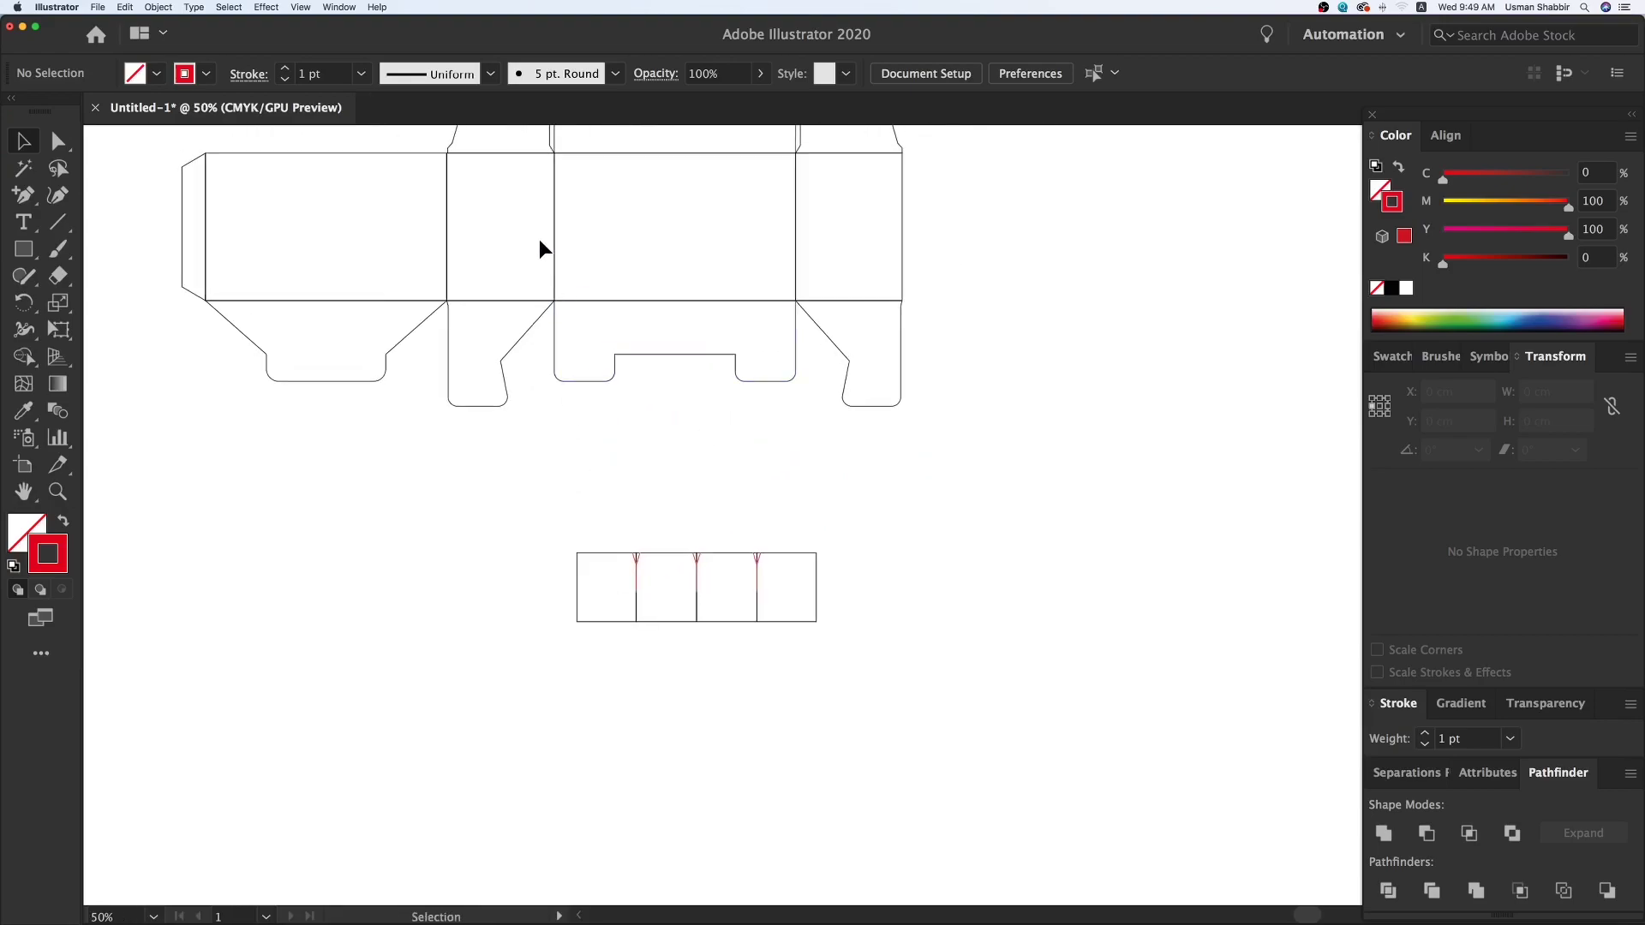
{"action": "left_click_drag", "start_coordinate": [532, 307], "coordinate": [1089, 650]}
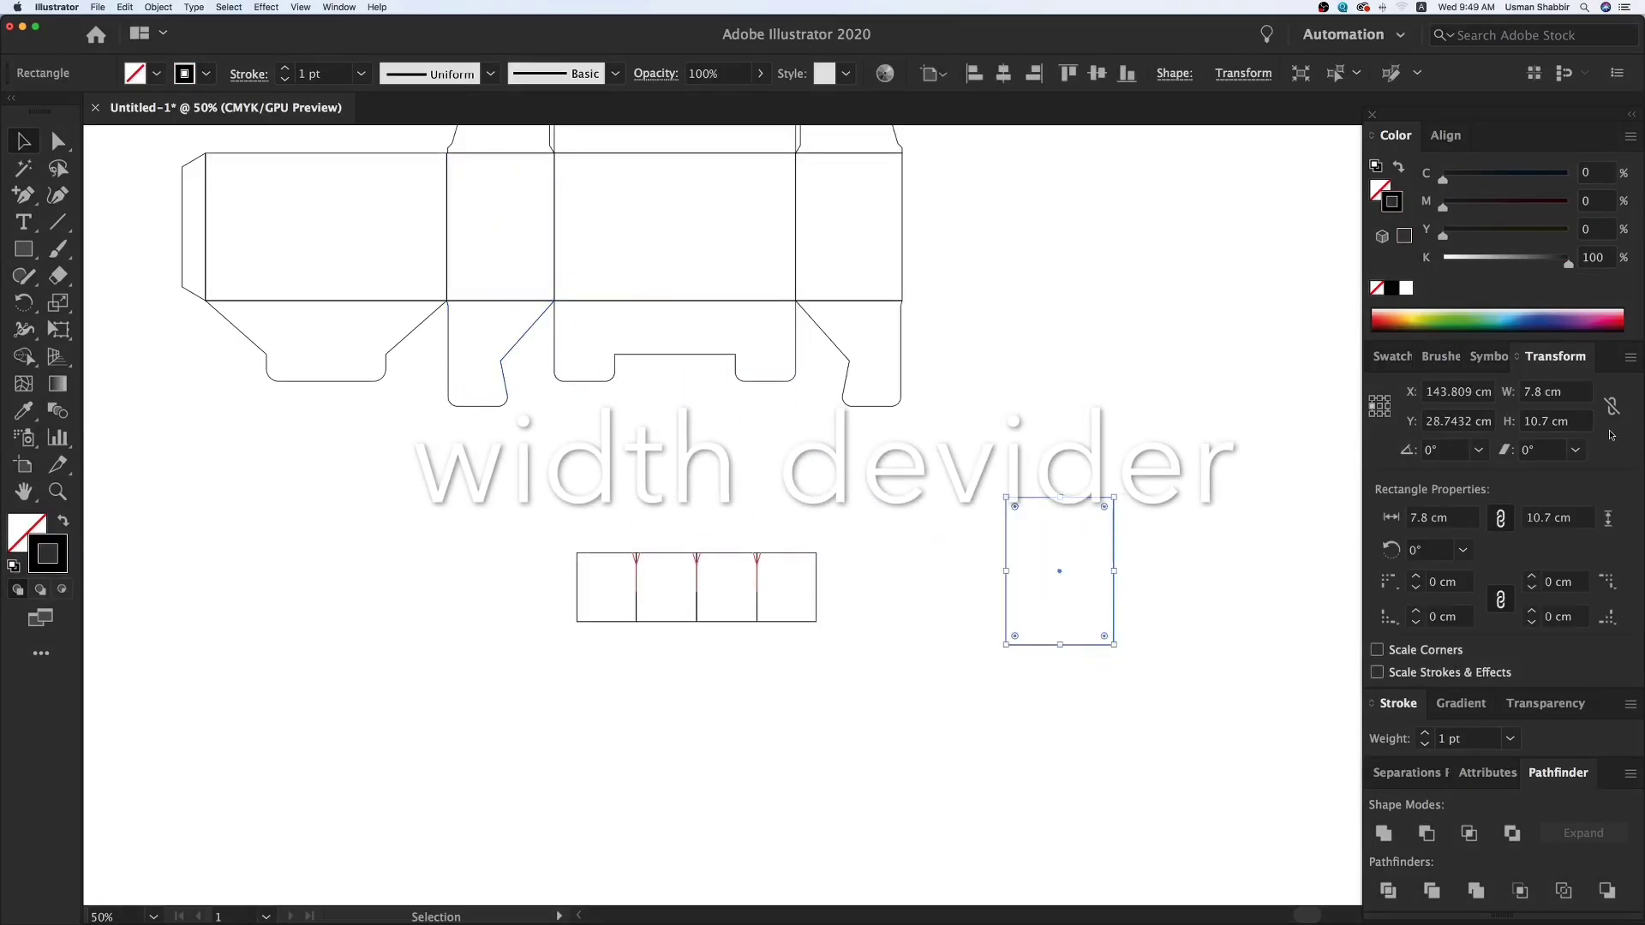
{"action": "left_click", "coordinate": [1573, 425]}
{"action": "type", "text": "5"}
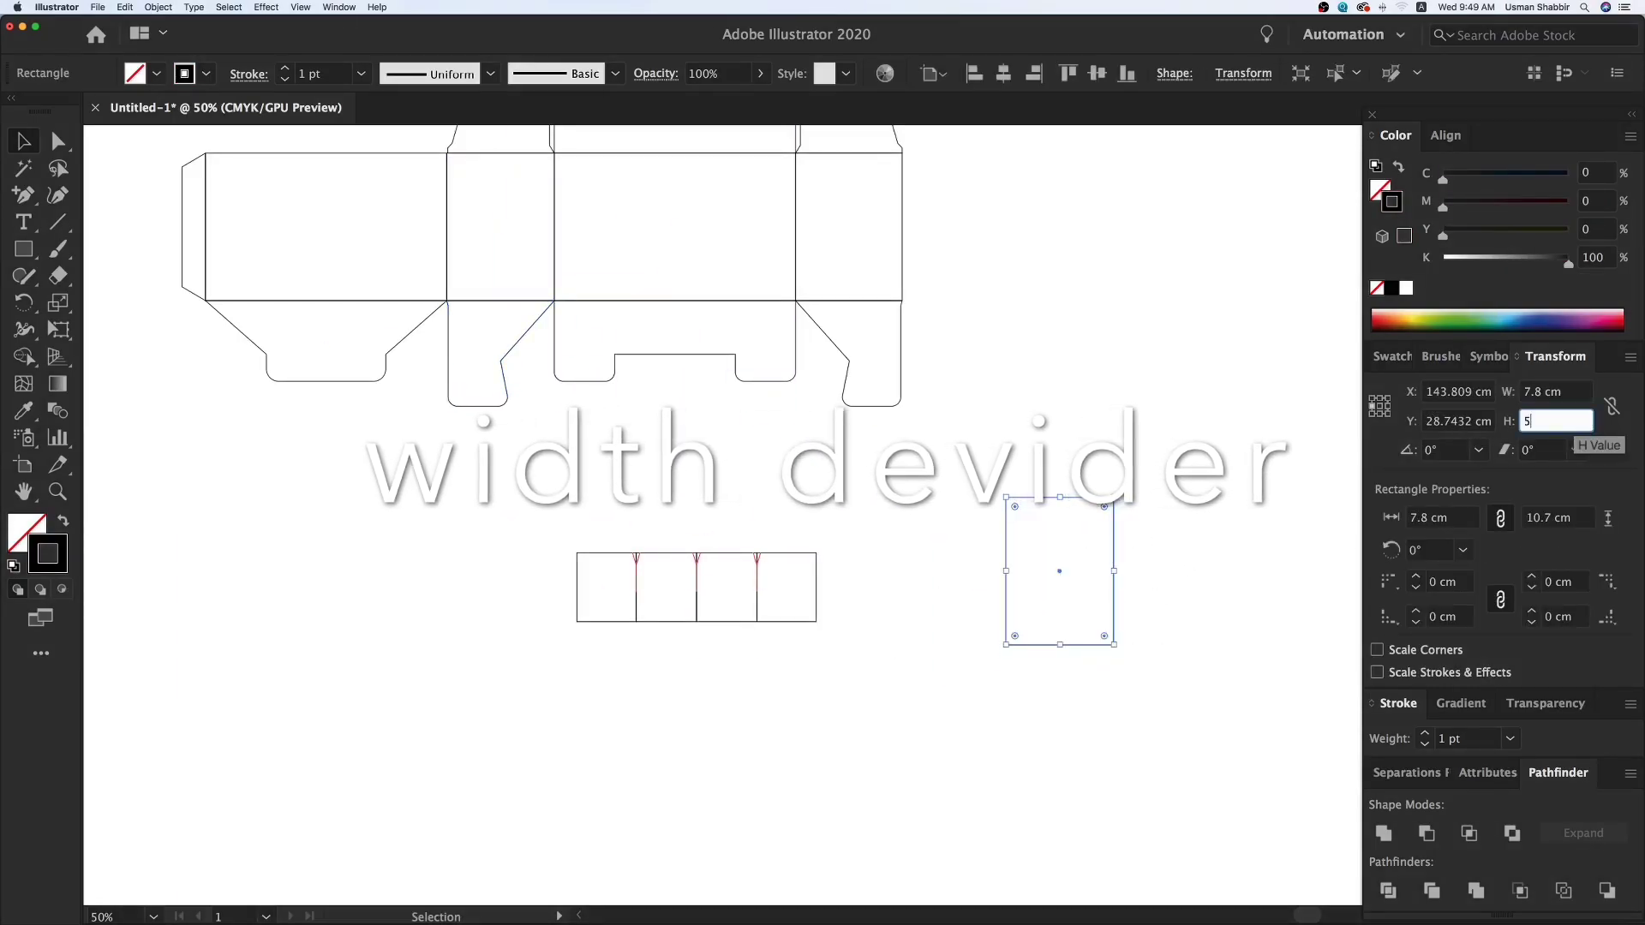
{"action": "key", "text": "Return"}
{"action": "left_click", "coordinate": [1099, 501]}
{"action": "left_click_drag", "start_coordinate": [1083, 537], "coordinate": [1073, 557]}
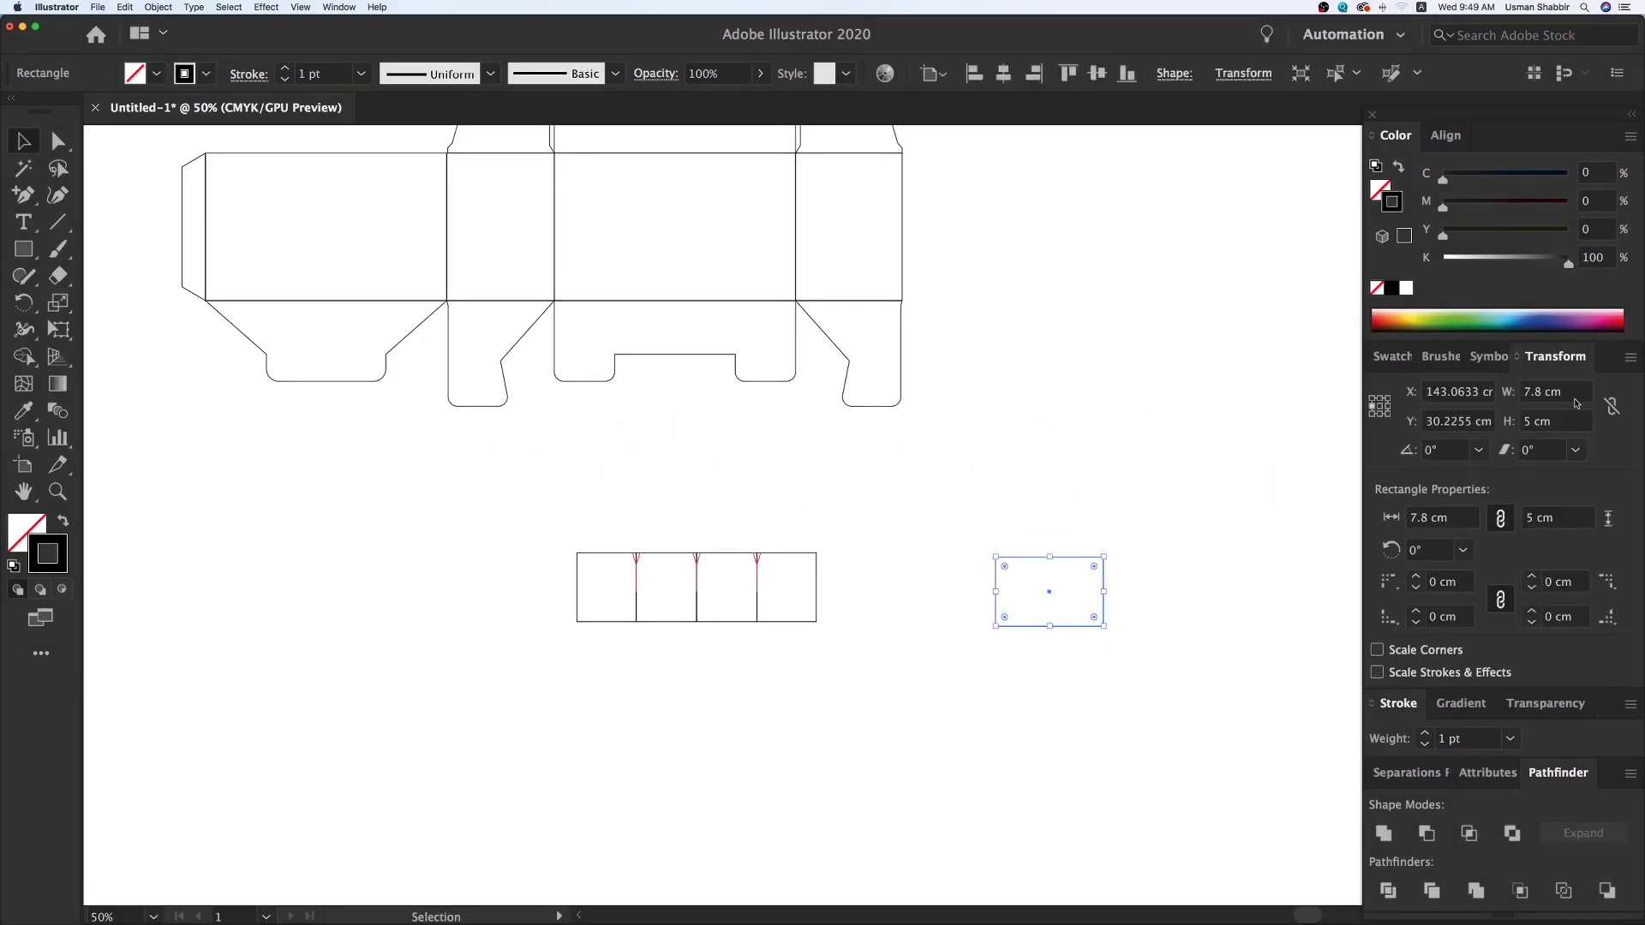
- Narrow the new rectangle to one third of its width and duplicate it twice sideways to form a three-panel divider
{"action": "left_click", "coordinate": [1578, 395]}
{"action": "key", "text": "Return"}
{"action": "left_click", "coordinate": [1070, 564]}
{"action": "left_click_drag", "start_coordinate": [995, 557], "coordinate": [1033, 570]}
{"action": "key", "text": "super+d"}
- Move the three-panel divider closer to the four-panel divider, aligning their upper and lower edges
{"action": "left_click", "coordinate": [518, 316]}
{"action": "key", "text": "z"}
{"action": "left_click_drag", "start_coordinate": [446, 276], "coordinate": [1140, 728]}
{"action": "key", "text": "v"}
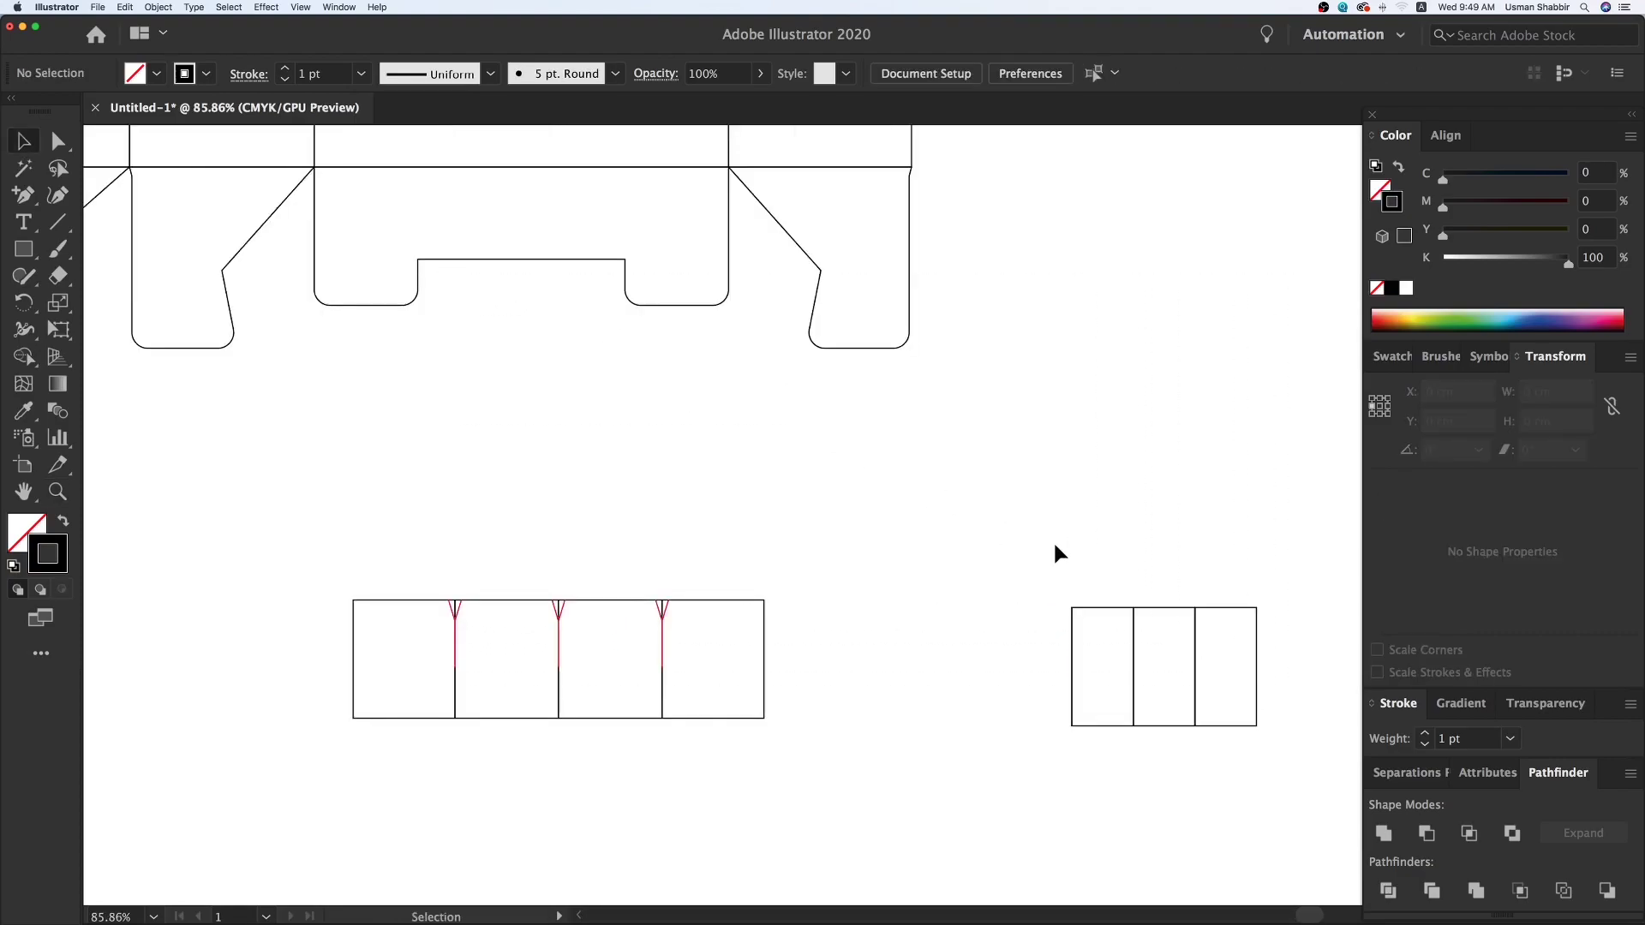
{"action": "mouse_move", "coordinate": [1214, 661]}
{"action": "left_mouse_down"}
{"action": "mouse_move", "coordinate": [860, 621]}
{"action": "mouse_move", "coordinate": [948, 636]}
{"action": "left_mouse_up"}
{"action": "left_click", "coordinate": [420, 473]}
{"action": "key", "text": "z"}
{"action": "mouse_move", "coordinate": [279, 448]}
{"action": "left_mouse_down"}
{"action": "mouse_move", "coordinate": [798, 669]}
{"action": "mouse_move", "coordinate": [1217, 910]}
{"action": "left_mouse_up"}
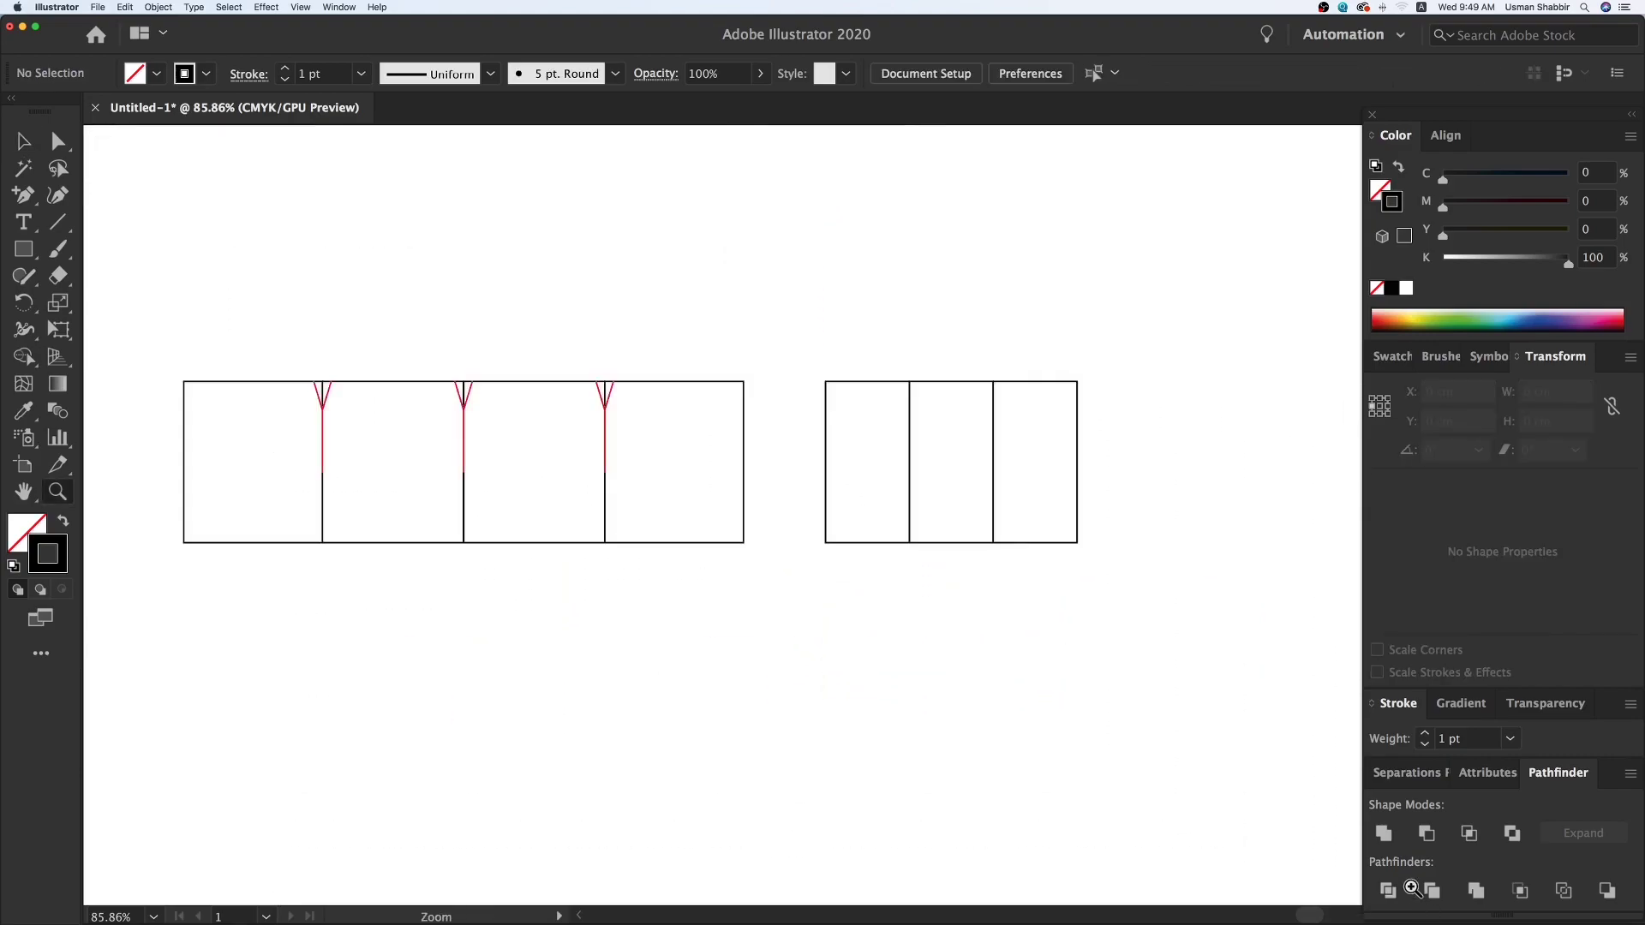
{"action": "left_click_drag", "start_coordinate": [540, 360], "coordinate": [1310, 782]}
{"action": "key", "text": "v"}
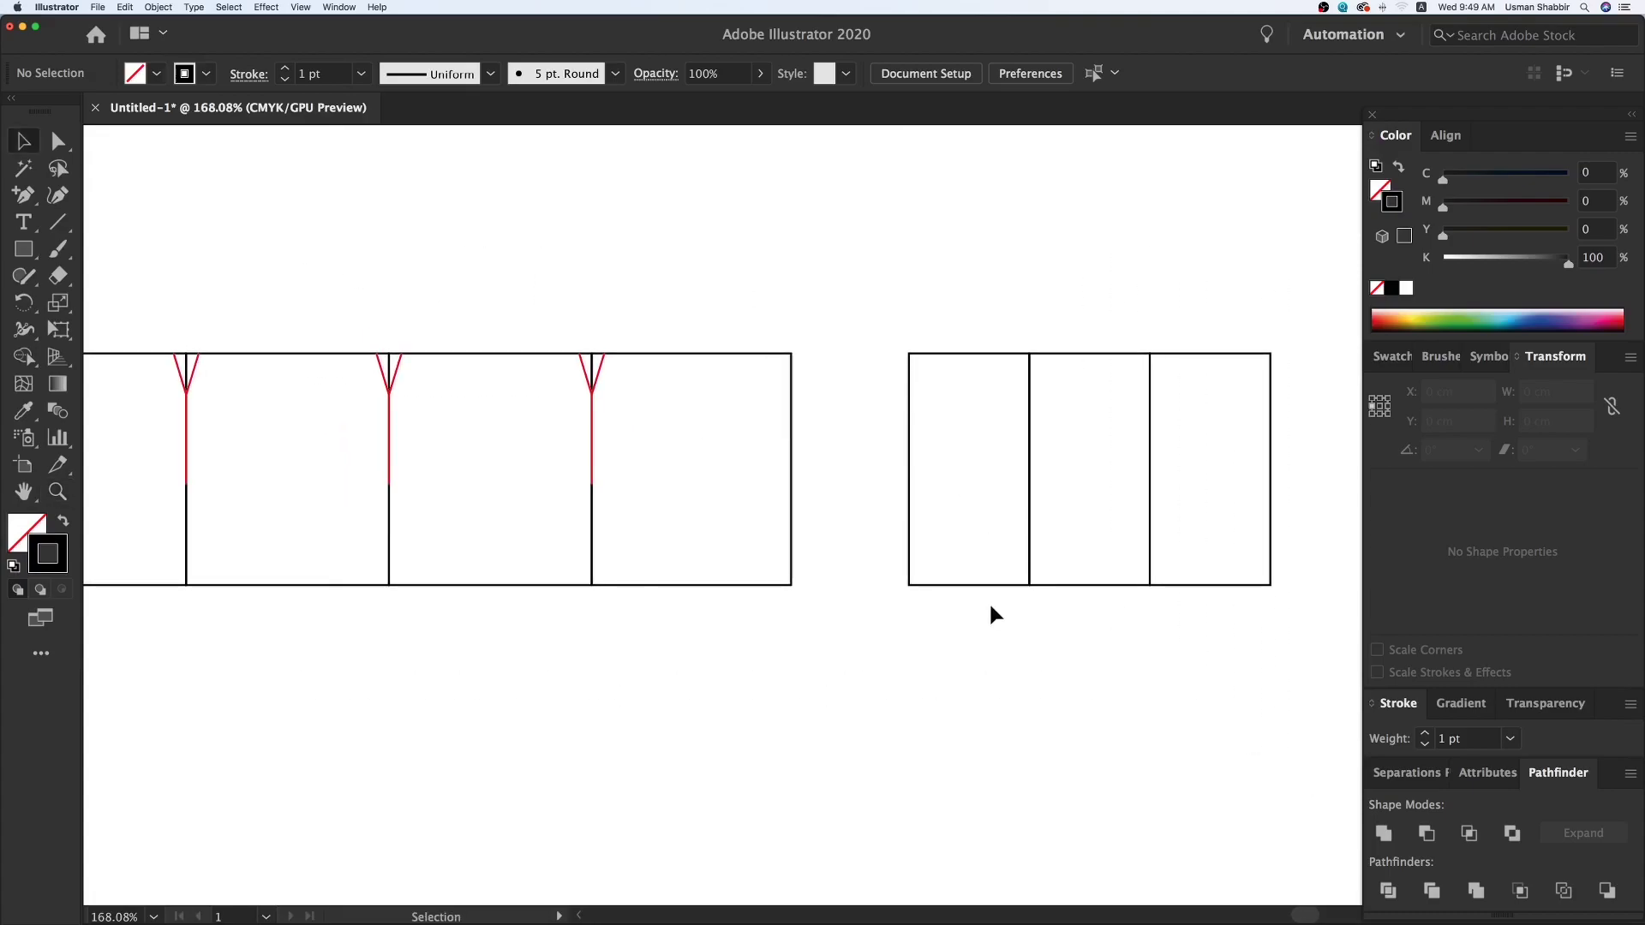
{"action": "scroll", "coordinate": [878, 595], "scroll_direction": "left", "scroll_amount": 1}
{"action": "scroll", "coordinate": [879, 596], "scroll_direction": "up", "scroll_amount": 1}
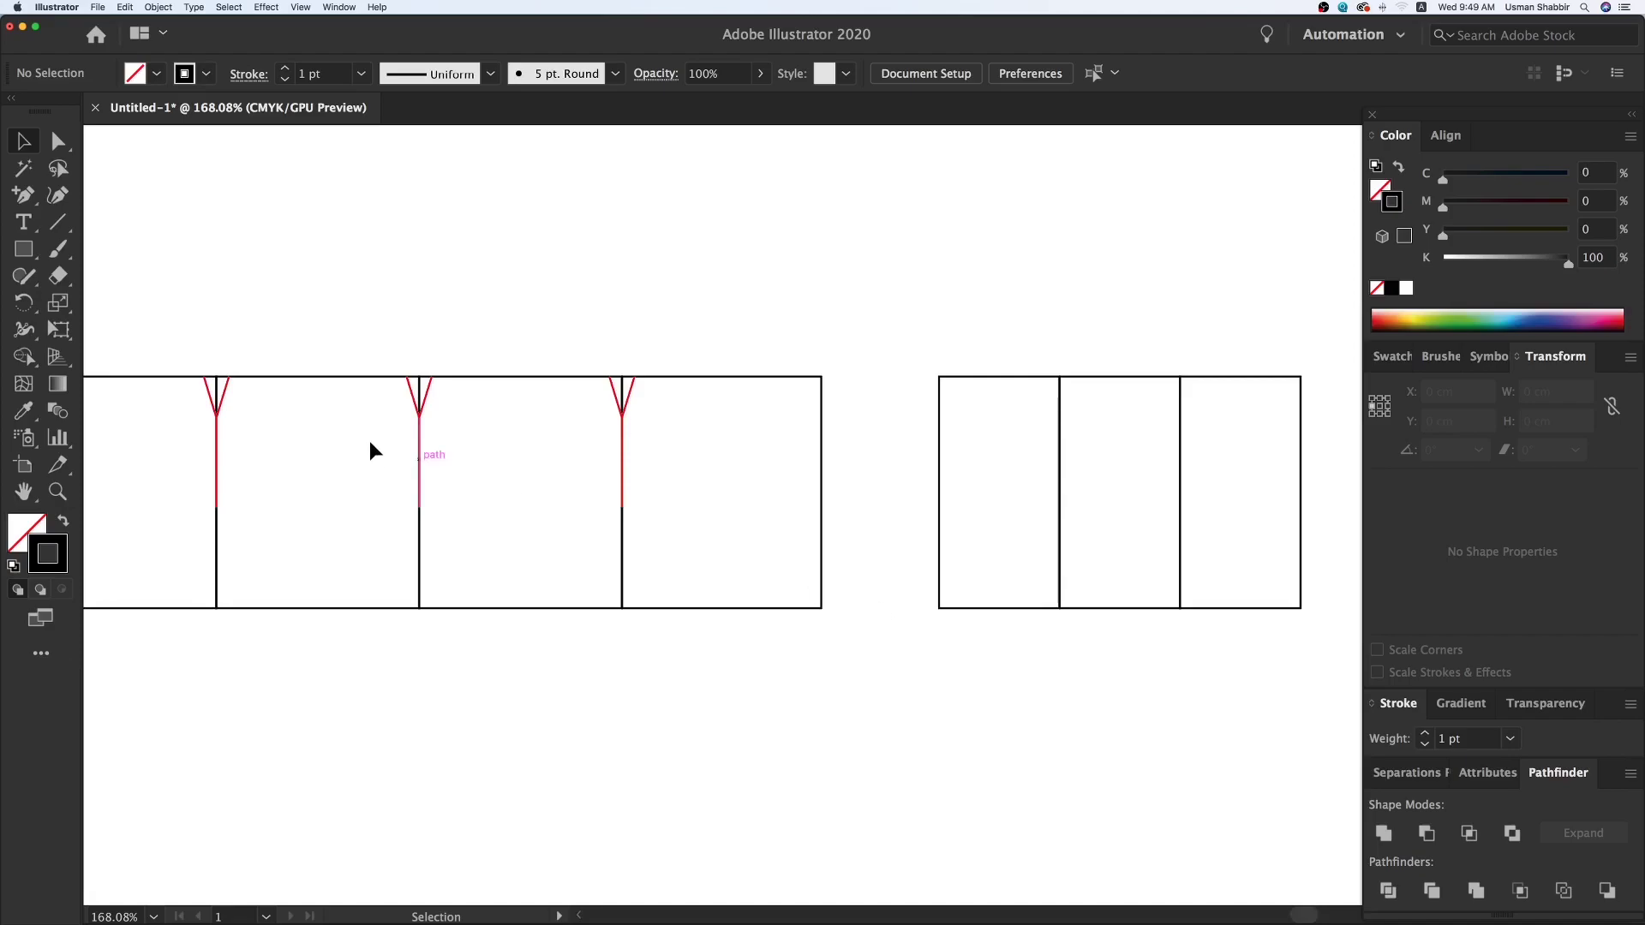
- Copy a red notch with its slot line to the three-panel divider's first fold line, flipped vertically, with the notch opening on the lower edge
{"action": "left_click_drag", "start_coordinate": [219, 389], "coordinate": [1071, 631]}
{"action": "right_click", "coordinate": [1060, 604]}
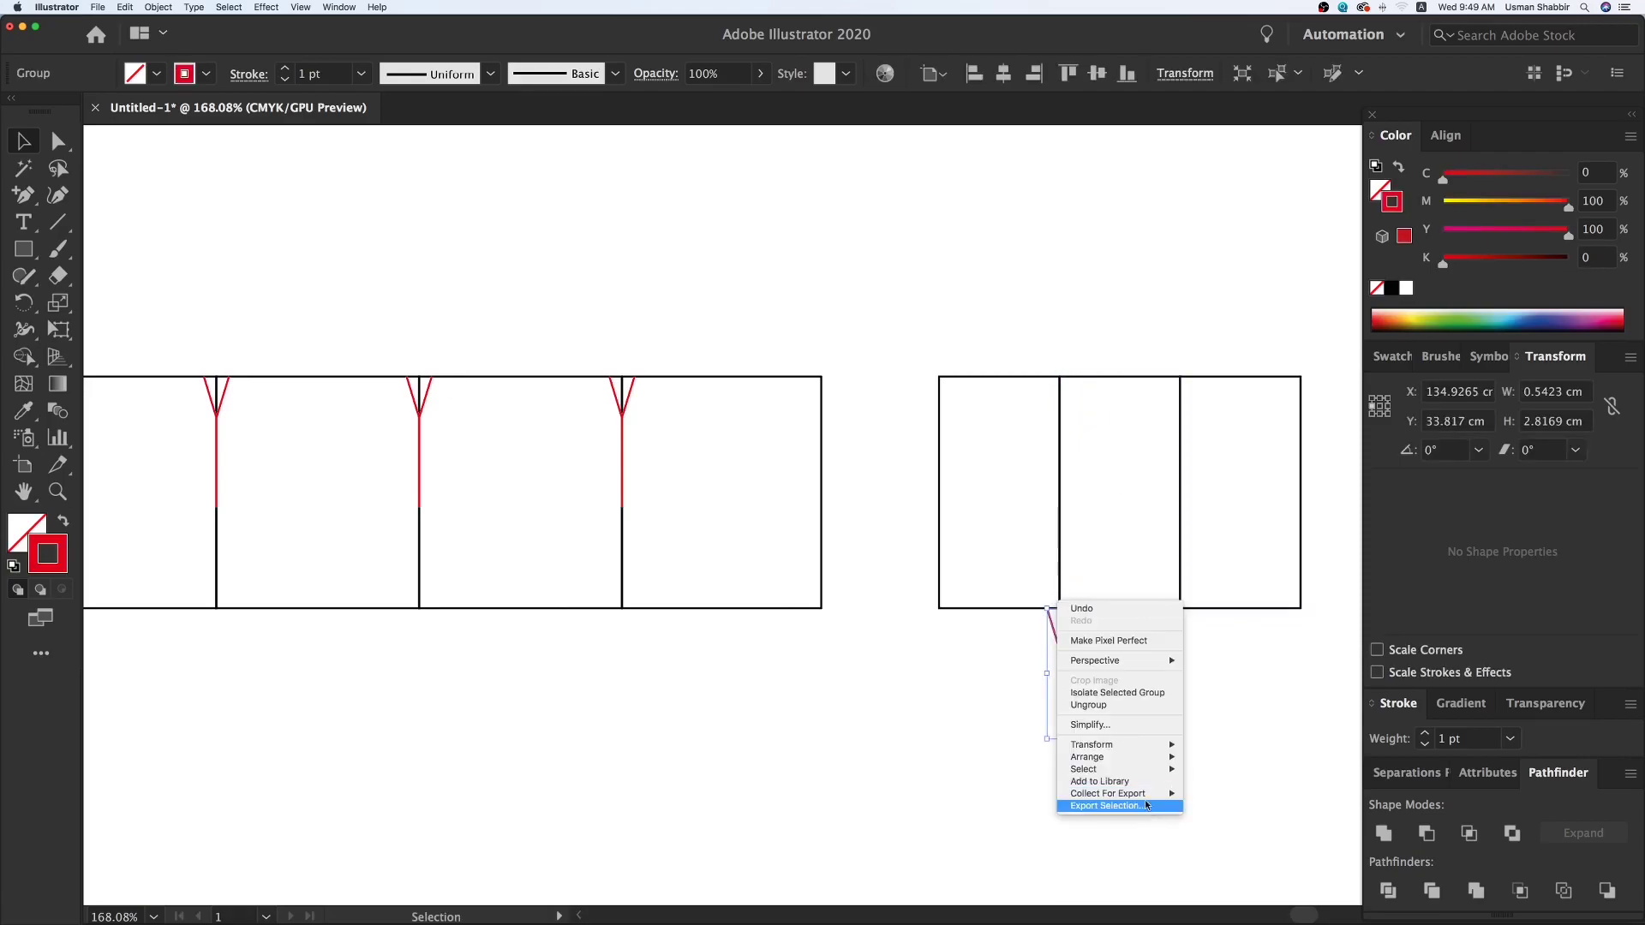
{"action": "mouse_move", "coordinate": [1114, 745]}
{"action": "left_click", "coordinate": [1261, 788]}
{"action": "left_click", "coordinate": [1060, 488]}
{"action": "left_click", "coordinate": [1235, 737]}
{"action": "left_click", "coordinate": [1185, 728]}
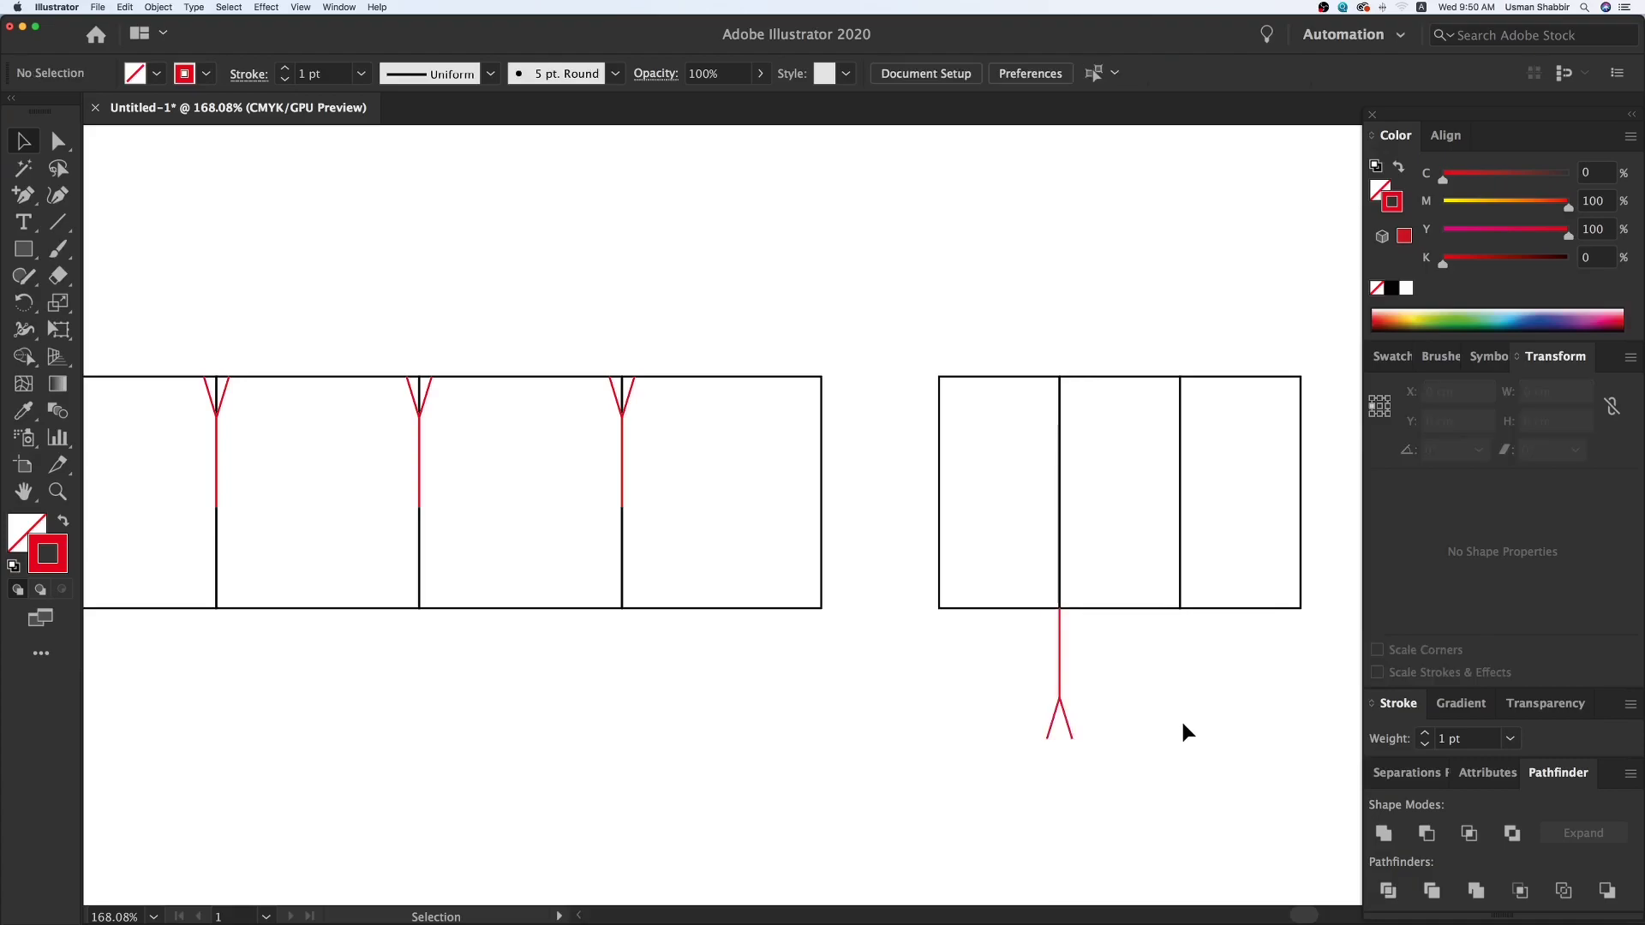
{"action": "left_click_drag", "start_coordinate": [1064, 708], "coordinate": [1066, 573]}
{"action": "left_click", "coordinate": [1107, 639]}
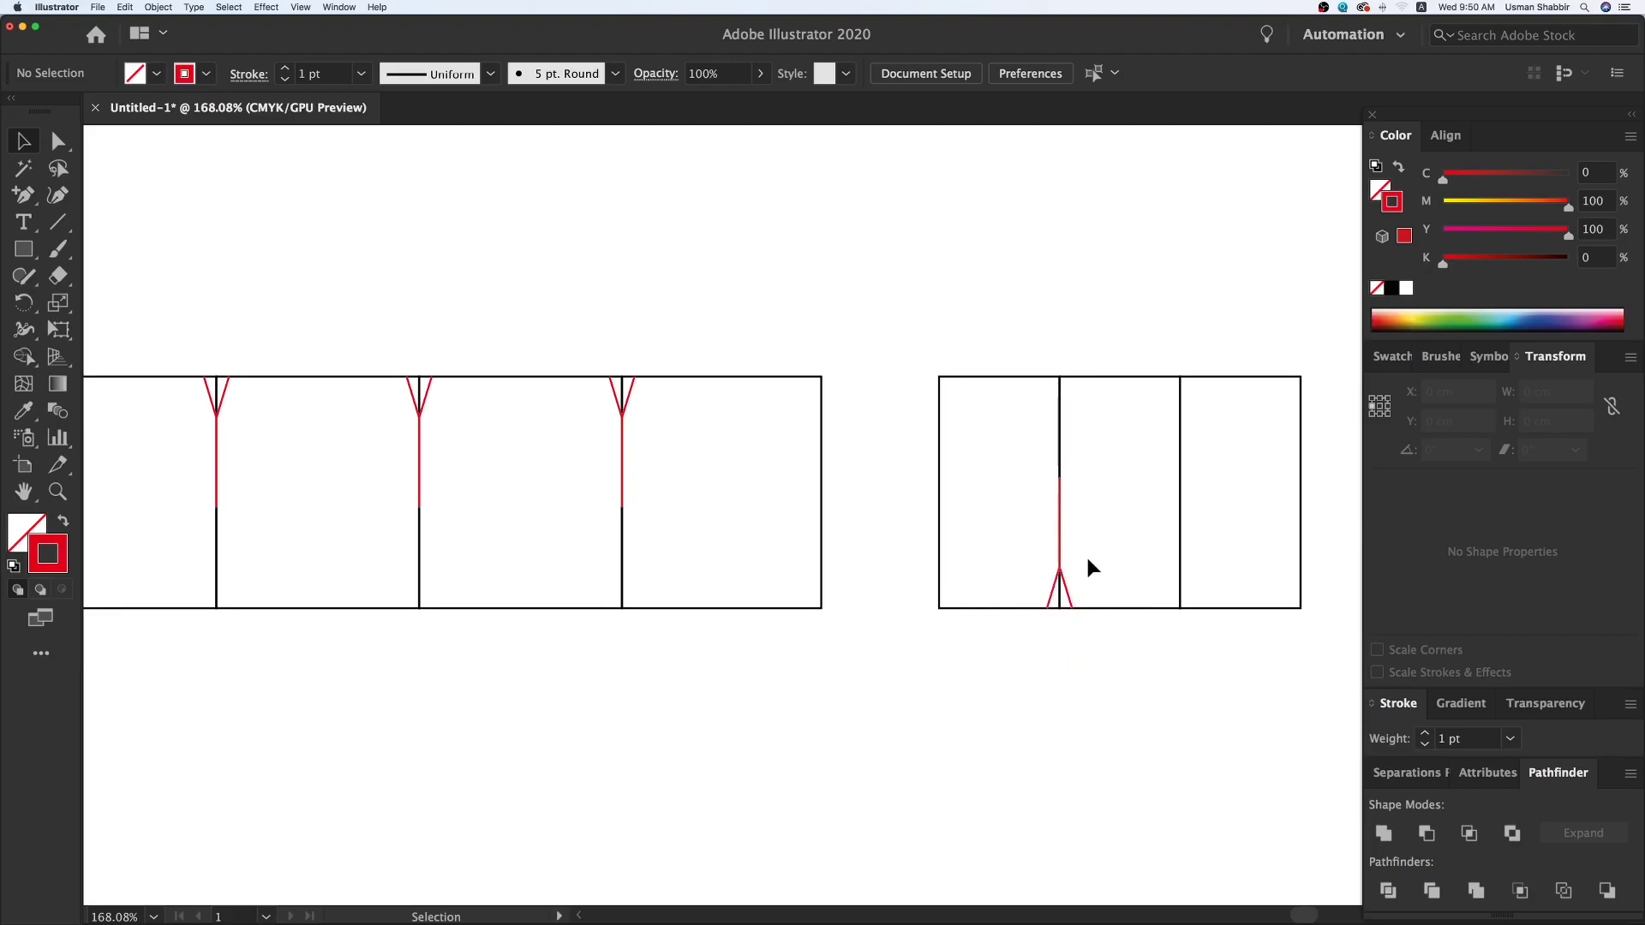
{"action": "double_click", "coordinate": [1061, 537]}
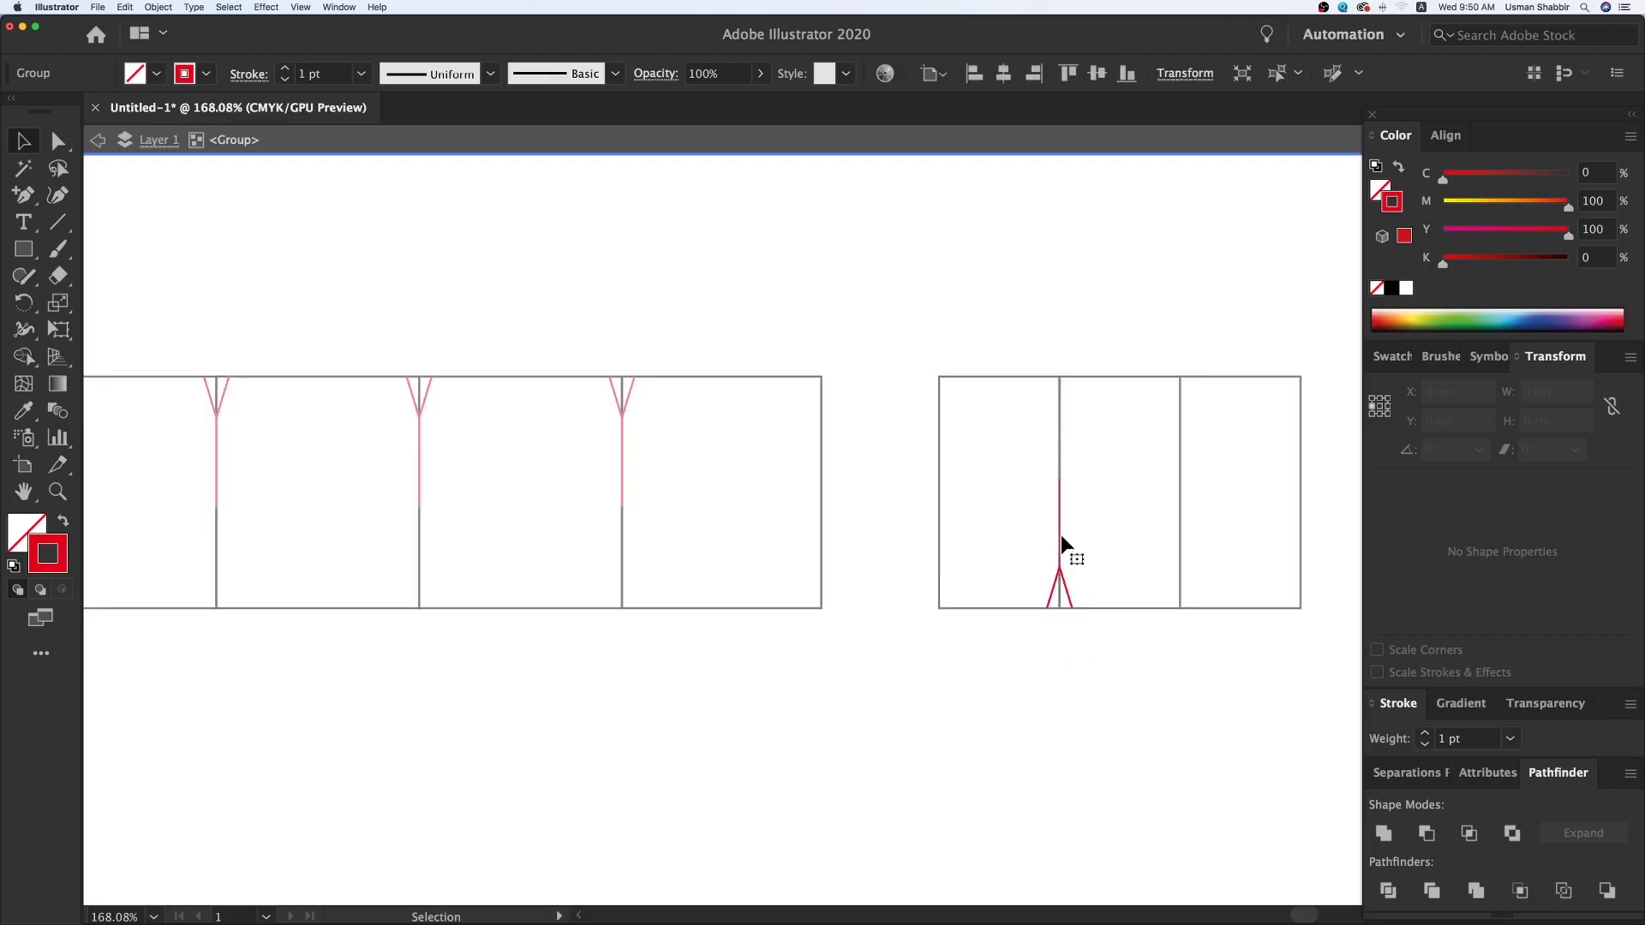
{"action": "key", "text": "a"}
{"action": "left_click", "coordinate": [1061, 478]}
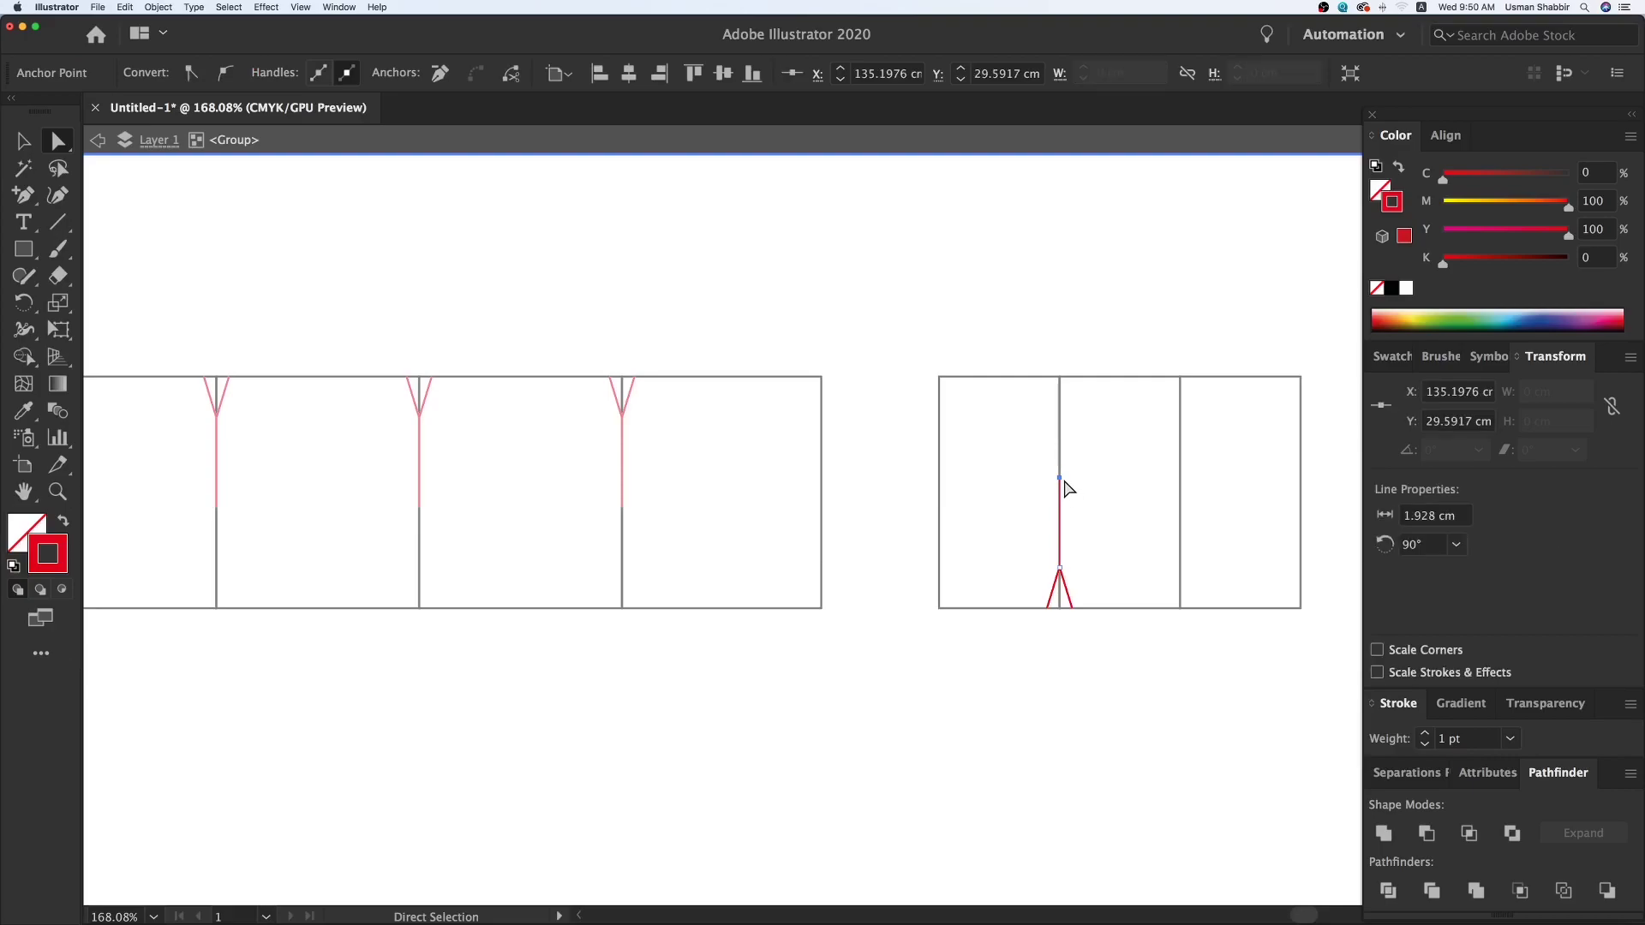
{"action": "double_click", "coordinate": [1077, 712]}
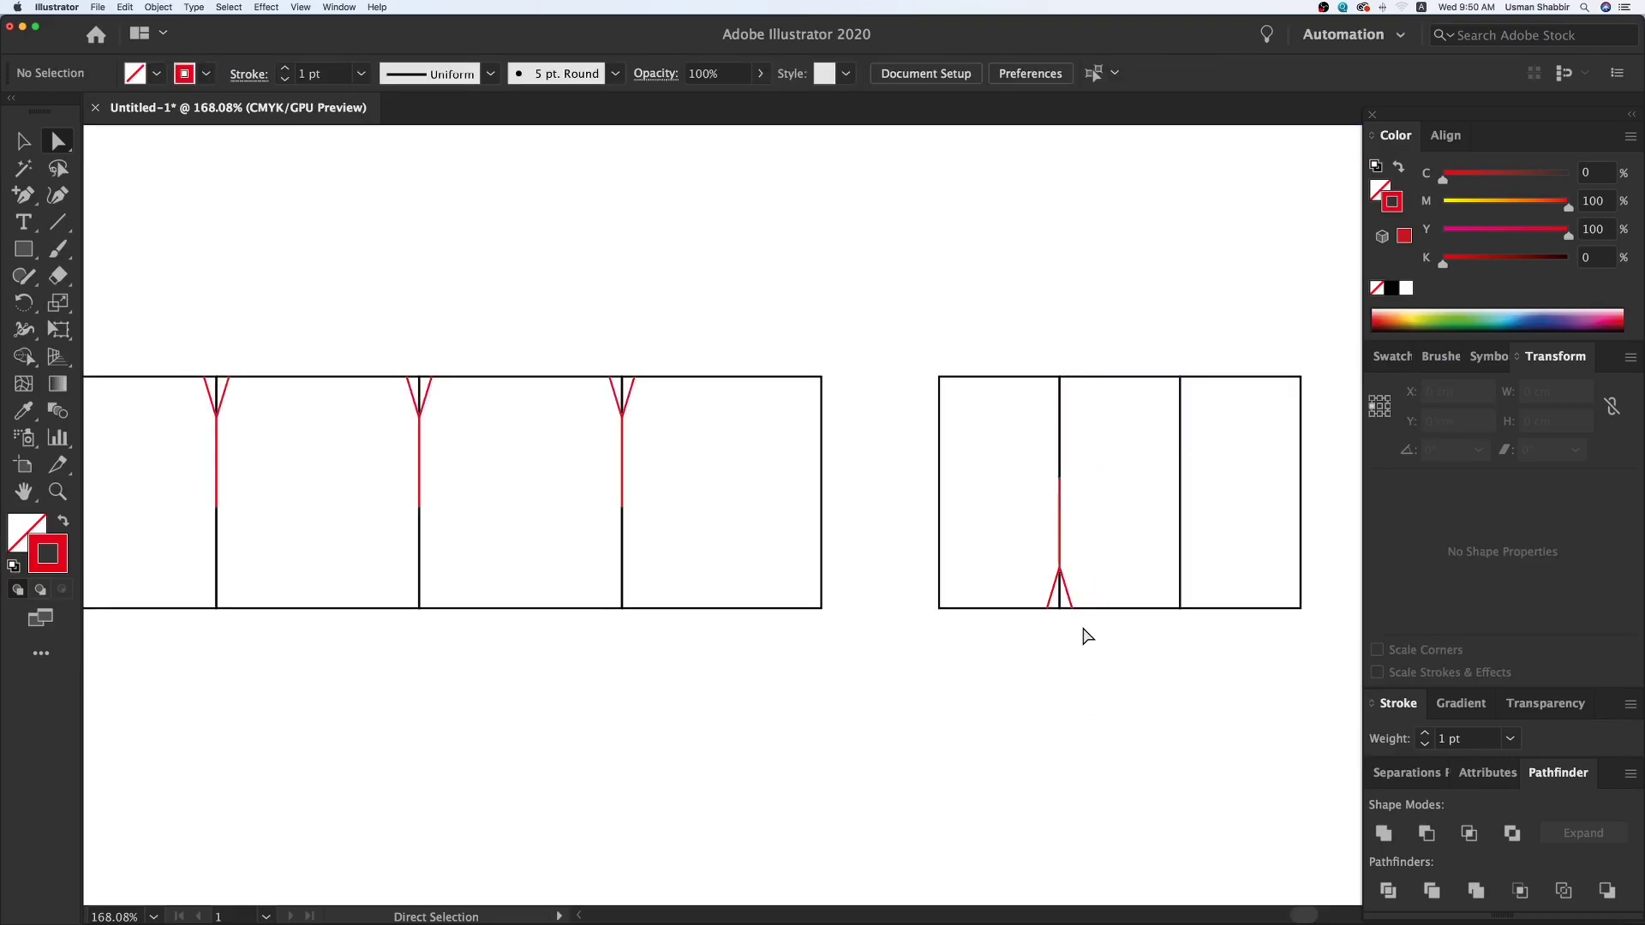
- Copy the flipped notch and slot line onto the three-panel divider's second fold line and check the result in outline view
{"action": "left_click_drag", "start_coordinate": [1071, 604], "coordinate": [1190, 621]}
{"action": "key", "text": "v"}
{"action": "left_click_drag", "start_coordinate": [1076, 606], "coordinate": [1192, 617]}
{"action": "left_click", "coordinate": [1199, 676]}
{"action": "key", "text": "super+y"}
{"action": "key", "text": "super+y"}
- Set the keyboard increment in the general preferences to 0.15/2
{"action": "key", "text": "super+minus"}
{"action": "key", "text": "super+minus"}
{"action": "key", "text": "super+minus"}
{"action": "key", "text": "z"}
{"action": "left_click_drag", "start_coordinate": [331, 257], "coordinate": [1268, 728]}
{"action": "key", "text": "v"}
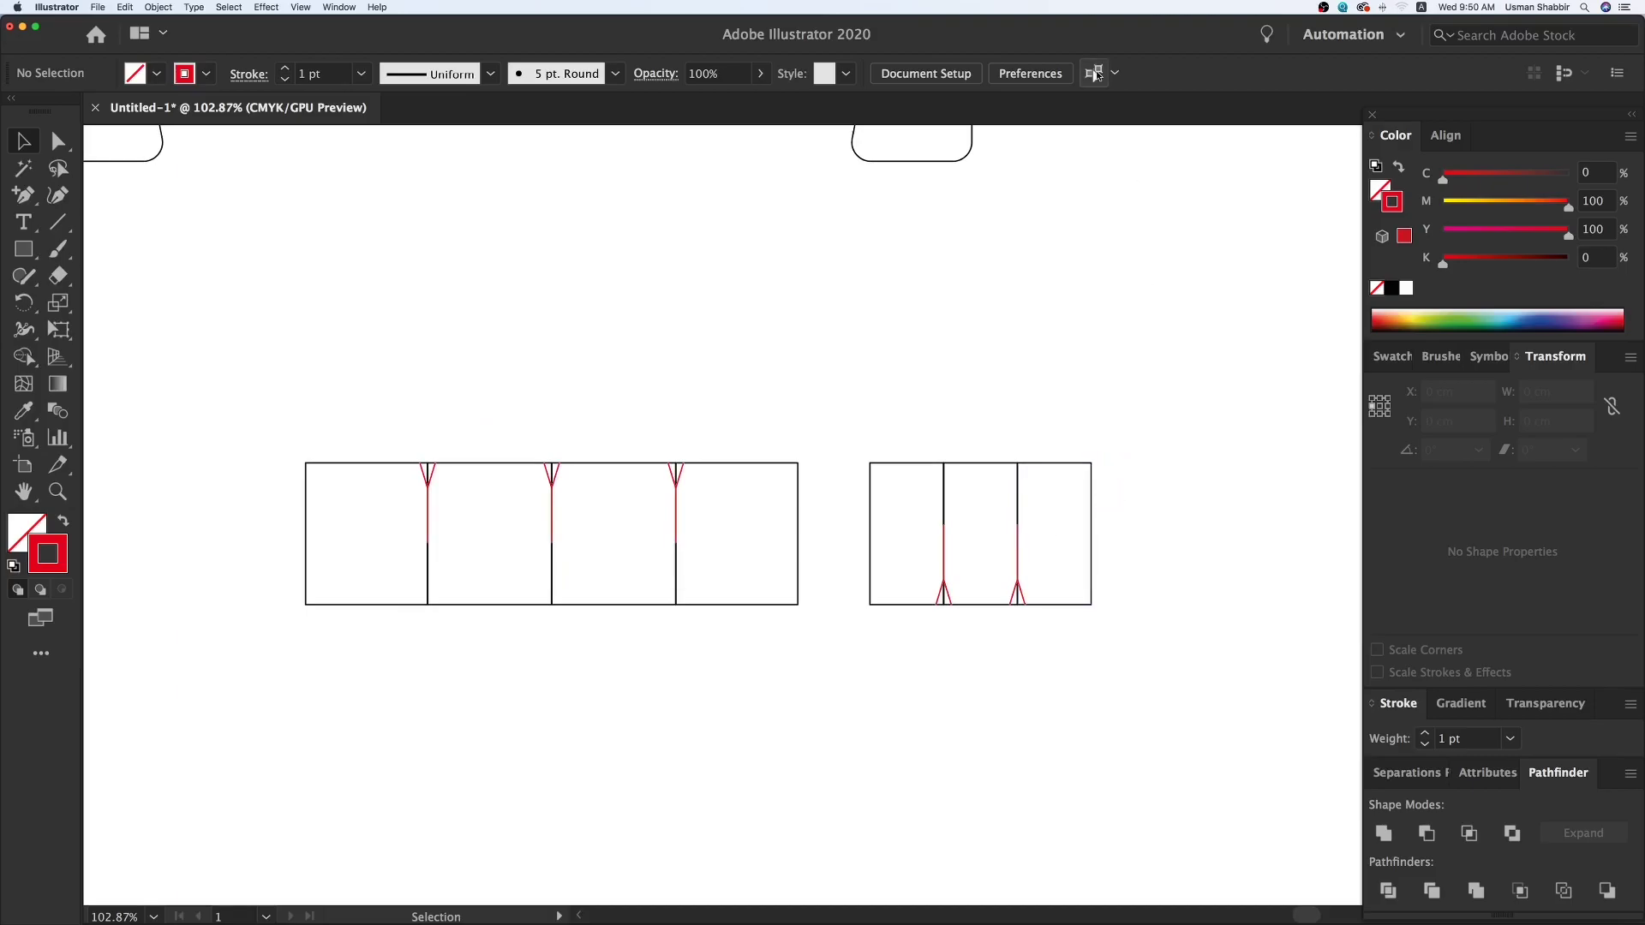
{"action": "left_click", "coordinate": [1030, 72]}
{"action": "type", "text": "0.15/2"}
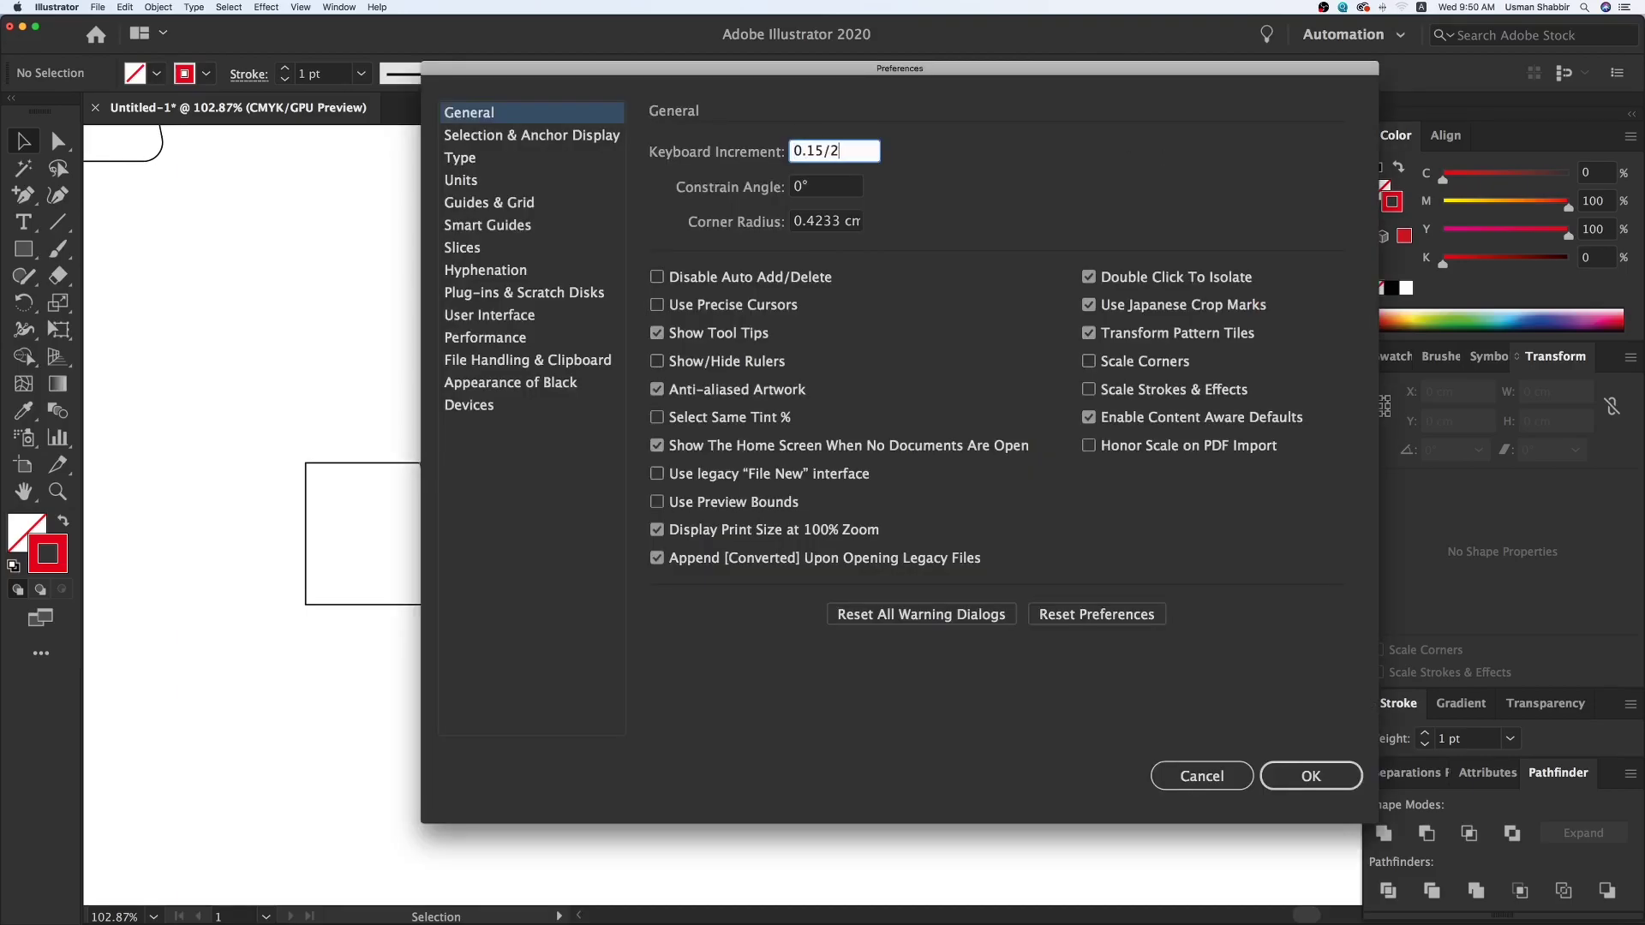
{"action": "key", "text": "Return"}
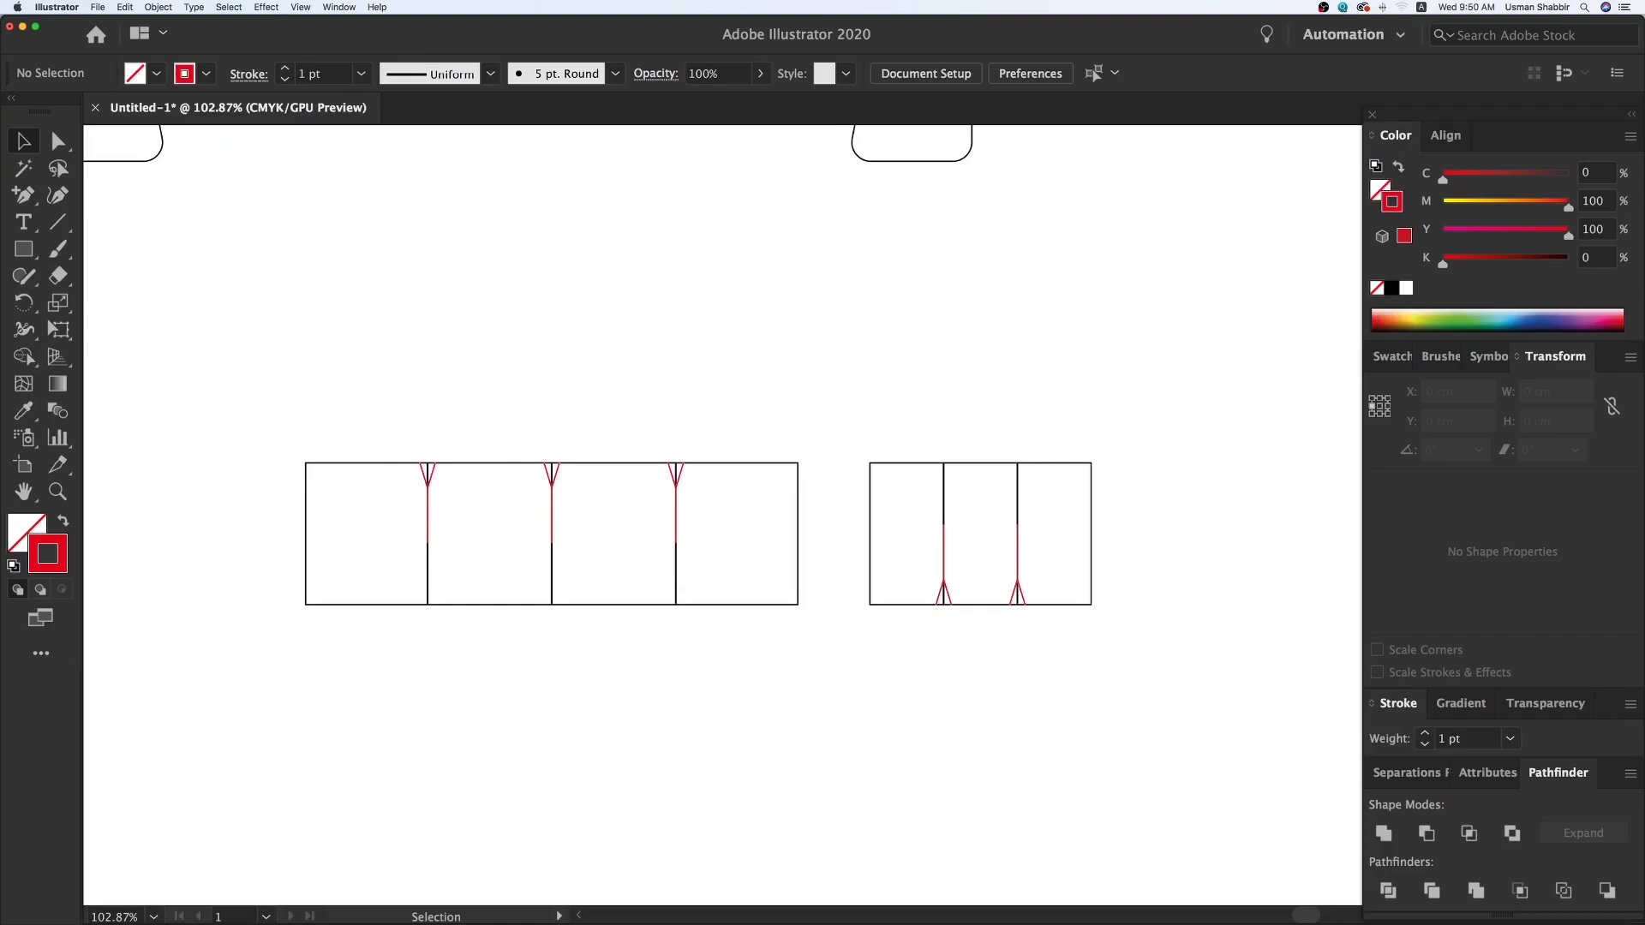
- Move both outer side edges of the three-panel divider inward by one keyboard increment each
{"action": "key", "text": "a"}
{"action": "left_click_drag", "start_coordinate": [888, 565], "coordinate": [885, 630]}
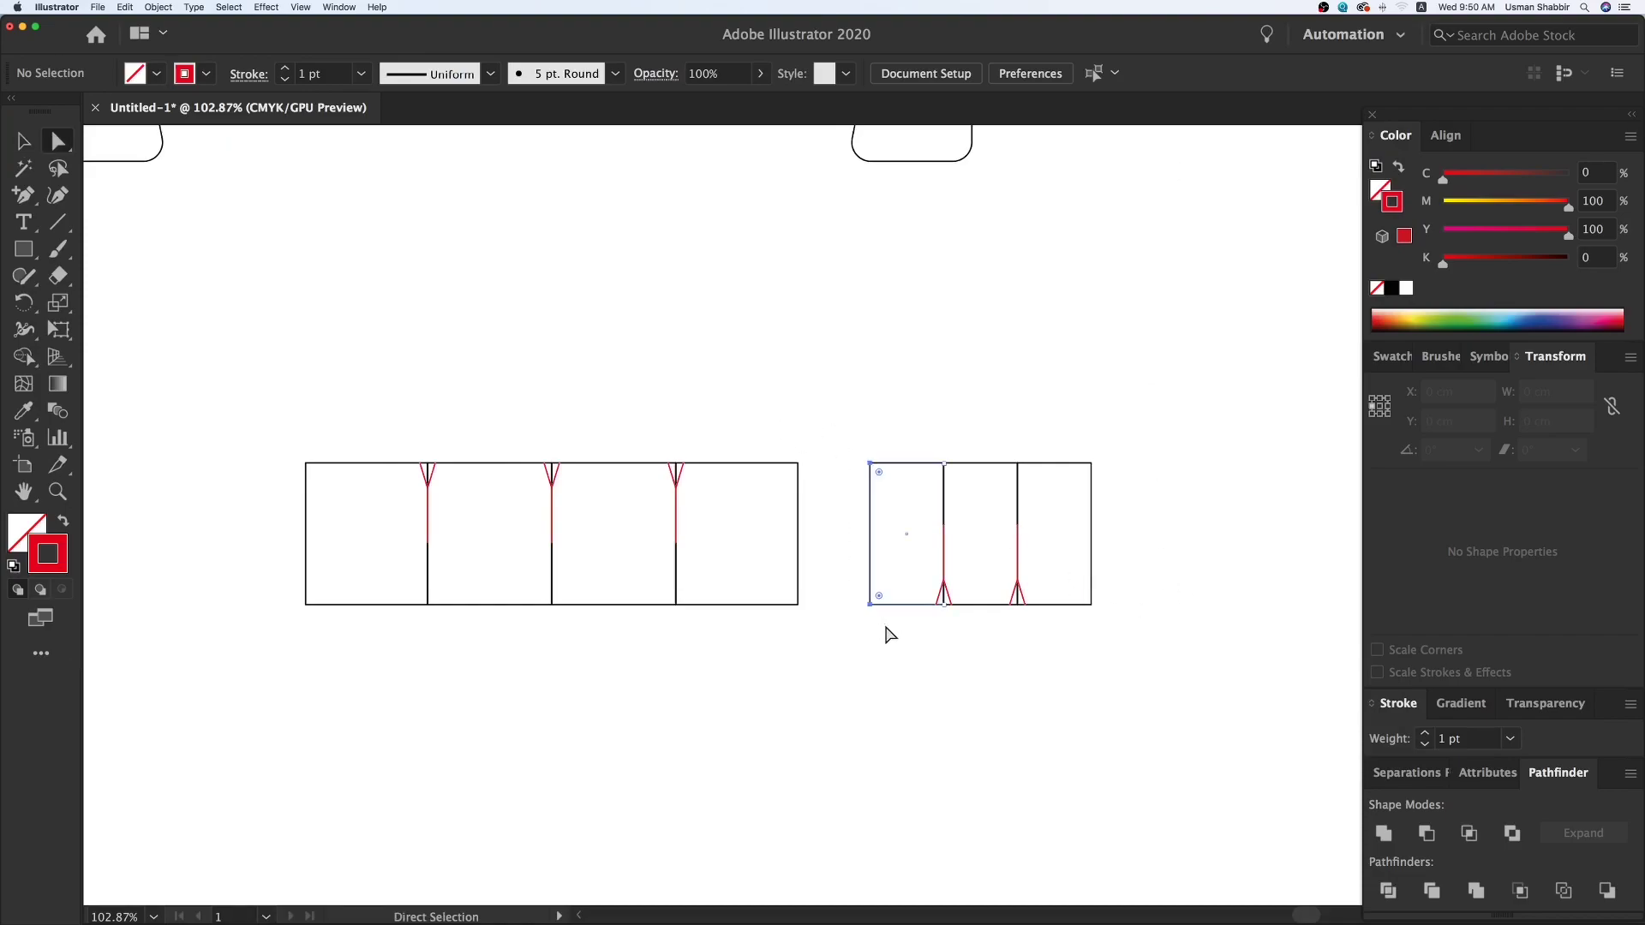
{"action": "left_click_drag", "start_coordinate": [1112, 448], "coordinate": [1077, 666]}
{"action": "key", "text": "v"}
{"action": "left_click", "coordinate": [1066, 644]}
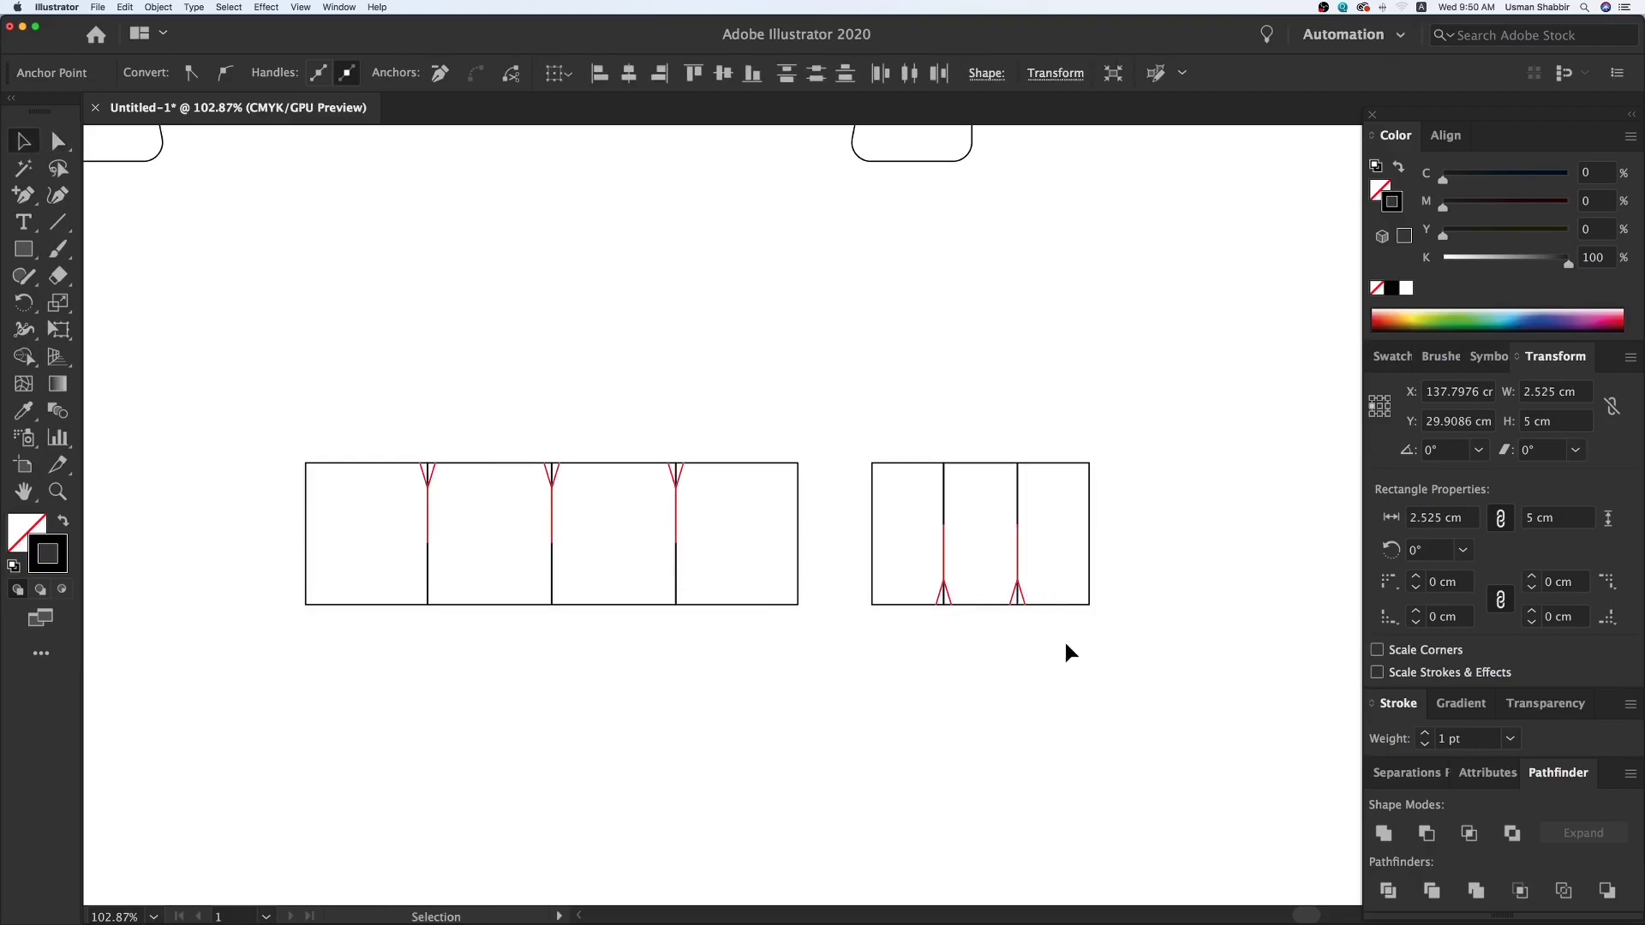
- Group the three-panel divider with its notches and check both dividers in outline view
{"action": "left_click_drag", "start_coordinate": [835, 468], "coordinate": [899, 492]}
{"action": "left_click_drag", "start_coordinate": [903, 434], "coordinate": [1235, 728]}
{"action": "left_click", "coordinate": [1187, 749]}
{"action": "key", "text": "super+y"}
{"action": "mouse_move", "coordinate": [1078, 628]}
{"action": "left_mouse_down"}
{"action": "mouse_move", "coordinate": [634, 598]}
{"action": "mouse_move", "coordinate": [1068, 648]}
{"action": "mouse_move", "coordinate": [1064, 626]}
{"action": "mouse_move", "coordinate": [1083, 634]}
{"action": "left_mouse_up"}
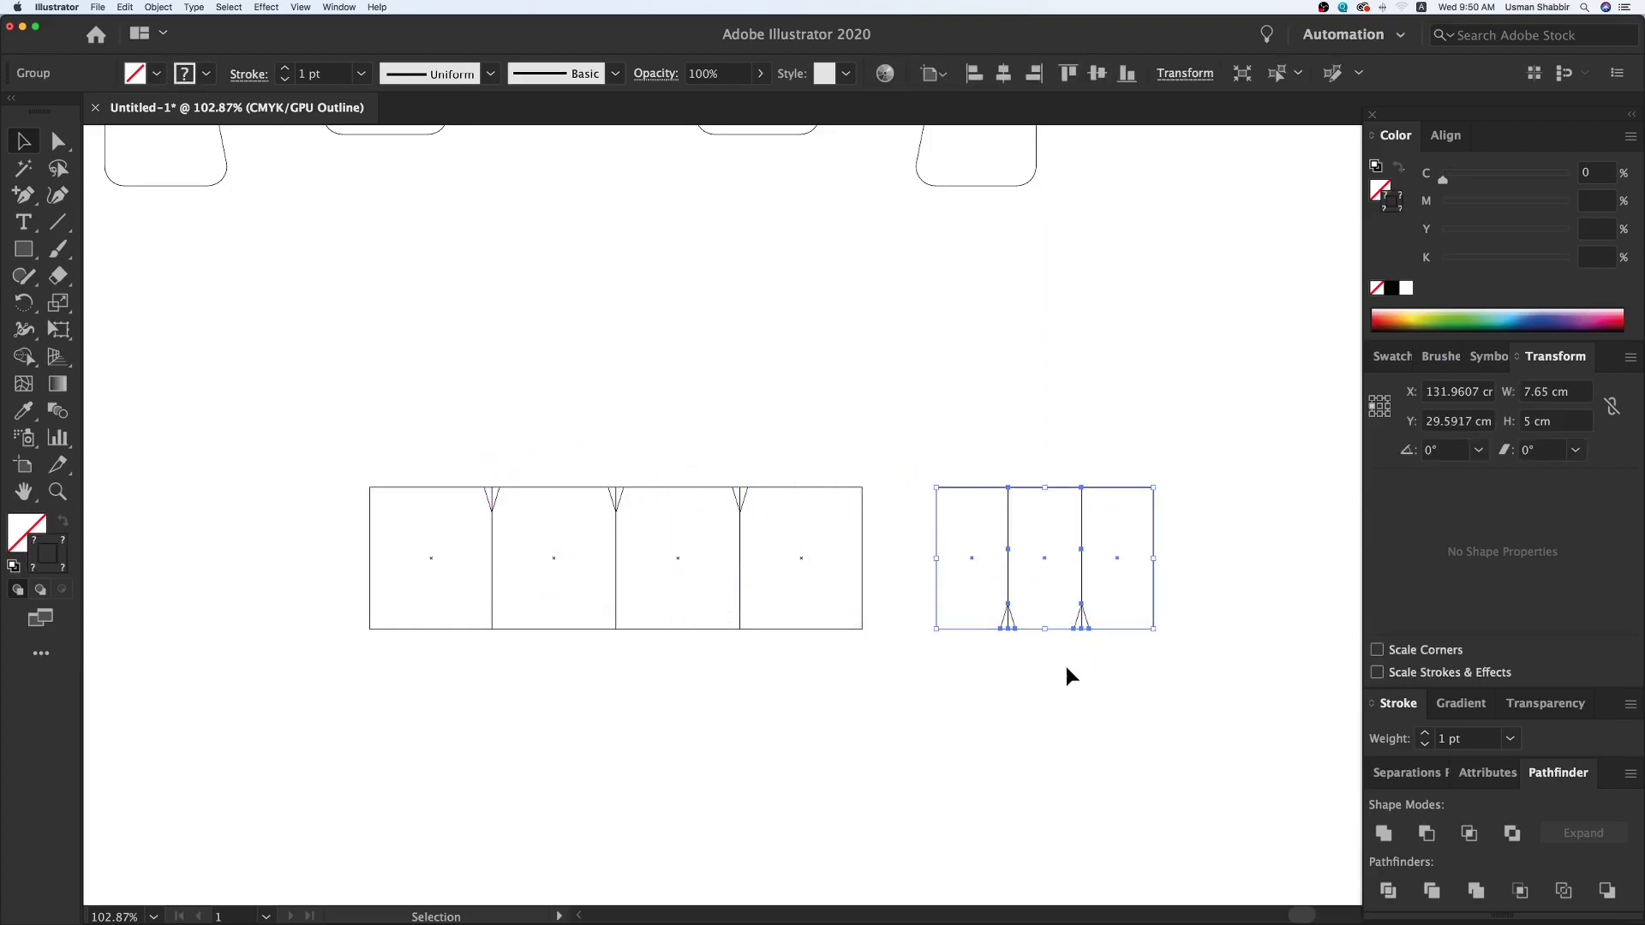
{"action": "left_click", "coordinate": [1059, 686]}
{"action": "key", "text": "super+y"}
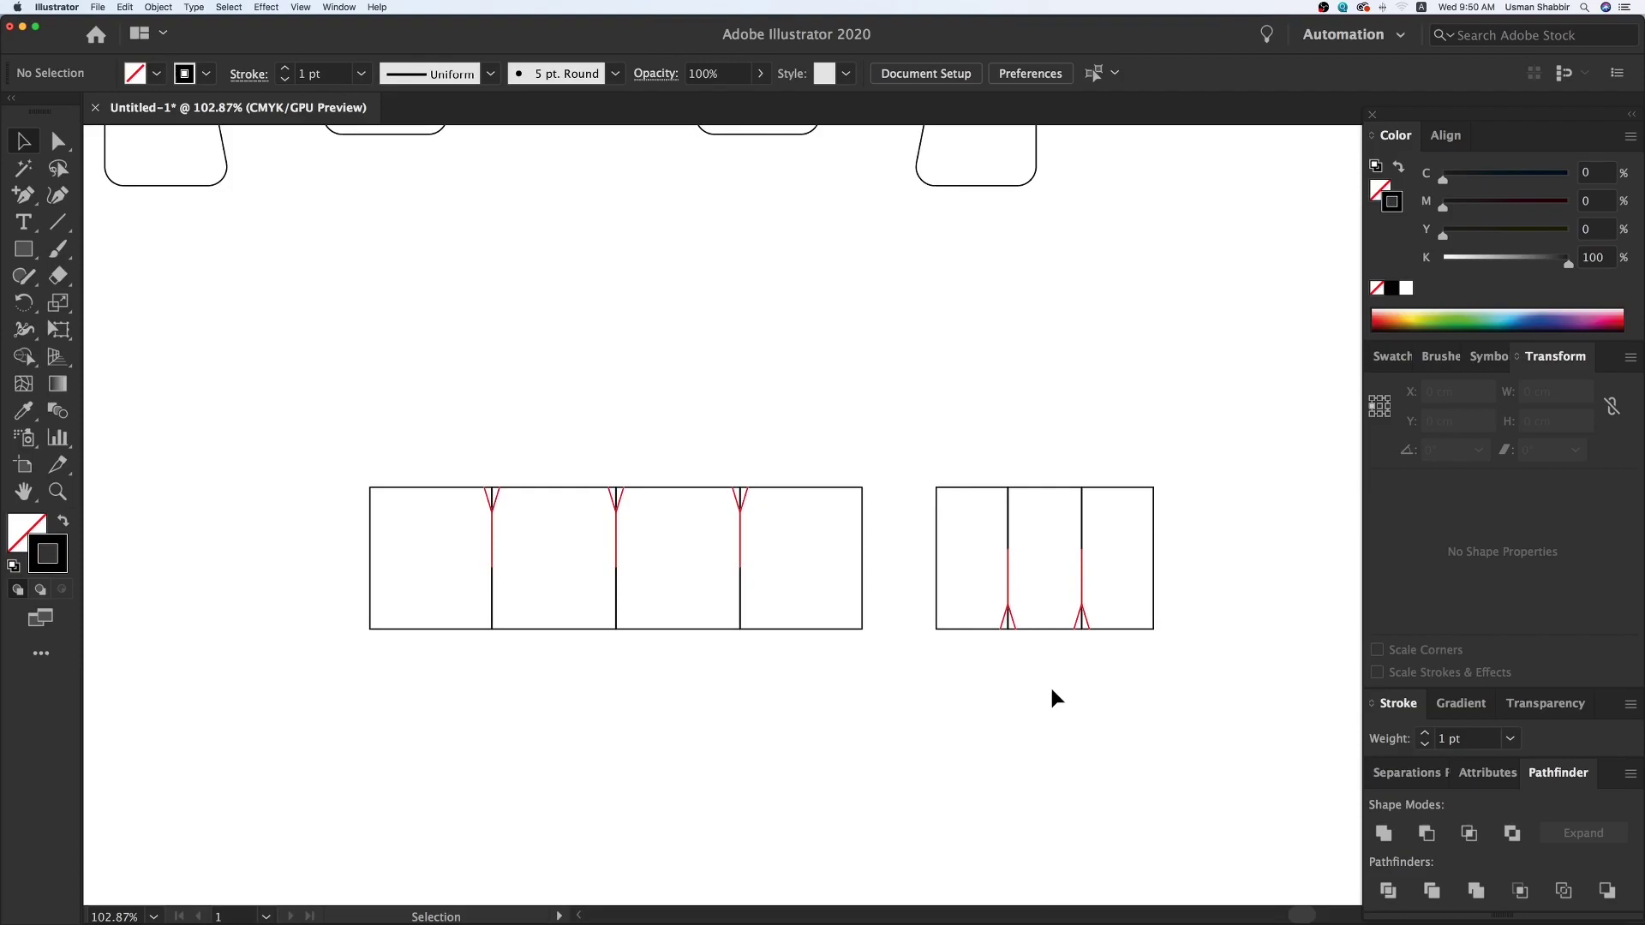
- Select the whole box and both dividers and split them into separate line segments with the Pathfinder Outline operation
{"action": "key", "text": "super+minus"}
{"action": "key", "text": "super+minus"}
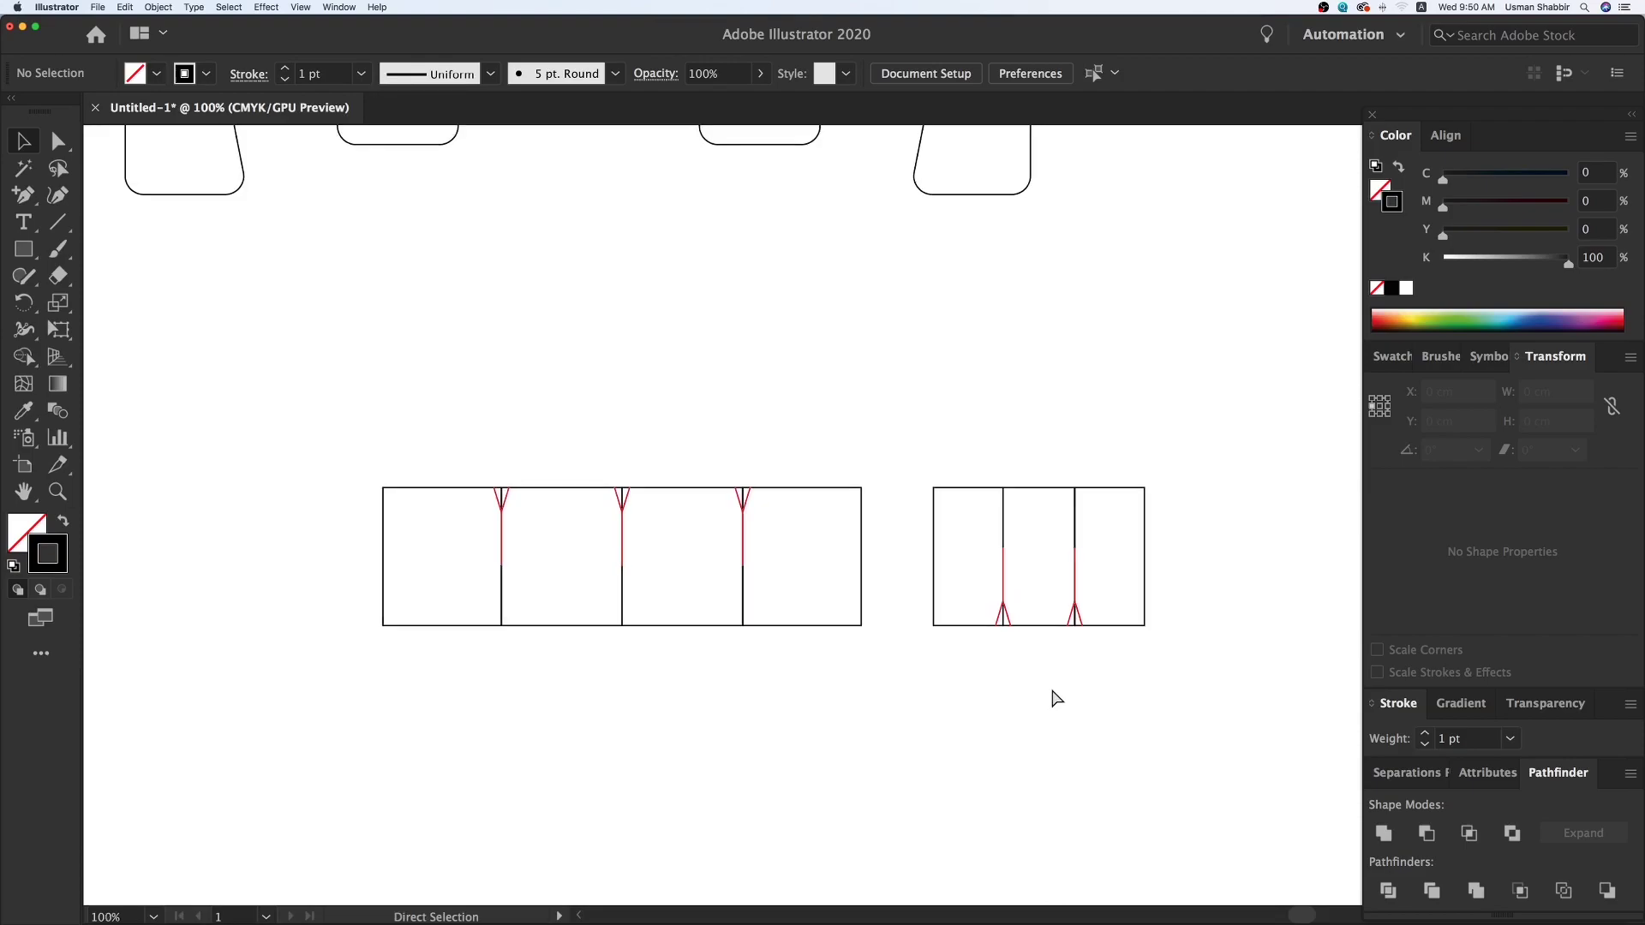
{"action": "left_click_drag", "start_coordinate": [877, 588], "coordinate": [907, 716]}
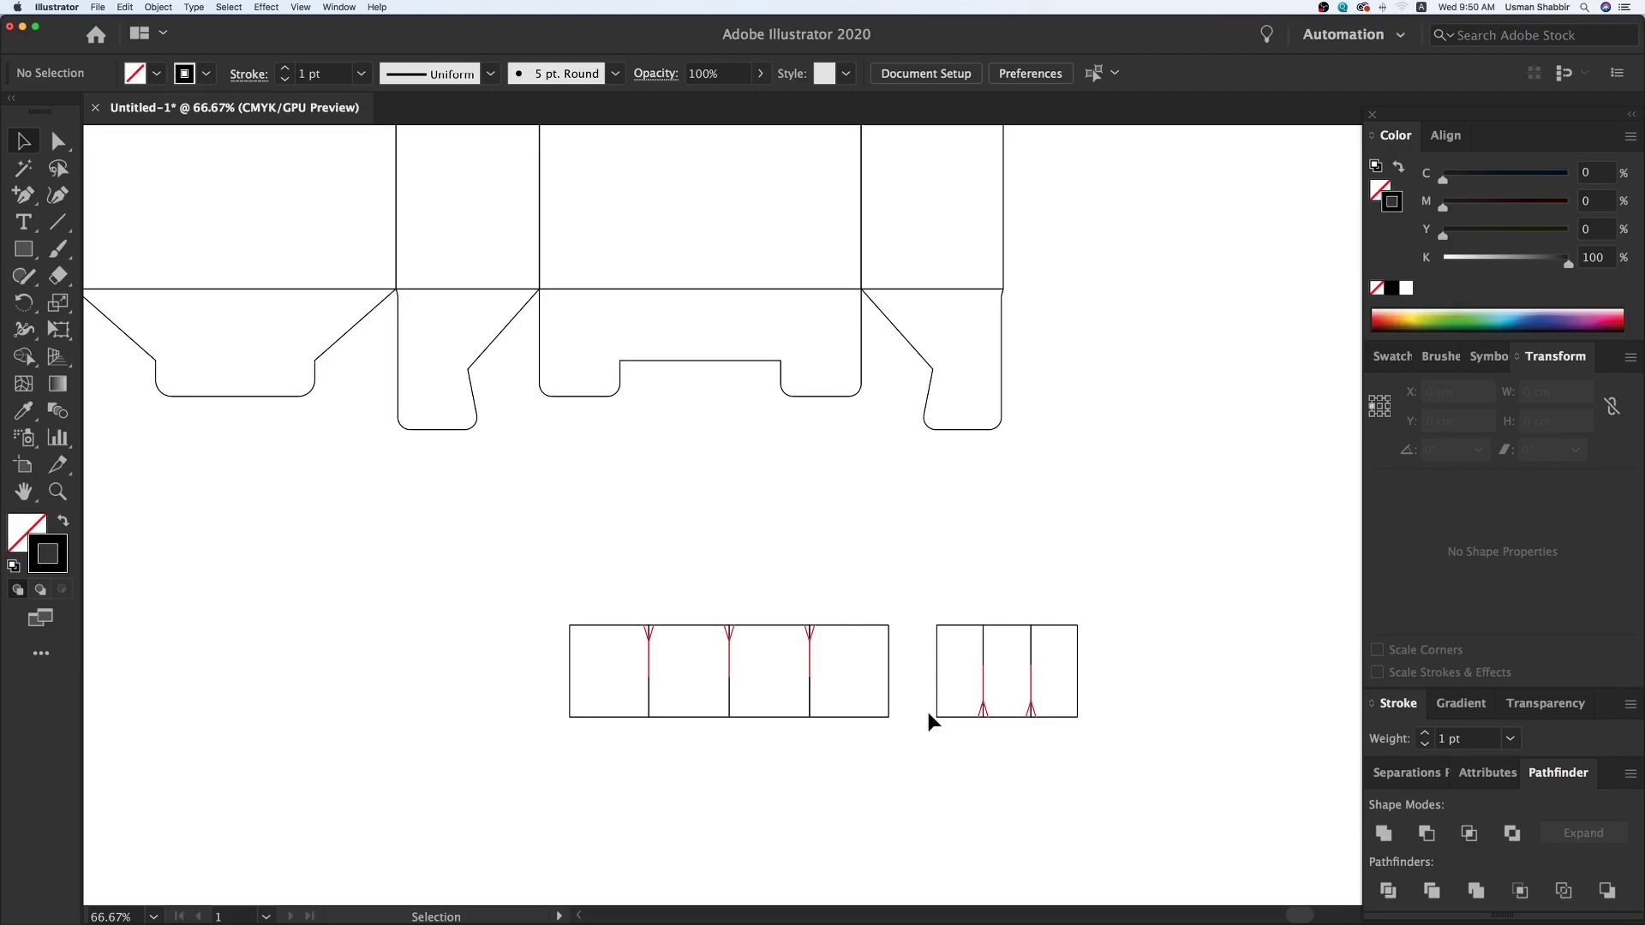
{"action": "left_click_drag", "start_coordinate": [948, 745], "coordinate": [937, 759]}
{"action": "key", "text": "super+minus"}
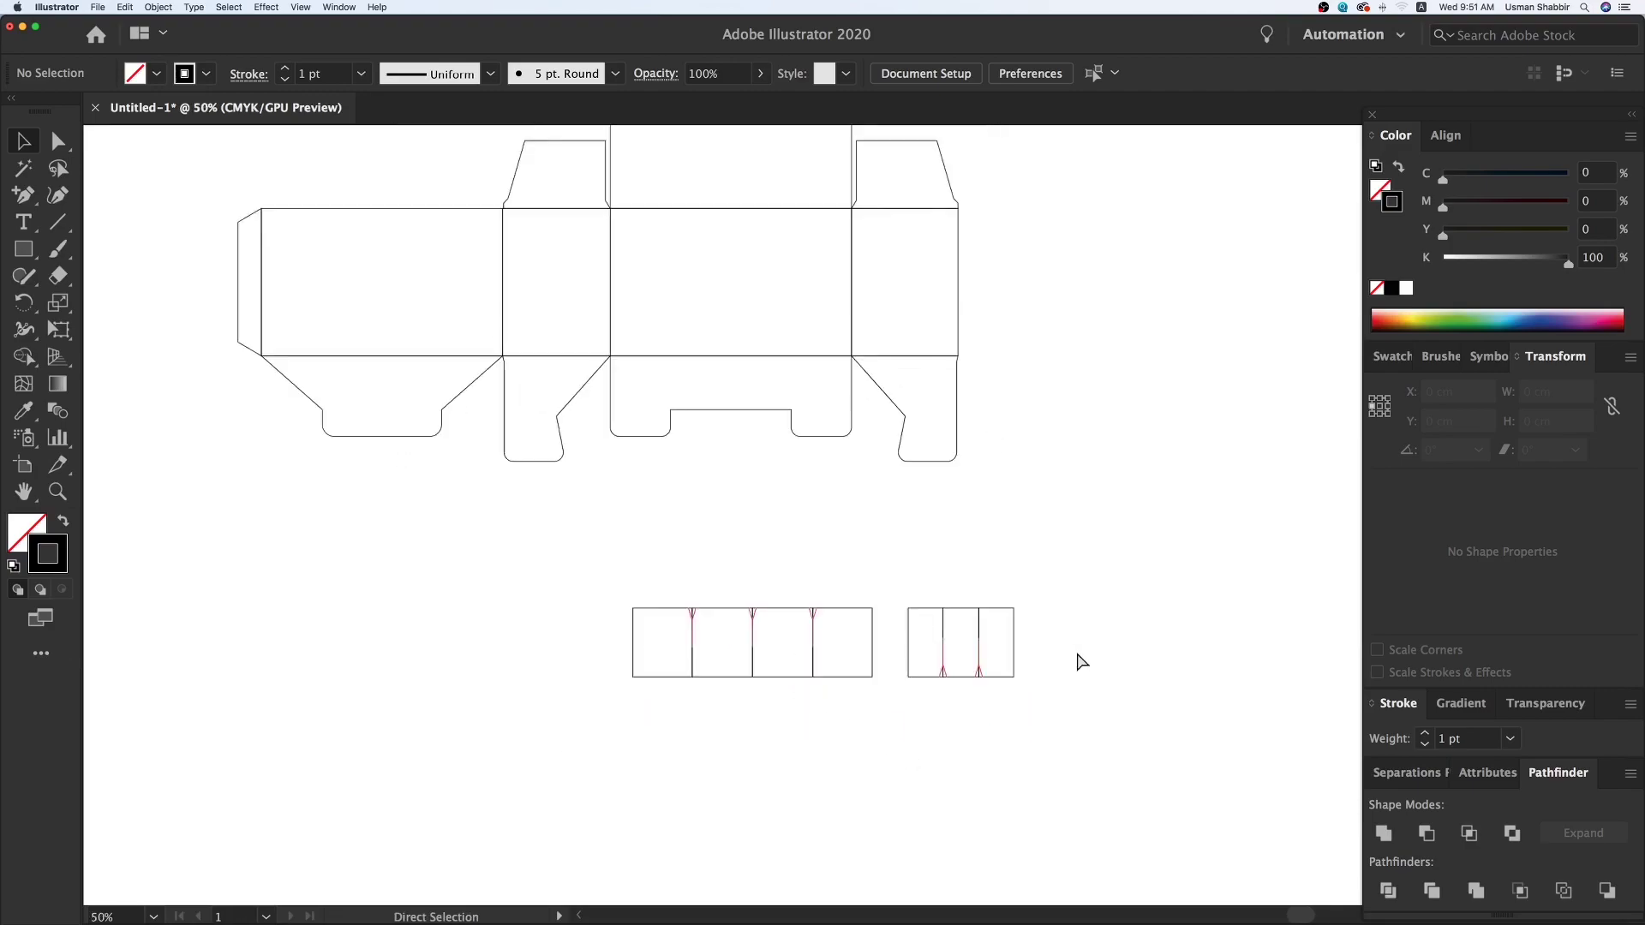
{"action": "scroll", "coordinate": [686, 444], "scroll_direction": "up", "scroll_amount": 5}
{"action": "scroll", "coordinate": [686, 444], "scroll_direction": "left", "scroll_amount": 3}
{"action": "left_click_drag", "start_coordinate": [692, 718], "coordinate": [1220, 851]}
{"action": "scroll", "coordinate": [1298, 859], "scroll_direction": "down", "scroll_amount": 2}
{"action": "key", "text": "super+a"}
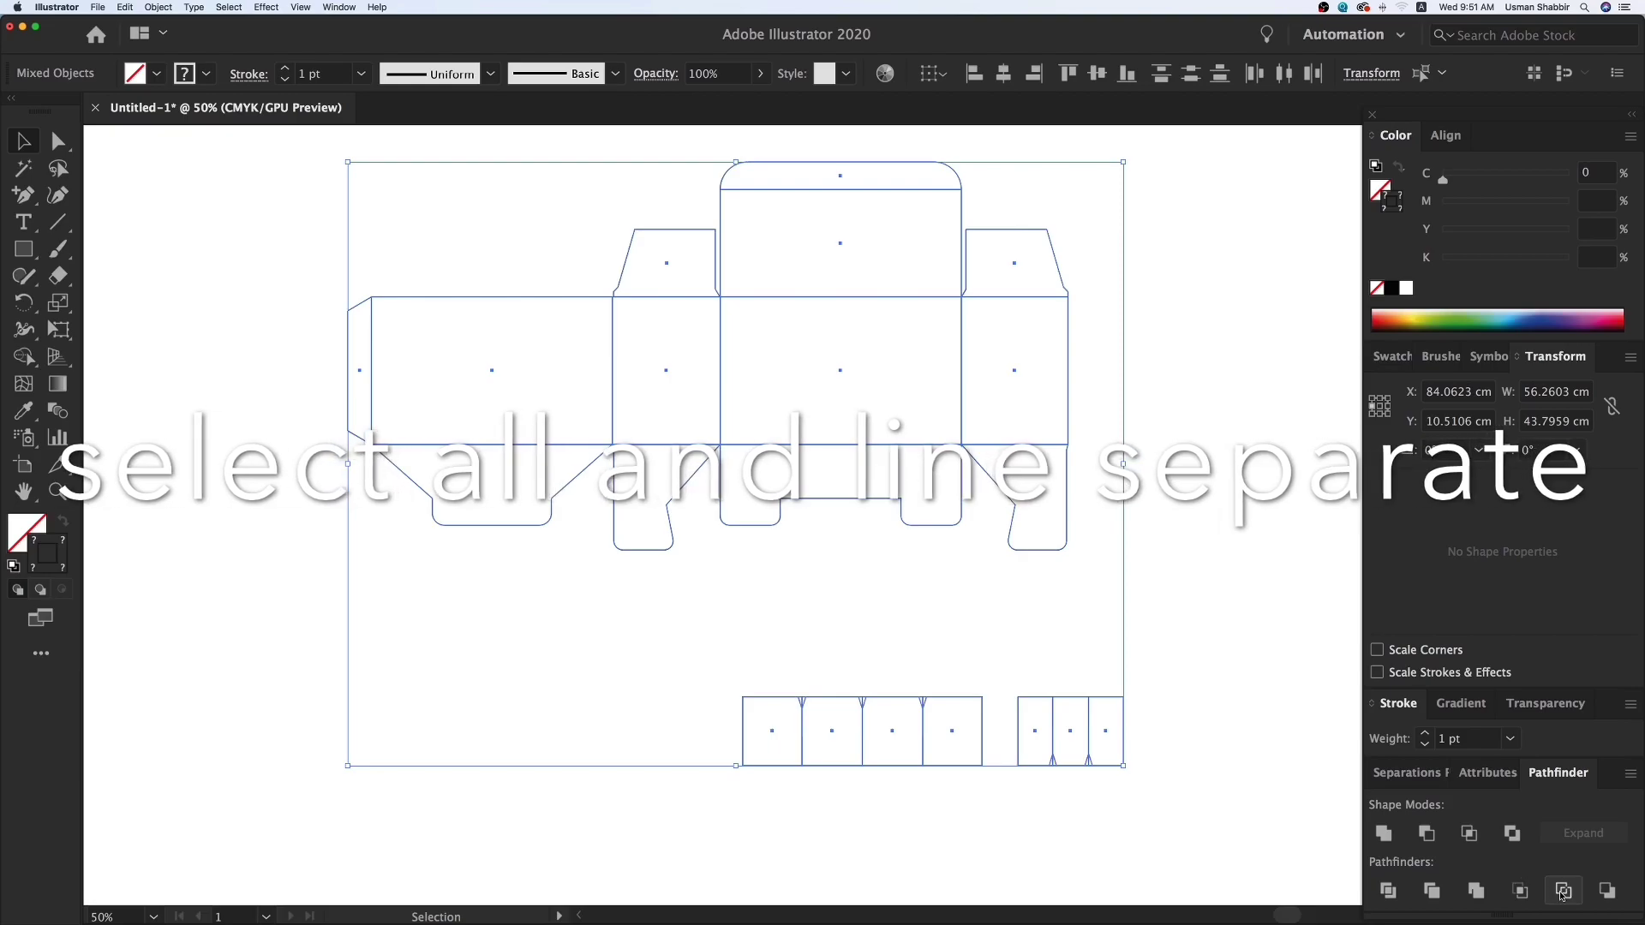
{"action": "key", "text": "super+g"}
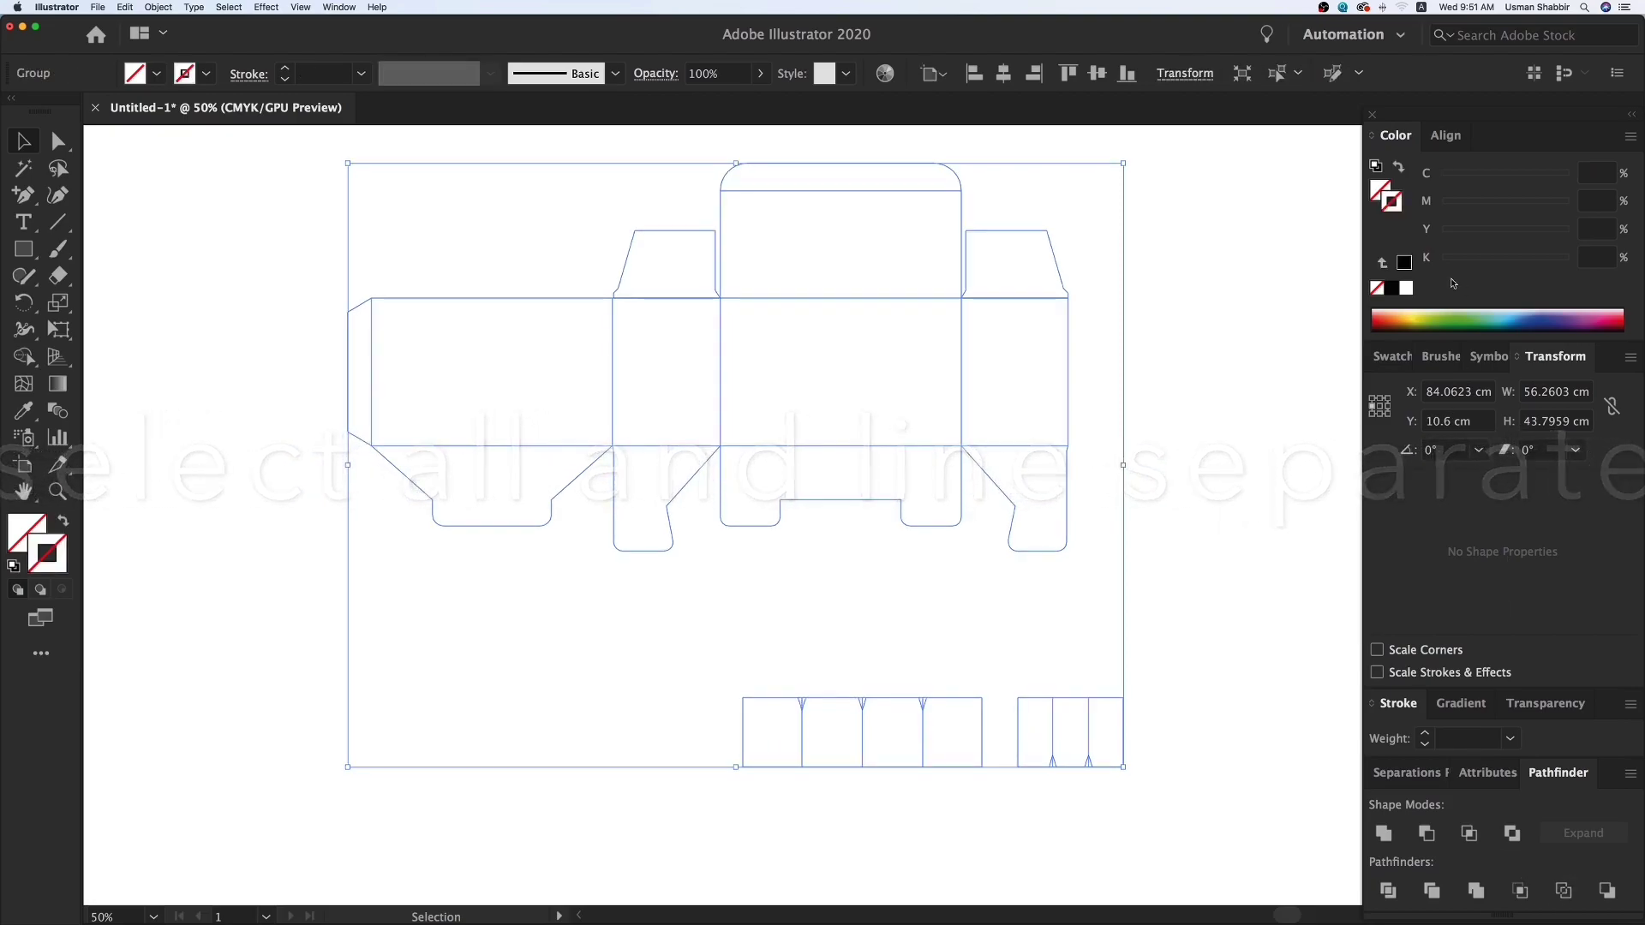
- Give all separated lines a red stroke of M 100 and Y 100 and ungroup them
{"action": "left_click", "coordinate": [1393, 355]}
{"action": "left_click", "coordinate": [1440, 431]}
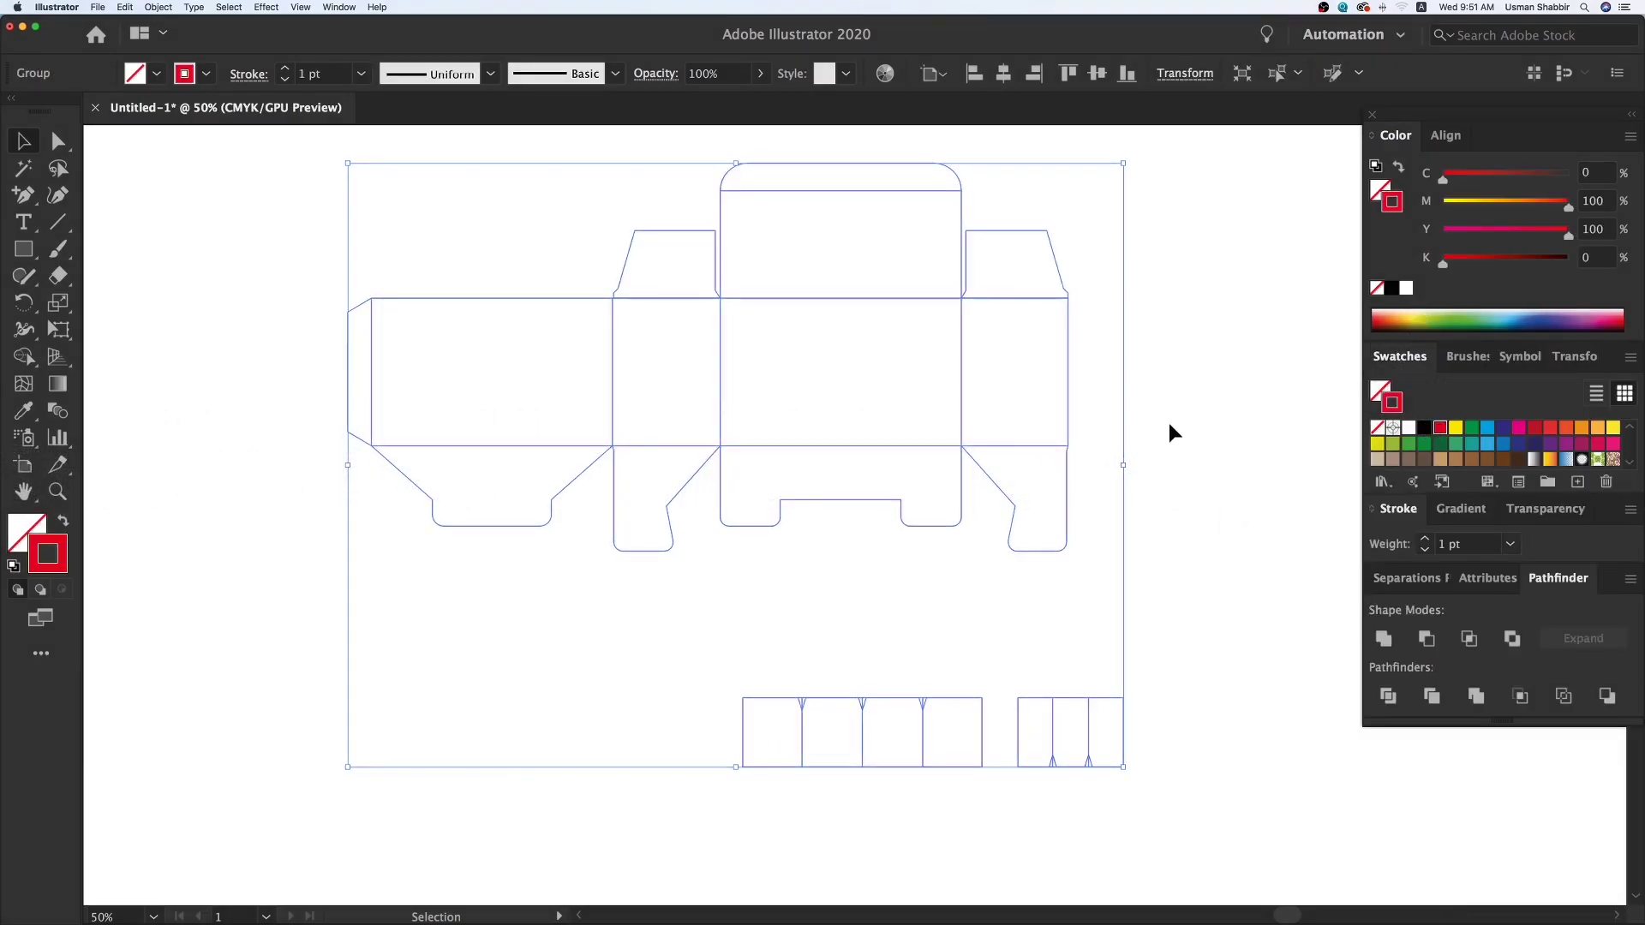
{"action": "right_click", "coordinate": [1164, 478]}
{"action": "left_click", "coordinate": [1192, 582]}
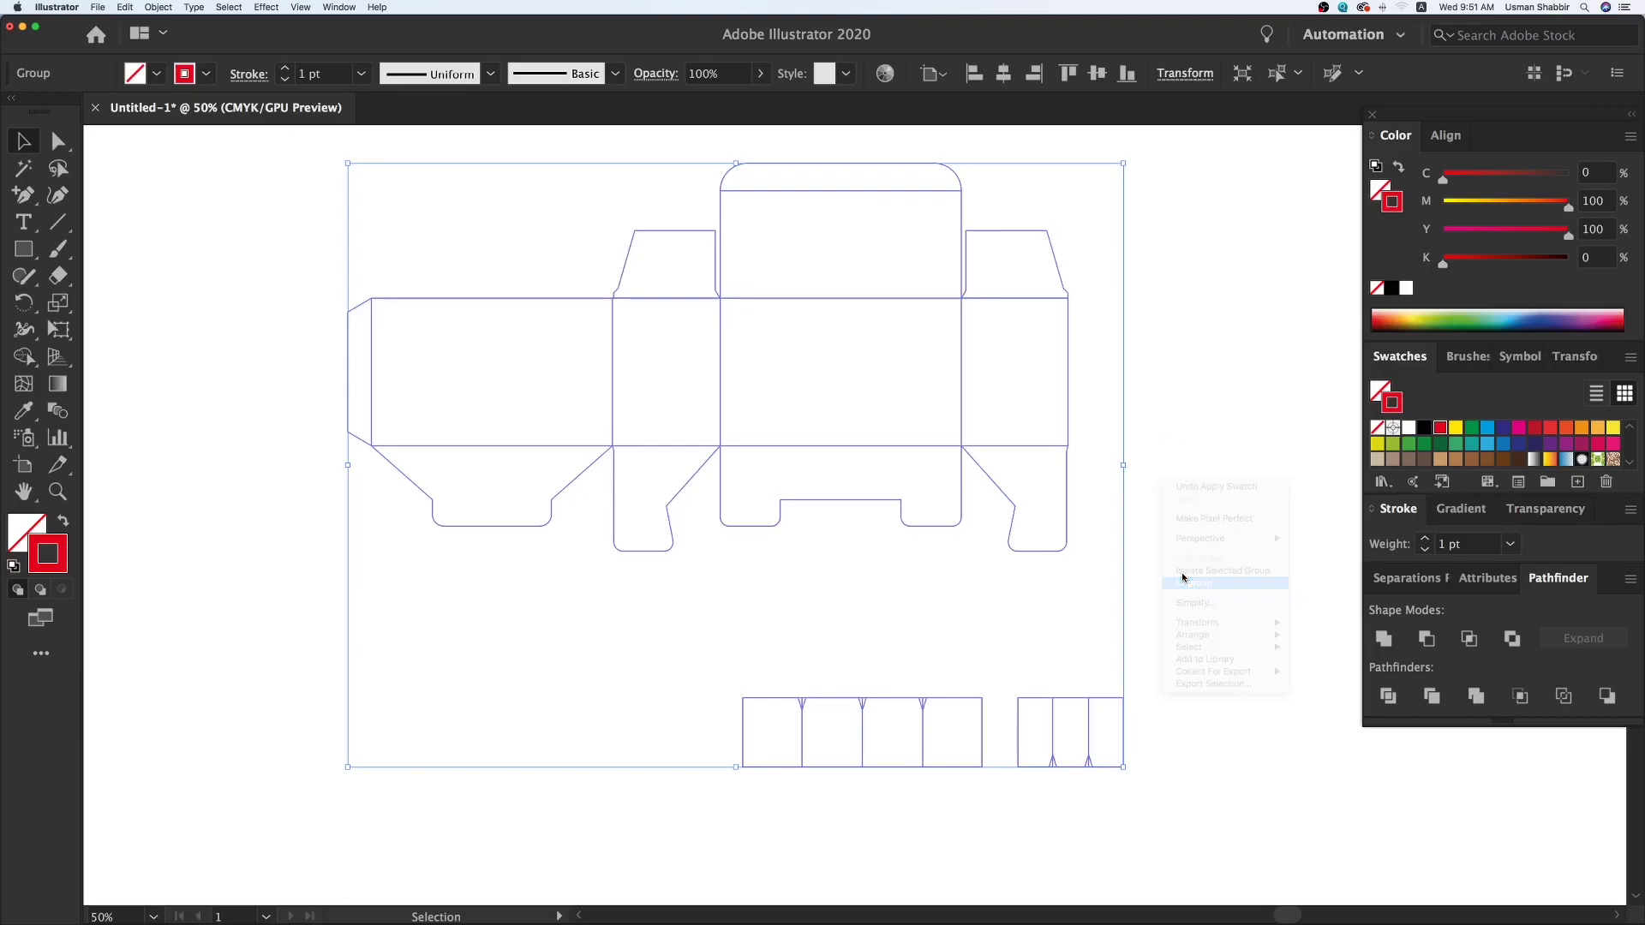
{"action": "left_click", "coordinate": [1186, 577]}
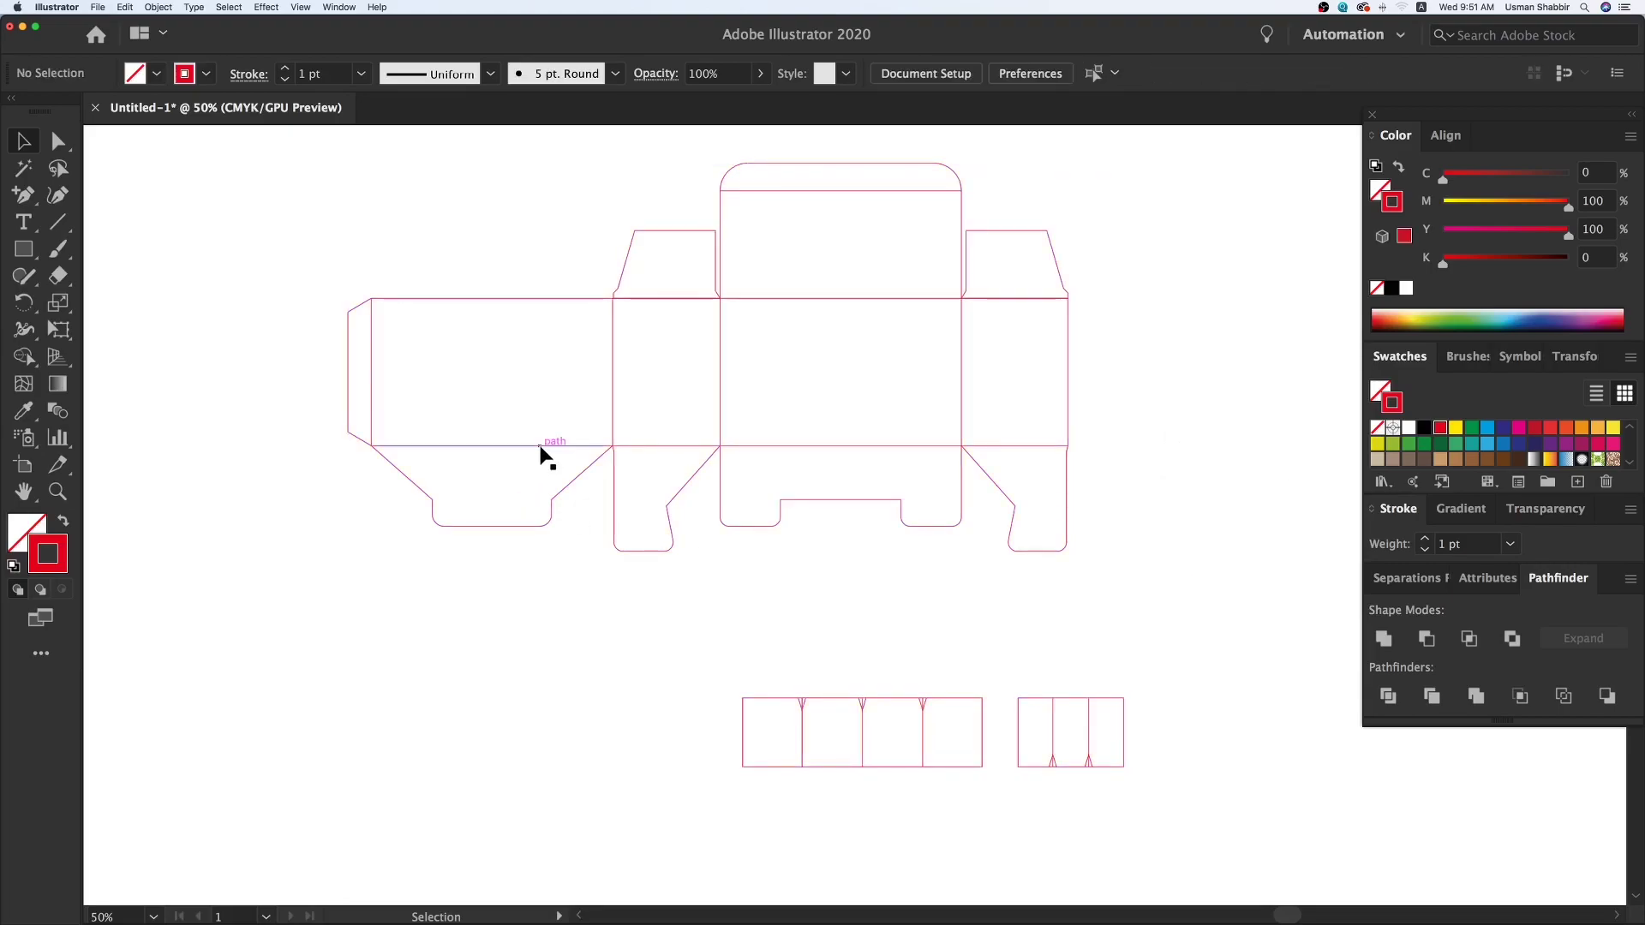
- Hide all inner fold lines of the box one by one, leaving only its outer cutting contour
{"action": "key", "text": "super+x"}
{"action": "left_click", "coordinate": [676, 445]}
{"action": "key", "text": "super+x"}
{"action": "left_click", "coordinate": [612, 400]}
{"action": "key", "text": "super+x"}
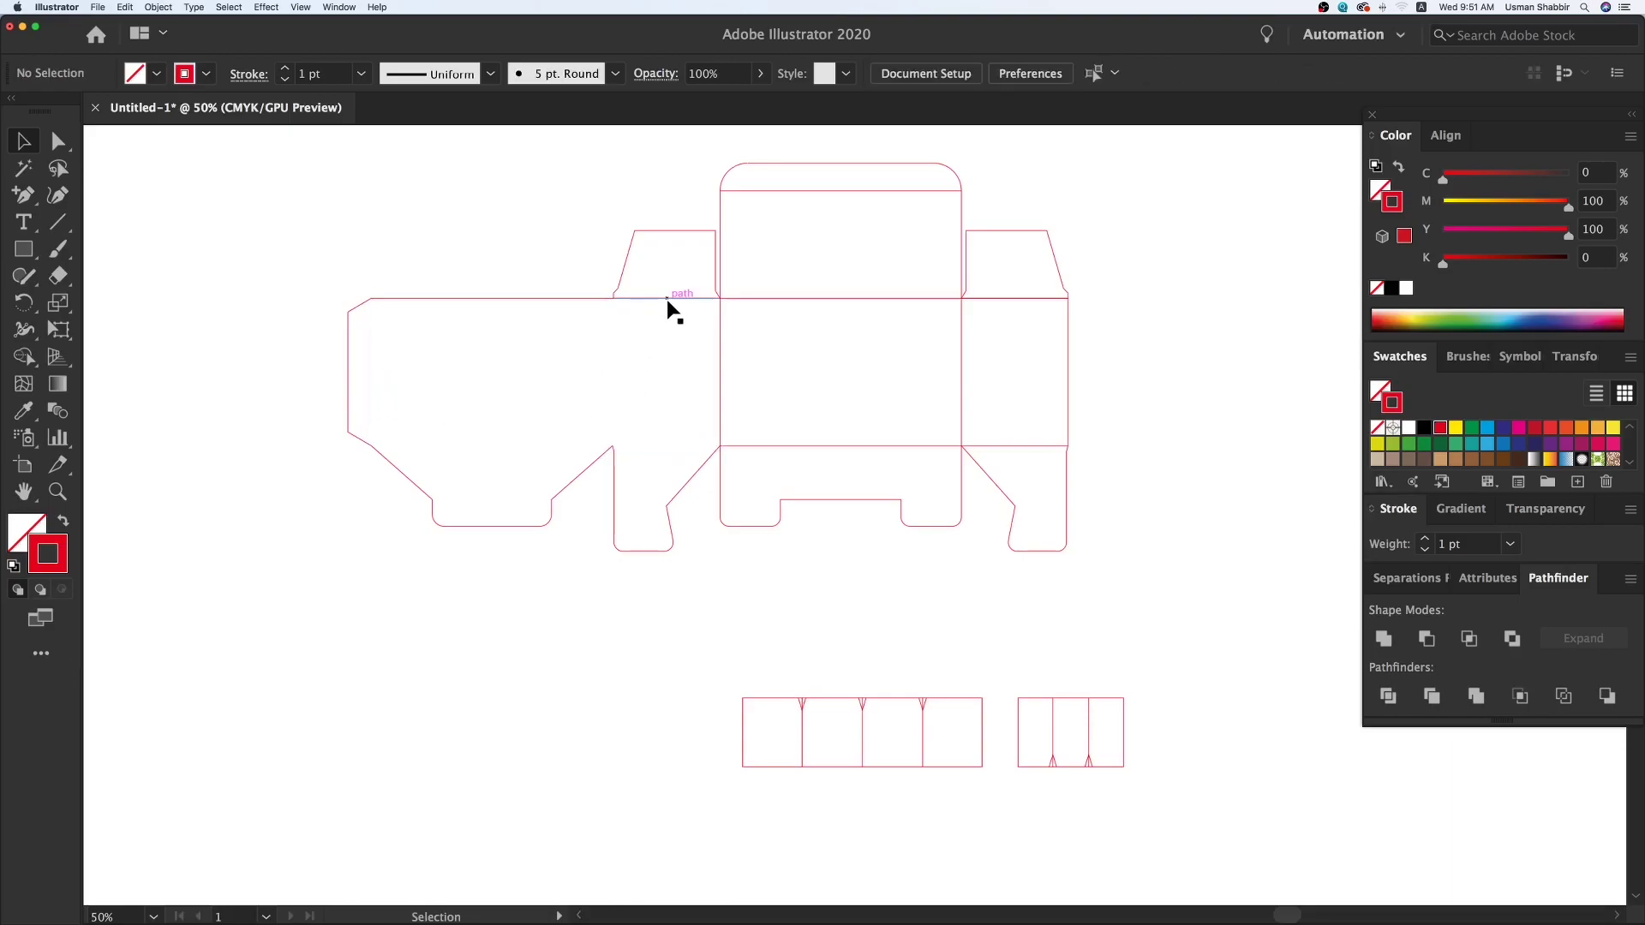
{"action": "left_click", "coordinate": [736, 299]}
{"action": "key", "text": "super+x"}
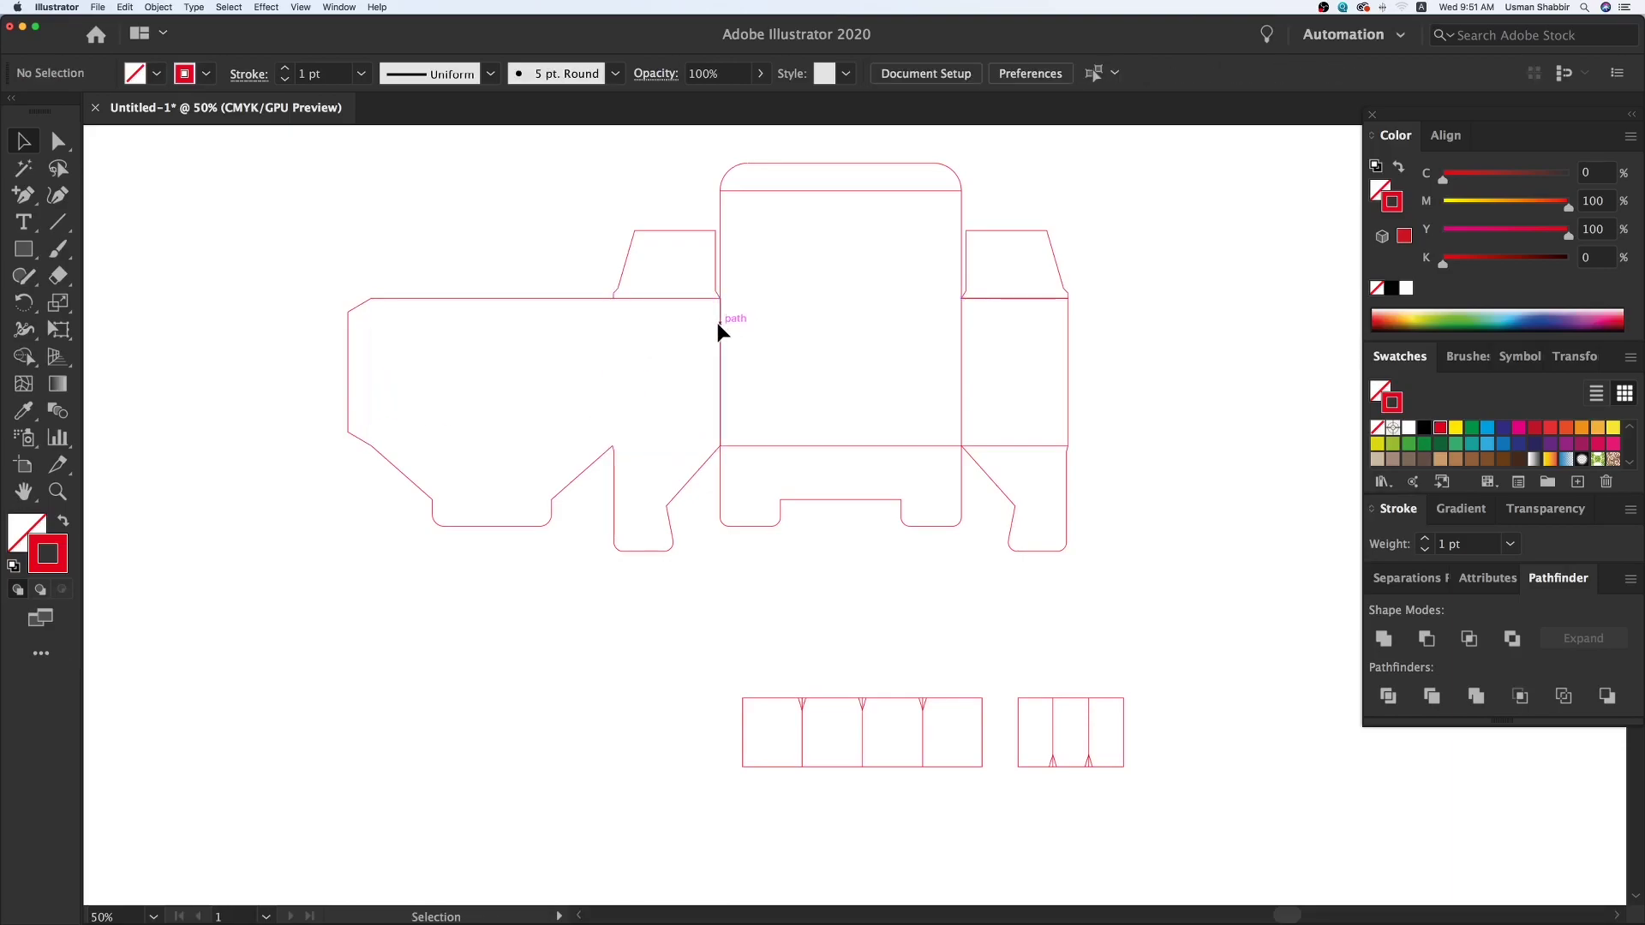
{"action": "left_click", "coordinate": [720, 343]}
{"action": "key", "text": "super+x"}
{"action": "left_click", "coordinate": [810, 445]}
{"action": "key", "text": "super+x"}
{"action": "key", "text": "super+x"}
{"action": "left_click", "coordinate": [994, 297]}
{"action": "key", "text": "super+x"}
{"action": "left_click", "coordinate": [963, 334]}
{"action": "key", "text": "super+x"}
{"action": "left_click", "coordinate": [913, 192]}
{"action": "key", "text": "super+x"}
{"action": "left_click", "coordinate": [1004, 298]}
{"action": "key", "text": "super+x"}
{"action": "left_click", "coordinate": [701, 297]}
{"action": "key", "text": "super+x"}
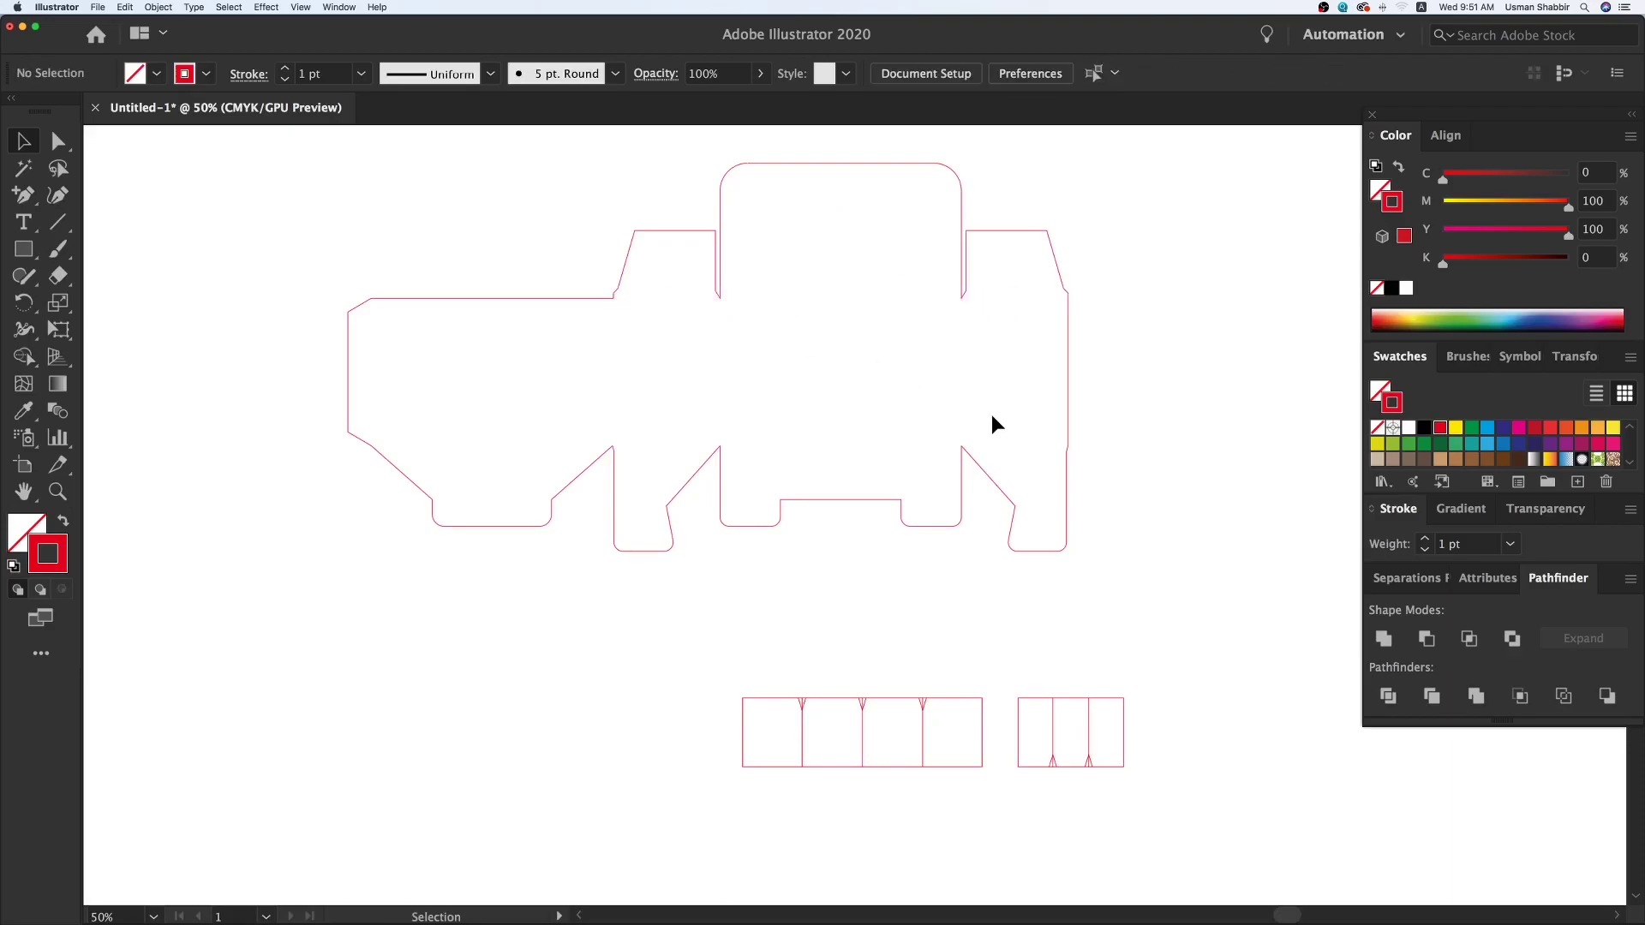
- Bring back all the box's hidden fold lines together and colour their strokes black
{"action": "key", "text": "super+f"}
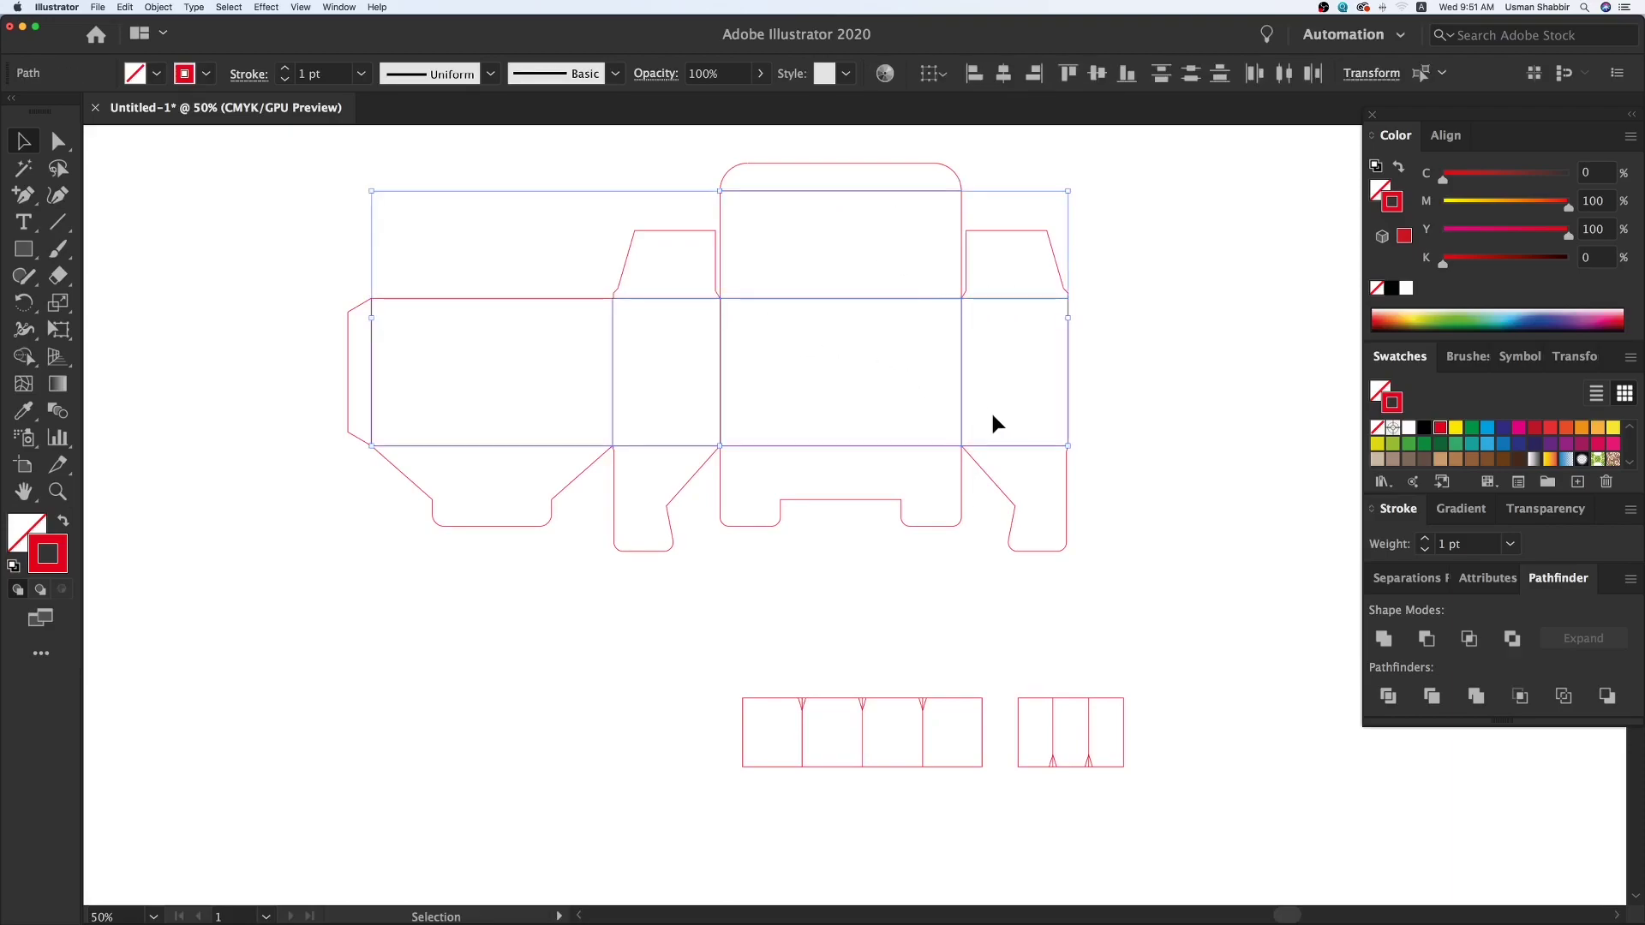
{"action": "left_click", "coordinate": [1424, 427]}
{"action": "left_click", "coordinate": [1216, 475]}
{"action": "scroll", "coordinate": [1113, 514], "scroll_direction": "right", "scroll_amount": 3}
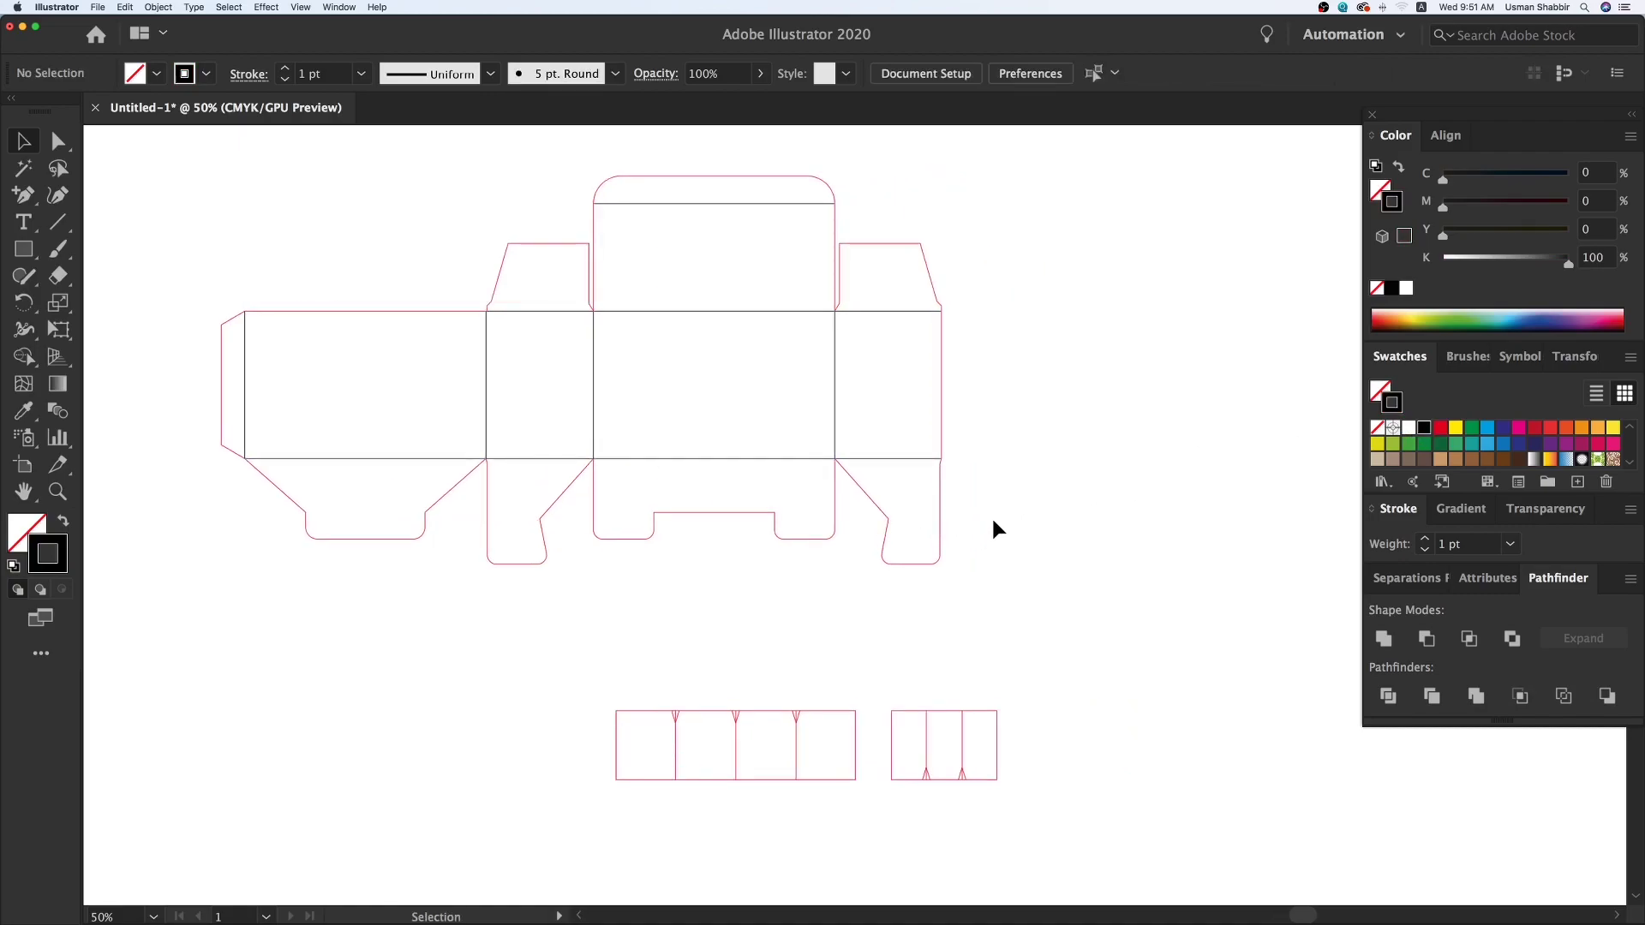
- Delete the leftover line pieces inside the first V-notch on the long divider's upper edge
{"action": "left_click_drag", "start_coordinate": [562, 600], "coordinate": [1182, 850]}
{"action": "scroll", "coordinate": [605, 643], "scroll_direction": "left", "scroll_amount": 1}
{"action": "left_click_drag", "start_coordinate": [413, 497], "coordinate": [429, 452]}
{"action": "key", "text": "super+z"}
{"action": "key", "text": "Delete"}
{"action": "left_click", "coordinate": [417, 491]}
{"action": "key", "text": "Delete"}
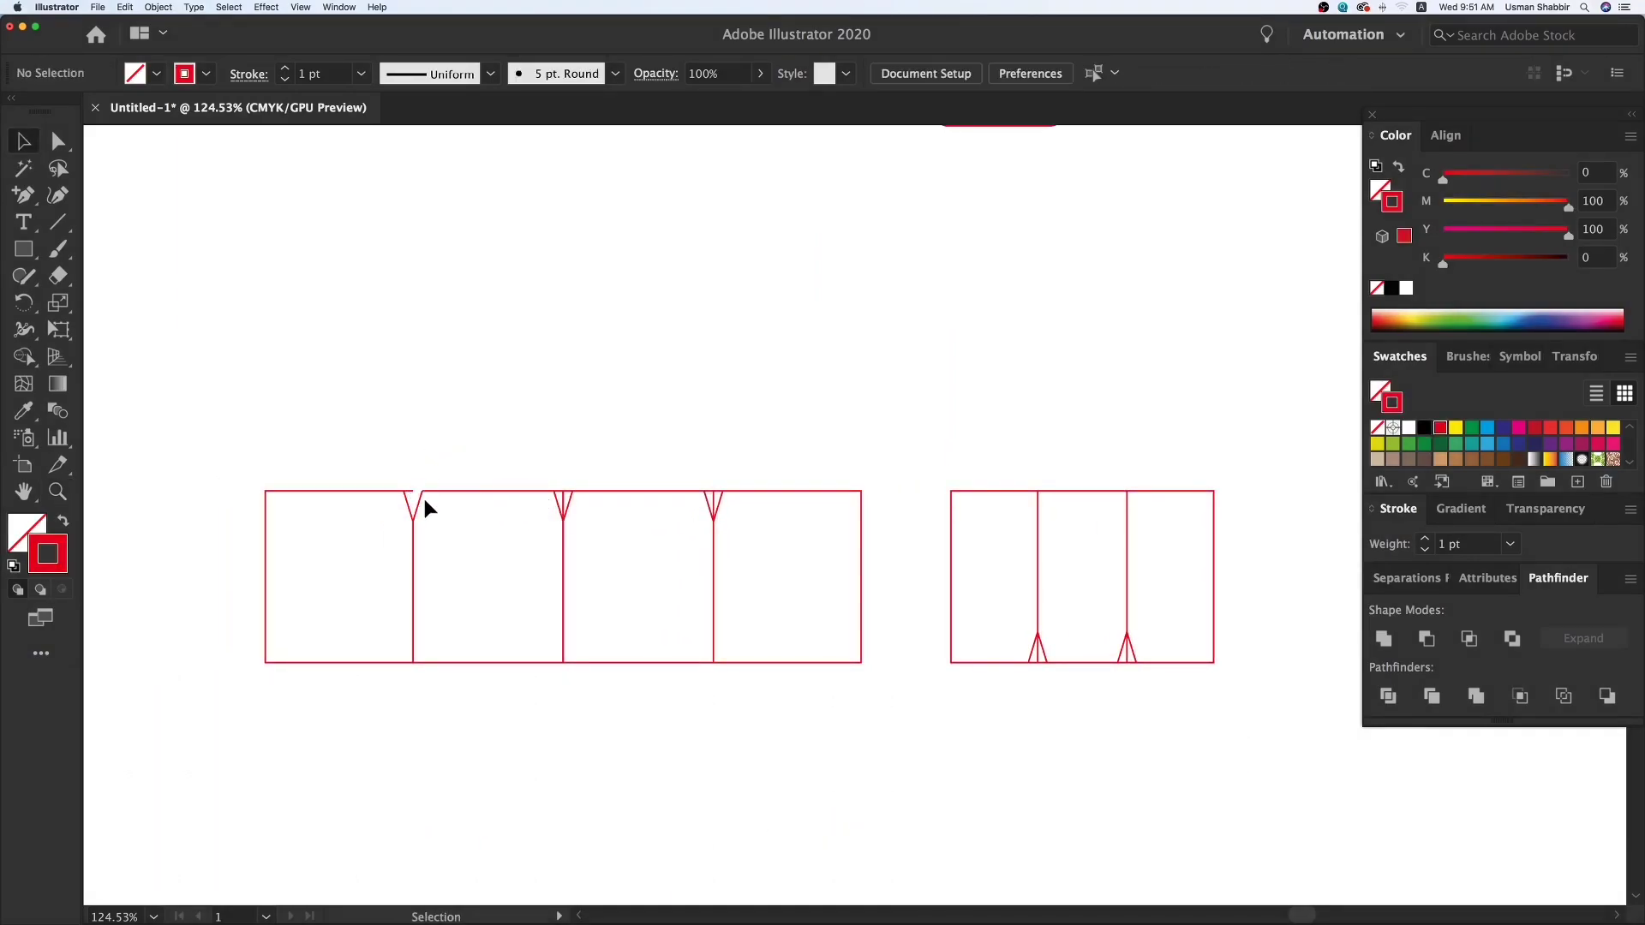
{"action": "left_click", "coordinate": [407, 491]}
{"action": "key", "text": "Delete"}
- Clear the leftover line pieces from the second and third V-notches of the long divider
{"action": "left_click", "coordinate": [568, 492]}
{"action": "key", "text": "Delete"}
{"action": "left_click", "coordinate": [563, 496]}
{"action": "key", "text": "Delete"}
{"action": "left_click", "coordinate": [562, 491]}
{"action": "key", "text": "Delete"}
{"action": "left_click", "coordinate": [714, 493]}
{"action": "key", "text": "Delete"}
{"action": "left_click", "coordinate": [719, 491]}
{"action": "key", "text": "Delete"}
- Delete the leftover line pieces inside both V-notches on the short divider's lower edge
{"action": "left_click", "coordinate": [1037, 663]}
{"action": "key", "text": "Delete"}
{"action": "left_click", "coordinate": [1038, 663]}
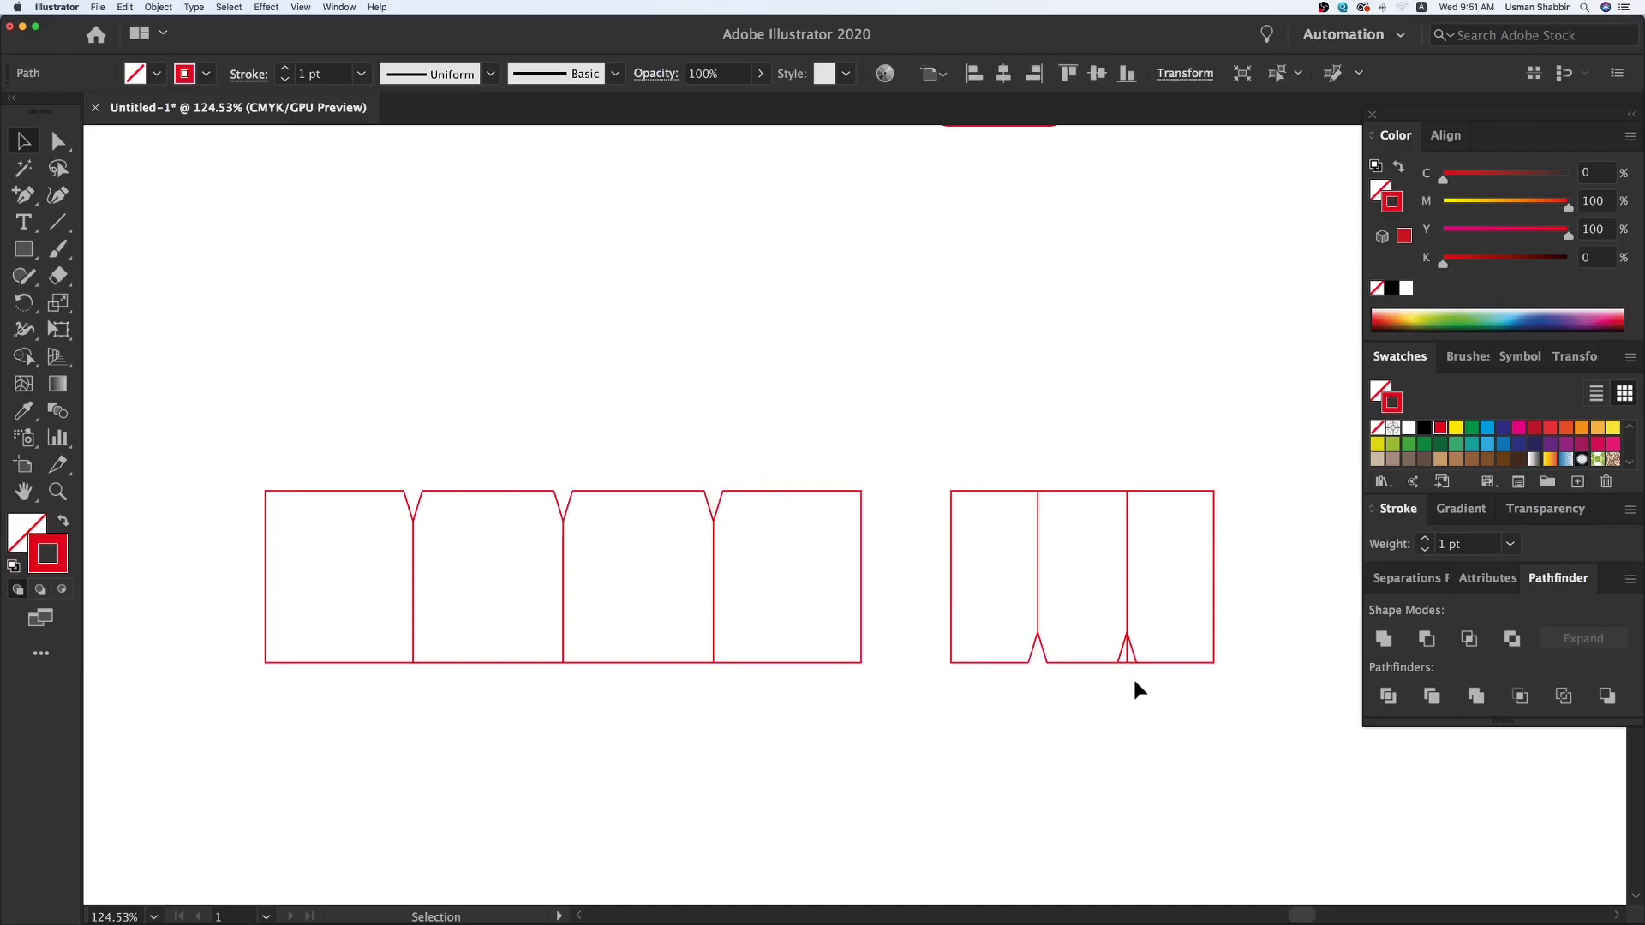
{"action": "key", "text": "Delete"}
{"action": "left_click", "coordinate": [1124, 662]}
{"action": "key", "text": "Delete"}
- Hide the upper halves of the three vertical slot lines in the long divider
{"action": "left_click", "coordinate": [413, 566]}
{"action": "key", "text": "Delete"}
{"action": "left_click", "coordinate": [562, 574]}
{"action": "key", "text": "Delete"}
{"action": "left_click", "coordinate": [715, 568]}
{"action": "key", "text": "Delete"}
- Colour the lower halves of the long divider's three slot lines black and bring back the hidden upper halves
{"action": "left_click_drag", "start_coordinate": [677, 613], "coordinate": [370, 620]}
{"action": "left_click", "coordinate": [548, 728]}
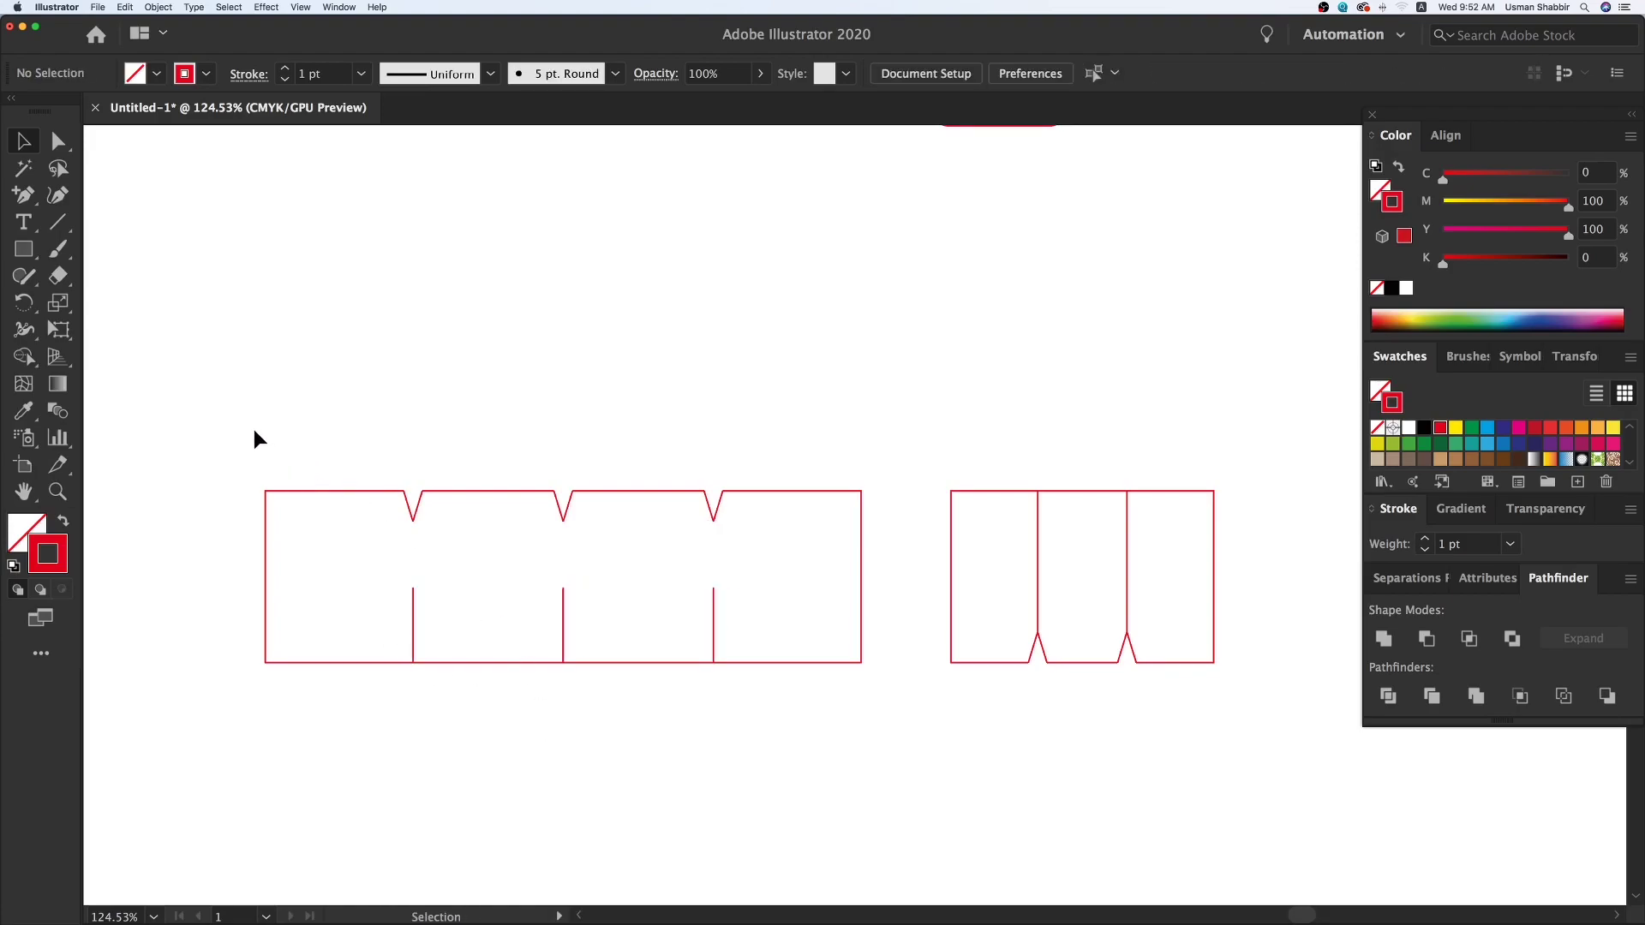
{"action": "left_click_drag", "start_coordinate": [394, 608], "coordinate": [783, 652]}
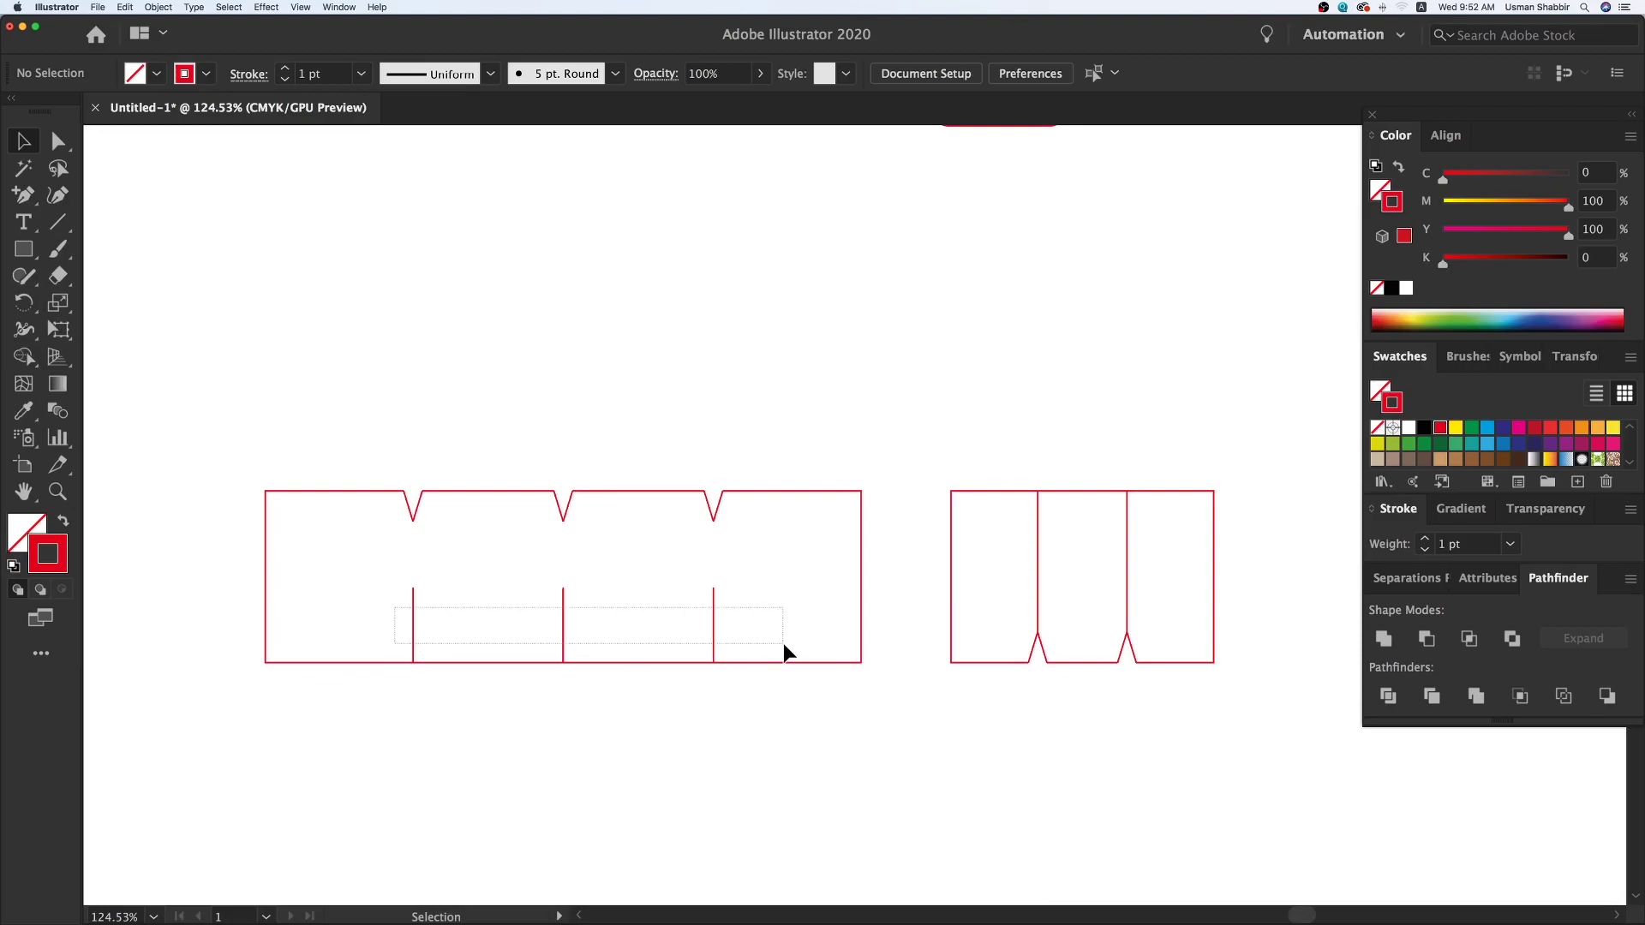
{"action": "left_click_drag", "start_coordinate": [783, 644], "coordinate": [783, 644]}
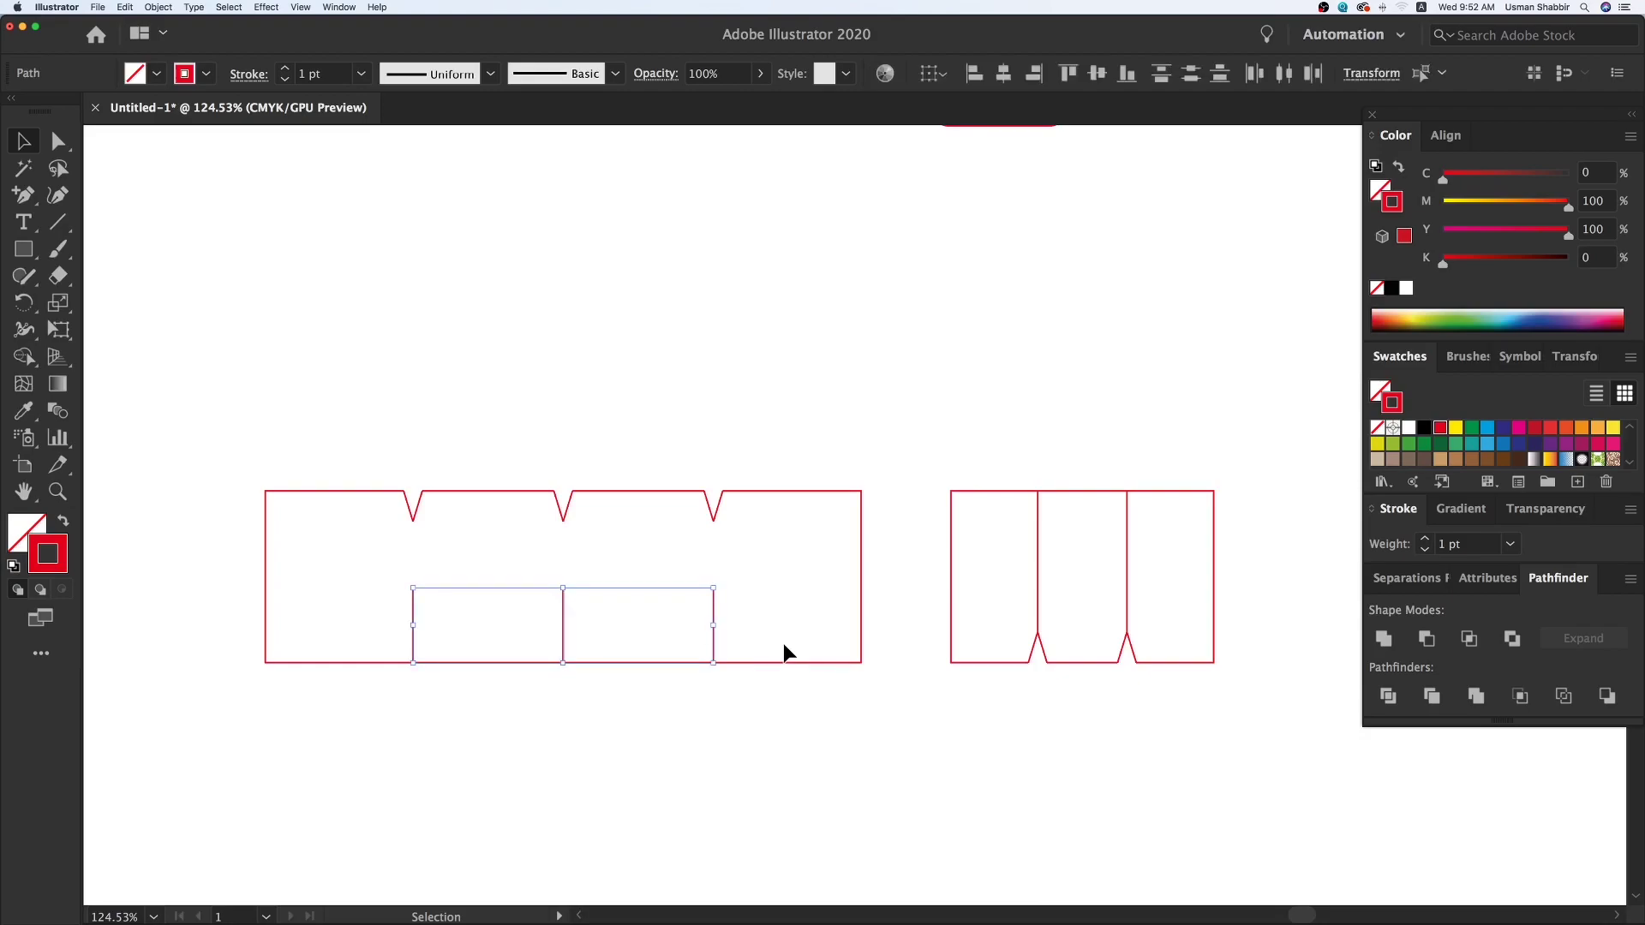
{"action": "key", "text": "super+z"}
{"action": "key", "text": "super+z"}
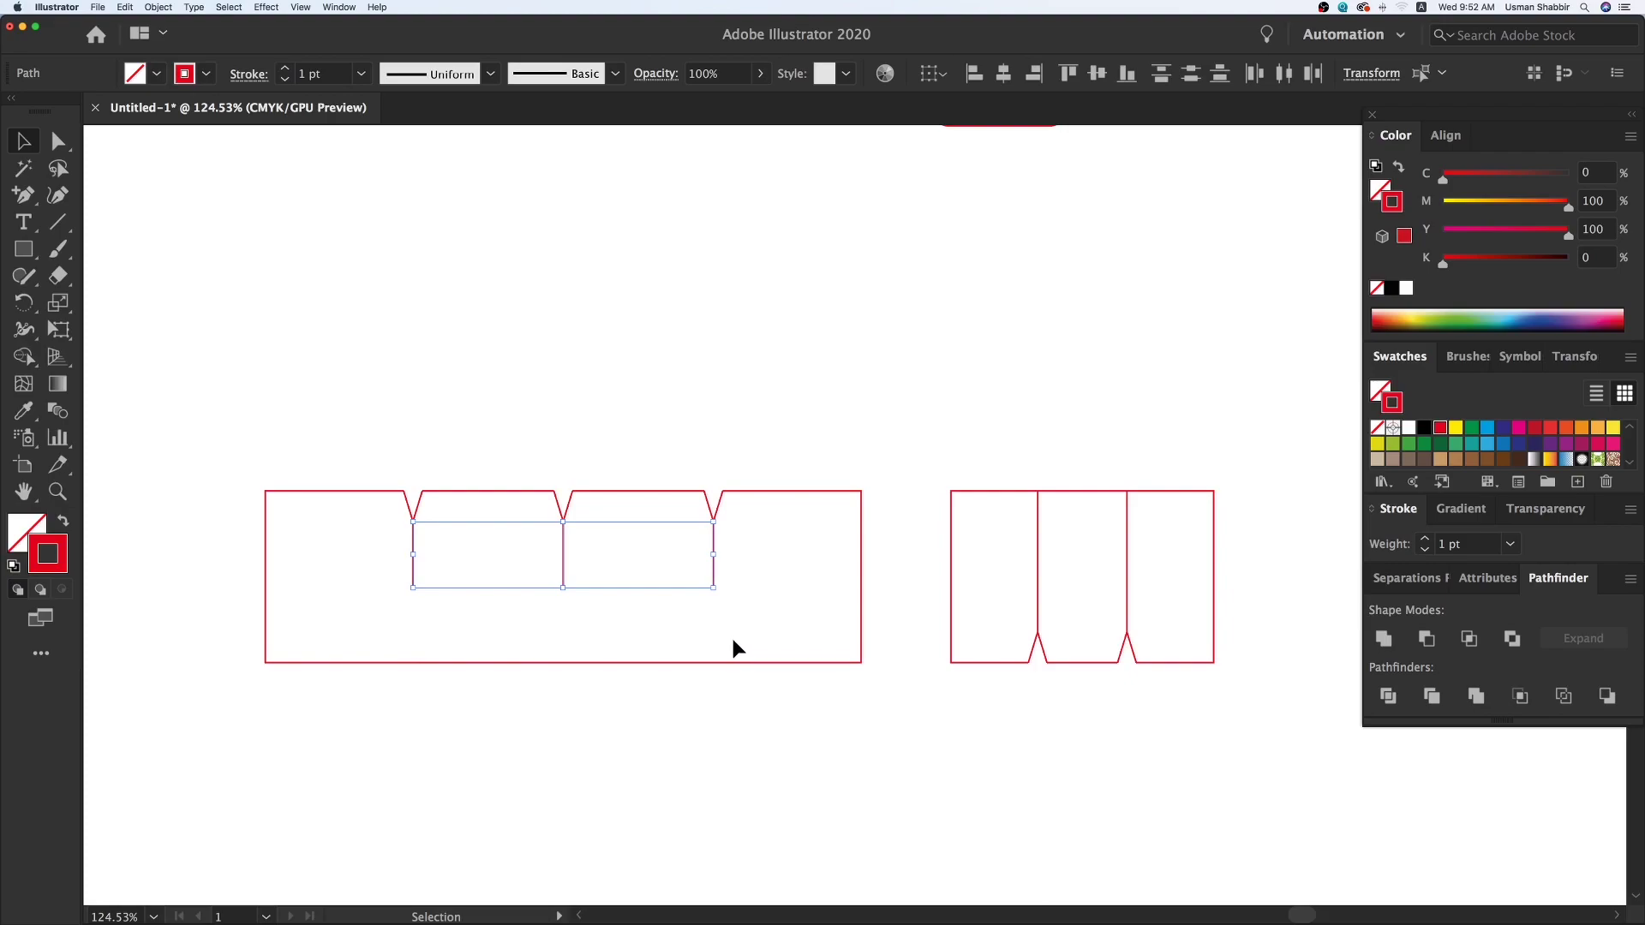
{"action": "key", "text": "super+z"}
{"action": "key", "text": "super+z"}
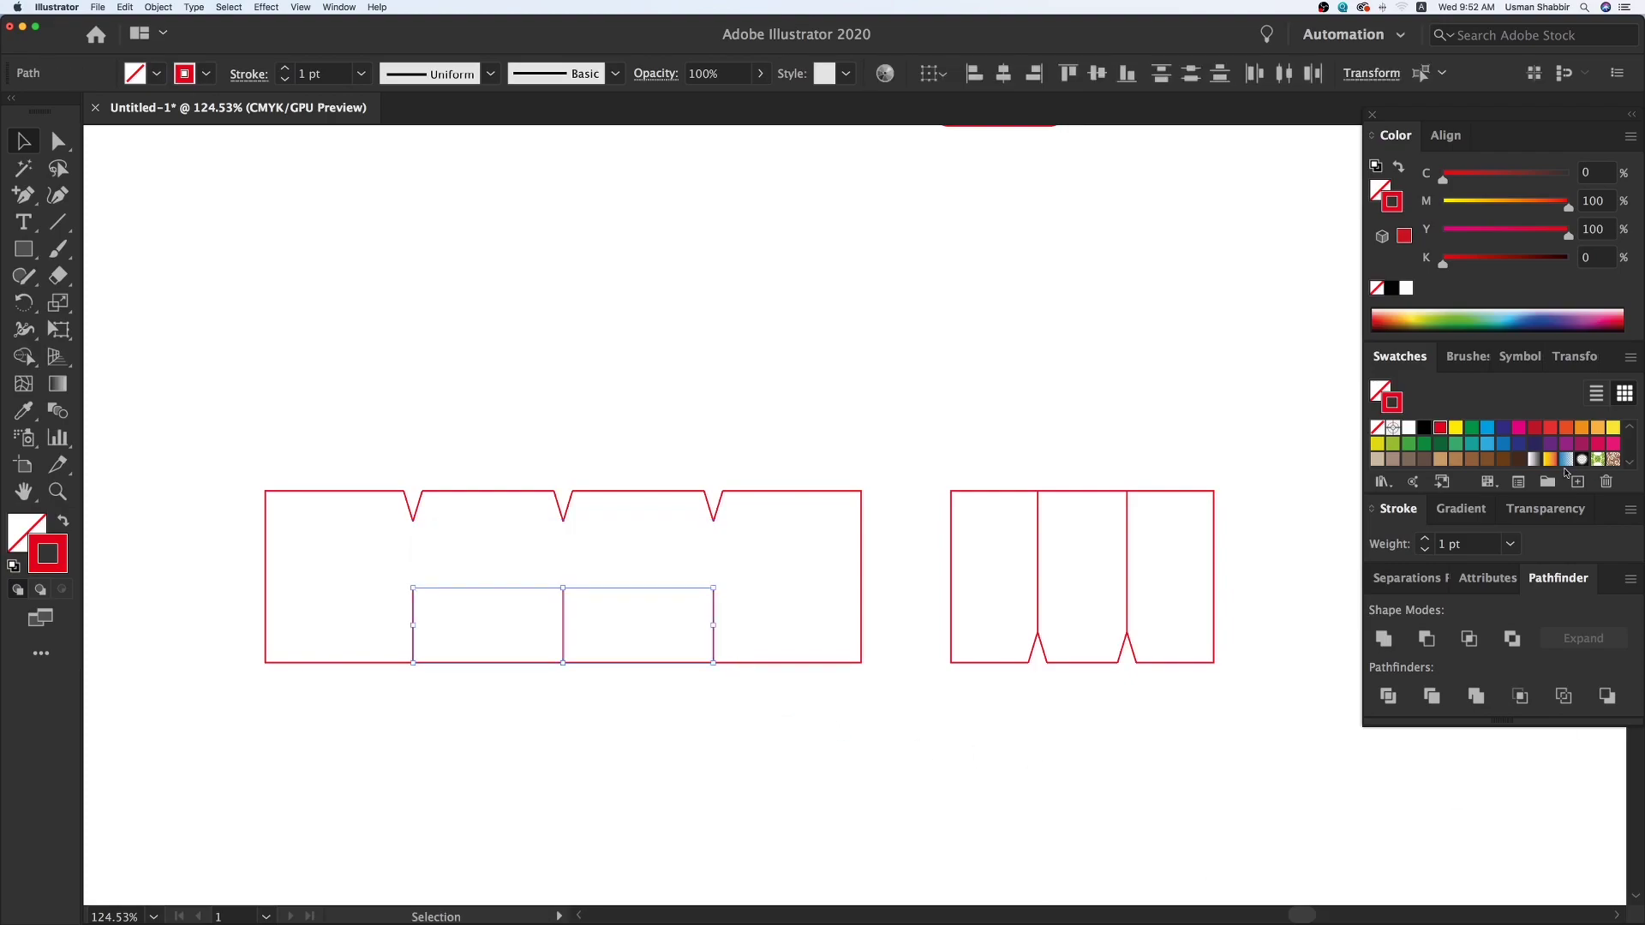
{"action": "left_click", "coordinate": [1424, 428]}
{"action": "left_click", "coordinate": [903, 399]}
{"action": "key", "text": "alt+super+3"}
{"action": "key", "text": "v"}
{"action": "left_click", "coordinate": [787, 392]}
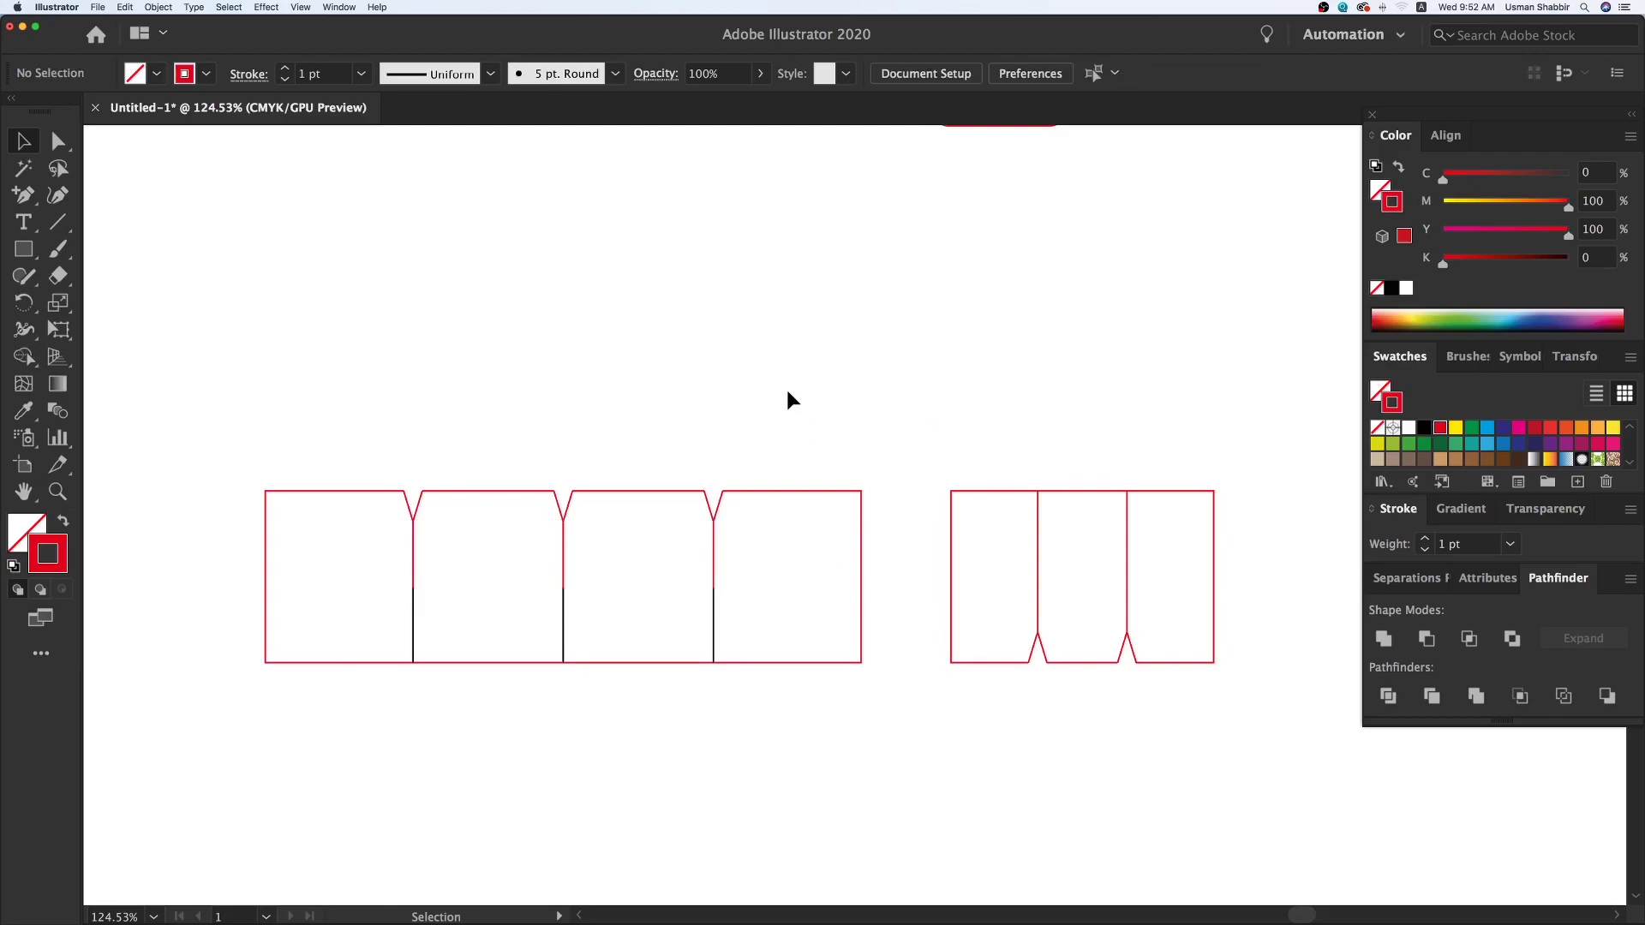
- Delete the black lower halves of the long divider's slot lines, keeping only the red slots below the notches
{"action": "left_click", "coordinate": [713, 623]}
{"action": "key", "text": "Delete"}
{"action": "left_click", "coordinate": [413, 630]}
{"action": "key", "text": "Delete"}
{"action": "left_click_drag", "start_coordinate": [1037, 742], "coordinate": [1030, 748]}
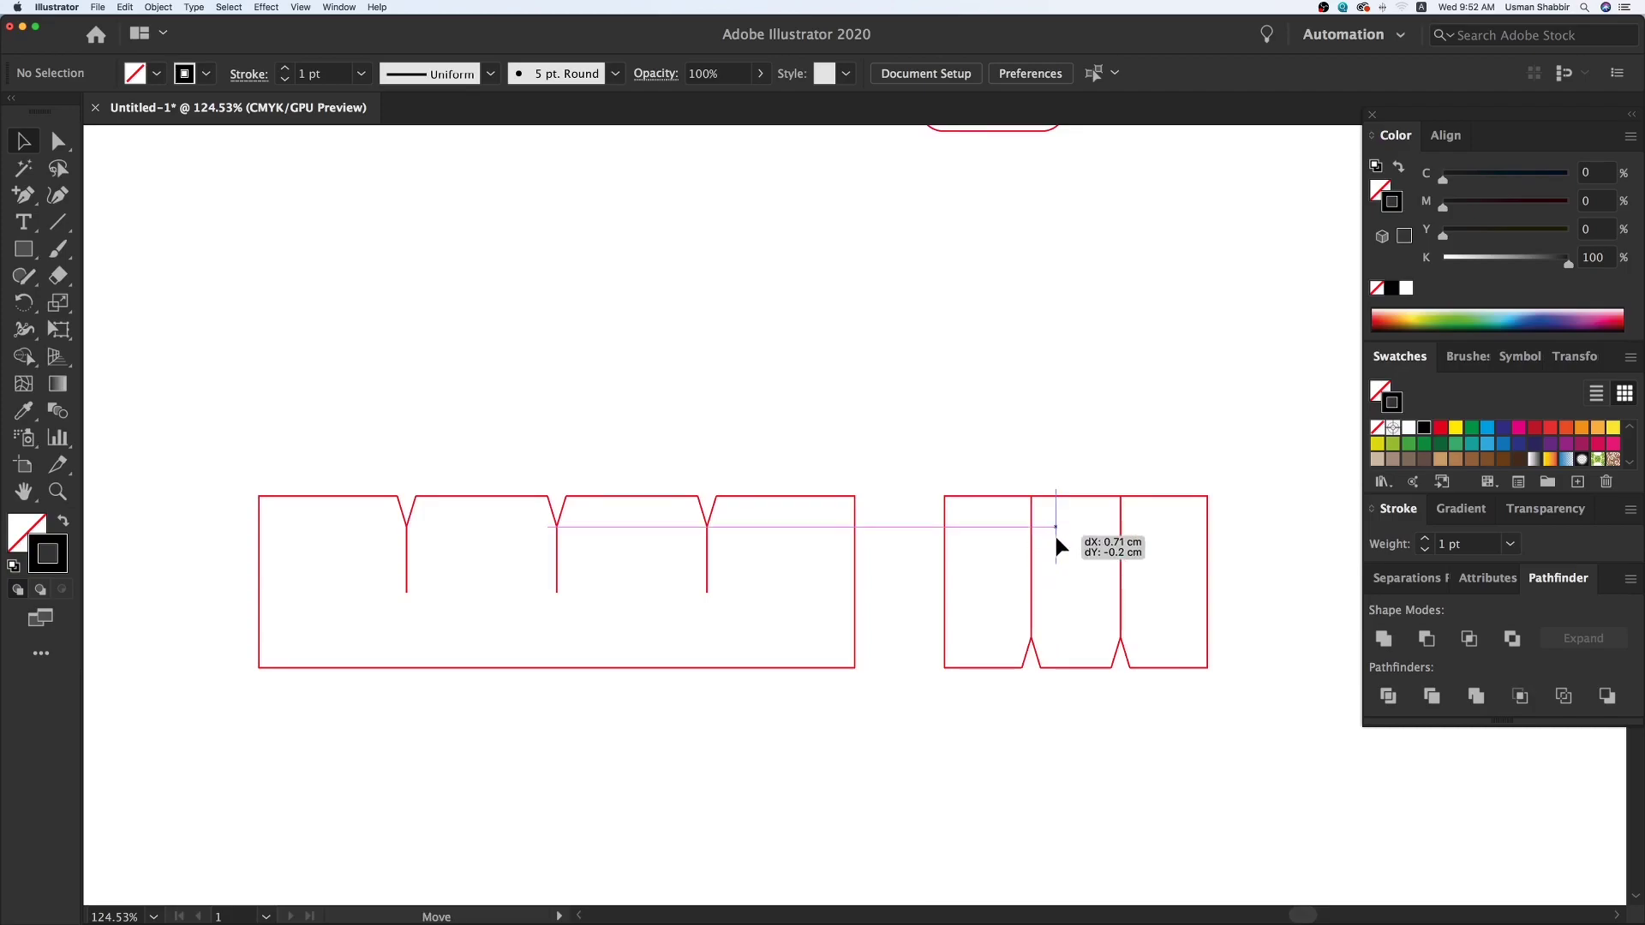
- Delete the upper halves of the short divider's two slot lines, keeping only the red slots above the notches
{"action": "left_click", "coordinate": [1033, 540]}
{"action": "key", "text": "Delete"}
{"action": "left_click", "coordinate": [1122, 543]}
{"action": "key", "text": "Delete"}
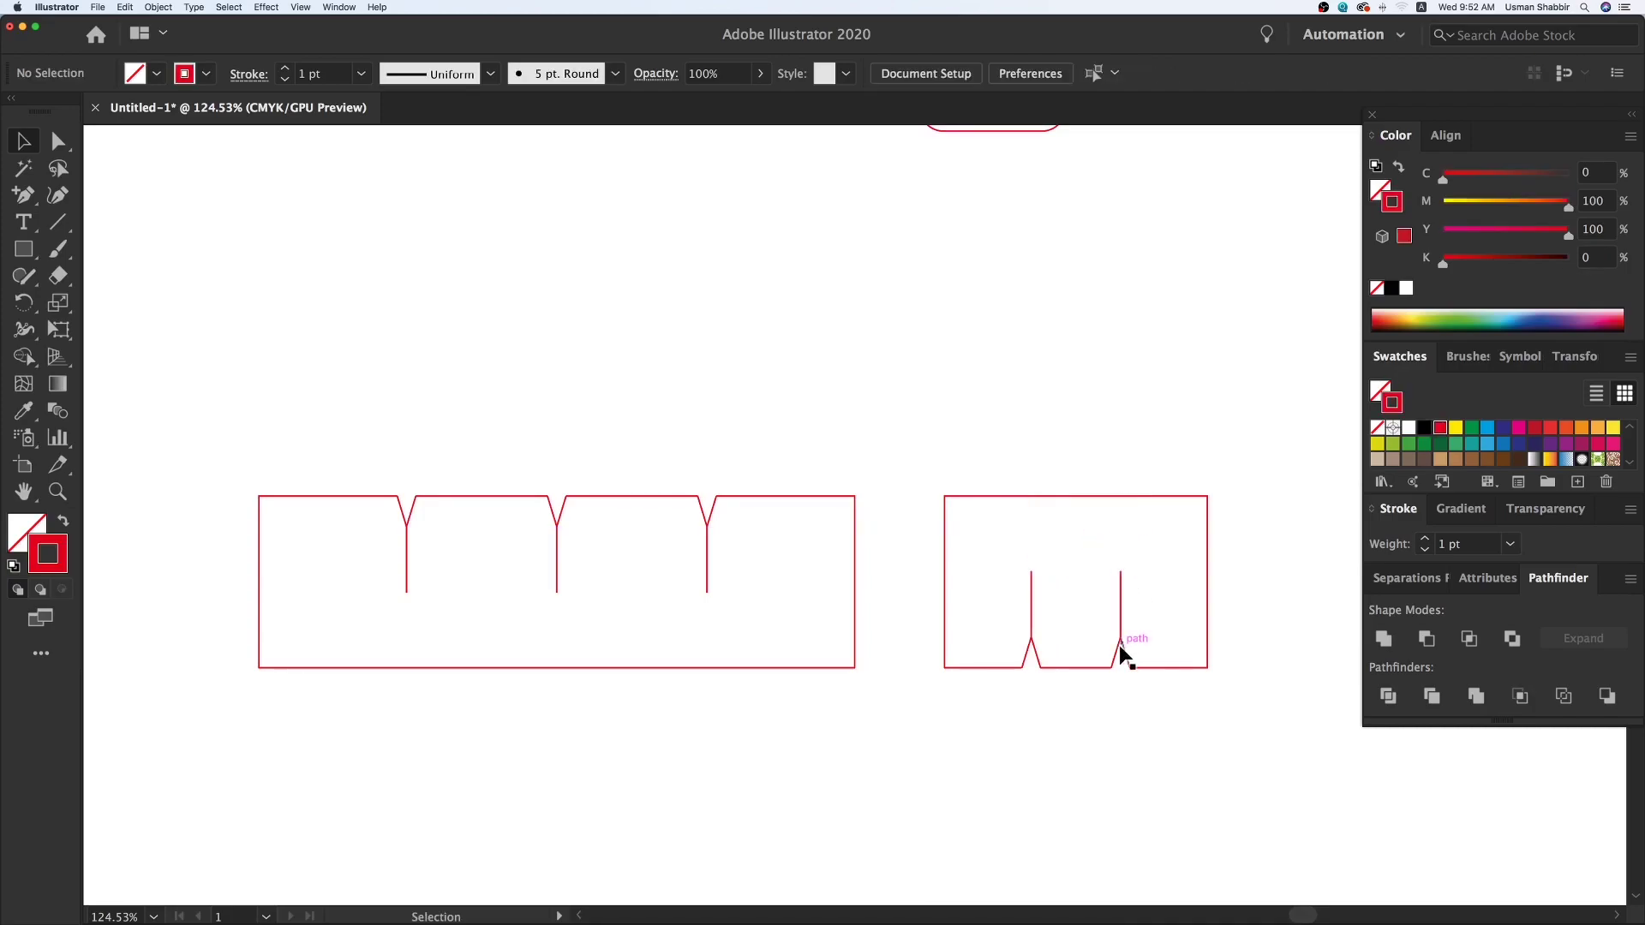
{"action": "left_click_drag", "start_coordinate": [1031, 612], "coordinate": [1058, 615]}
{"action": "key", "text": "super+z"}
{"action": "left_click", "coordinate": [1079, 706]}
{"action": "key", "text": "super+minus"}
{"action": "key", "text": "super+minus"}
{"action": "key", "text": "super+minus"}
{"action": "key", "text": "space"}
{"action": "left_click_drag", "start_coordinate": [861, 582], "coordinate": [948, 778]}
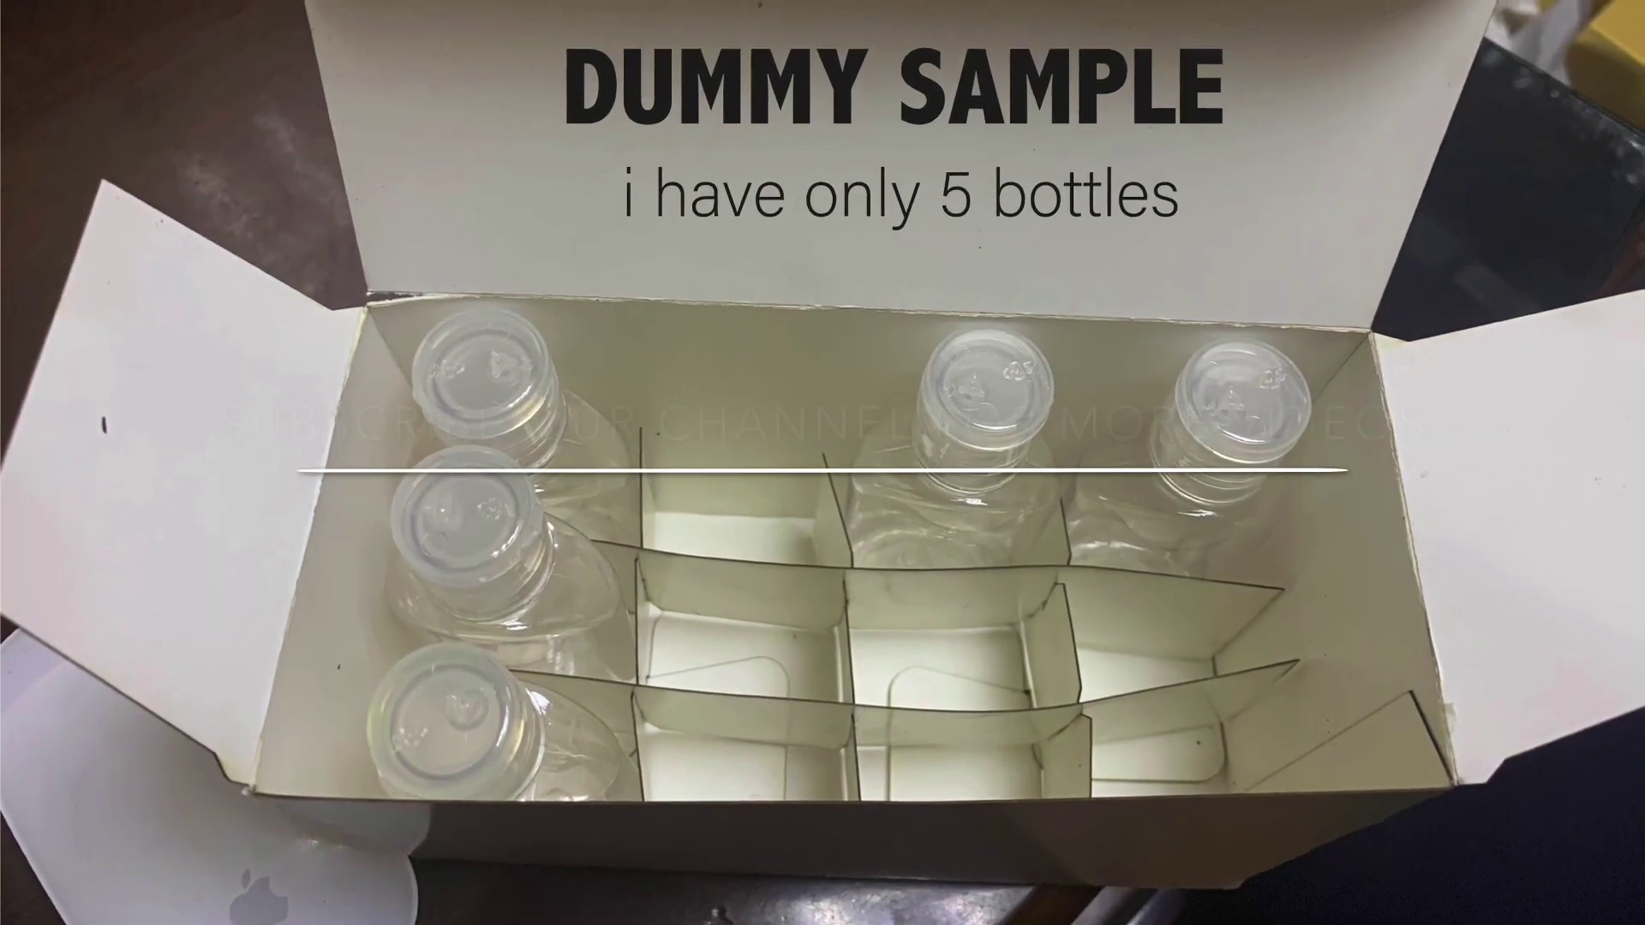